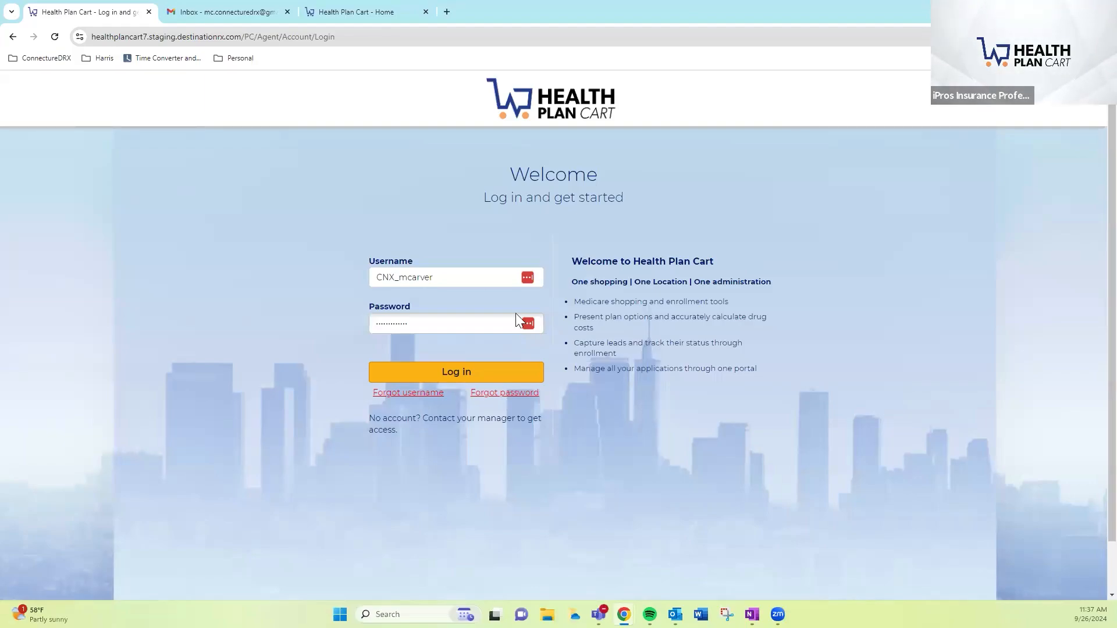
Log in to the agent portal with the prefilled credentials and check the Enrollments section of the dashboard for tasks
left_click(481, 372)
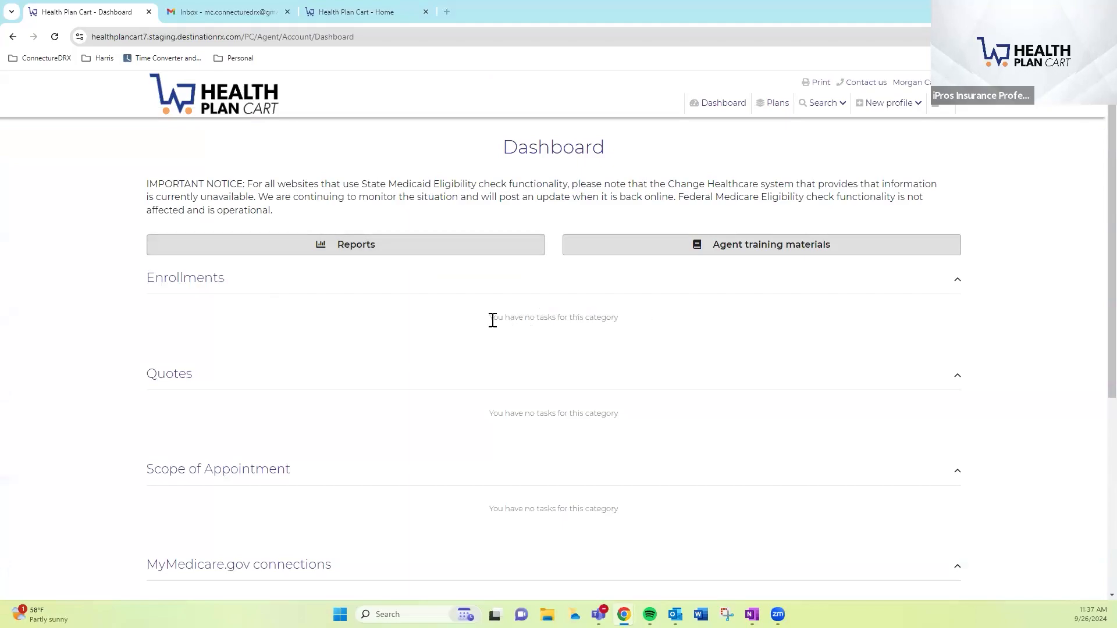
left_click_drag(492, 319, 630, 319)
left_click(514, 334)
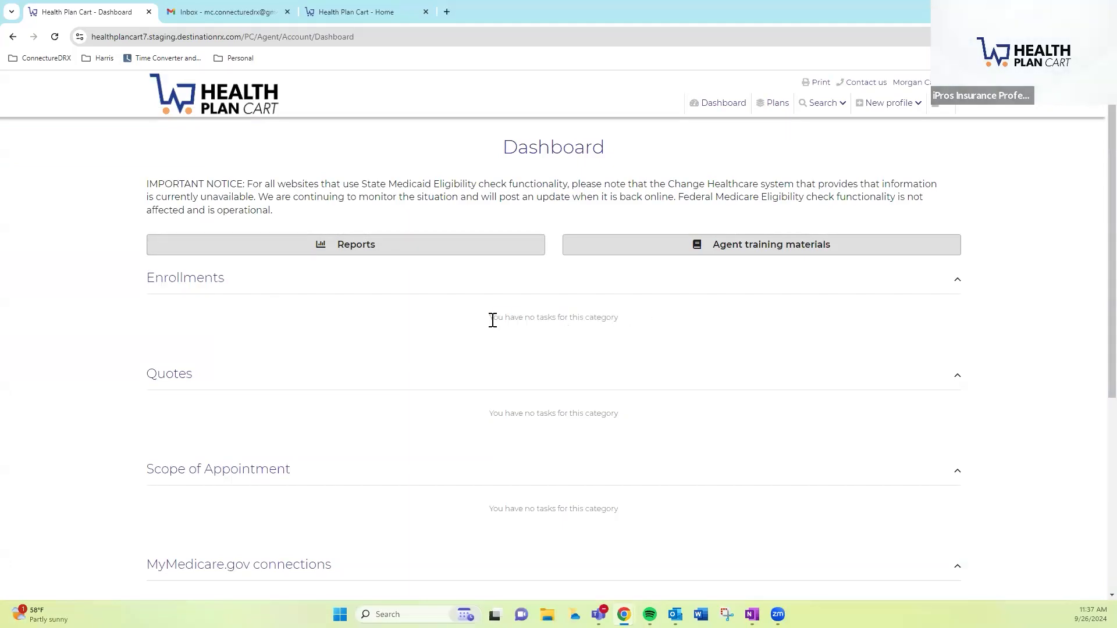
left_click_drag(491, 319, 579, 319)
left_click(625, 318)
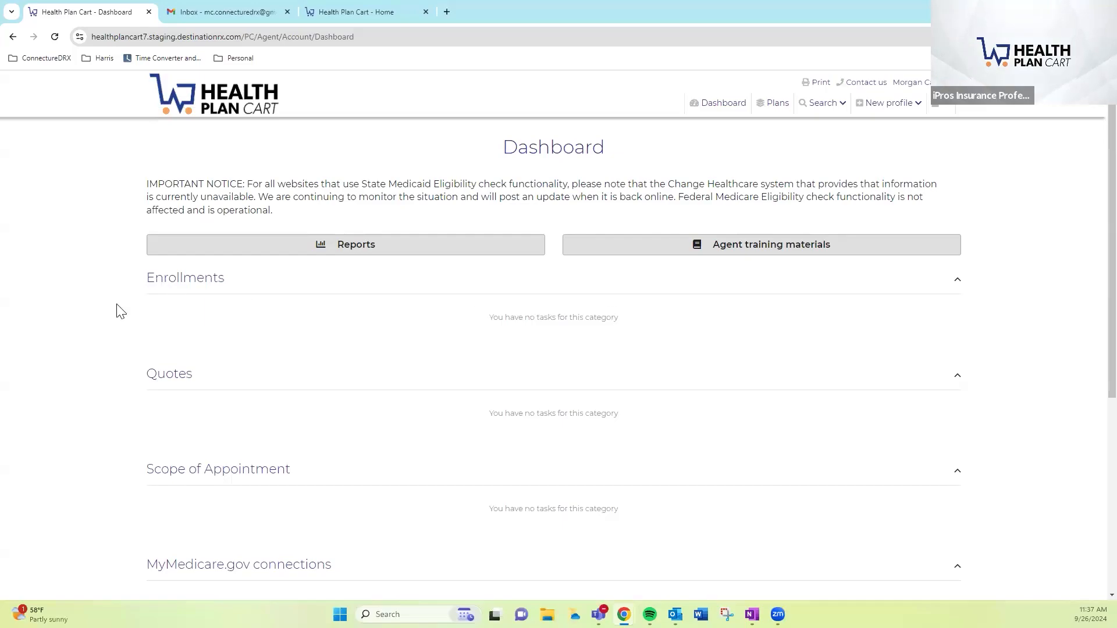
Review the dashboard's Enrollments, Quotes, Scope of Appointment, MyMedicare.gov connections and Other task sections
scroll(440, 348, "down", 2)
scroll(487, 485, "down", 2)
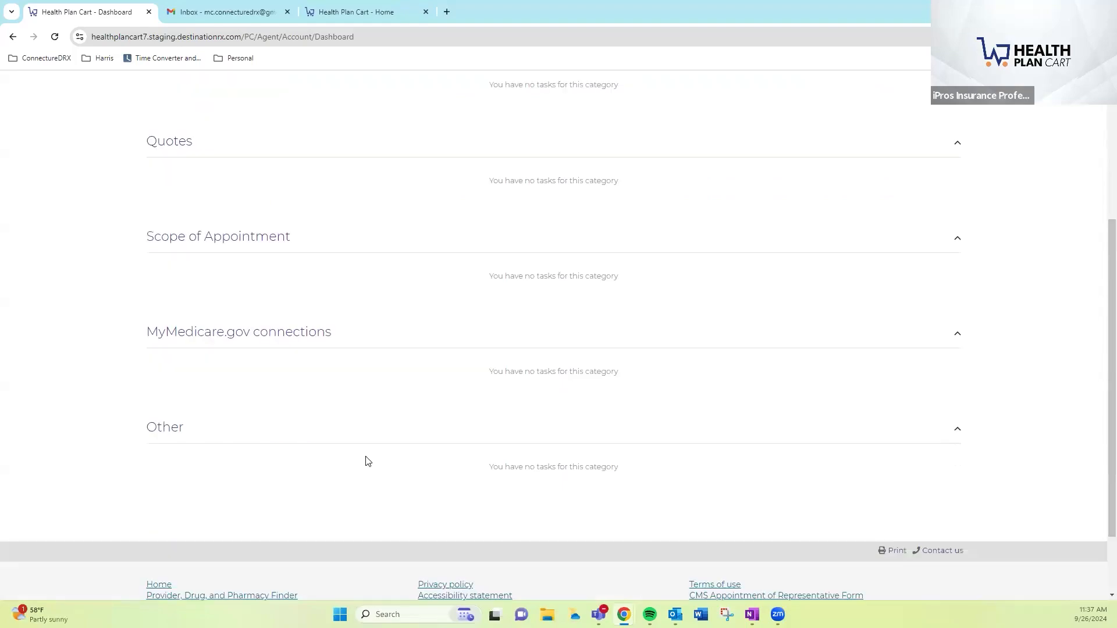
scroll(548, 476, "up", 2)
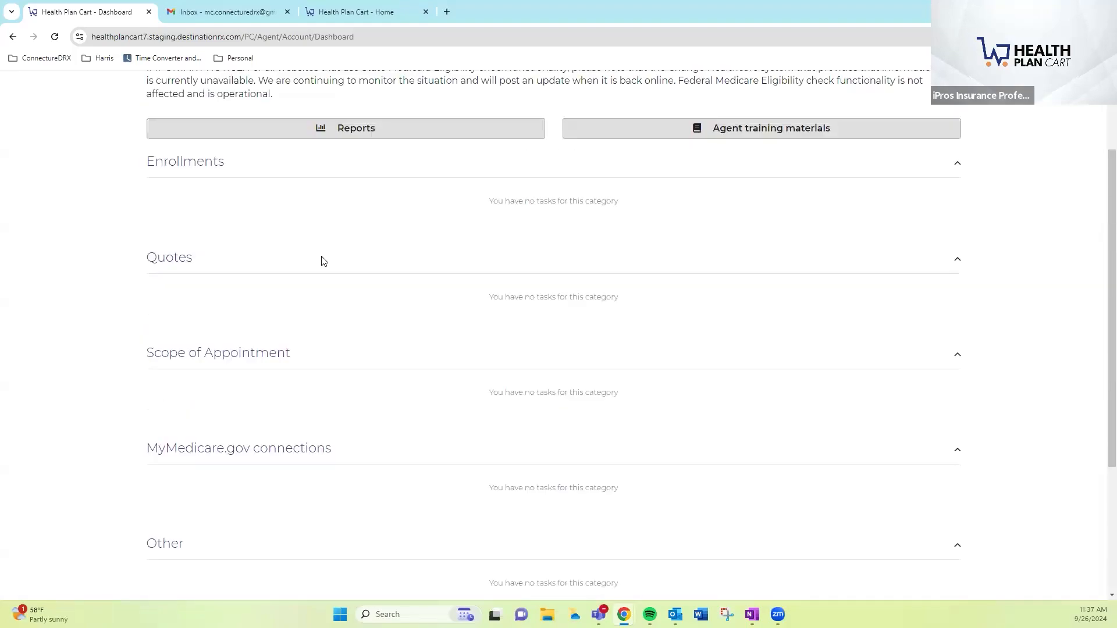
left_click_drag(235, 167, 163, 169)
left_click_drag(150, 267, 196, 263)
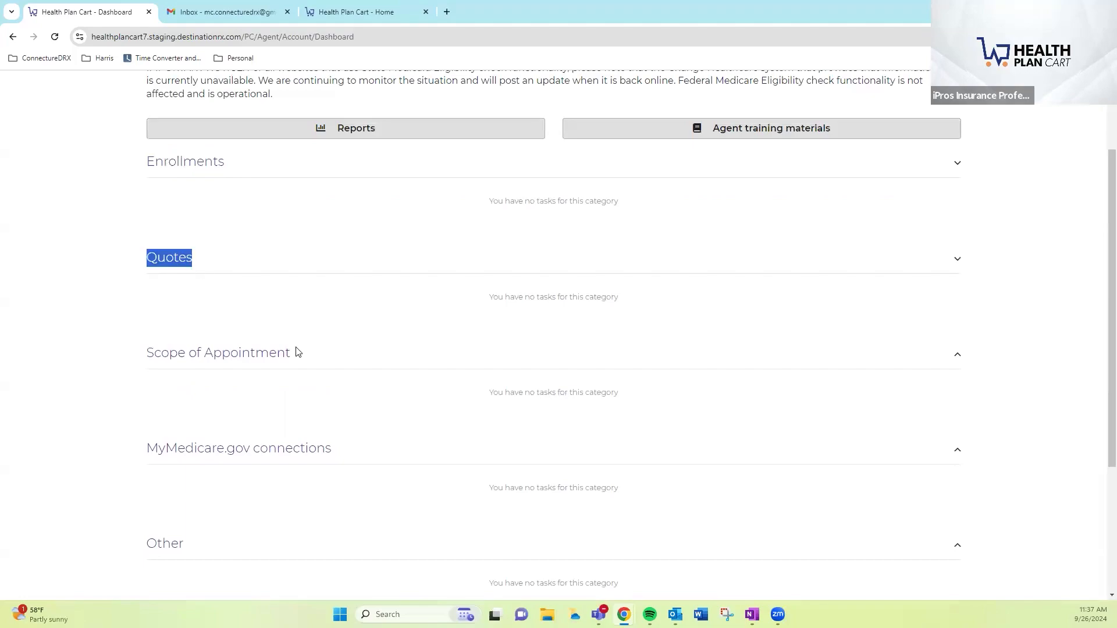
left_click_drag(296, 347, 162, 347)
scroll(133, 410, "down", 1)
scroll(133, 410, "down", 1)
left_click_drag(360, 334, 274, 326)
left_click(337, 343)
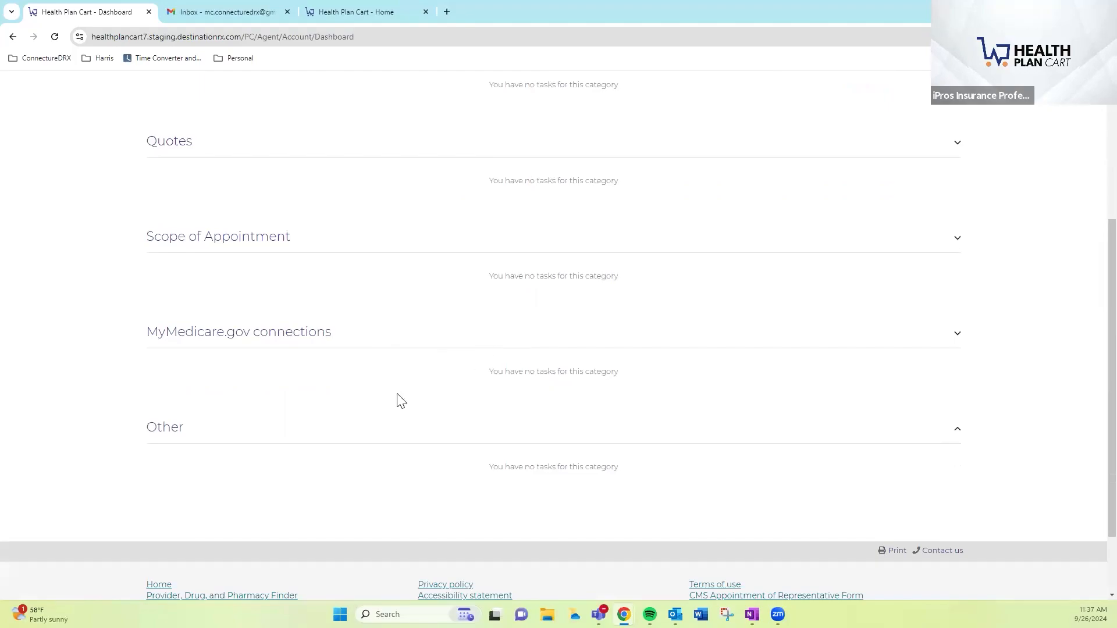
left_click_drag(185, 428, 140, 434)
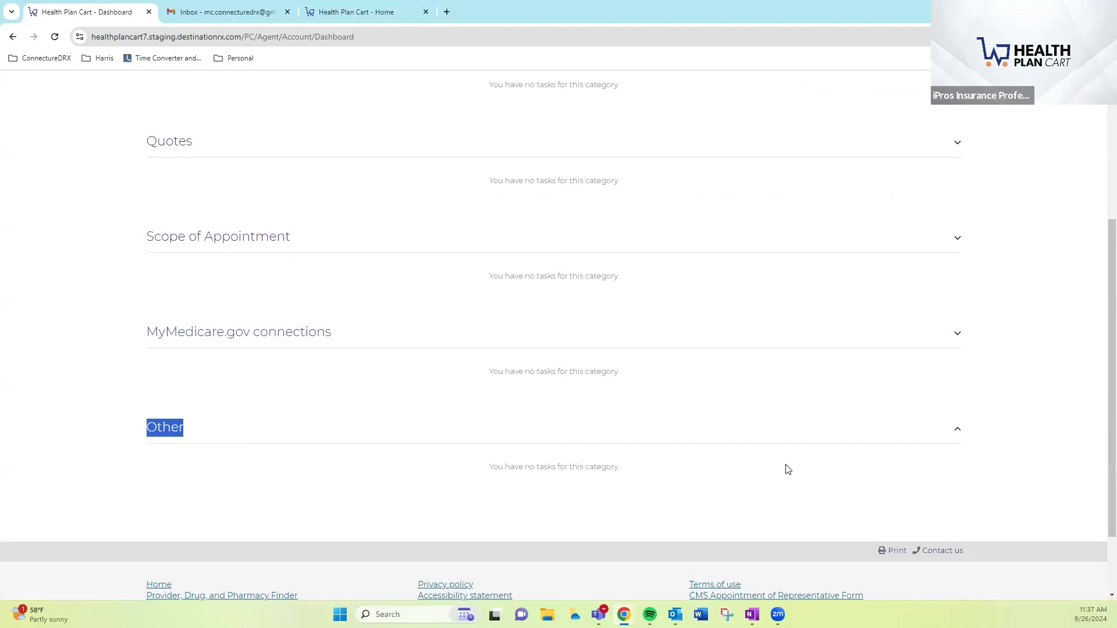
scroll(765, 487, "down", 1)
scroll(766, 487, "up", 5)
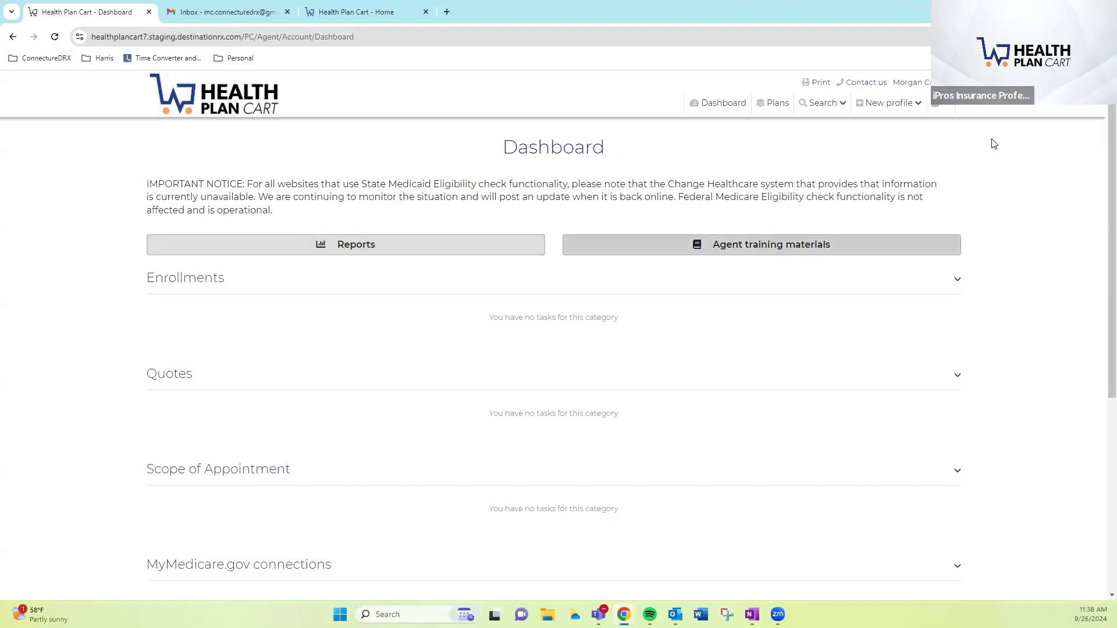
Open the Reports page, go through the Enrollment and HRA report types, and select SOA as the type
left_click(929, 91)
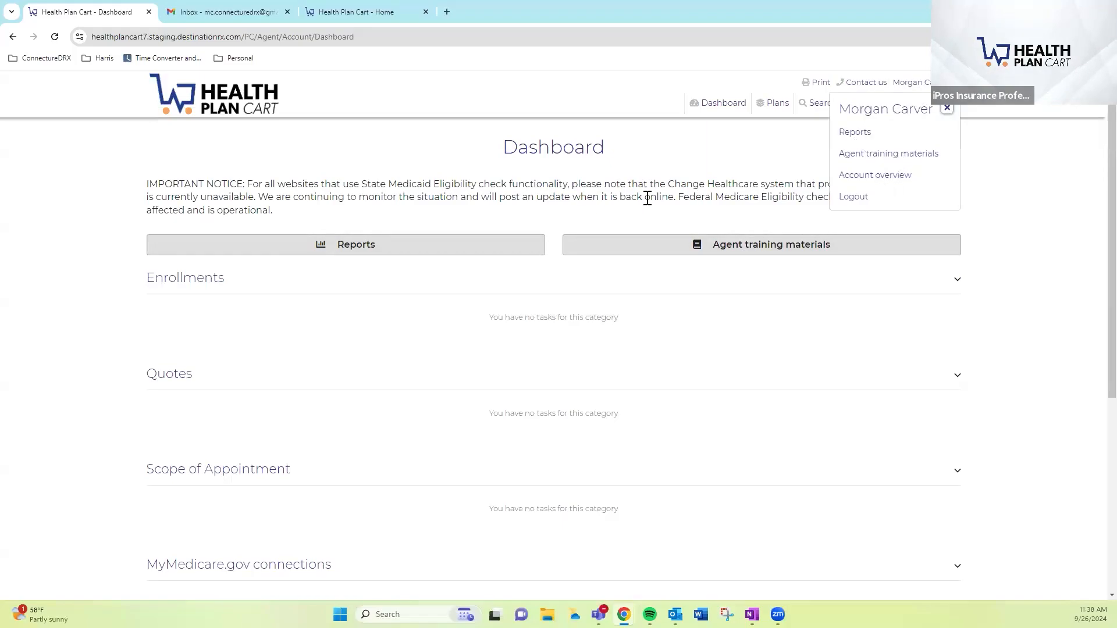
left_click(353, 241)
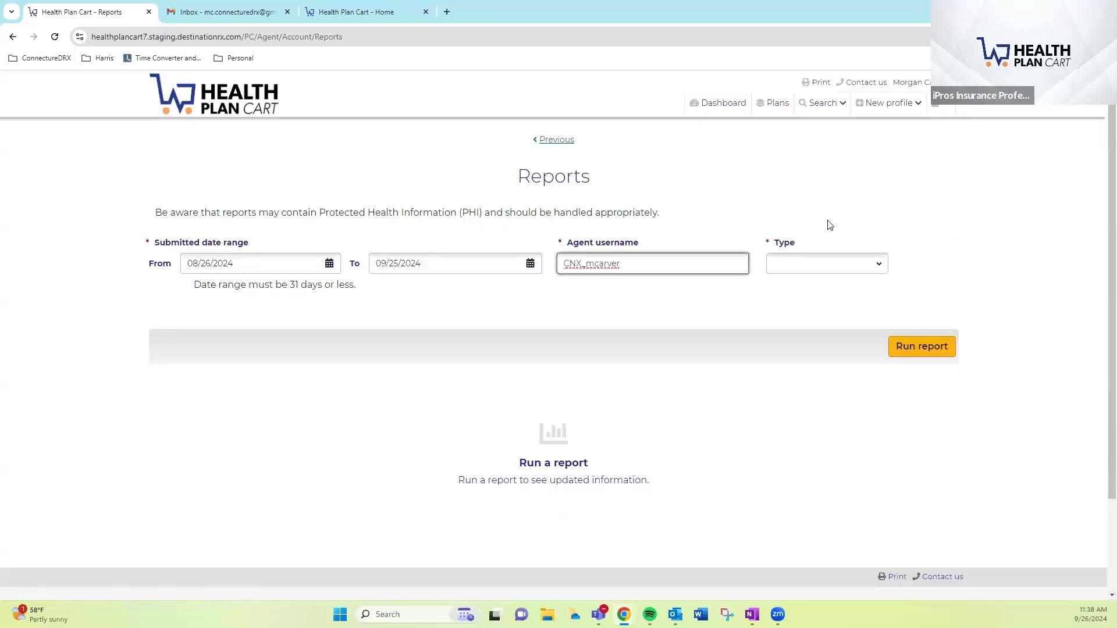
left_click(856, 263)
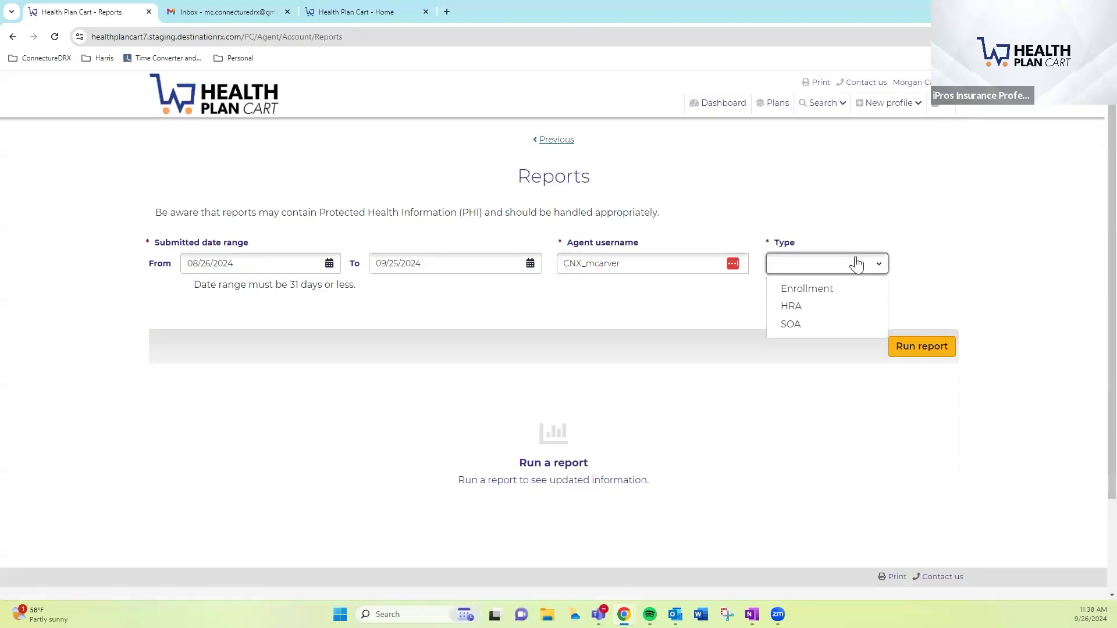
left_click(819, 291)
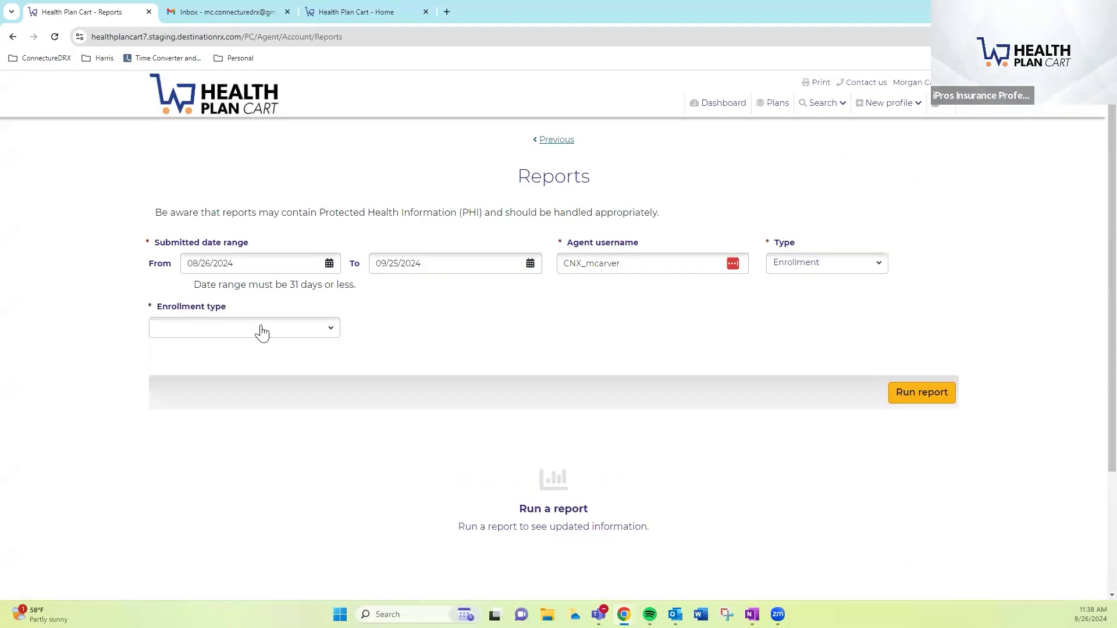
left_click(262, 329)
left_click(798, 269)
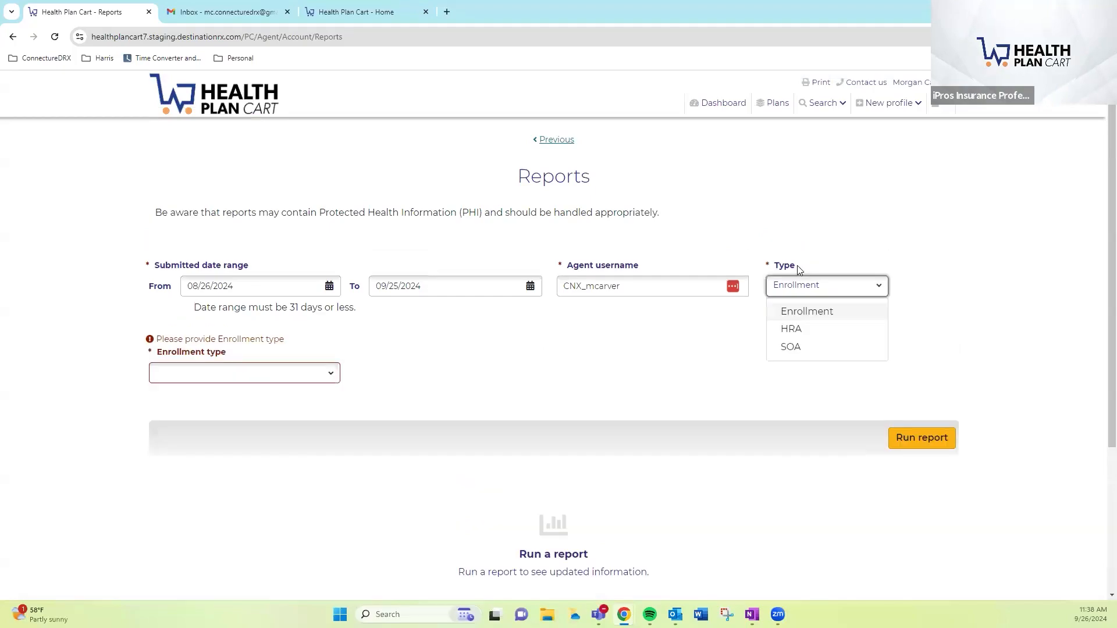
left_click(797, 328)
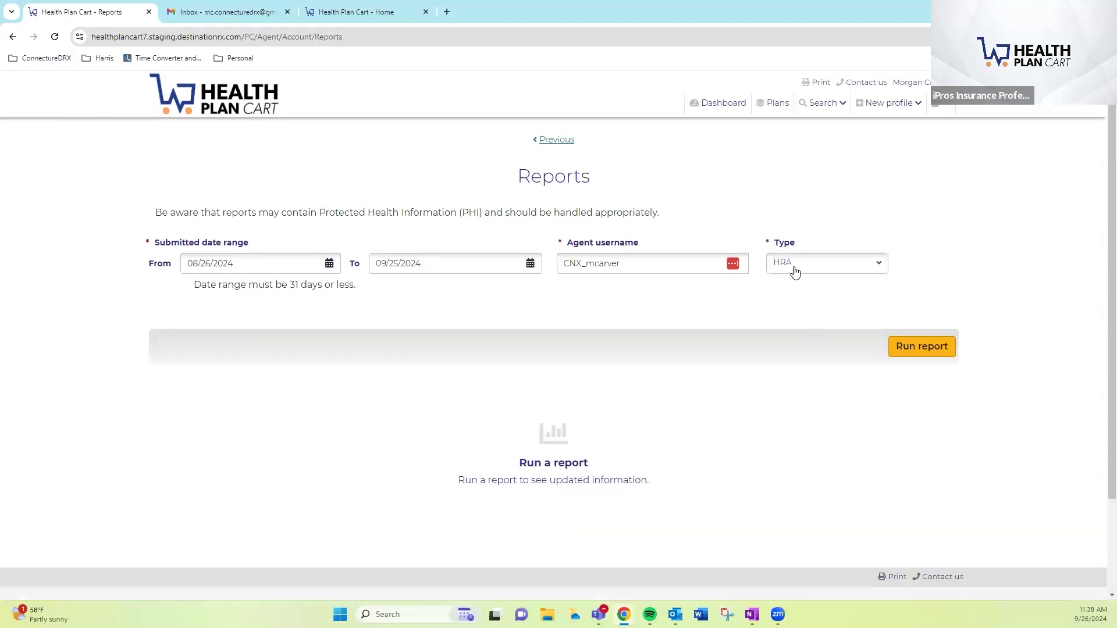
left_click(794, 269)
left_click(798, 324)
Set the report's submitted date range from 07/01/2024 to 07/31/2024 and return to the dashboard without running it
left_click(329, 265)
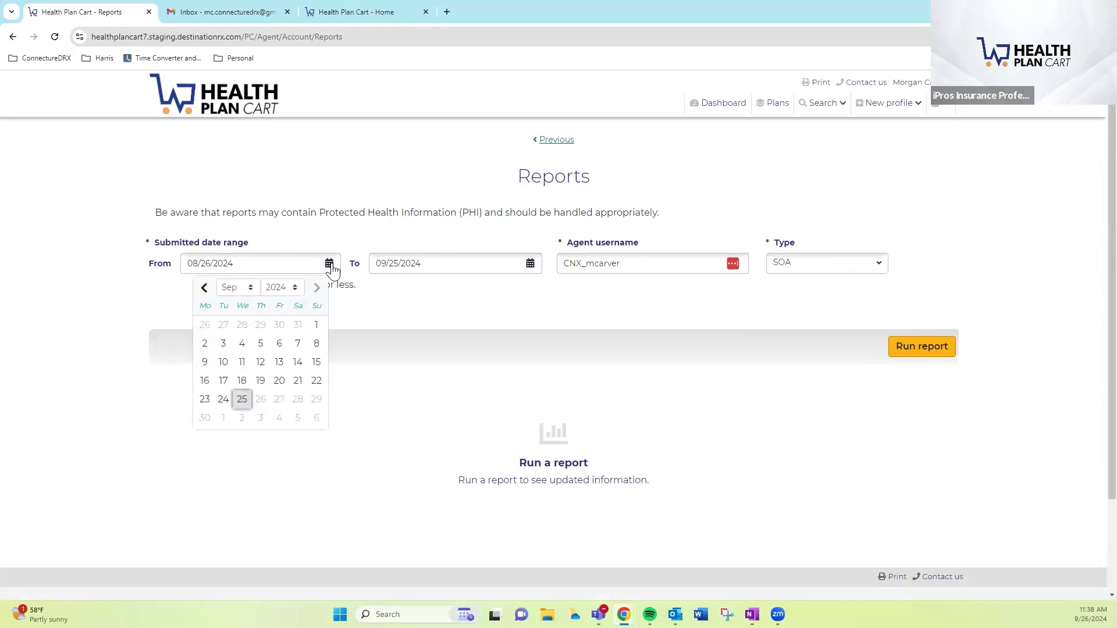
left_click(204, 288)
left_click(205, 288)
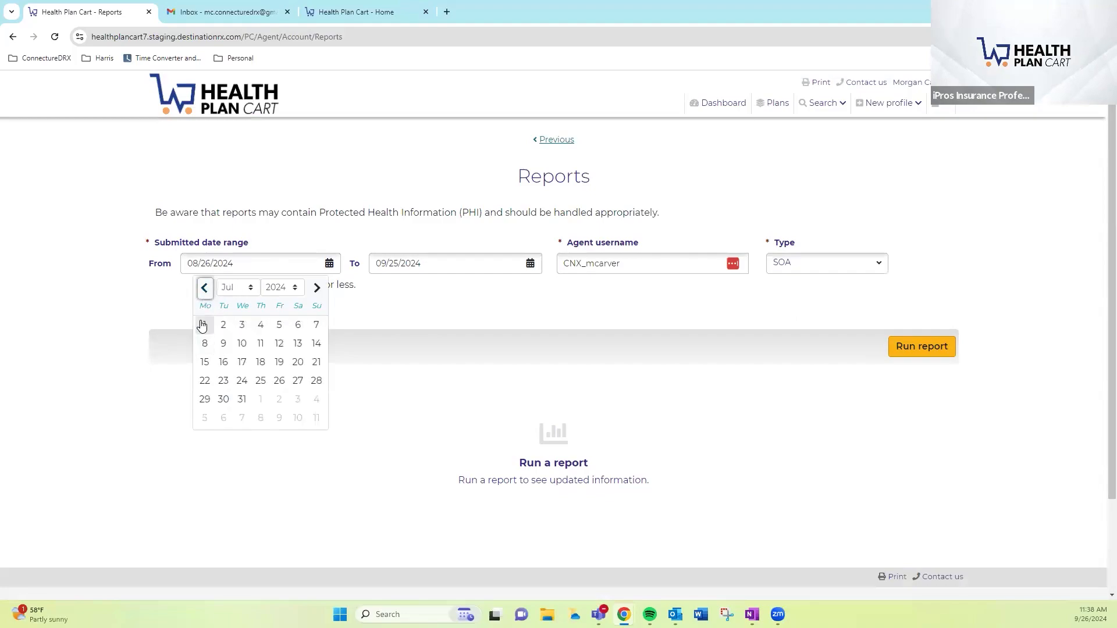
left_click(204, 324)
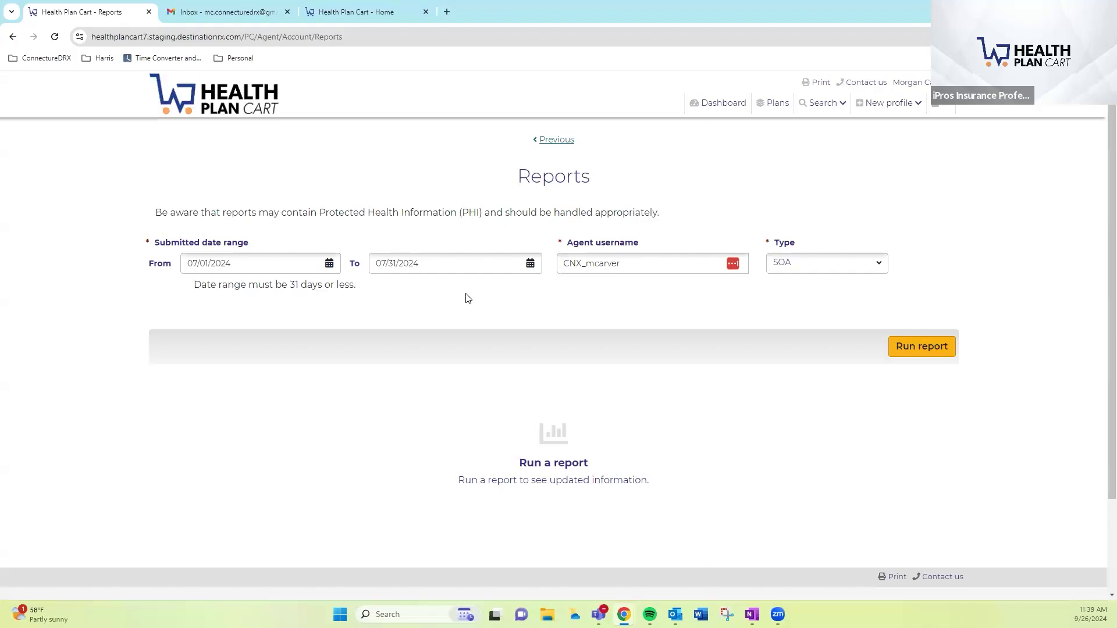
left_click(556, 140)
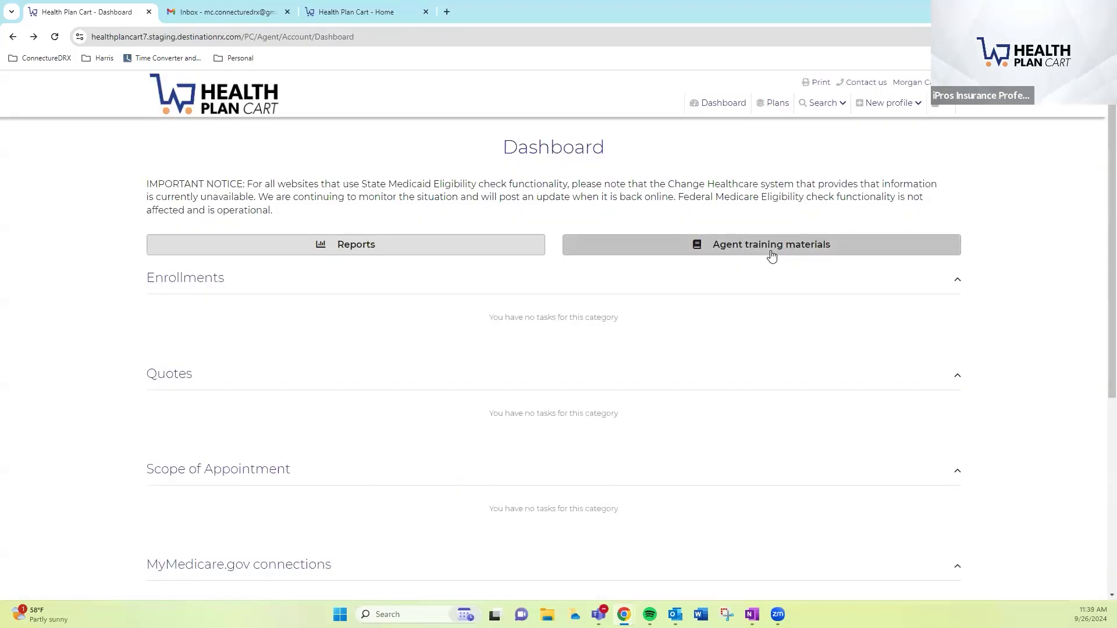
Open the agent training materials, search them for "soa" and open the New-Agent-Scope of Appointment (SOA) course
left_click(772, 255)
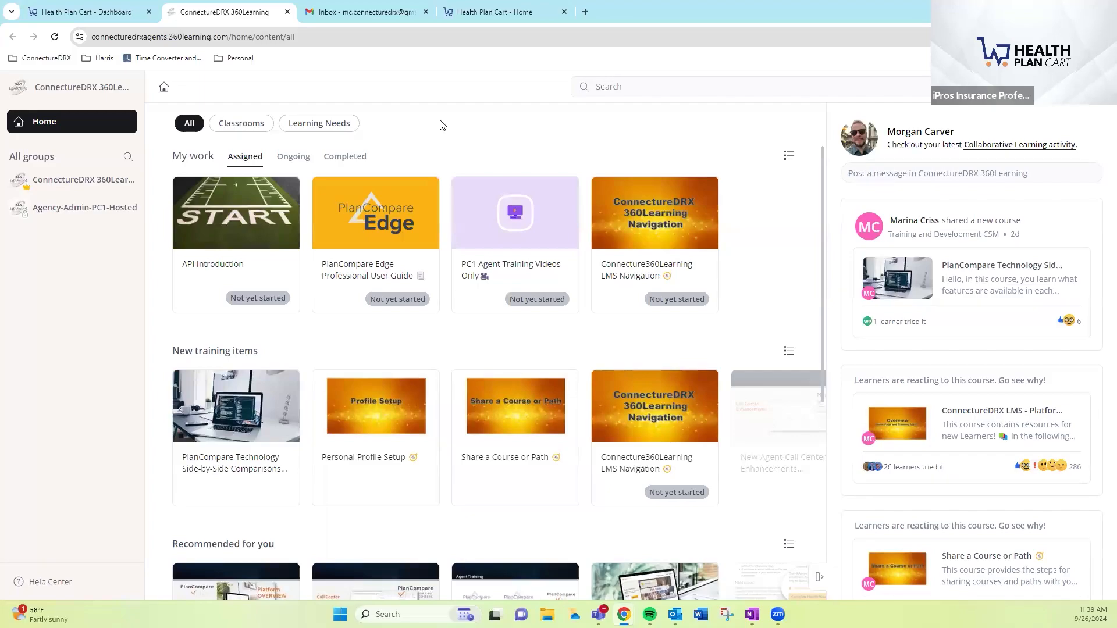
left_click(621, 93)
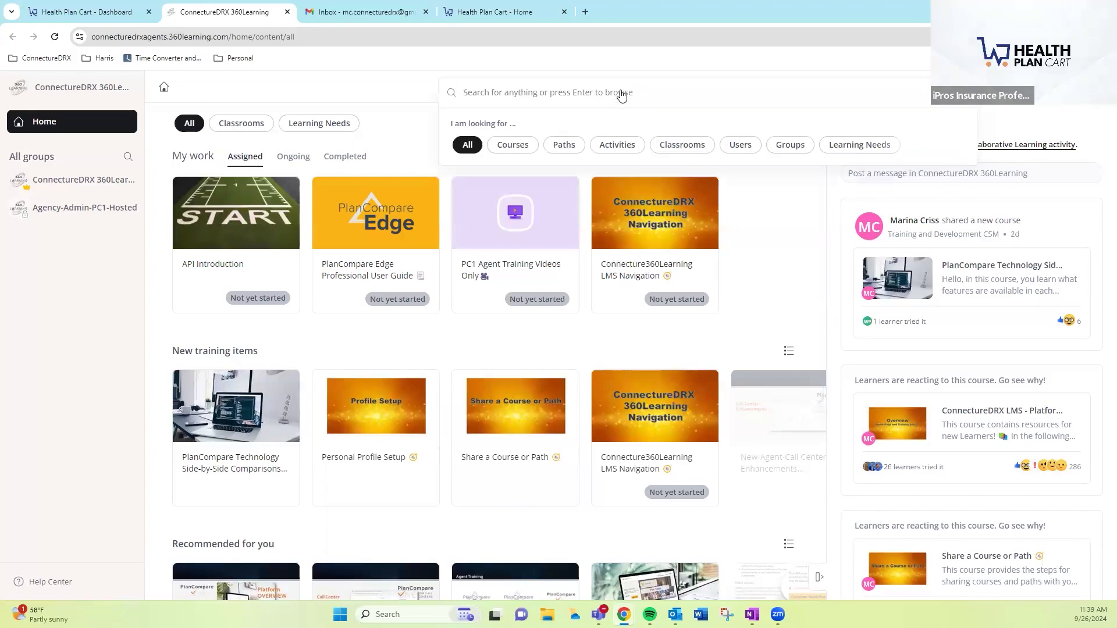
type("soa")
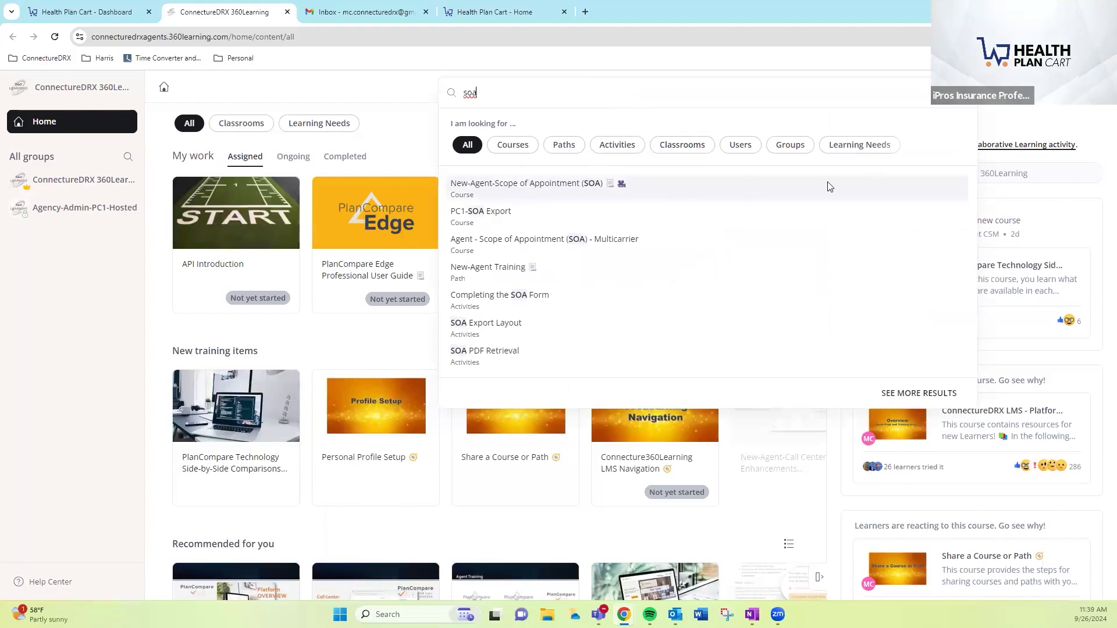
left_click(575, 199)
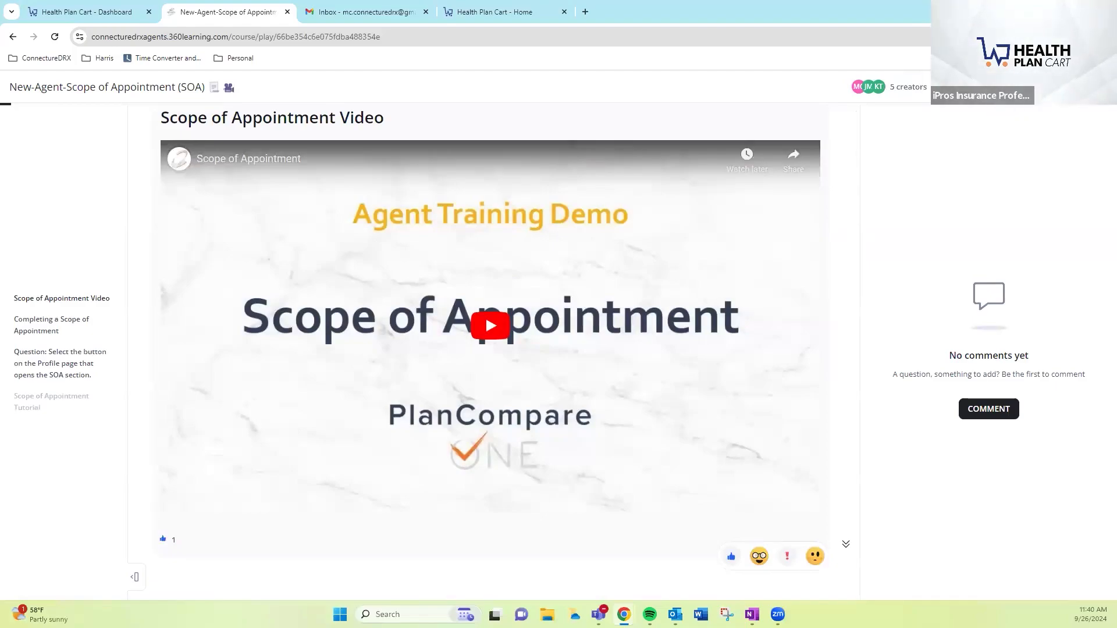
Look through the SOA course's video and its instructions on completing a Scope of Appointment, and return to the training home page
scroll(497, 465, "down", 2)
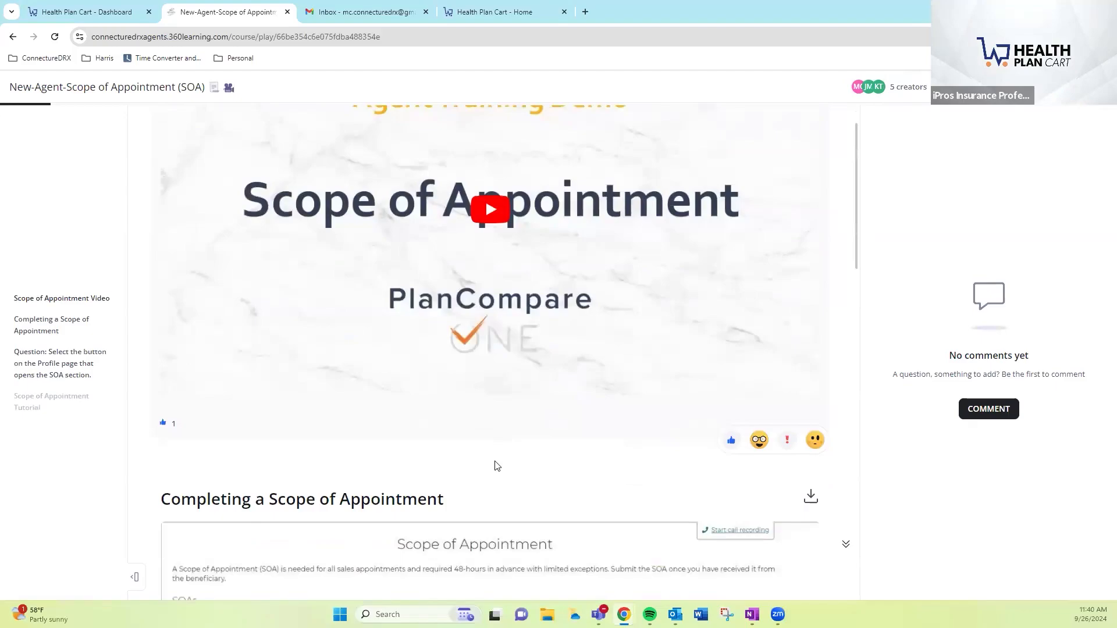
scroll(496, 465, "down", 4)
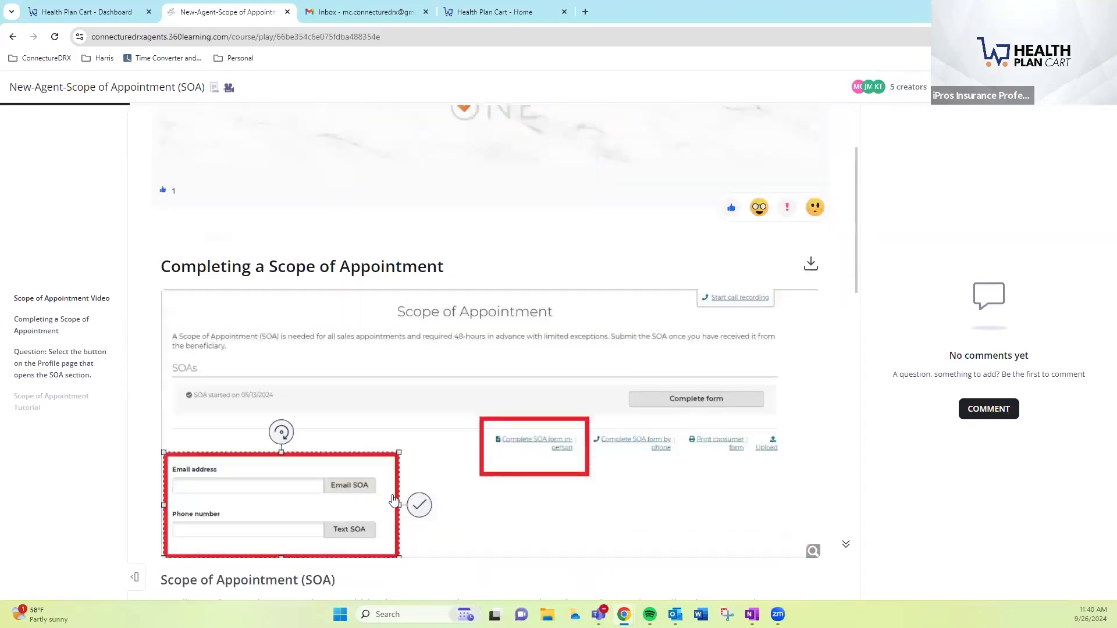
scroll(393, 499, "down", 1)
scroll(547, 332, "up", 2)
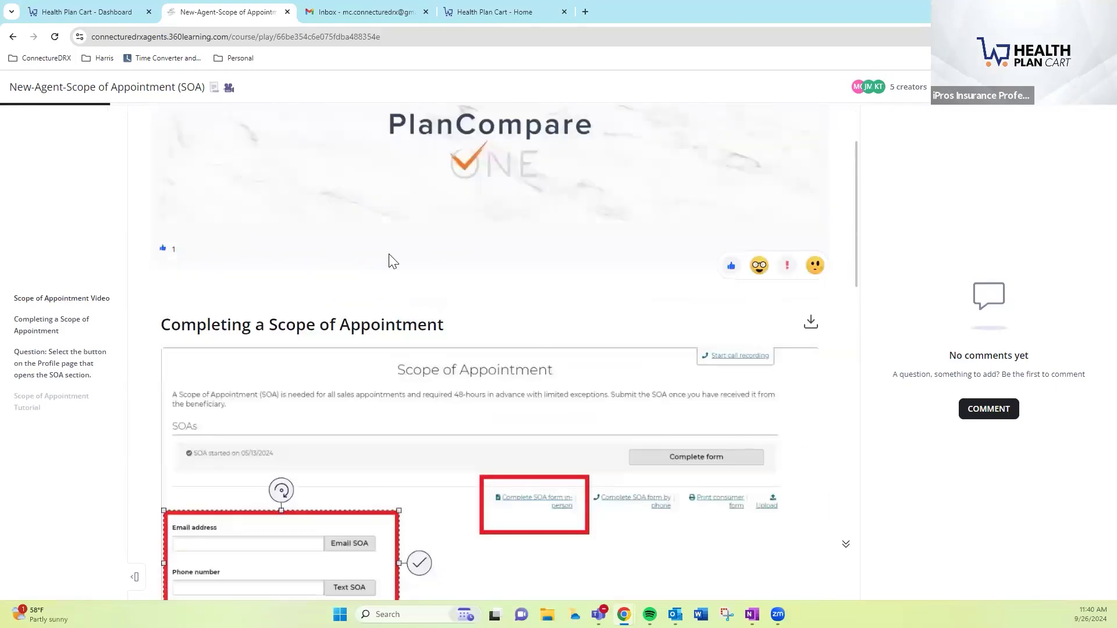
scroll(390, 263, "down", 9)
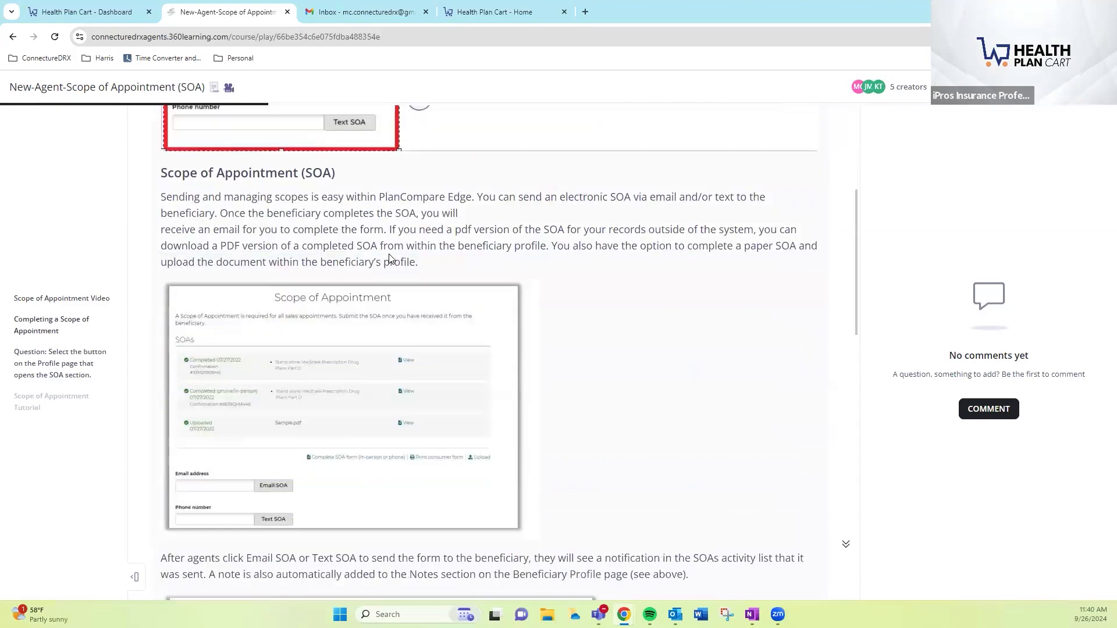
scroll(690, 352, "down", 15)
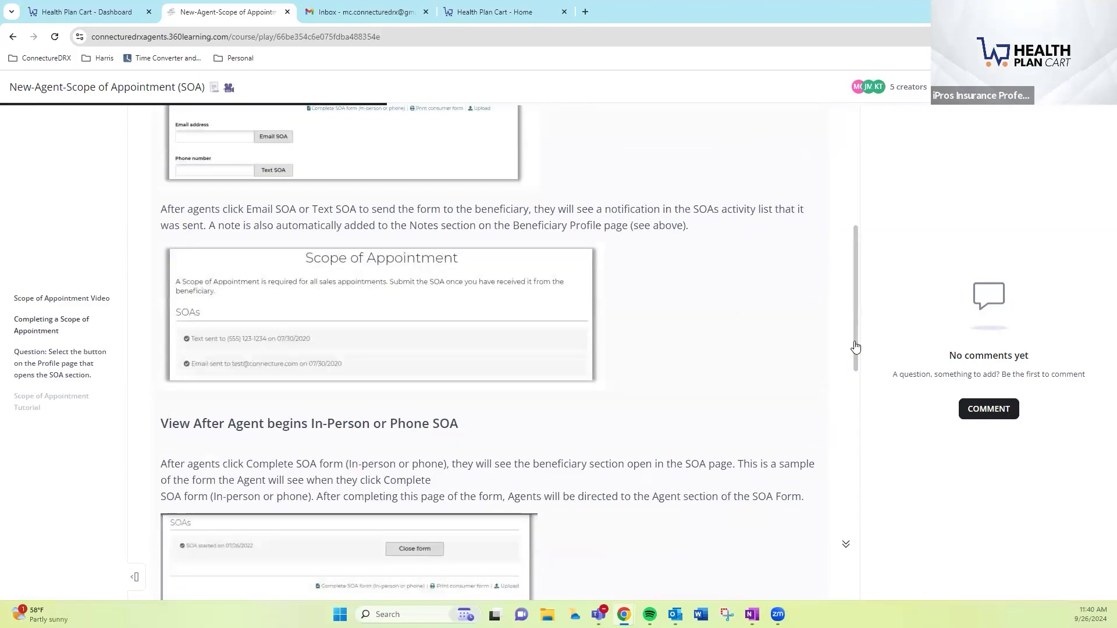
scroll(850, 399, "down", 12)
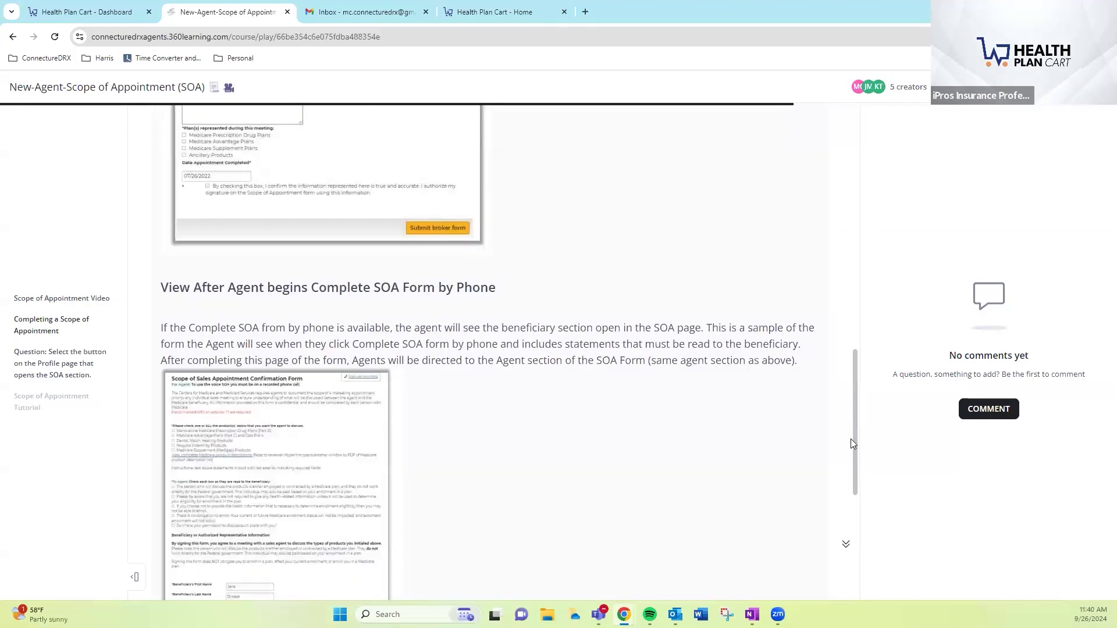
scroll(858, 478, "down", 4)
scroll(856, 320, "up", 20)
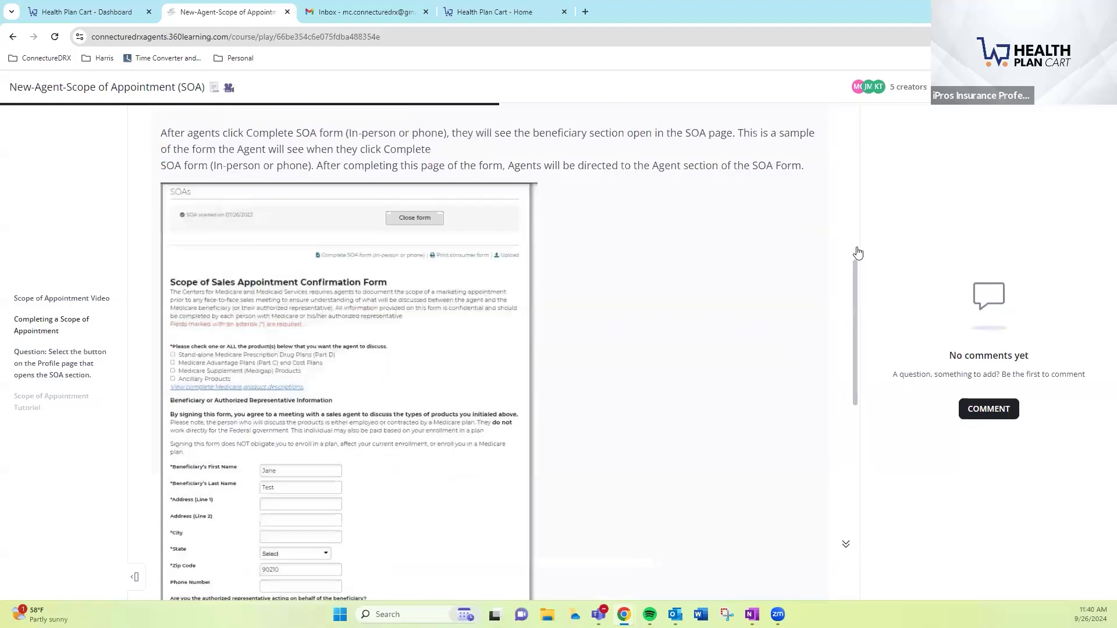
left_click_drag(860, 189, 858, 185)
left_click(1098, 88)
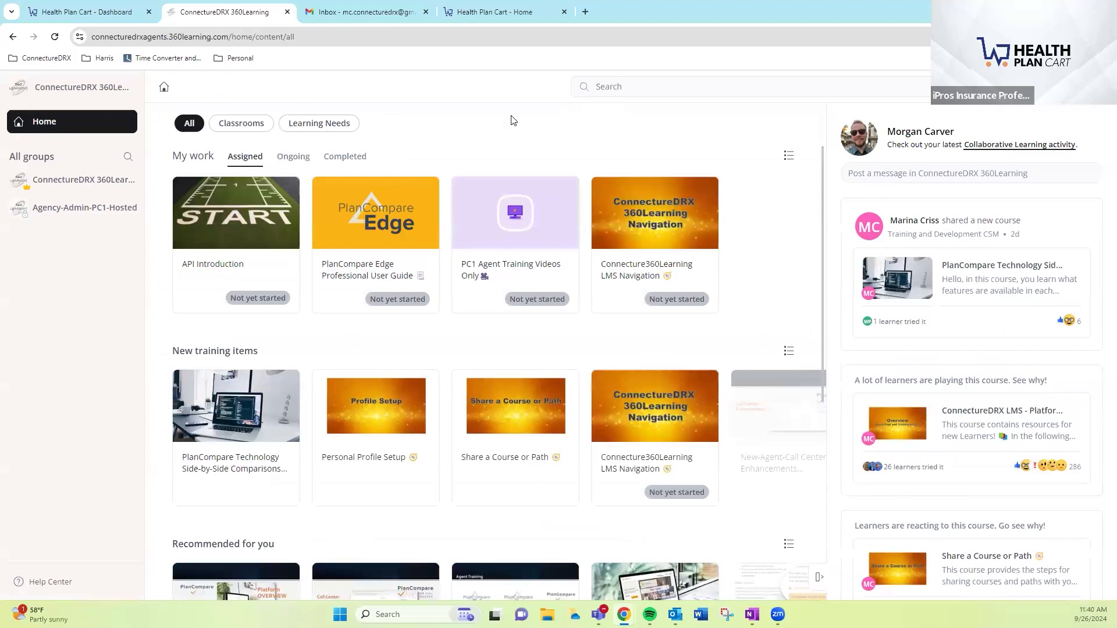
Open the Agency-Admin-PC1-Hosted group and browse its available training paths and courses
left_click(58, 208)
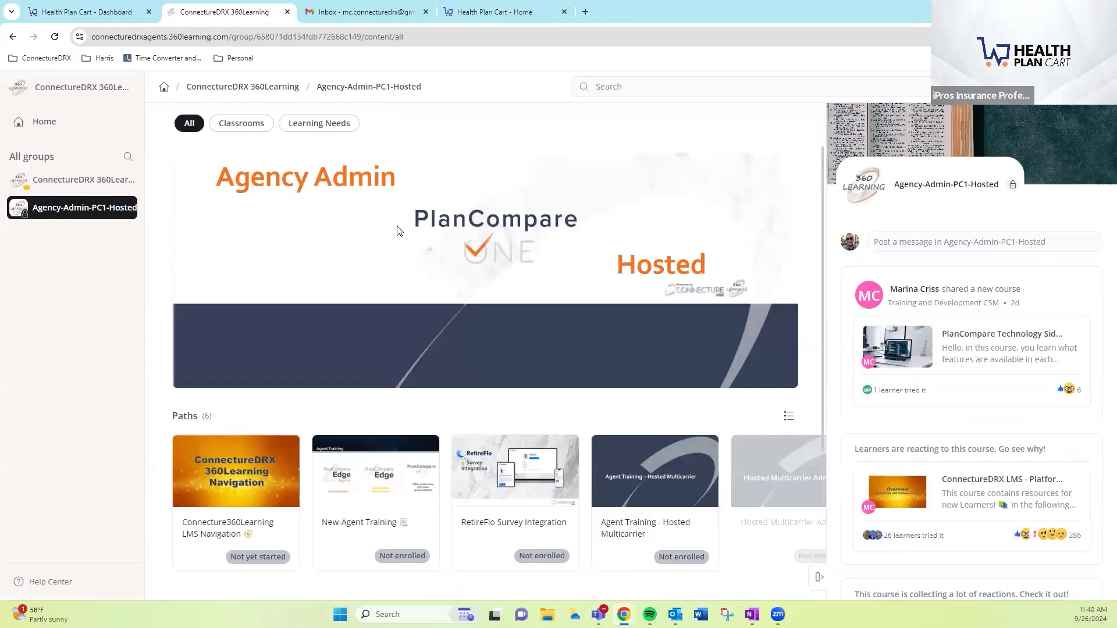
scroll(393, 260, "down", 3)
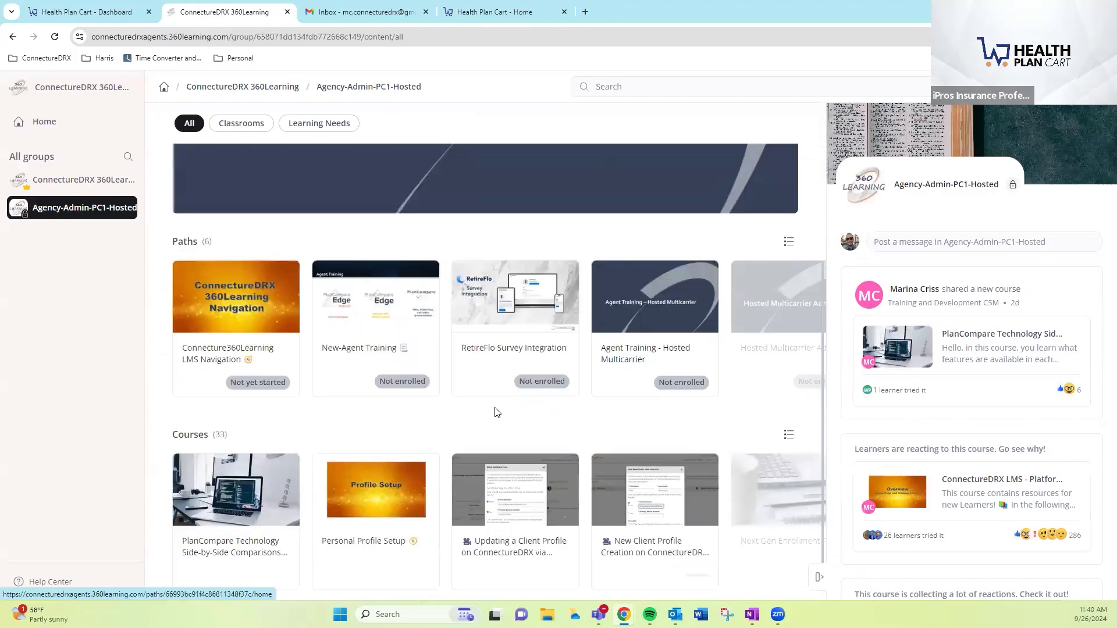
scroll(326, 291, "down", 1)
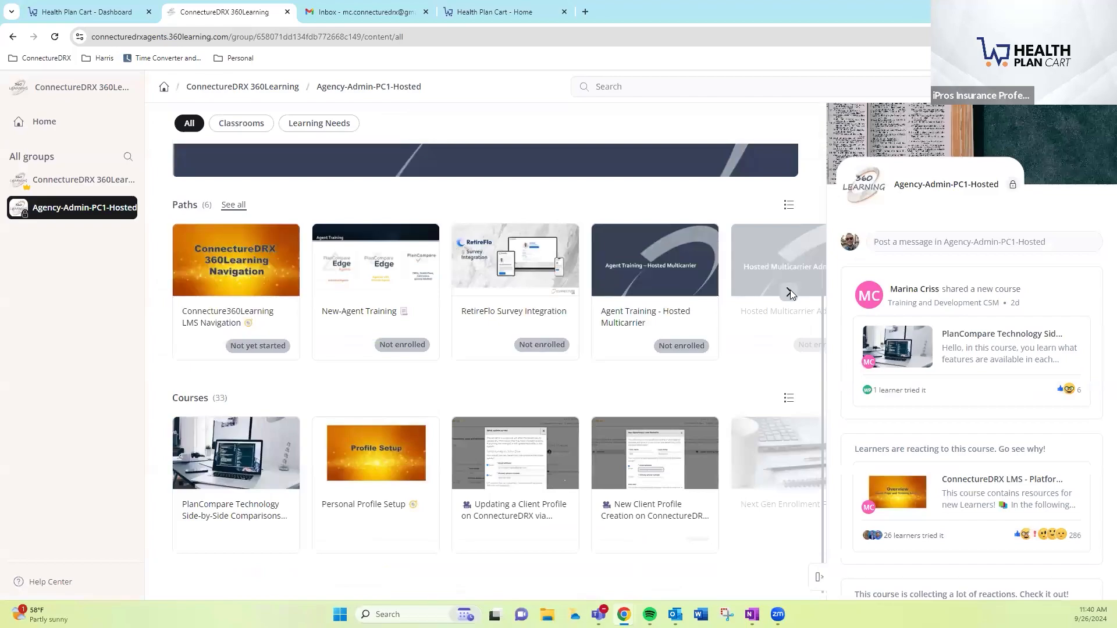
left_click(790, 291)
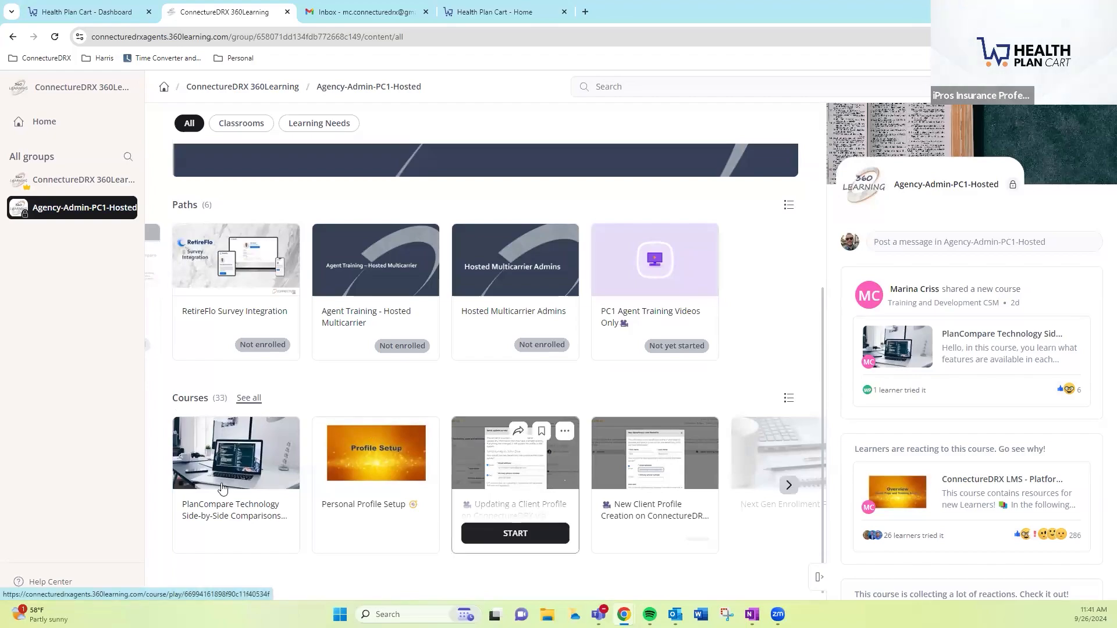
Browse the group's courses, displaying them as a list and switching back to the grid view
left_click(788, 486)
left_click(789, 485)
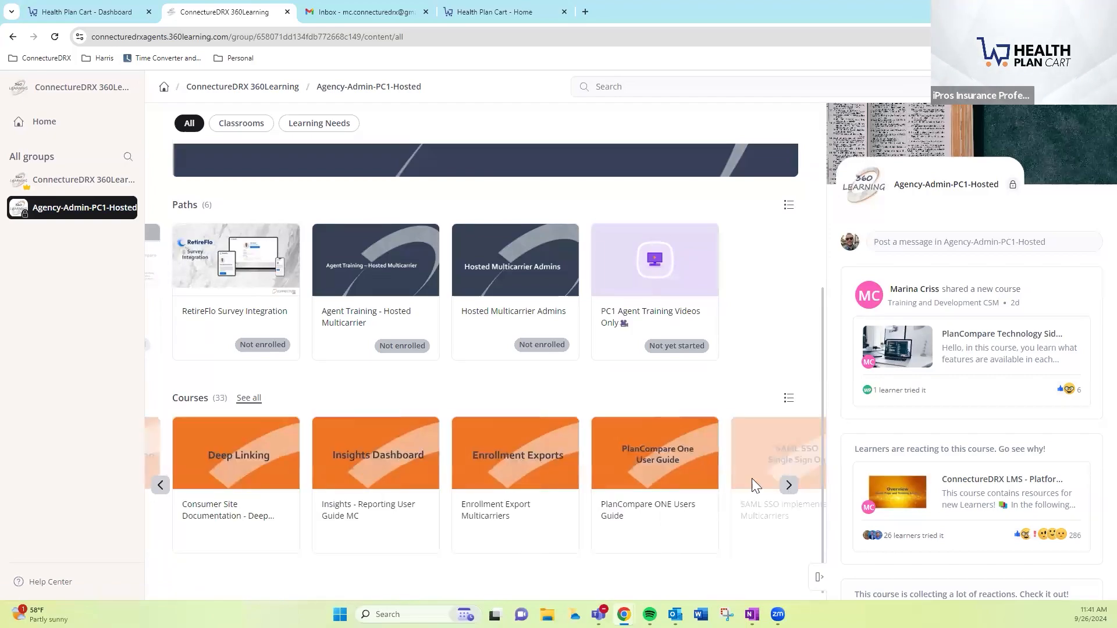
left_click(789, 486)
left_click(789, 398)
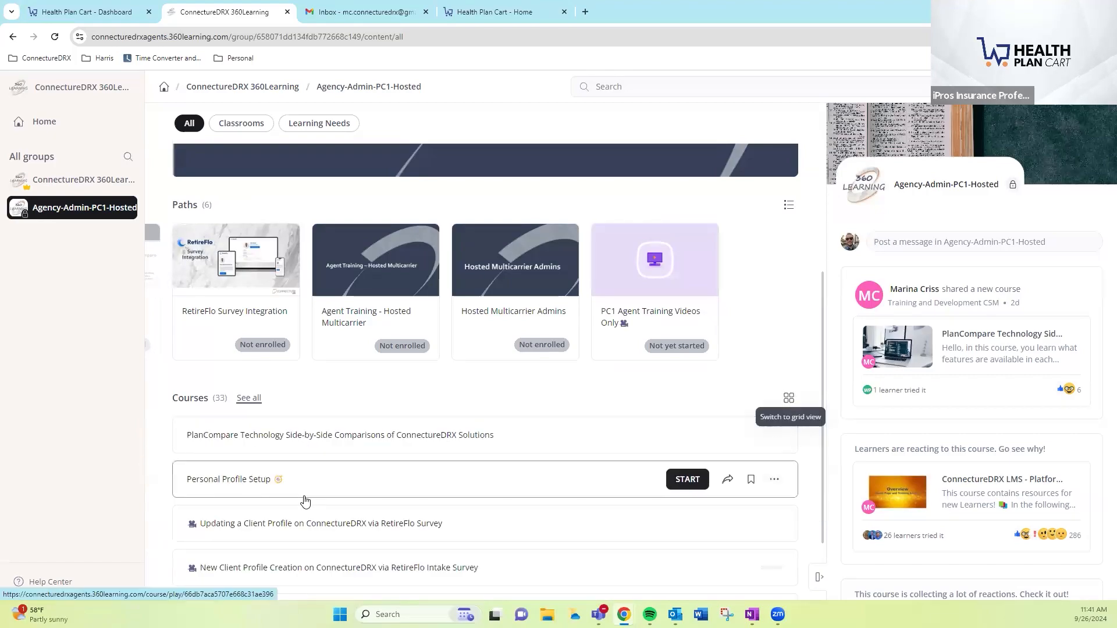
scroll(613, 497, "down", 1)
scroll(376, 484, "down", 1)
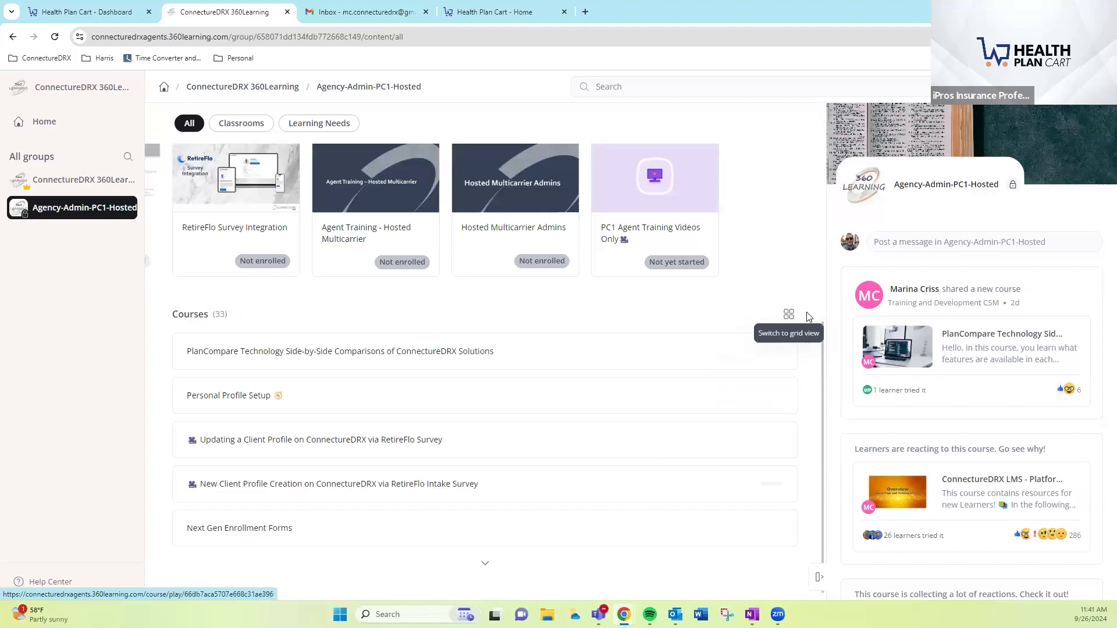
left_click(790, 315)
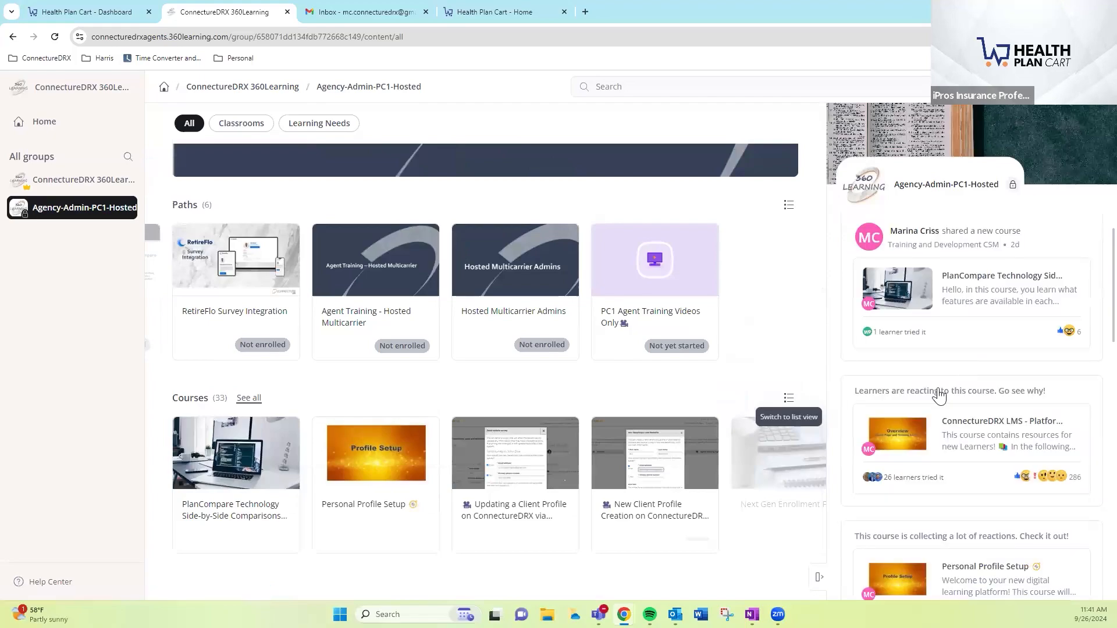
Look through the group's activity feed, then open the training notifications and review the path enrollments
scroll(954, 391, "down", 3)
scroll(959, 419, "down", 3)
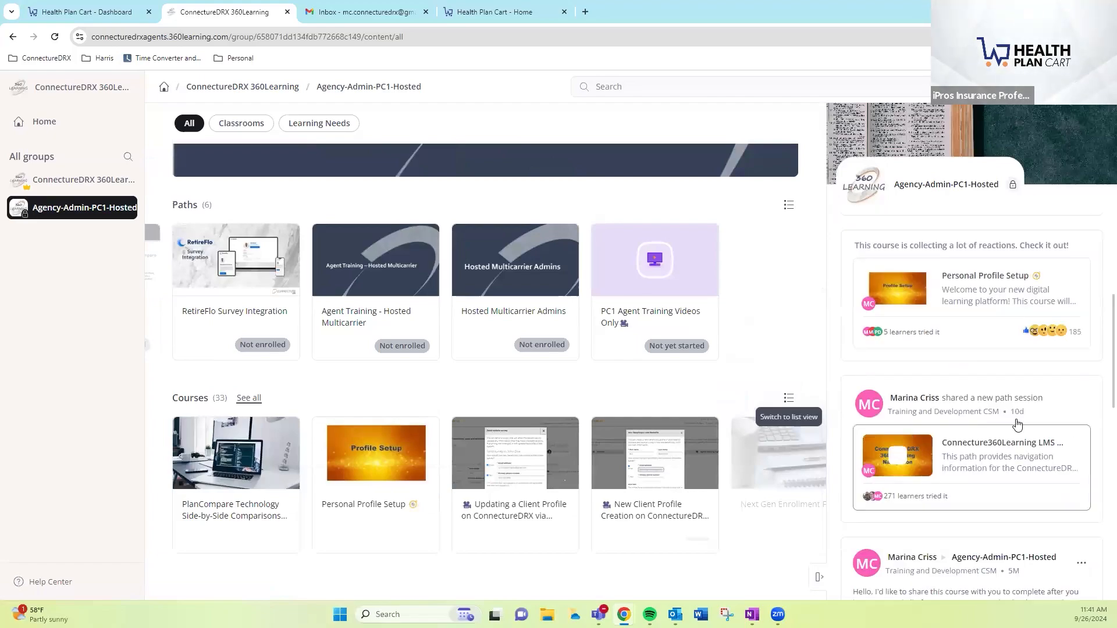
scroll(985, 371, "down", 1)
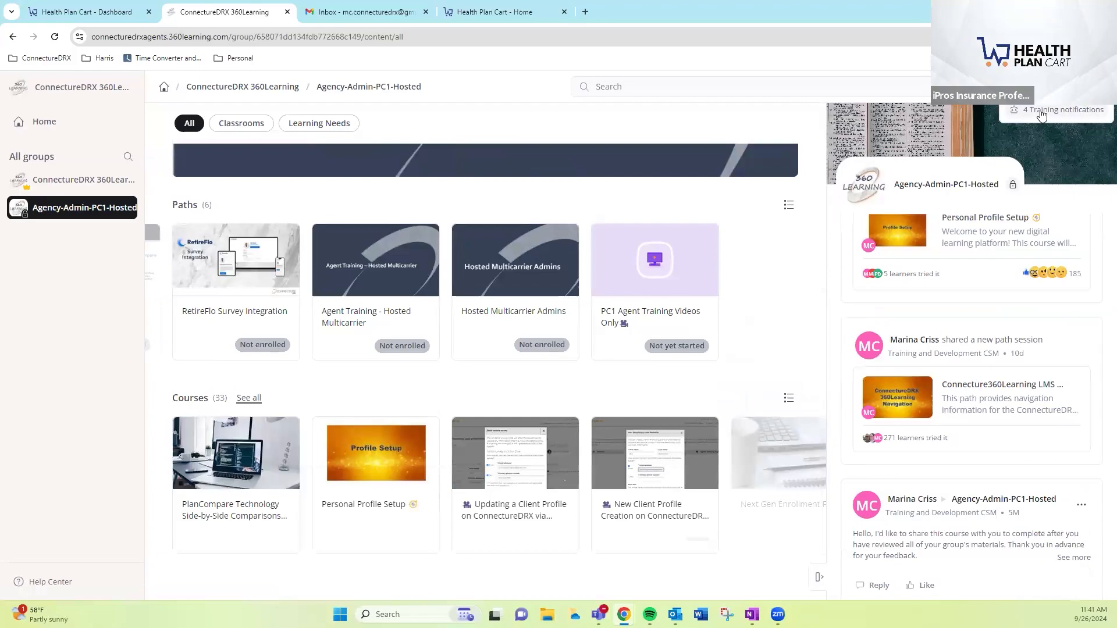
left_click(1041, 116)
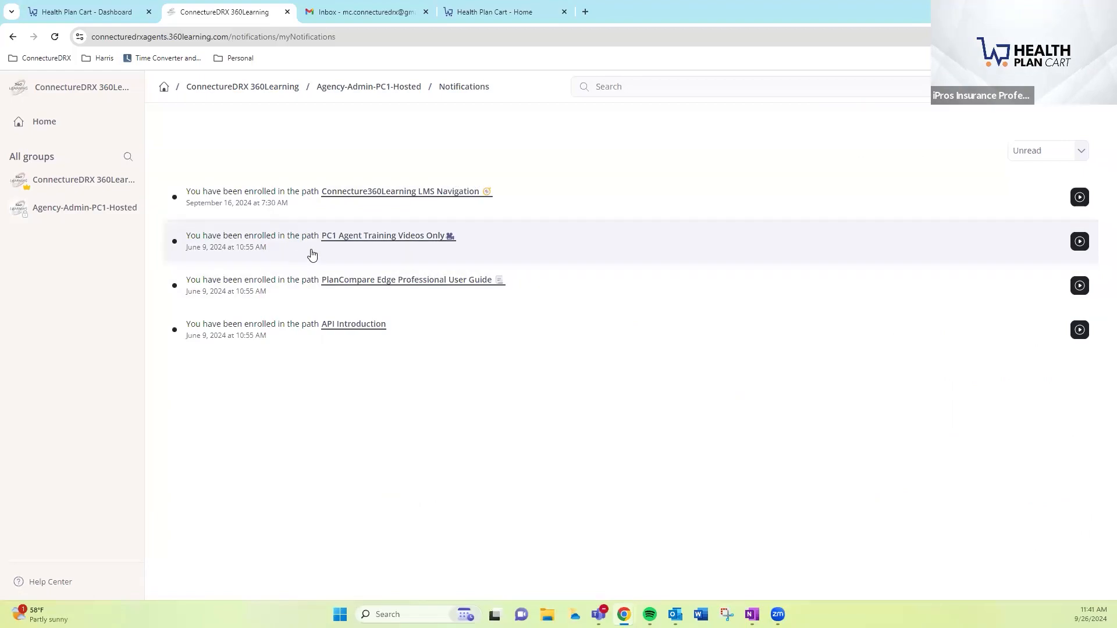
left_click(441, 239)
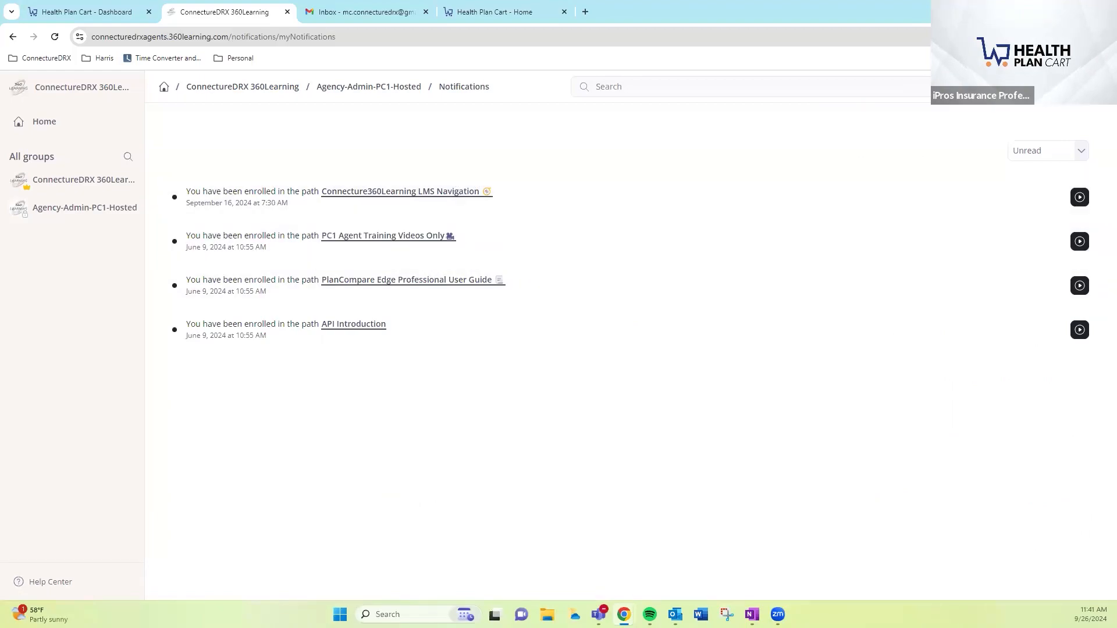
Review the Suggest a Learning Need form's fields, close it without submitting and return to the training home page
left_click(1094, 87)
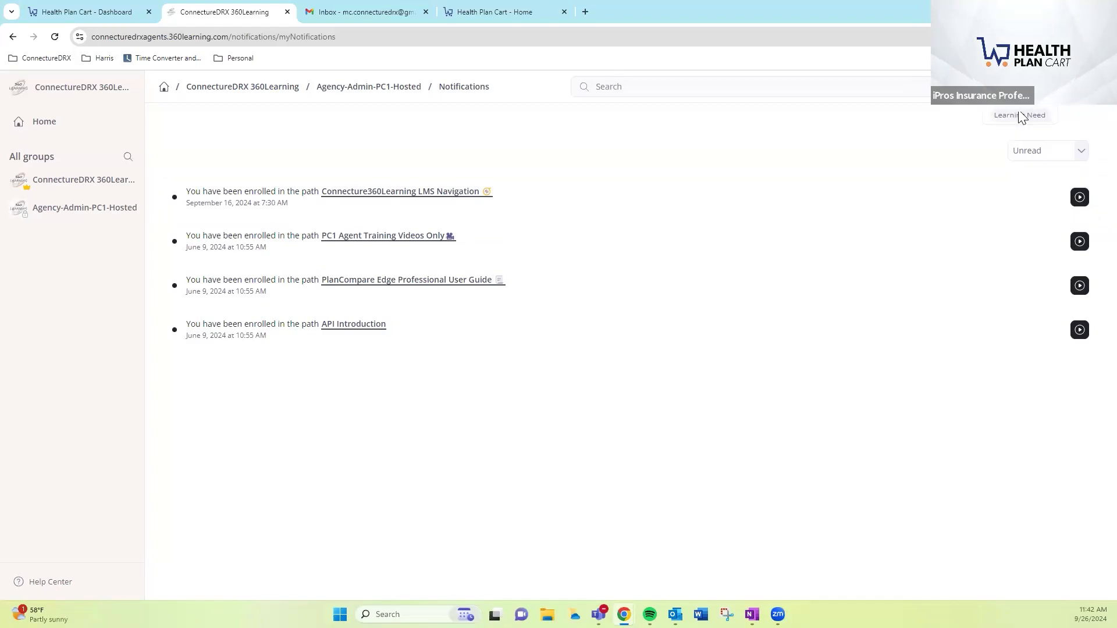
left_click(1020, 116)
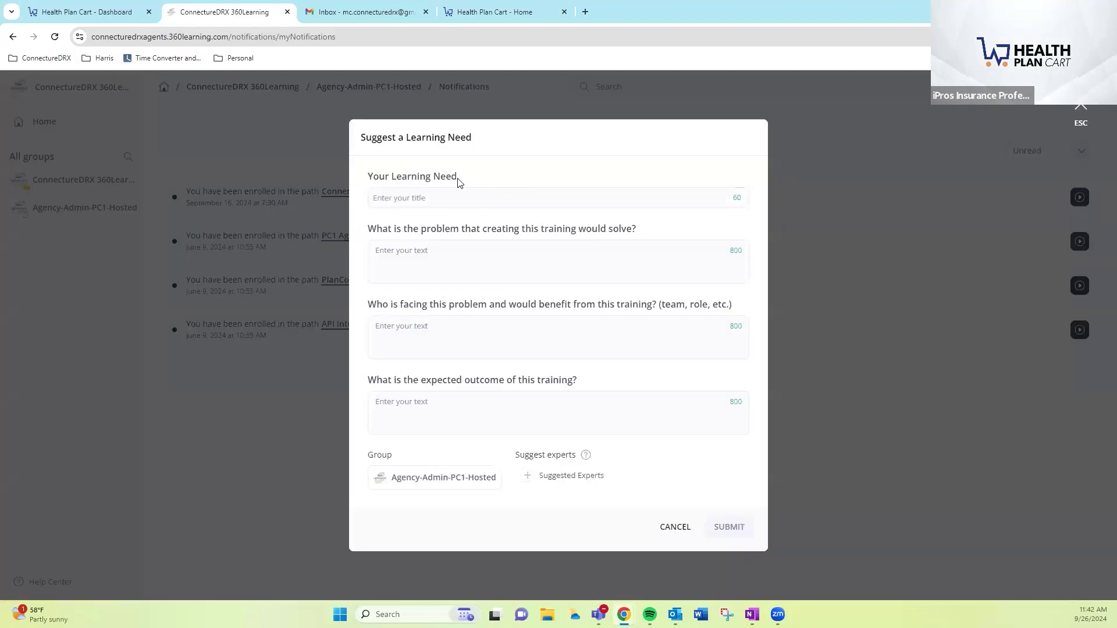
left_click_drag(457, 177, 385, 176)
left_click(392, 175)
left_click(487, 196)
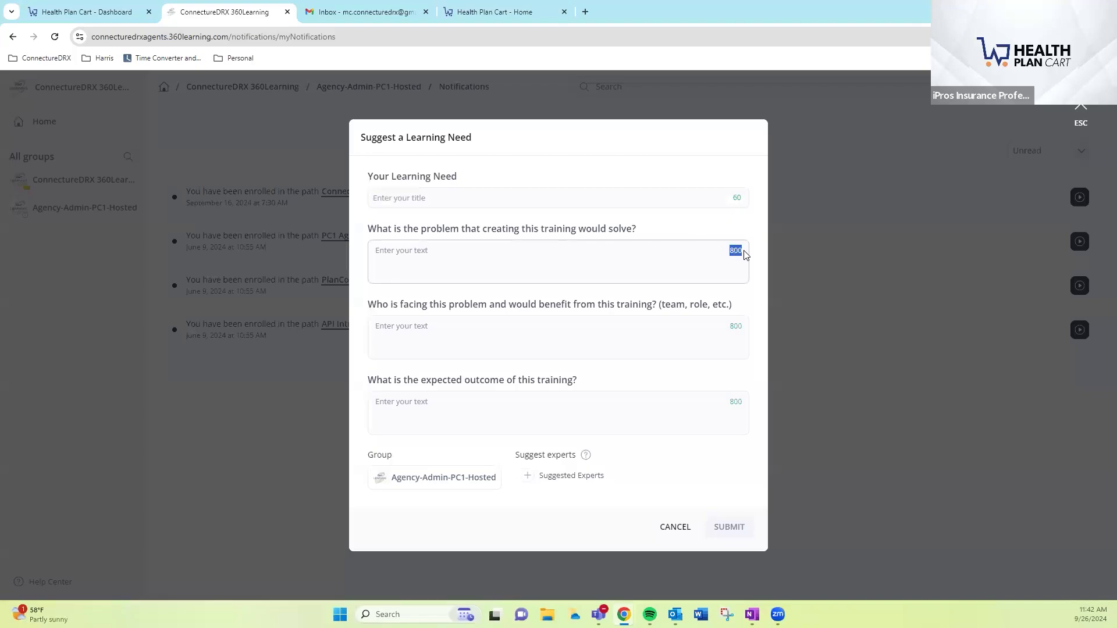
left_click(506, 338)
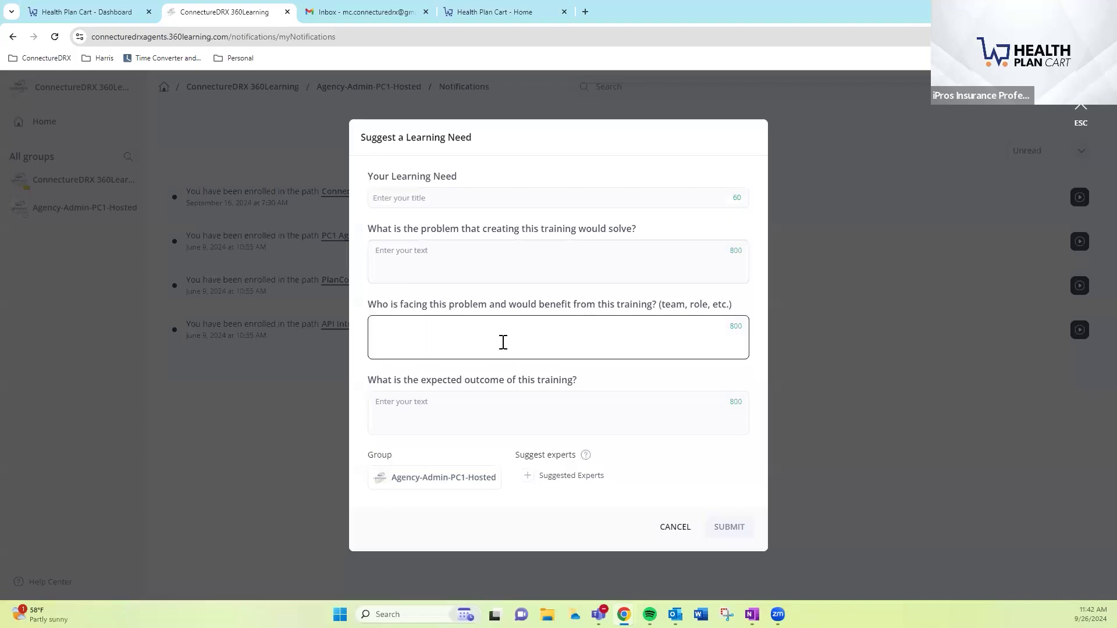
left_click(486, 401)
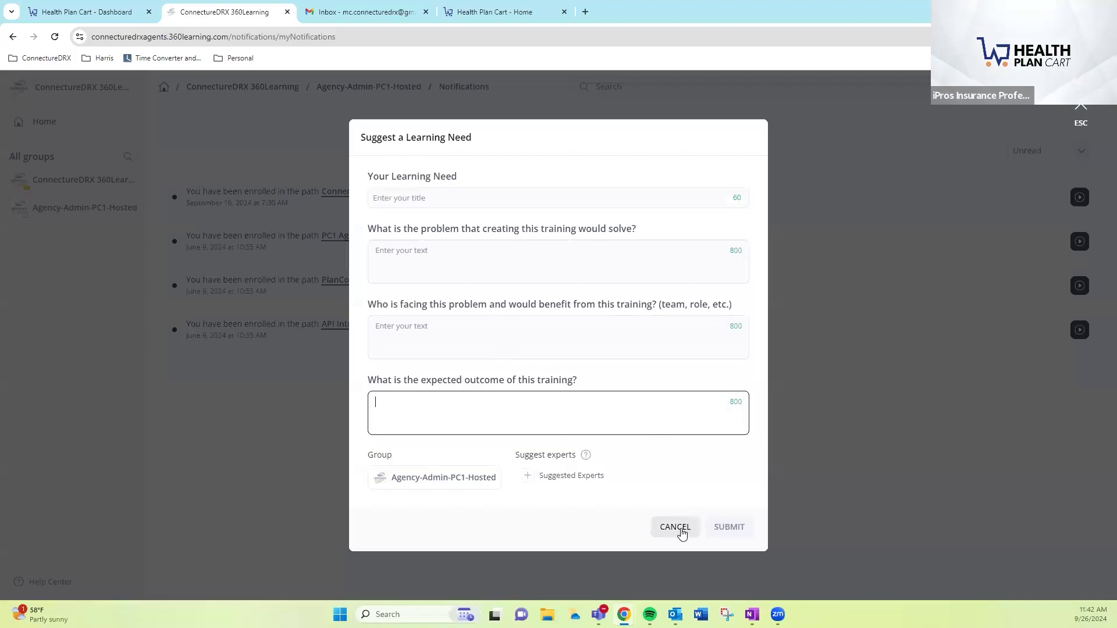
left_click(1086, 119)
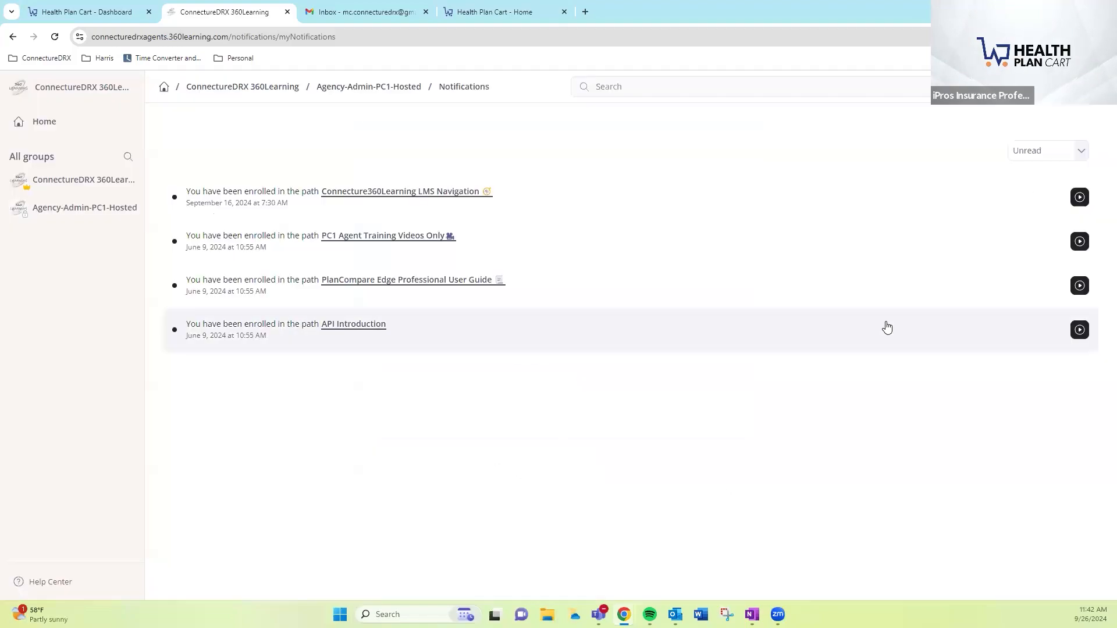
left_click(163, 87)
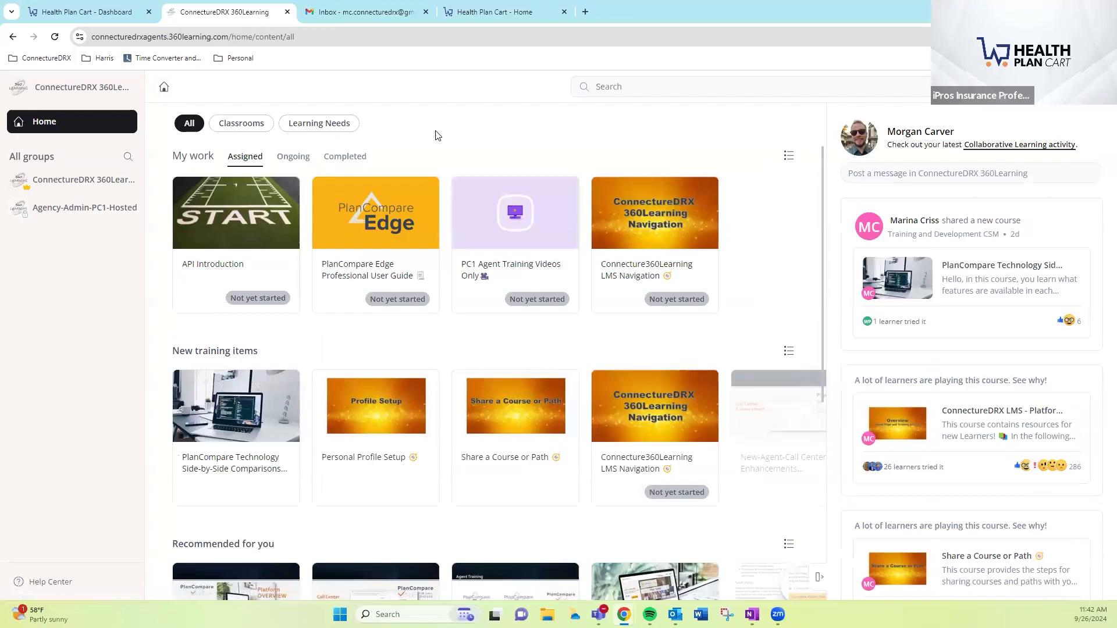
Switch back to the Health Plan Cart dashboard and open the beneficiary search
left_click(117, 13)
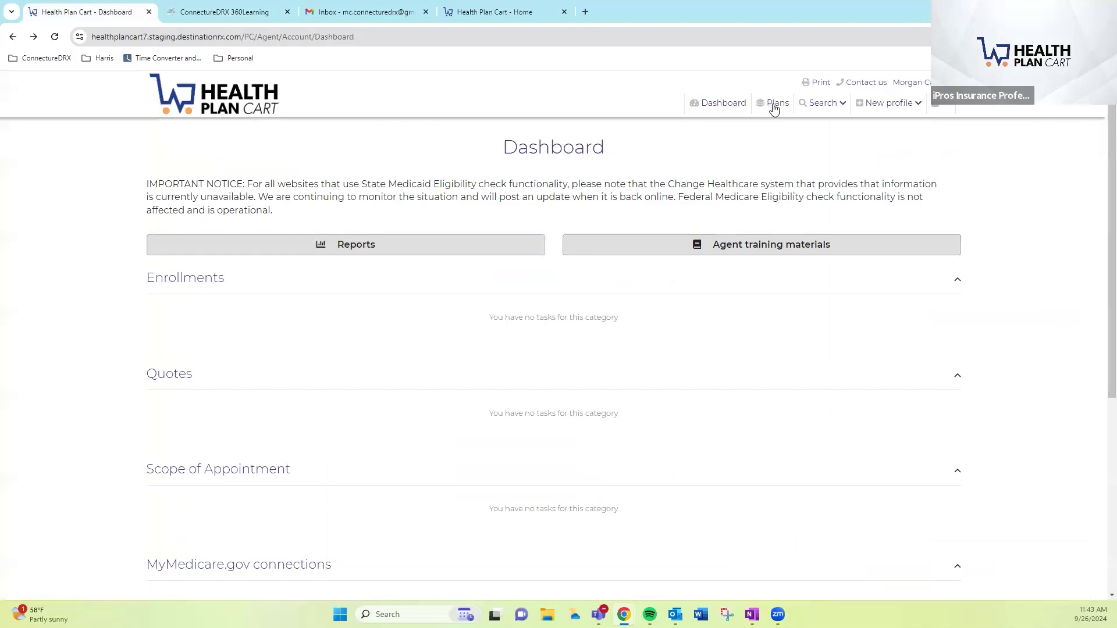
left_click(821, 104)
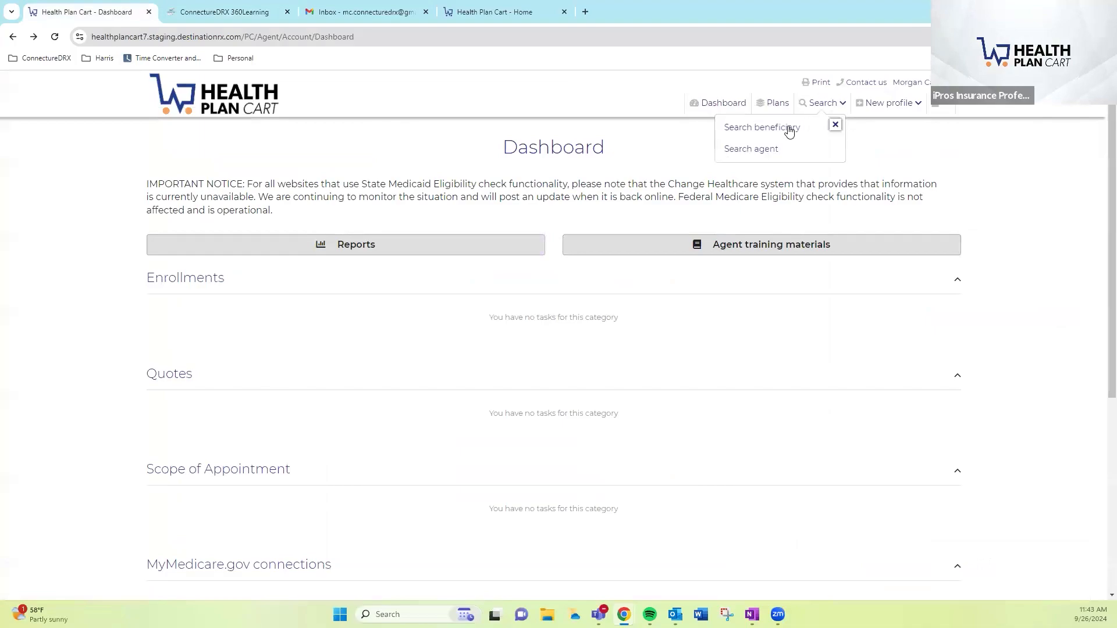
left_click(789, 128)
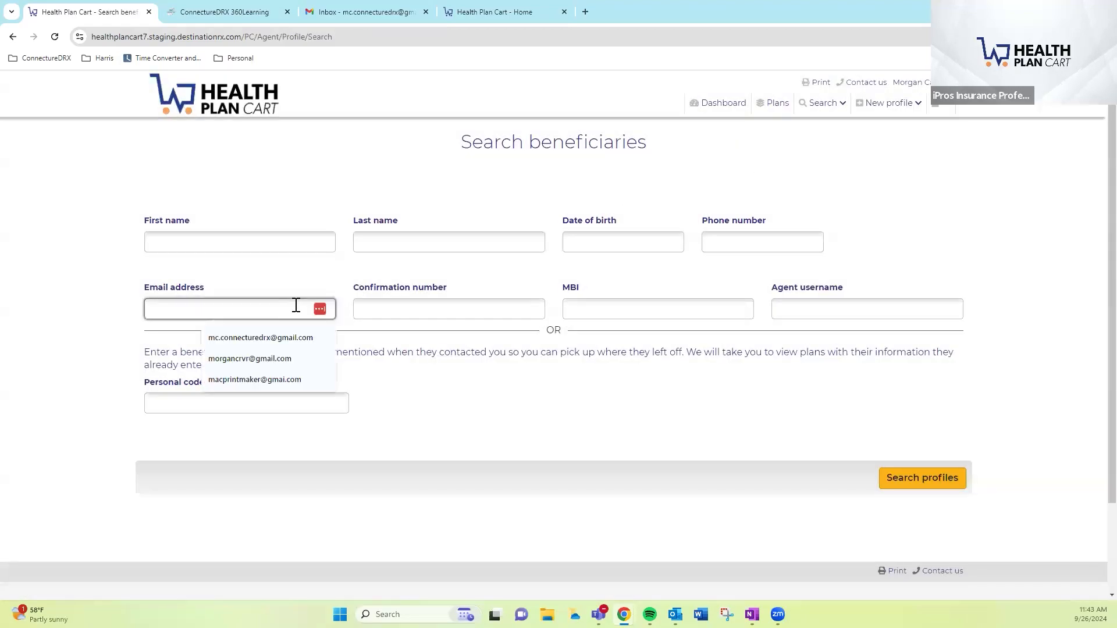
Review the available search fields and search the beneficiary profiles by the beneficiary's email address
left_click(294, 337)
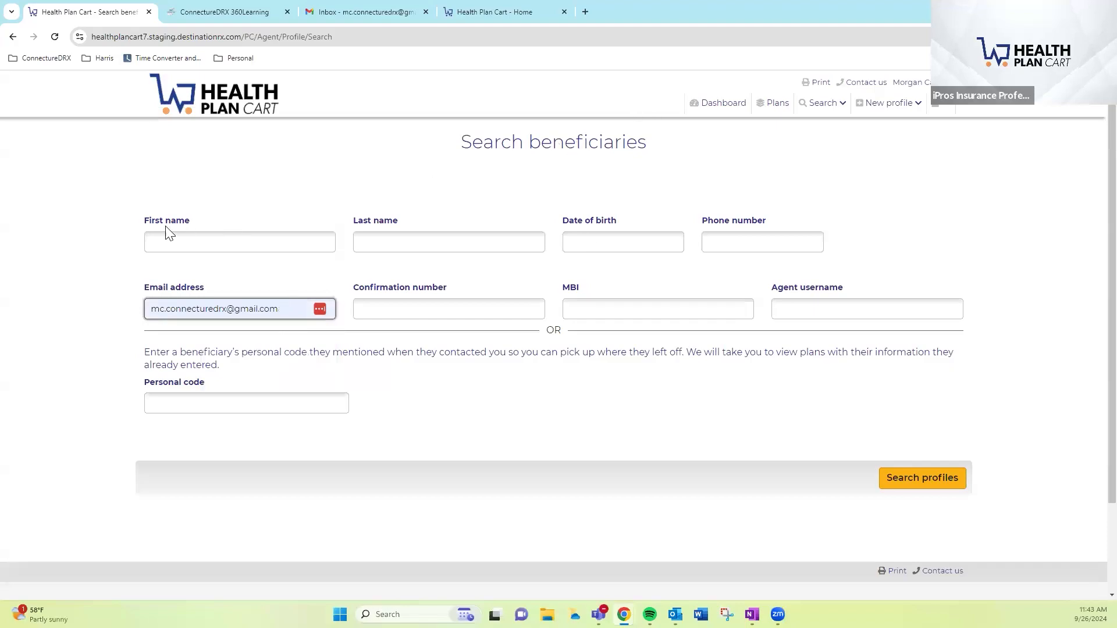
left_click(442, 228)
left_click(749, 241)
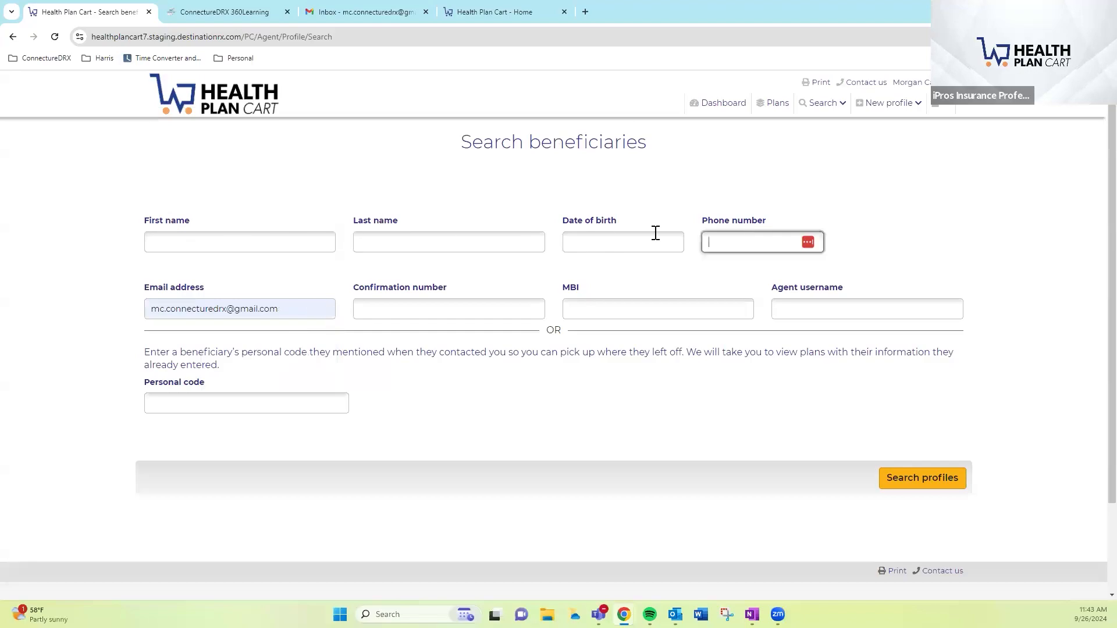
left_click_drag(365, 289, 820, 297)
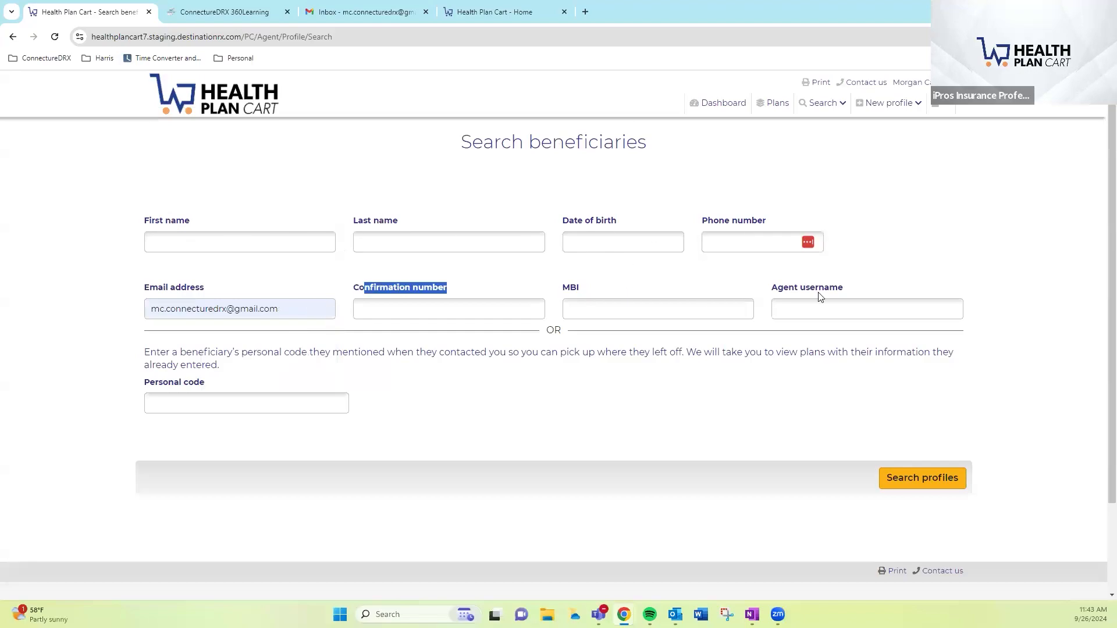
left_click(853, 289)
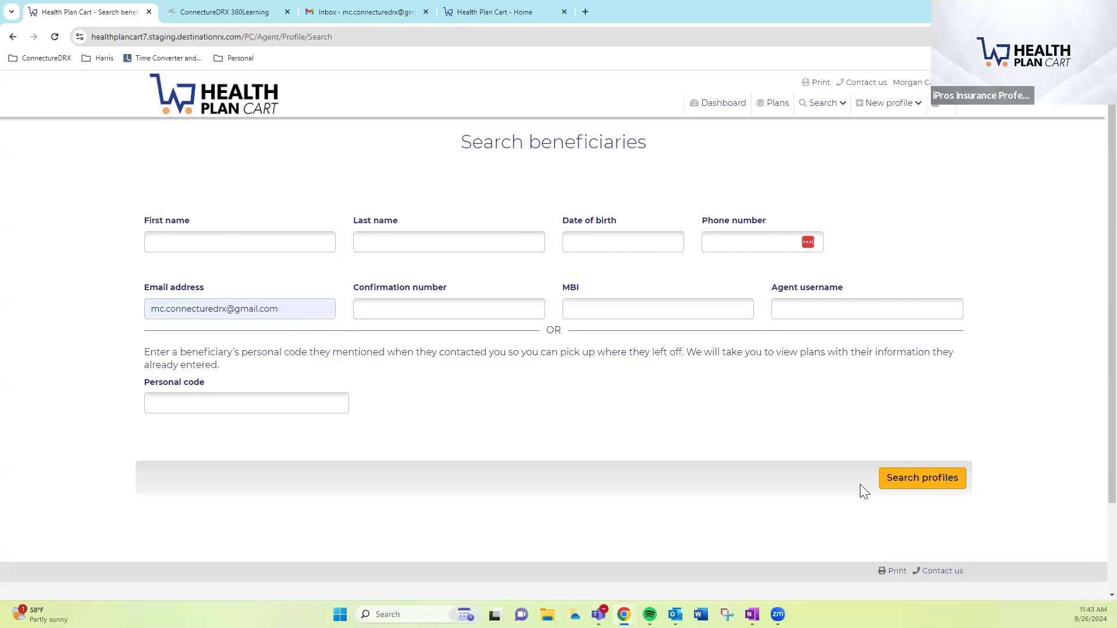
left_click(911, 484)
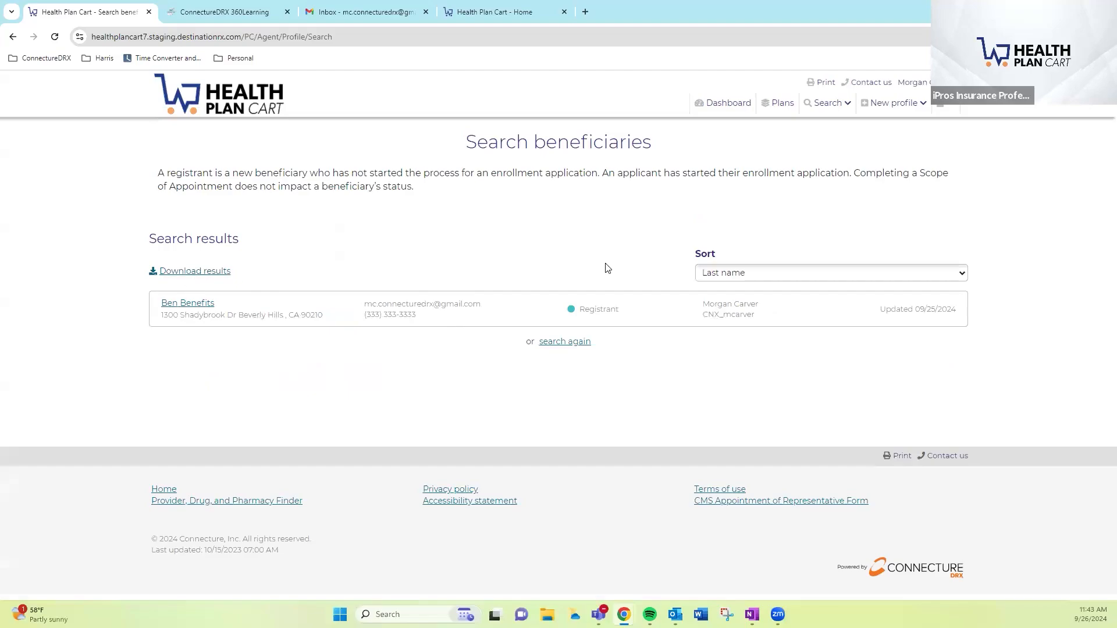
Review the sort options for the search results and the beneficiary's status, agent and last update, keeping the current sorting
left_click(755, 282)
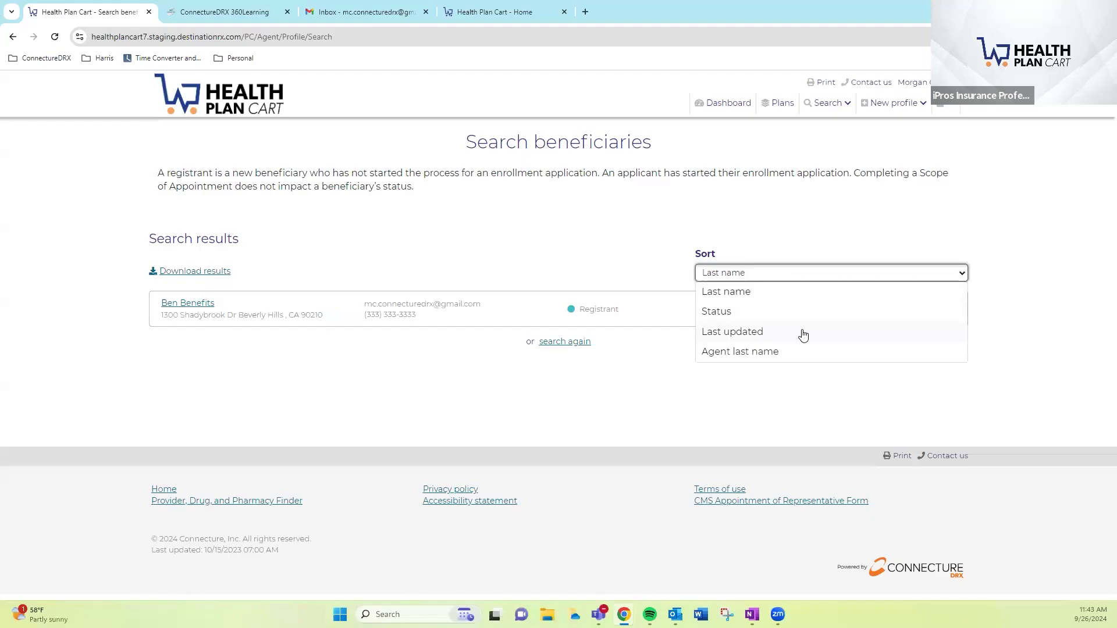
left_click(606, 255)
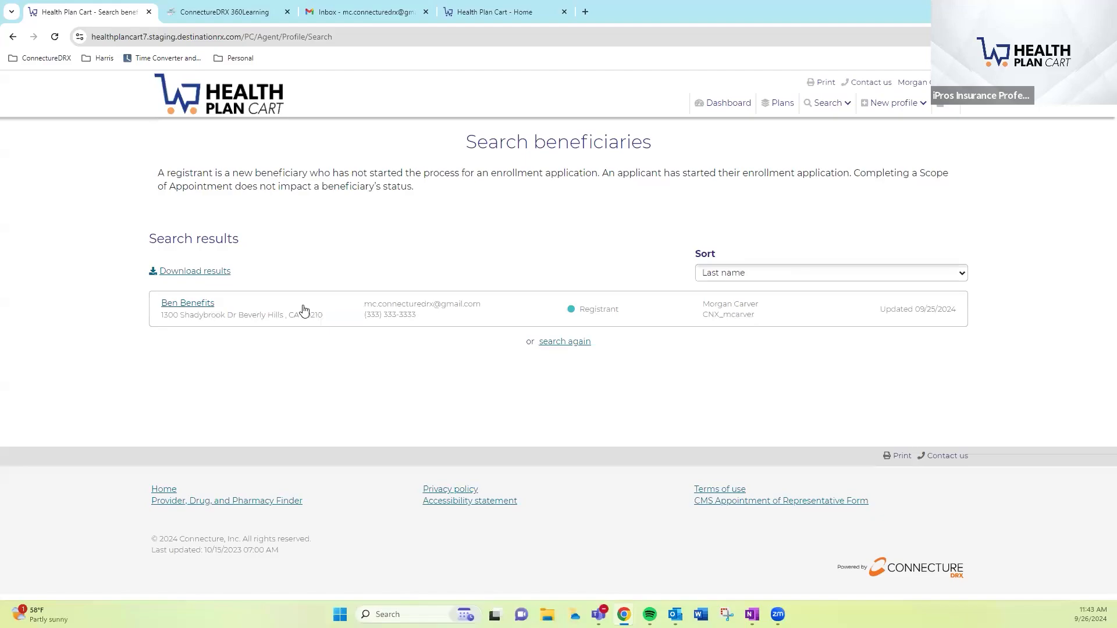
double_click(598, 309)
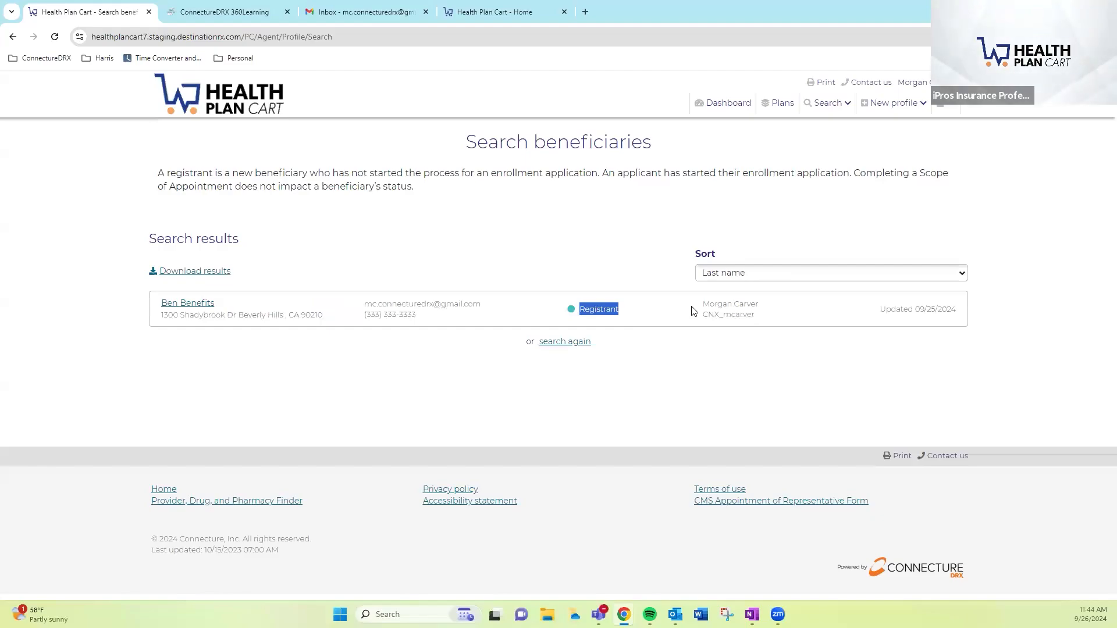
left_click_drag(712, 305, 791, 312)
left_click(875, 308)
left_click_drag(974, 310, 999, 309)
left_click(986, 314)
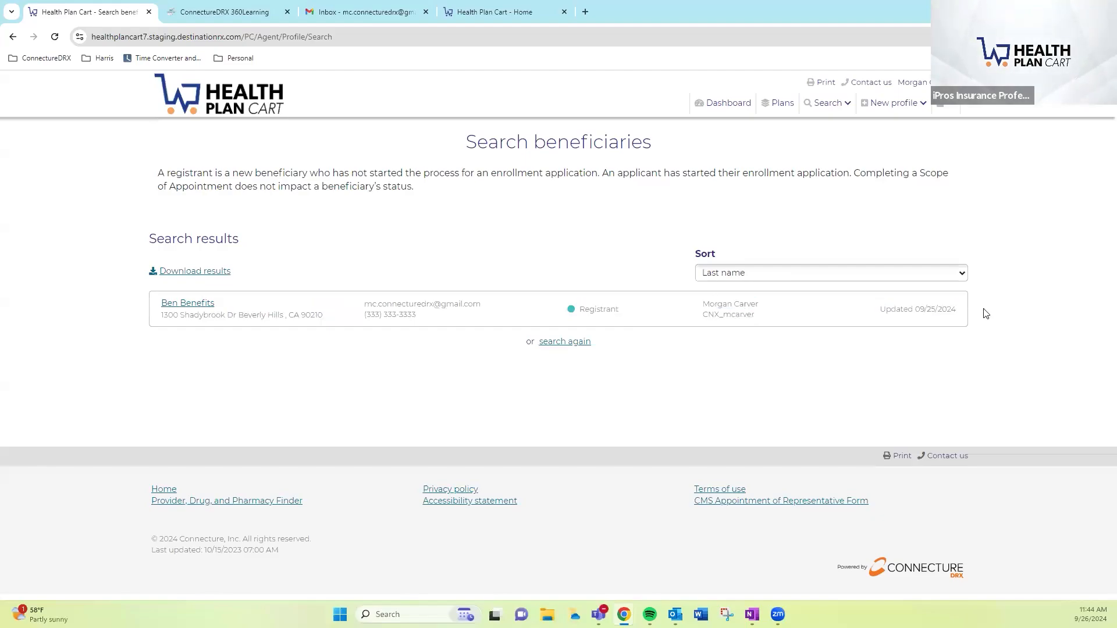
Open the found beneficiary's profile and review its personal information section
left_click(187, 306)
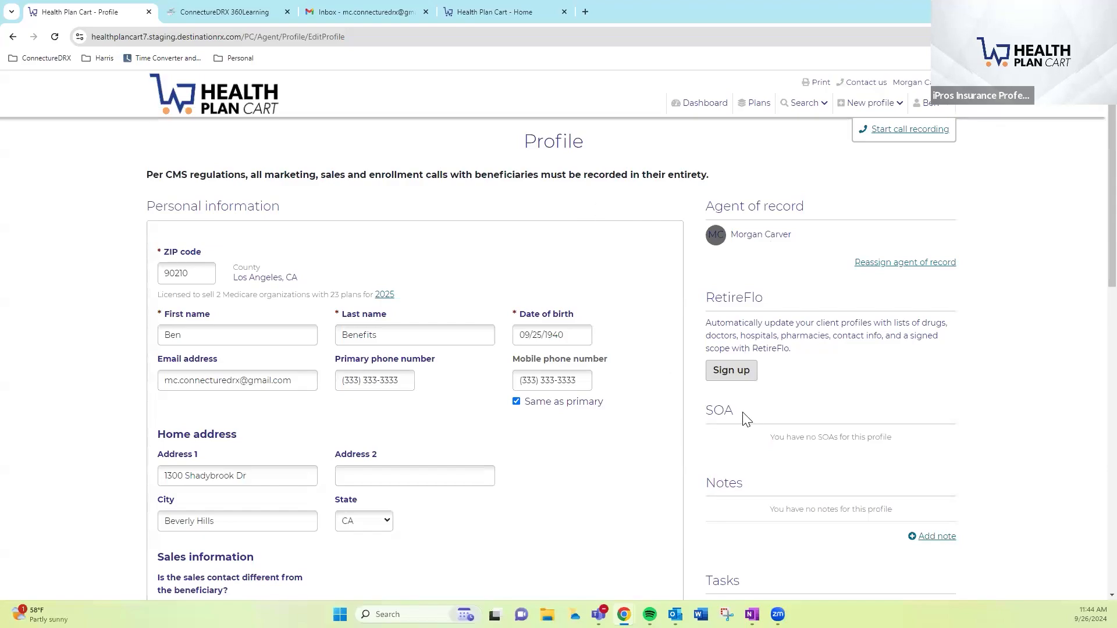
left_click_drag(743, 418, 685, 400)
left_click(661, 262)
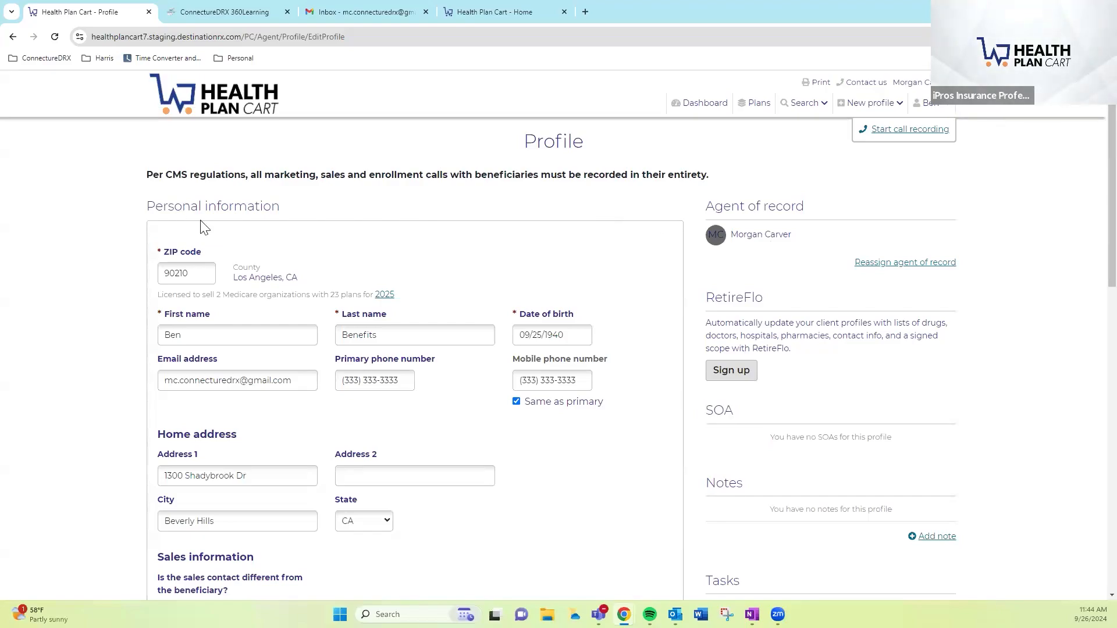
left_click_drag(145, 206, 279, 202)
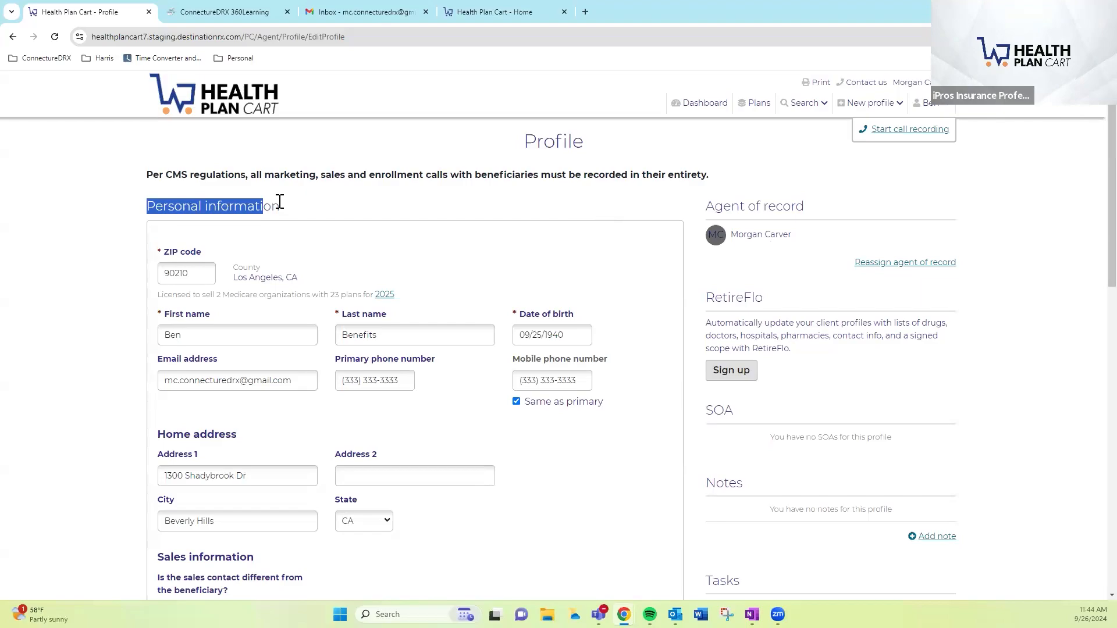
scroll(280, 202, "down", 1)
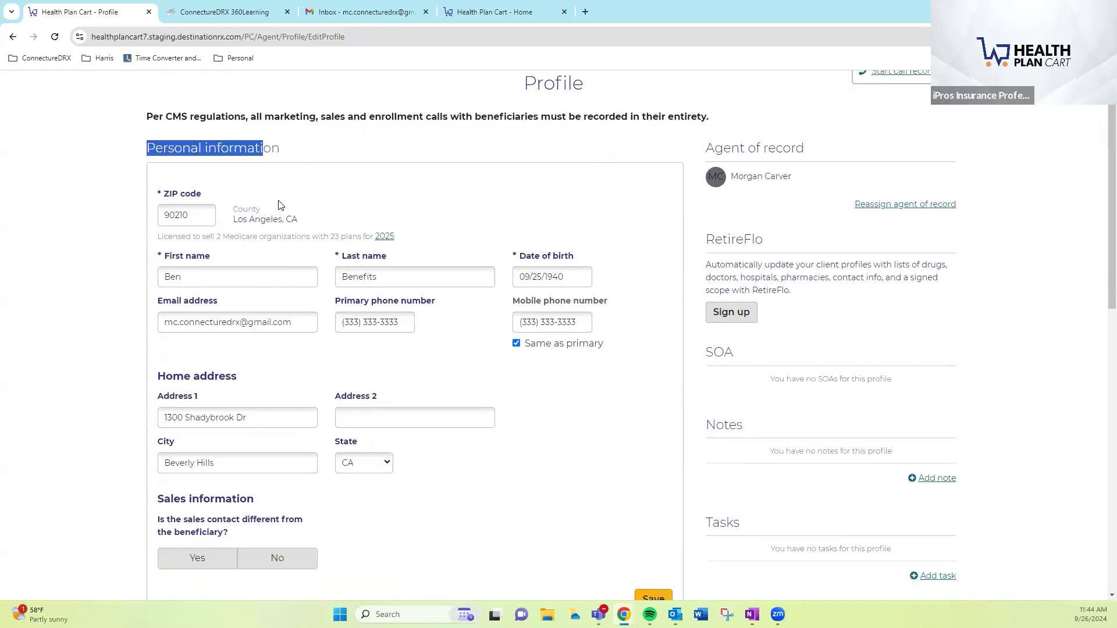
scroll(280, 204, "down", 2)
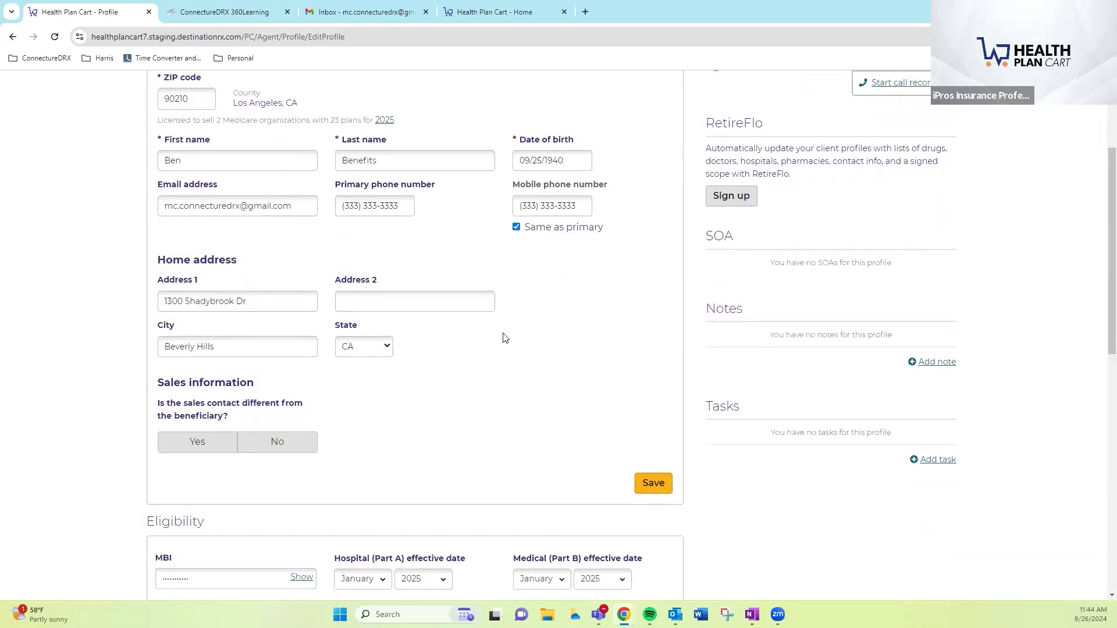
scroll(503, 338, "down", 1)
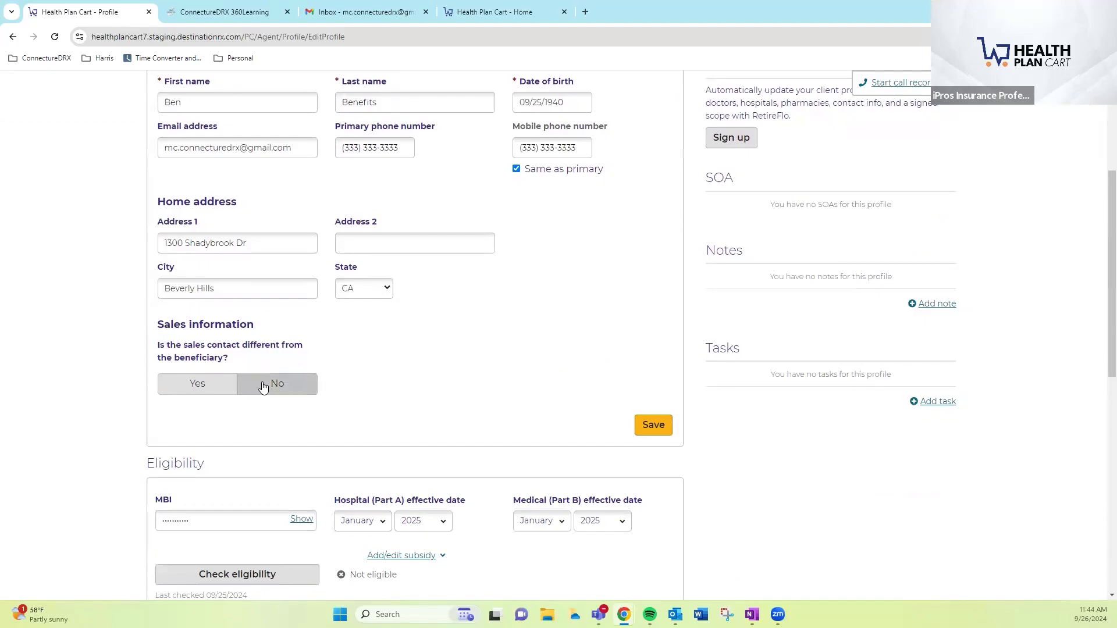
Mark the sales contact as different from the beneficiary with Yes and view the contact fields
left_click(304, 383)
left_click(224, 388)
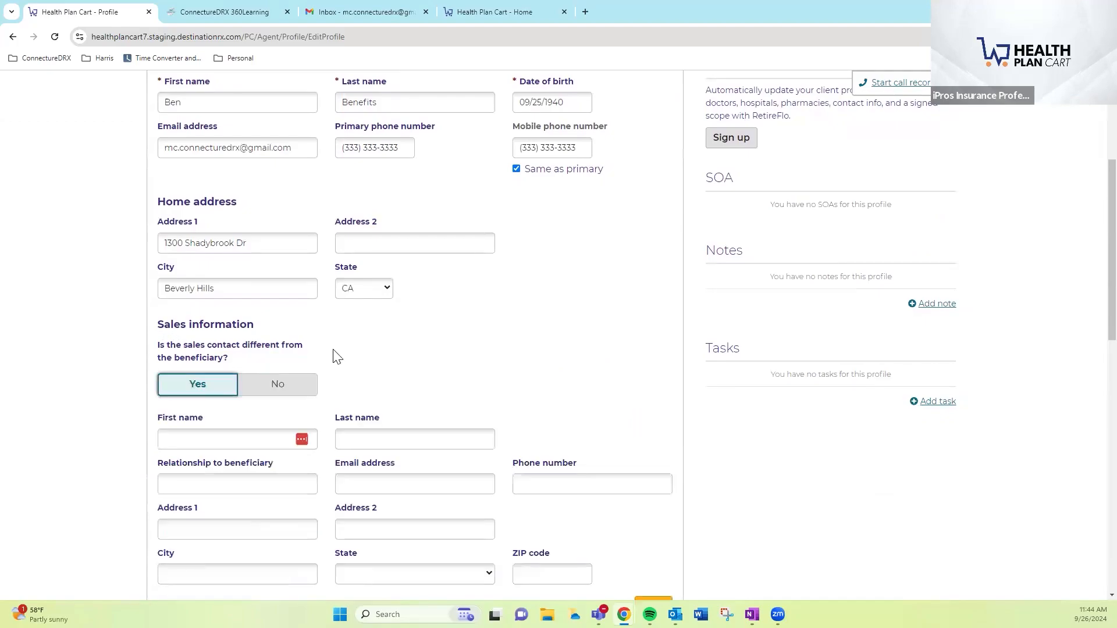
scroll(280, 356, "down", 2)
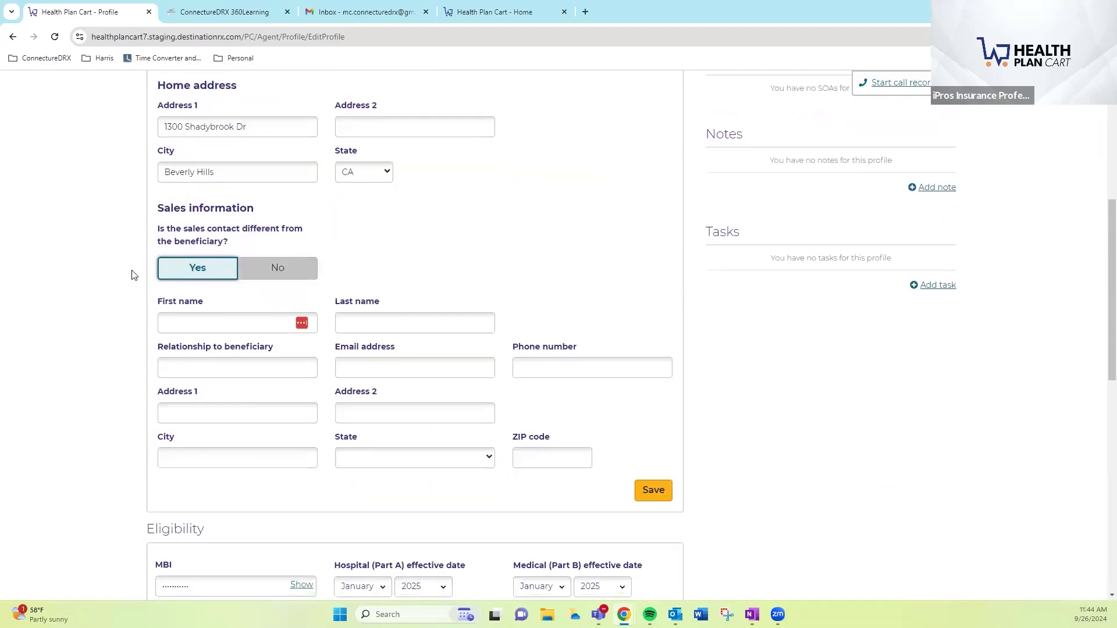
Review the relationship to beneficiary field, set the sales contact as different from the beneficiary to No, and save the personal information
left_click_drag(274, 347, 156, 347)
left_click(290, 347)
left_click_drag(291, 352, 209, 348)
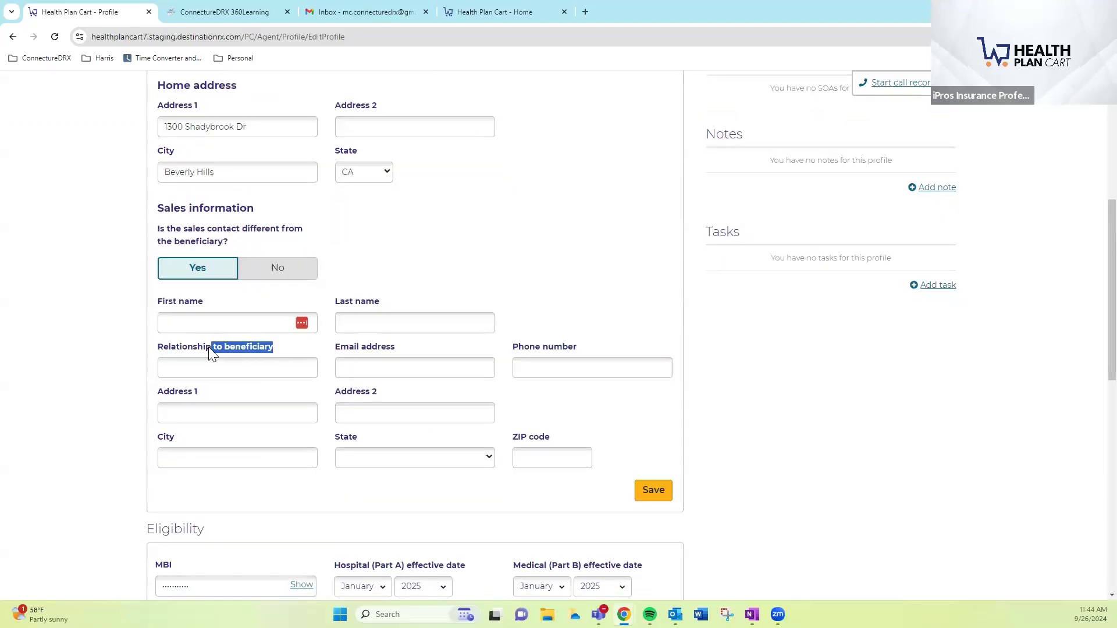
left_click(287, 351)
left_click(297, 274)
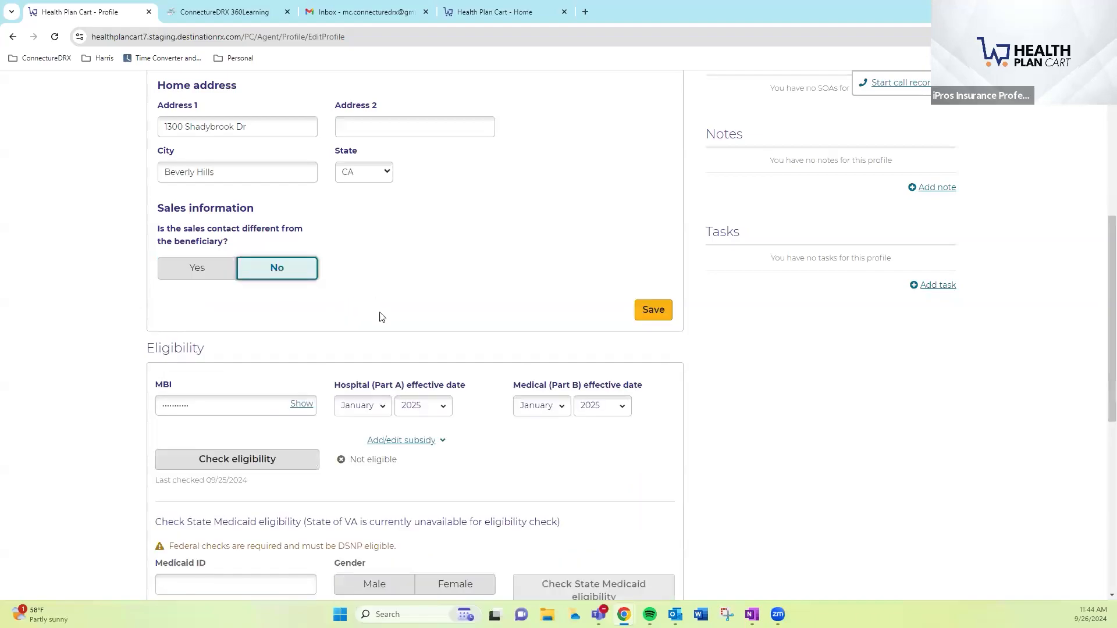
left_click(666, 317)
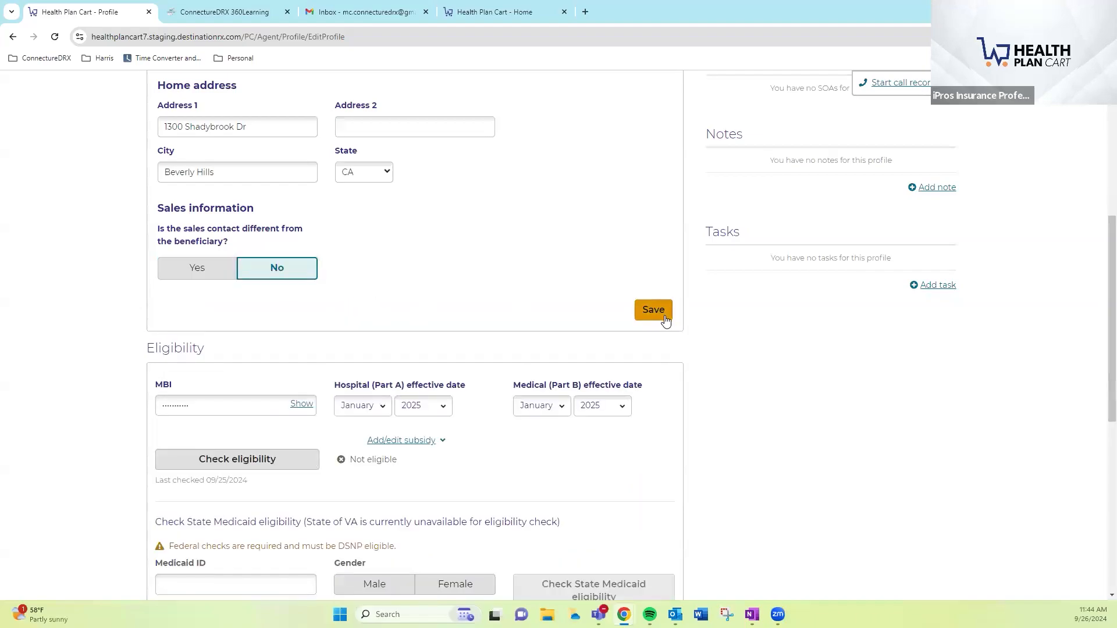
Reveal the MBI in the eligibility section and select Medicaid as the beneficiary's extra help for prescription drugs
scroll(568, 291, "down", 2)
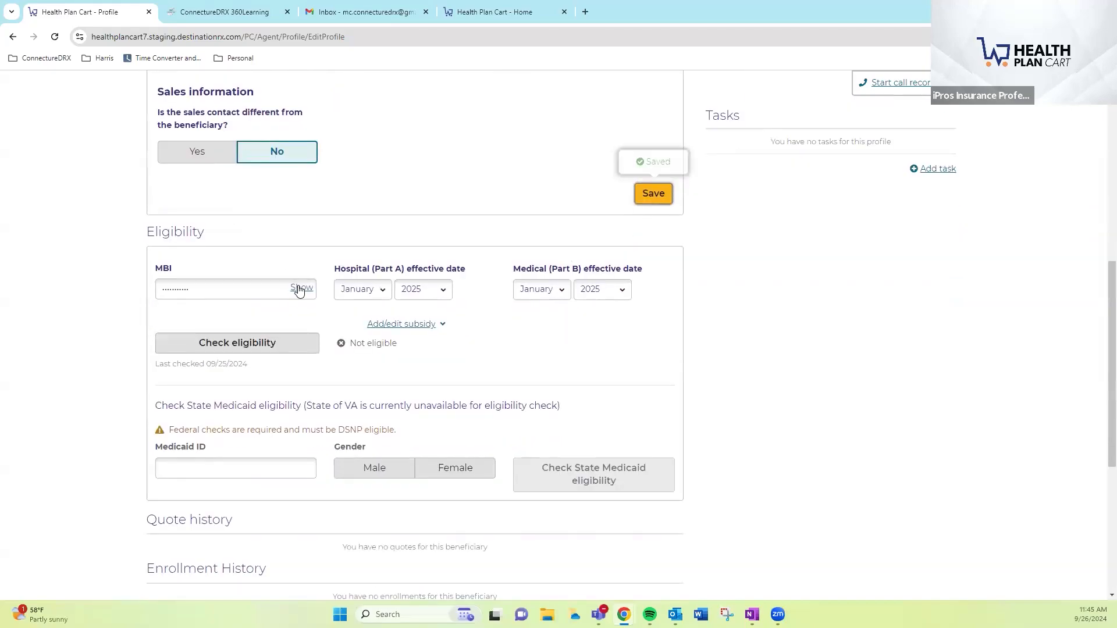
left_click(301, 287)
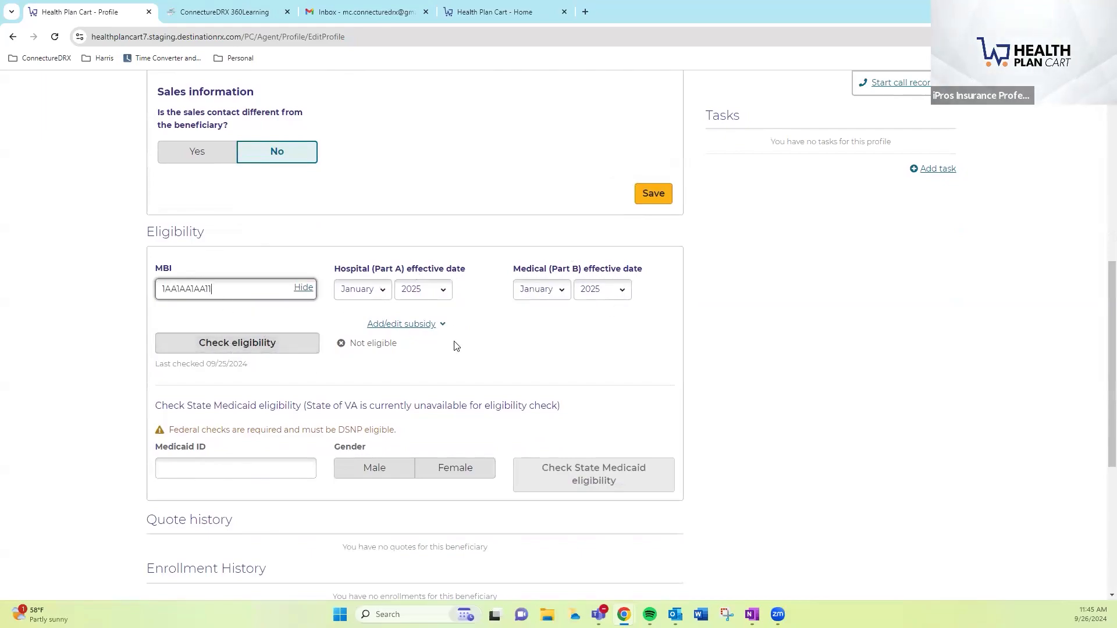
scroll(456, 347, "down", 1)
left_click(424, 266)
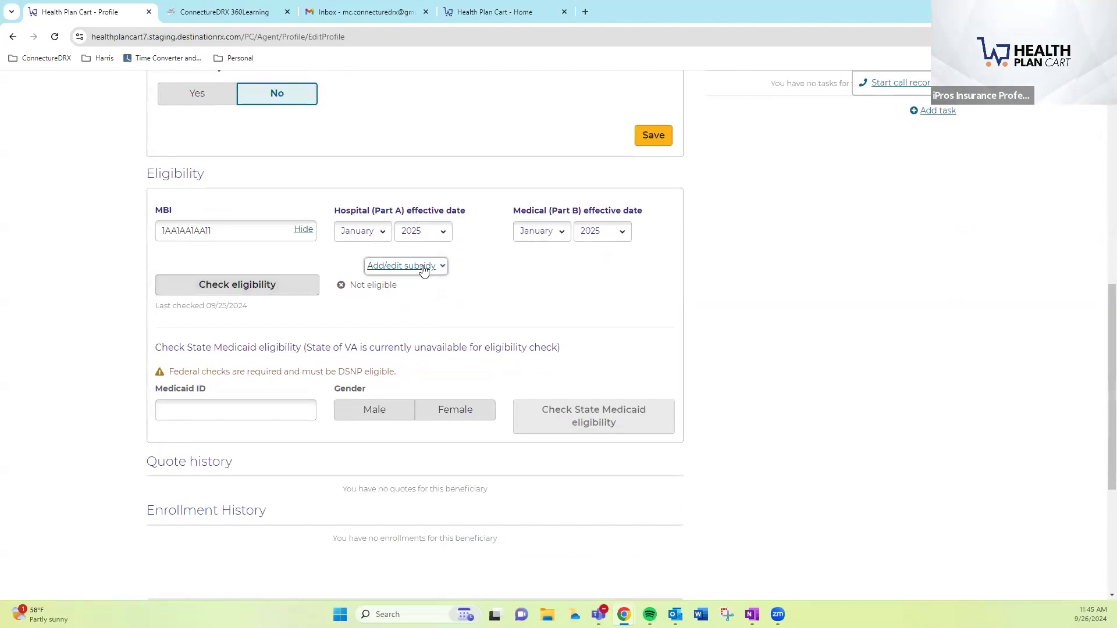
left_click(318, 301)
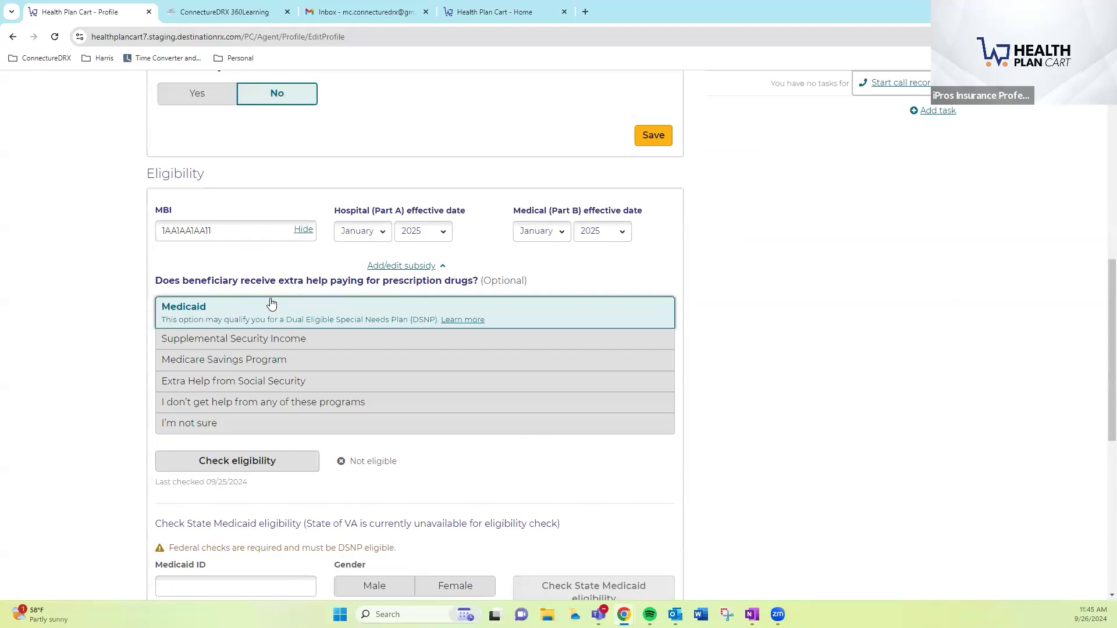
left_click_drag(337, 284, 435, 283)
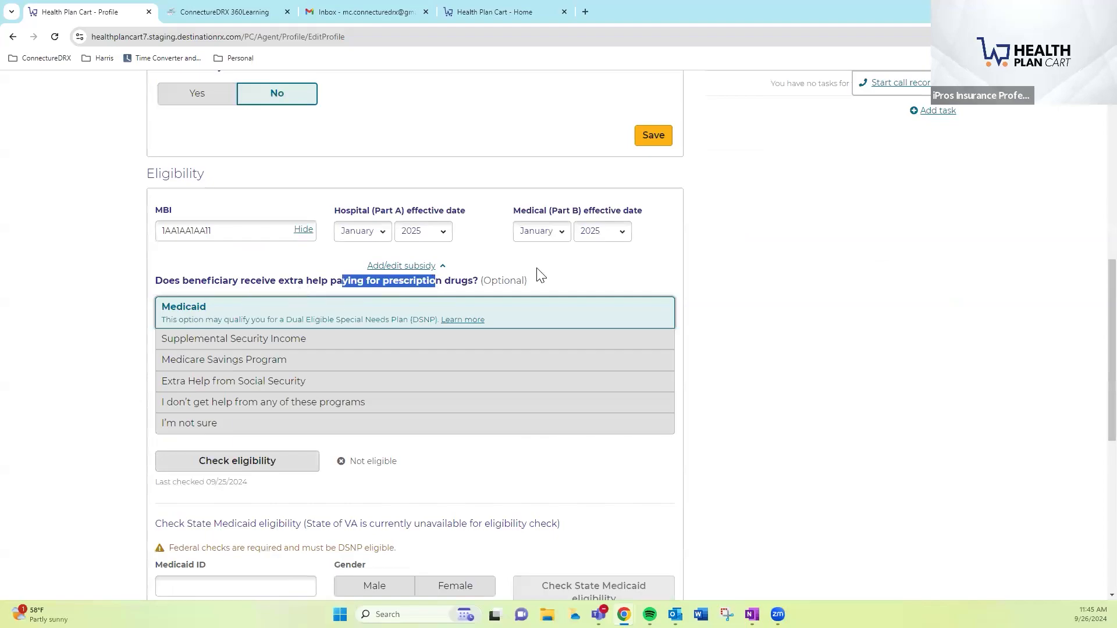
scroll(571, 279, "down", 1)
left_click(536, 415)
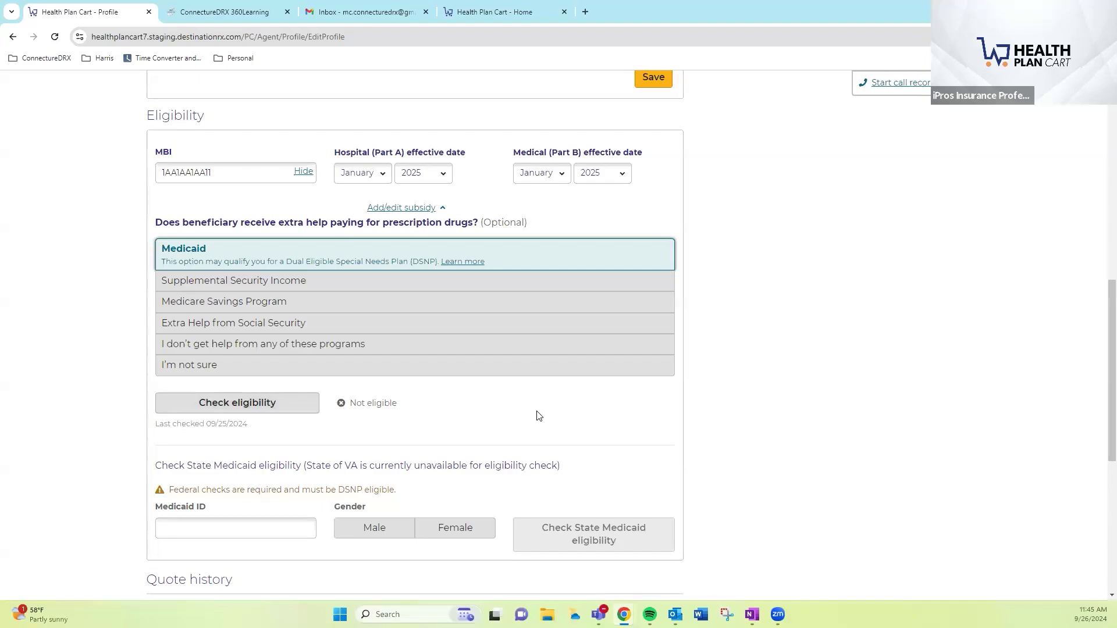
Examine the federal eligibility check and the State Medicaid eligibility check with its Medicaid ID and gender fields
scroll(339, 331, "down", 1)
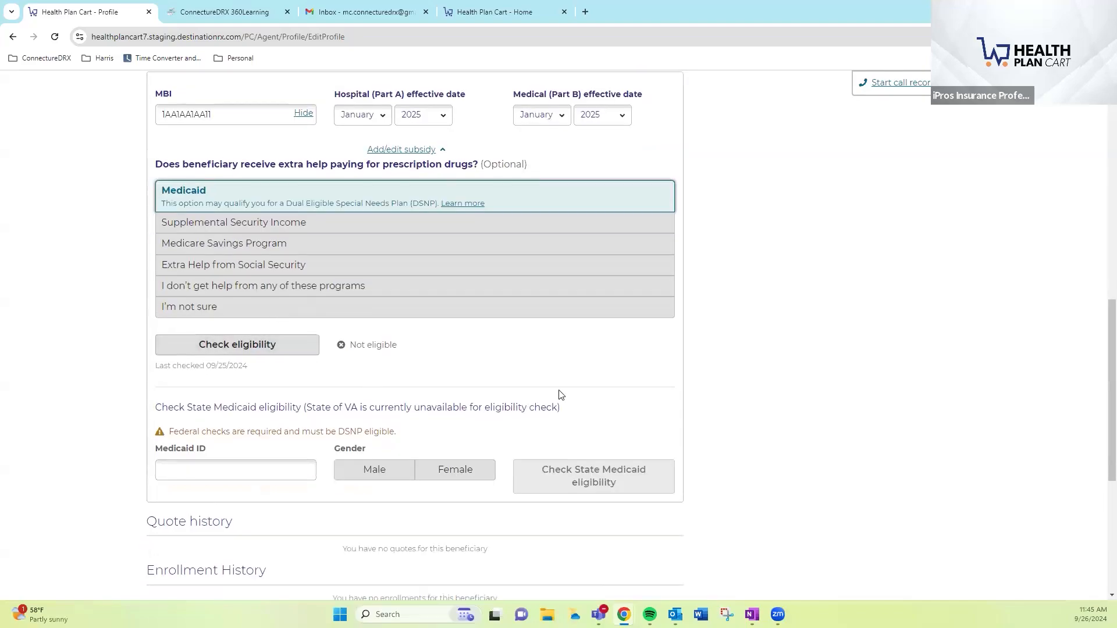
scroll(115, 249, "down", 1)
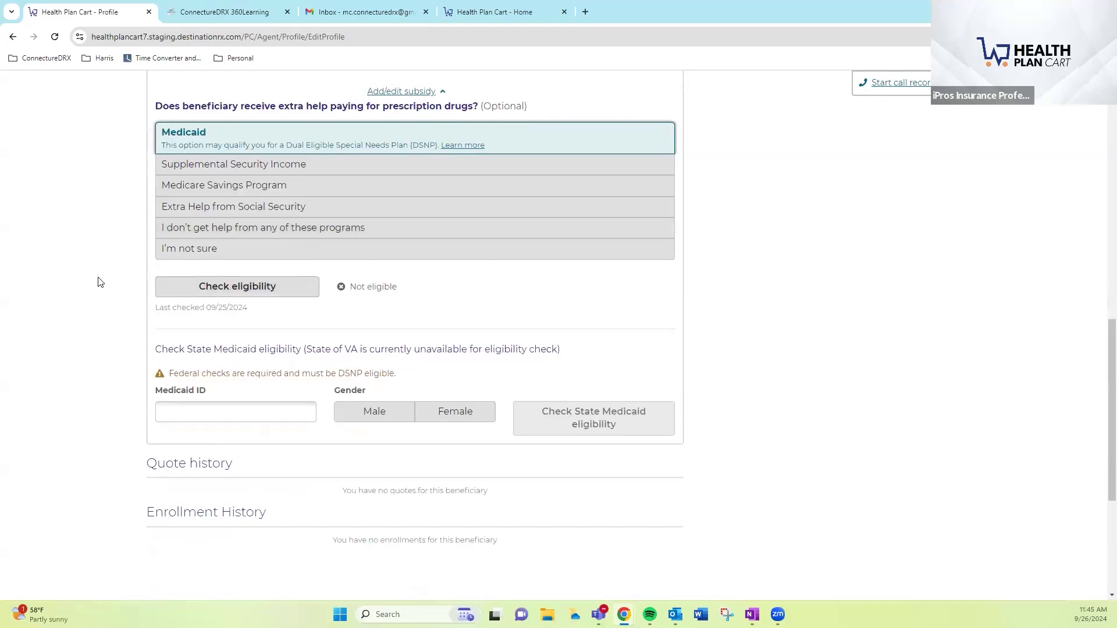
scroll(256, 347, "down", 1)
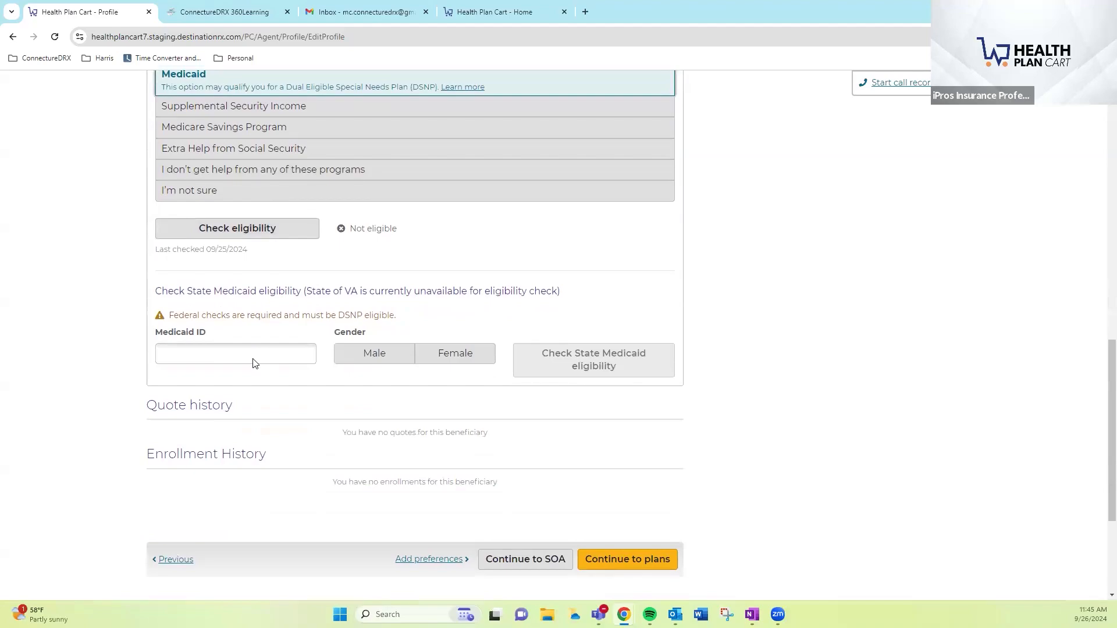
scroll(254, 363, "down", 1)
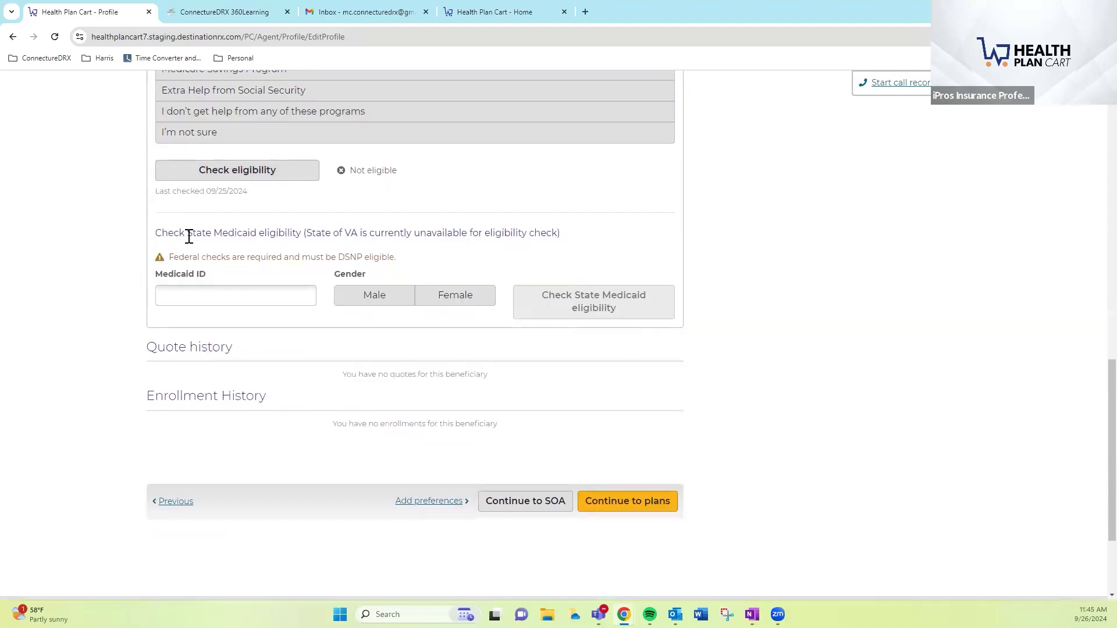
left_click_drag(187, 235, 273, 229)
left_click(303, 232)
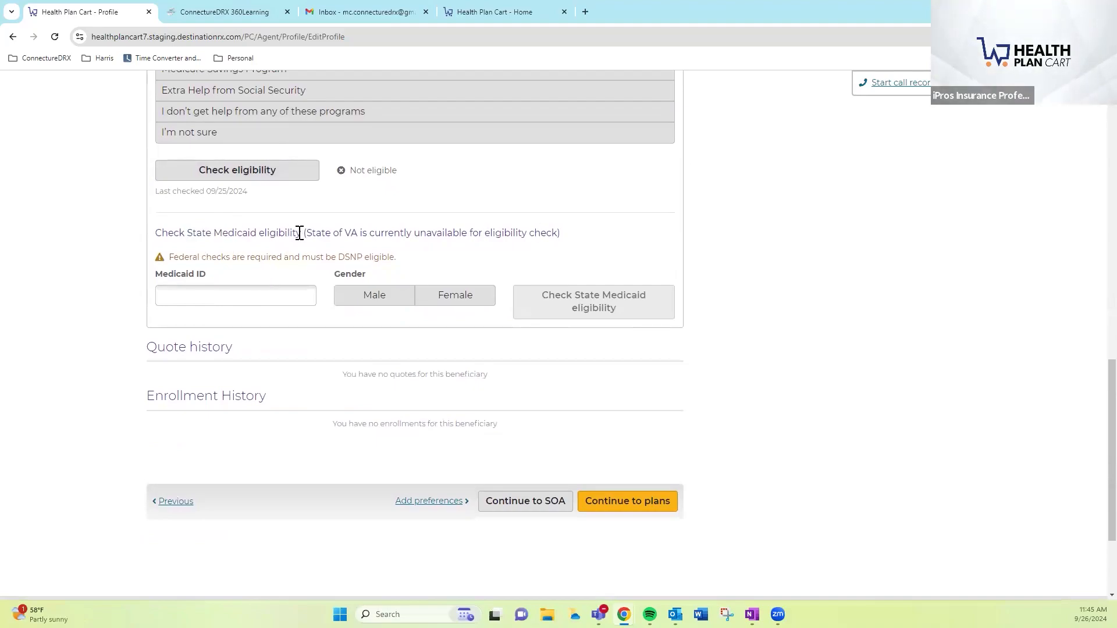
left_click_drag(301, 232, 252, 233)
left_click(253, 233)
Review the Enrollment History and Quote history sections of the beneficiary's profile
scroll(324, 346, "down", 1)
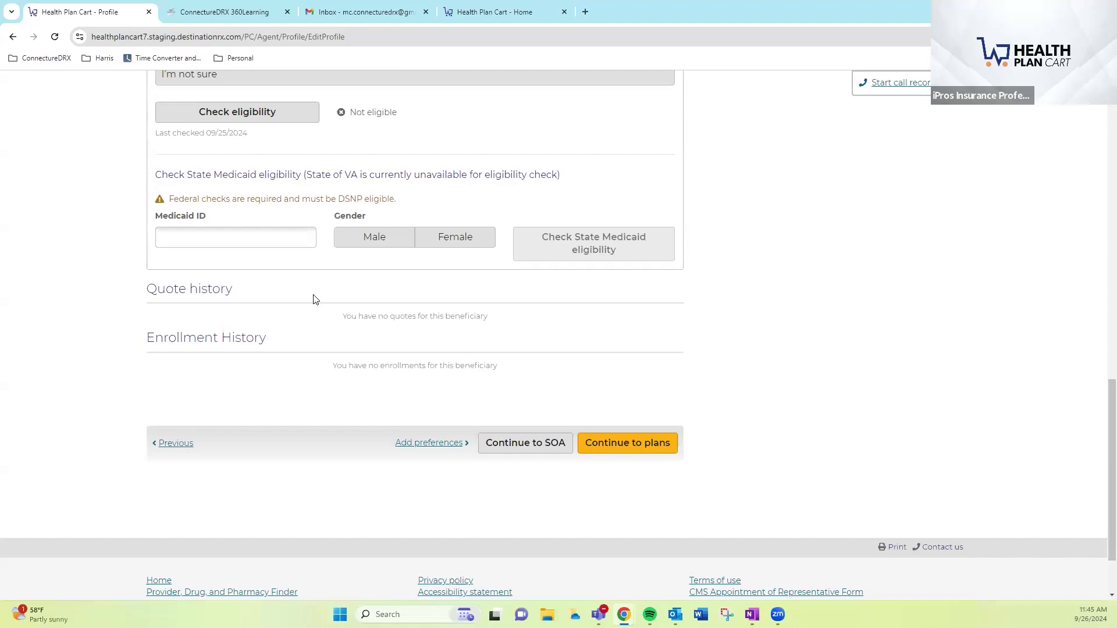
left_click_drag(278, 342, 122, 350)
left_click(281, 332)
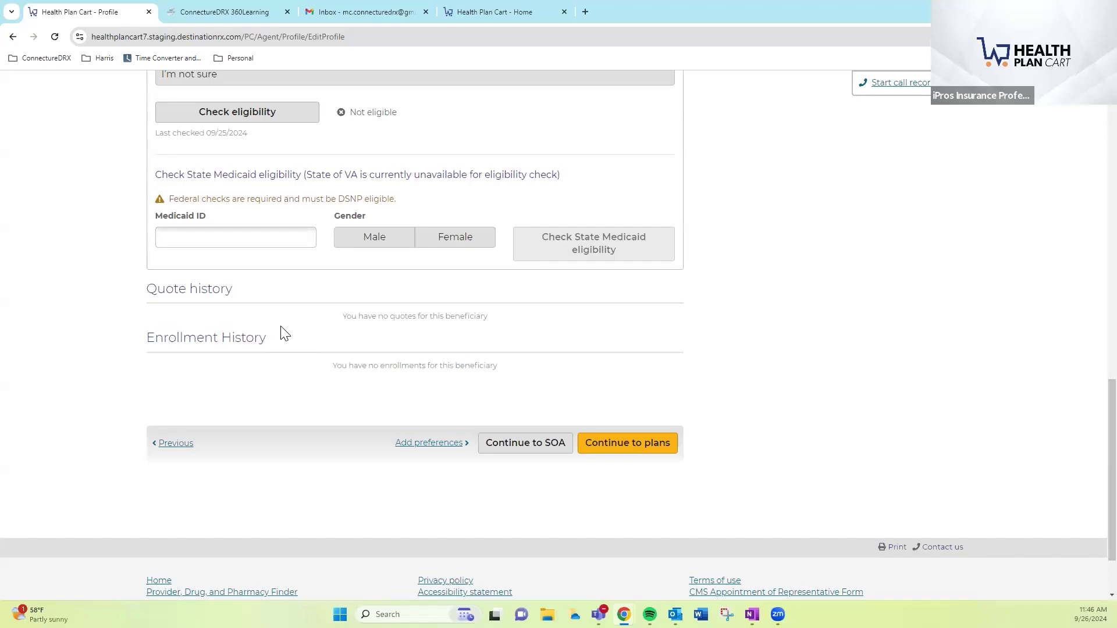
left_click_drag(281, 331, 170, 278)
left_click(217, 279)
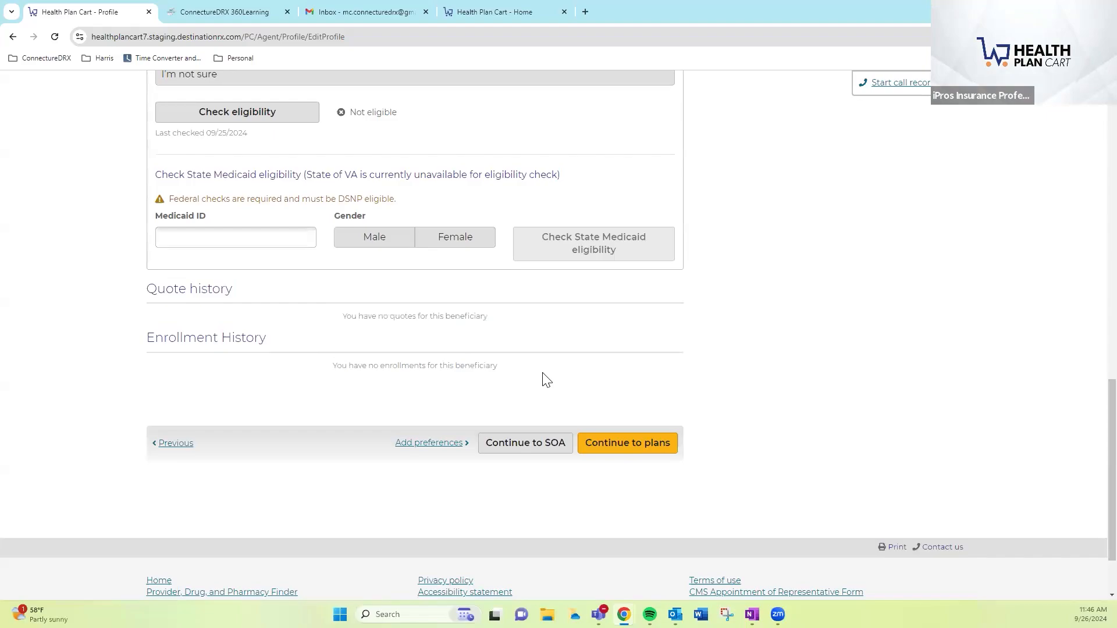
Review the profile's Agent of record, SOA, Notes, Tasks and RetireFlo sections
scroll(870, 466, "up", 4)
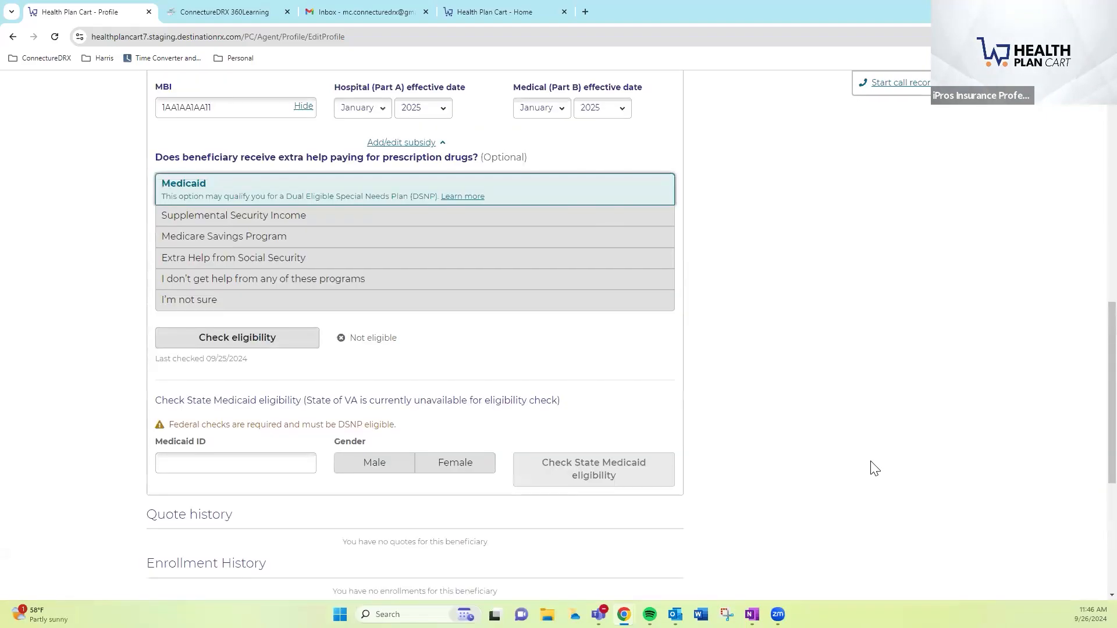
scroll(874, 469, "up", 8)
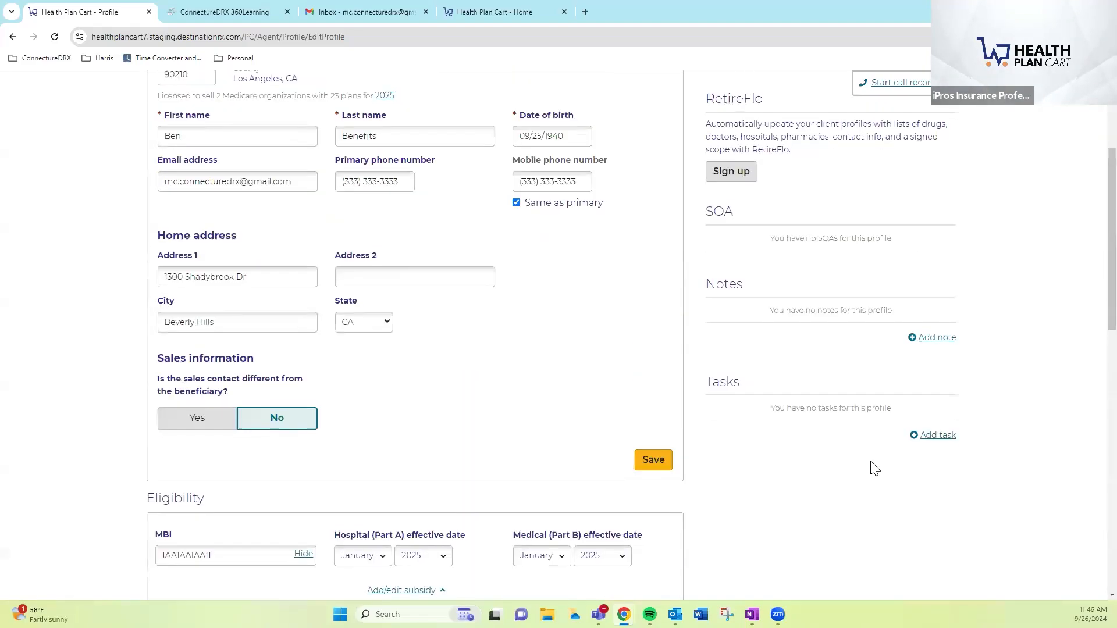
scroll(874, 469, "up", 3)
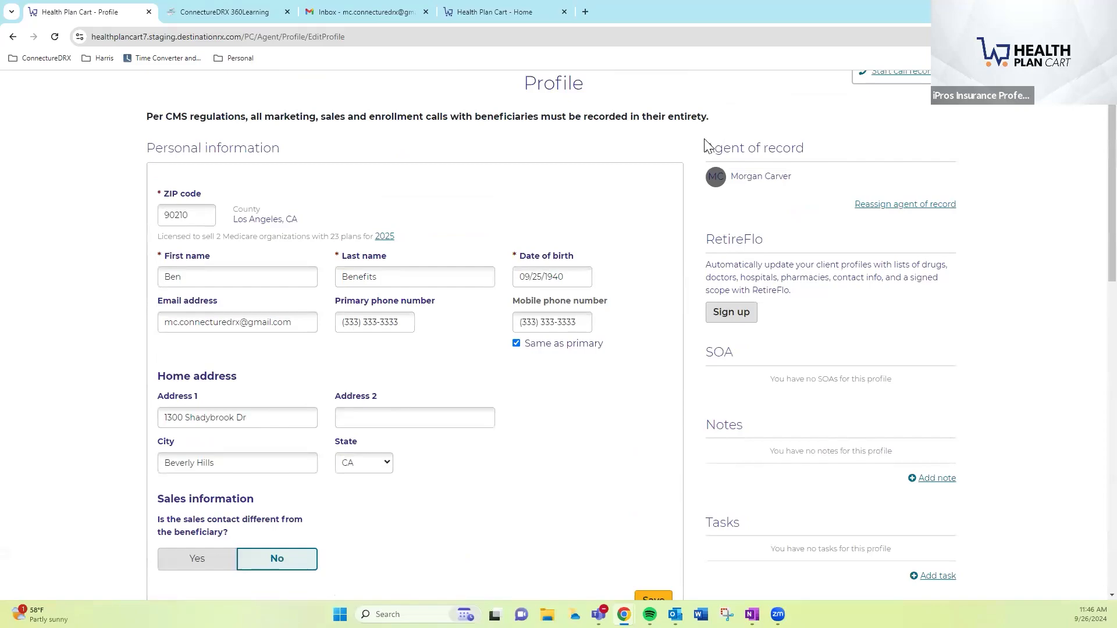
left_click_drag(705, 146, 842, 145)
left_click(842, 145)
left_click_drag(732, 353, 703, 353)
left_click_drag(706, 425, 746, 433)
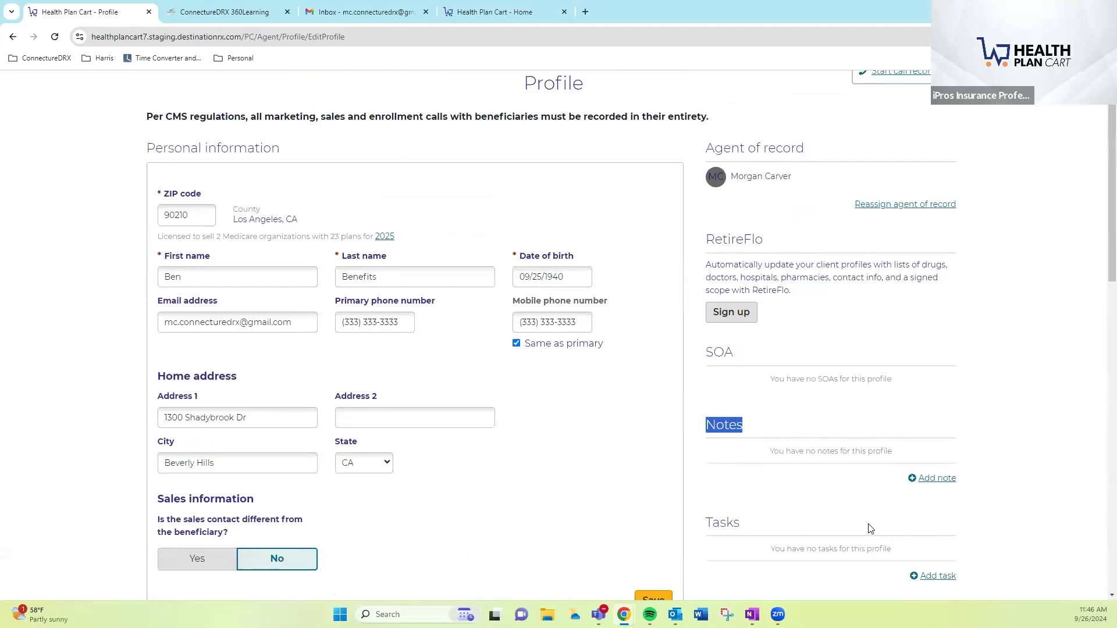
left_click(852, 418)
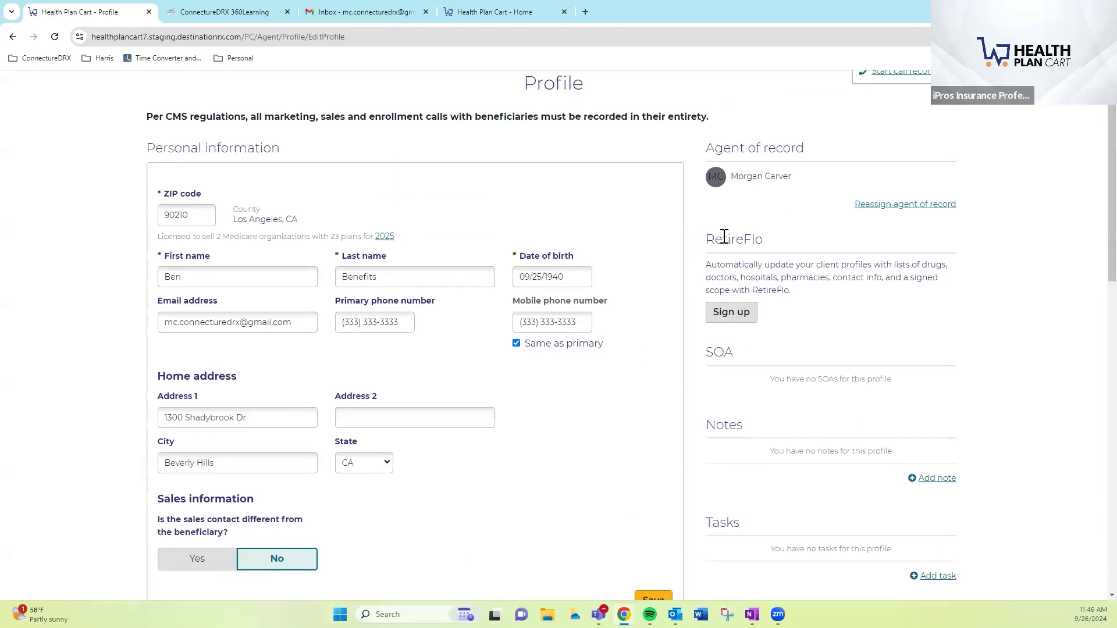
double_click(786, 240)
left_click(785, 239)
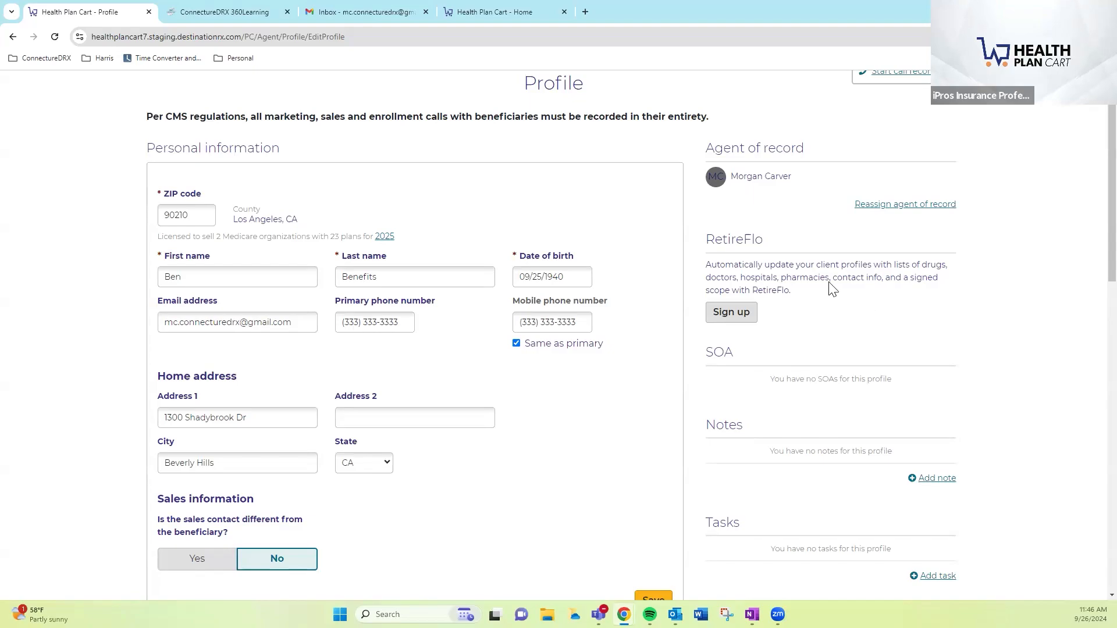
Open the account overview of the logged-in agent
scroll(895, 328, "up", 1)
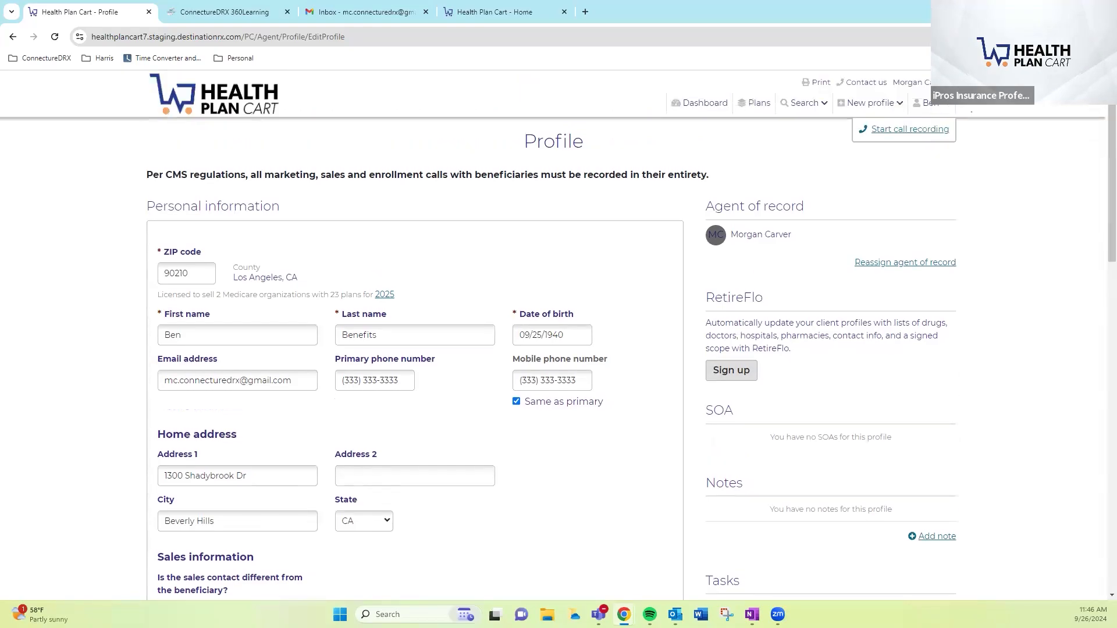
left_click(911, 82)
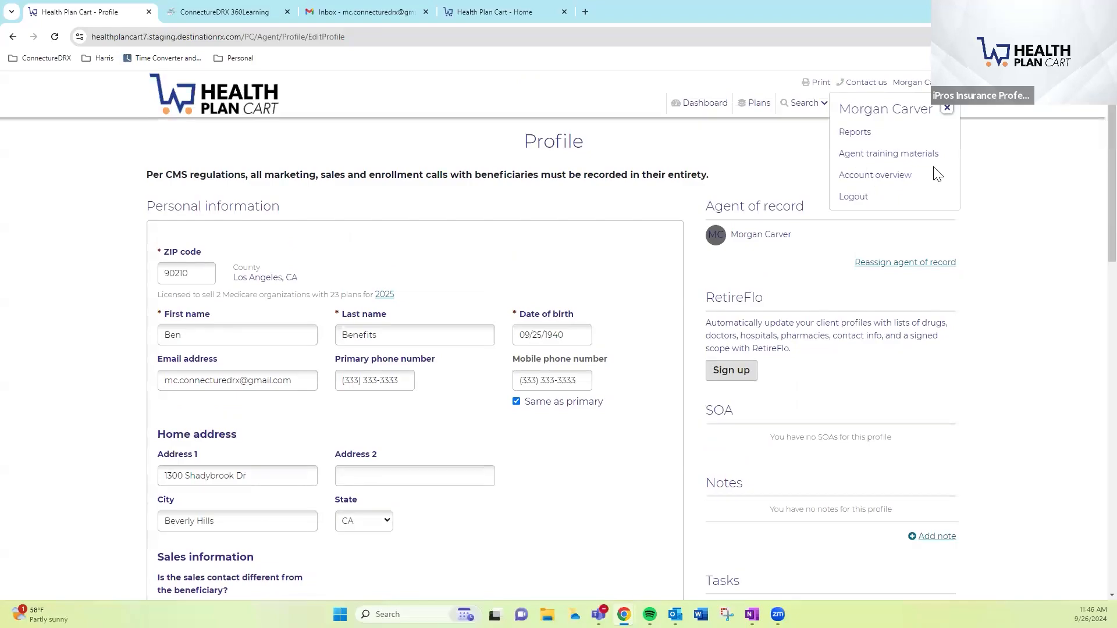
left_click(880, 178)
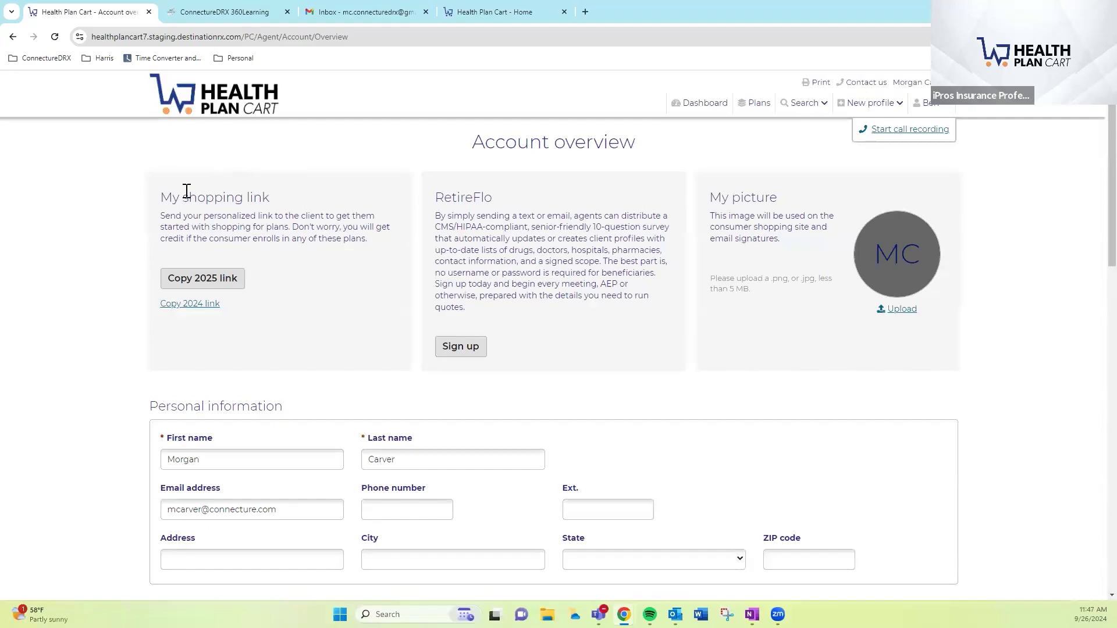
Review the My shopping link section and copy the agent's personalized 2025 link
left_click_drag(163, 197, 275, 203)
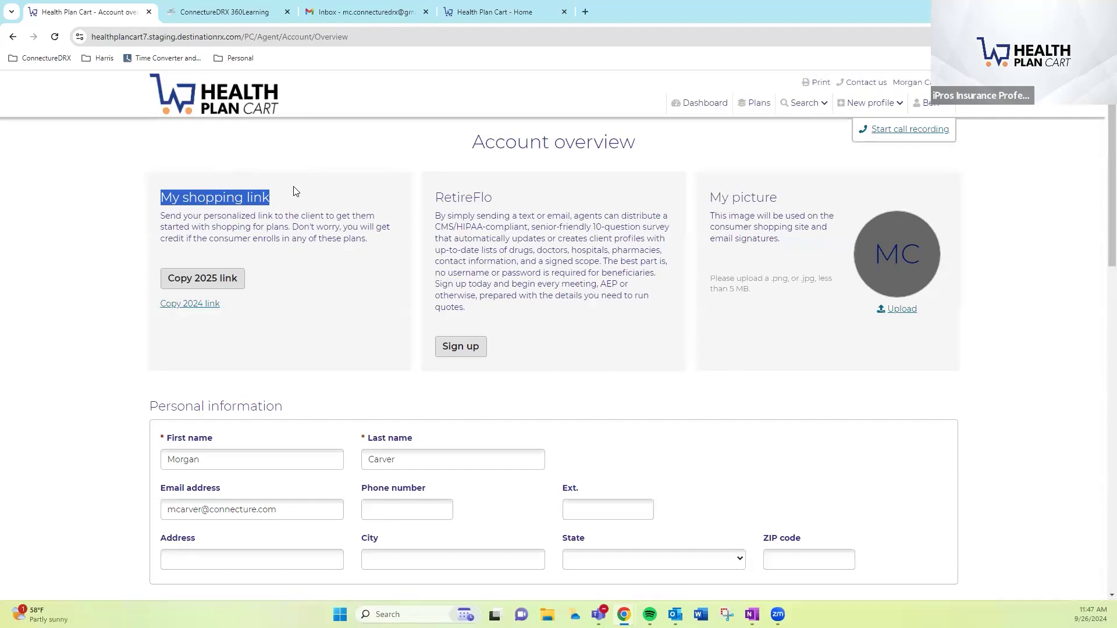
left_click(296, 263)
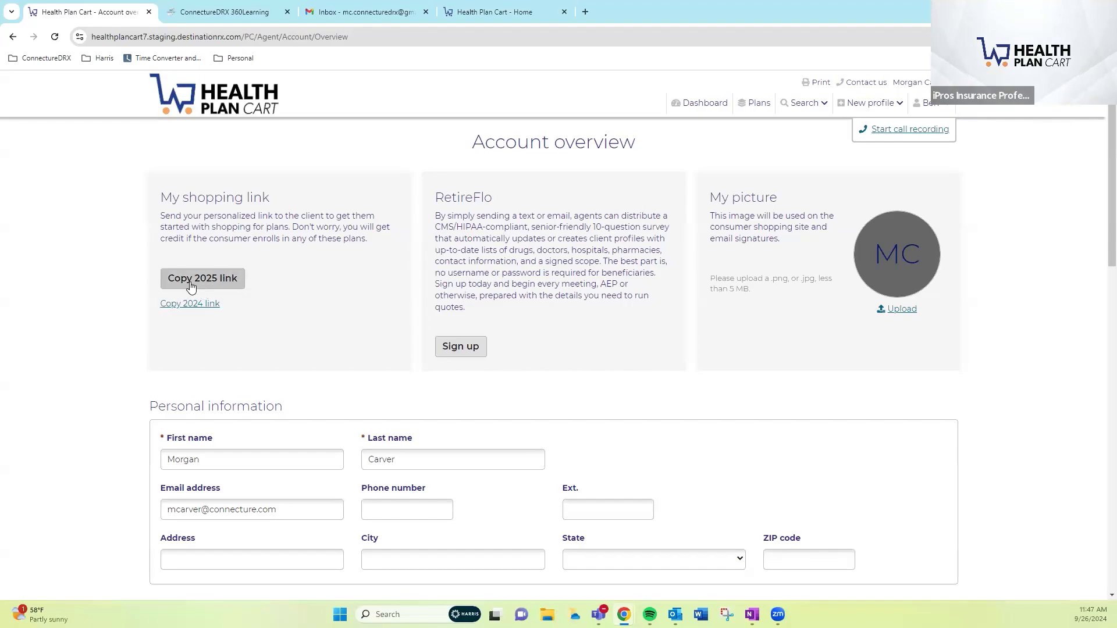
left_click(227, 280)
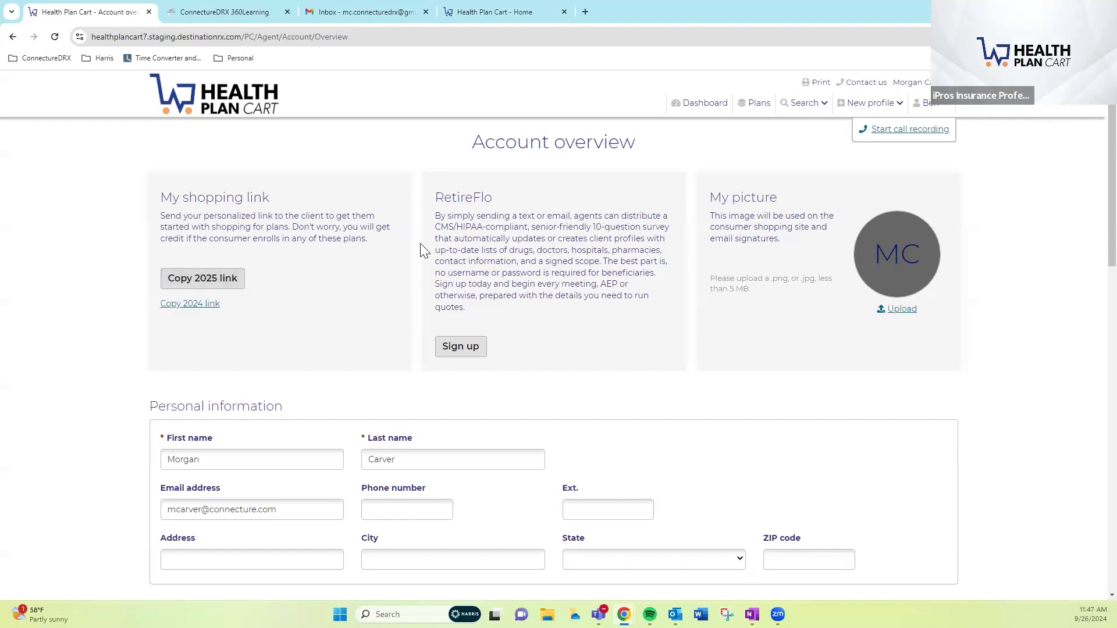
Check where the account overview is found among the agent's account options and review its RetireFlo section
left_click(937, 83)
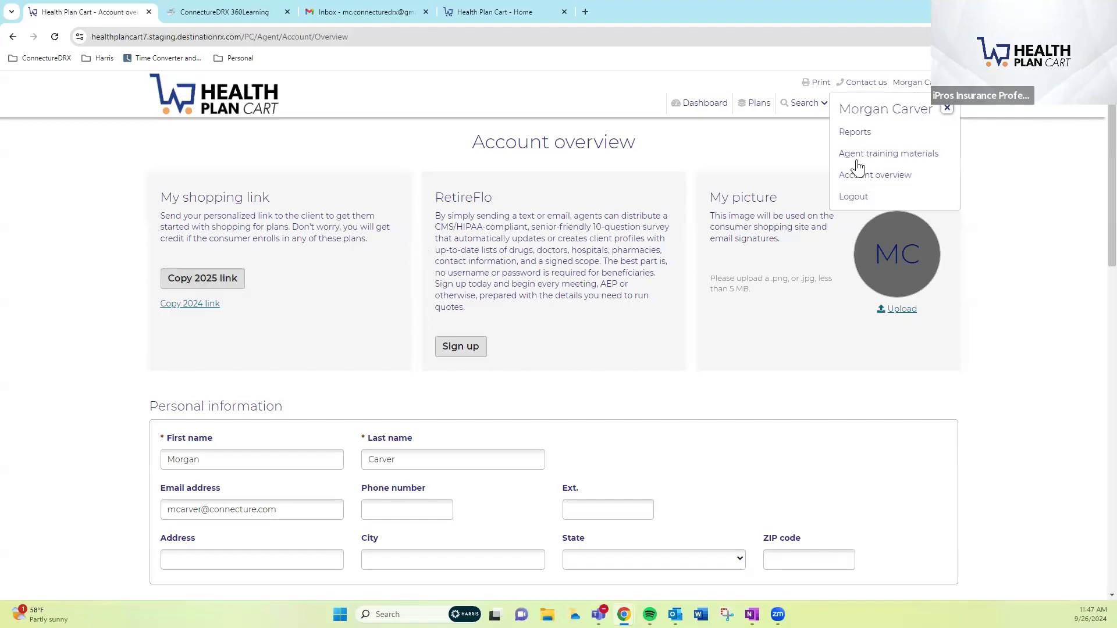
left_click(292, 171)
left_click(533, 189)
left_click_drag(533, 189, 432, 198)
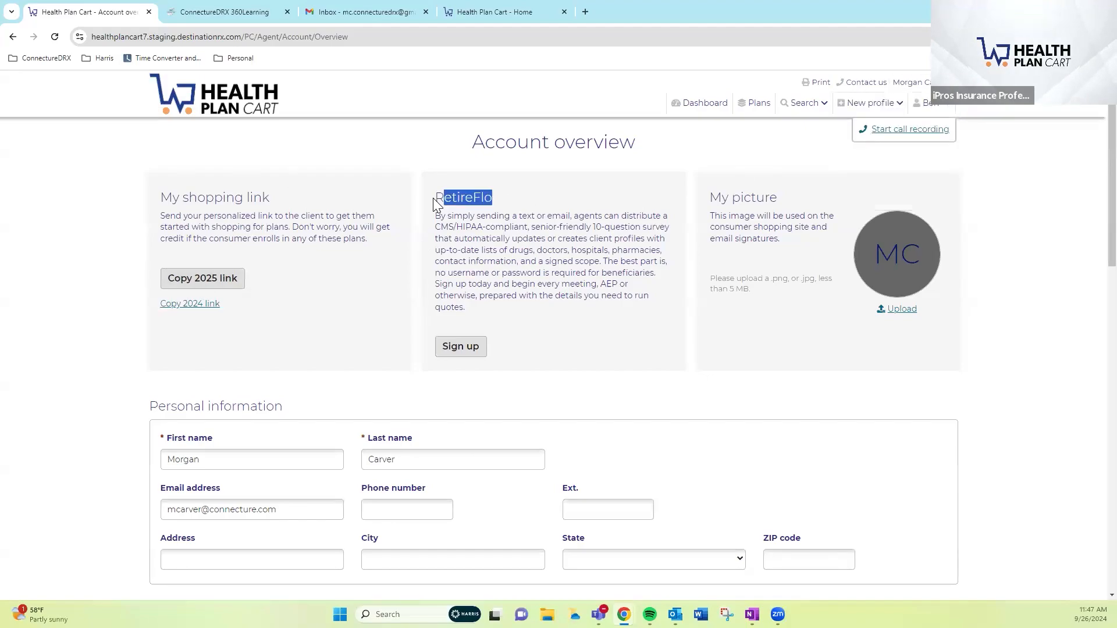
left_click(453, 176)
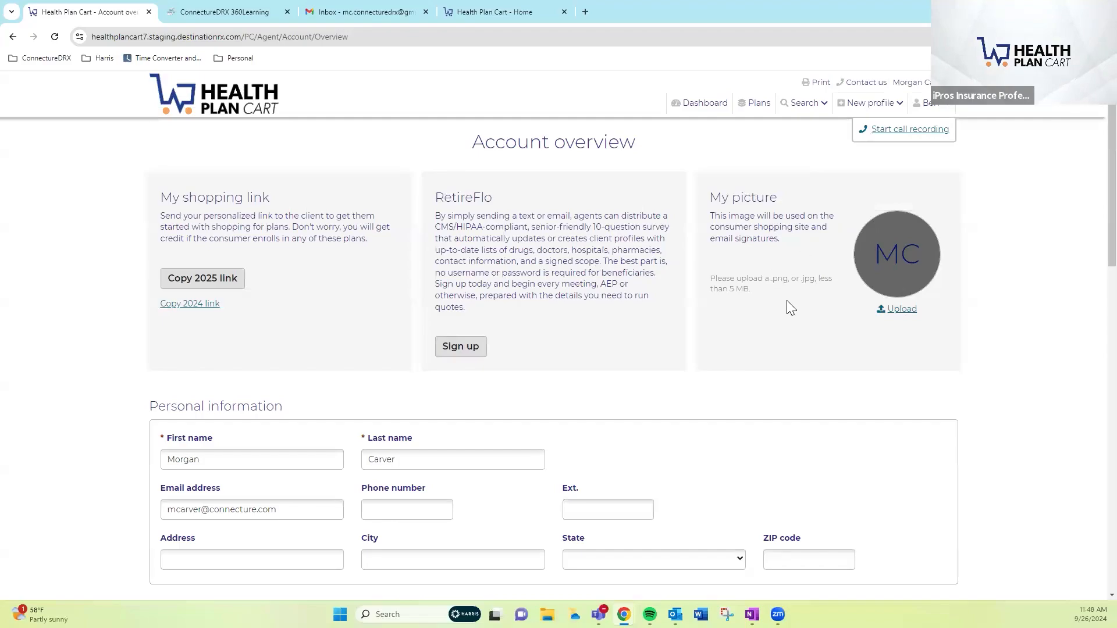
Review the My picture and Personal information sections of the account overview
scroll(786, 300, "down", 1)
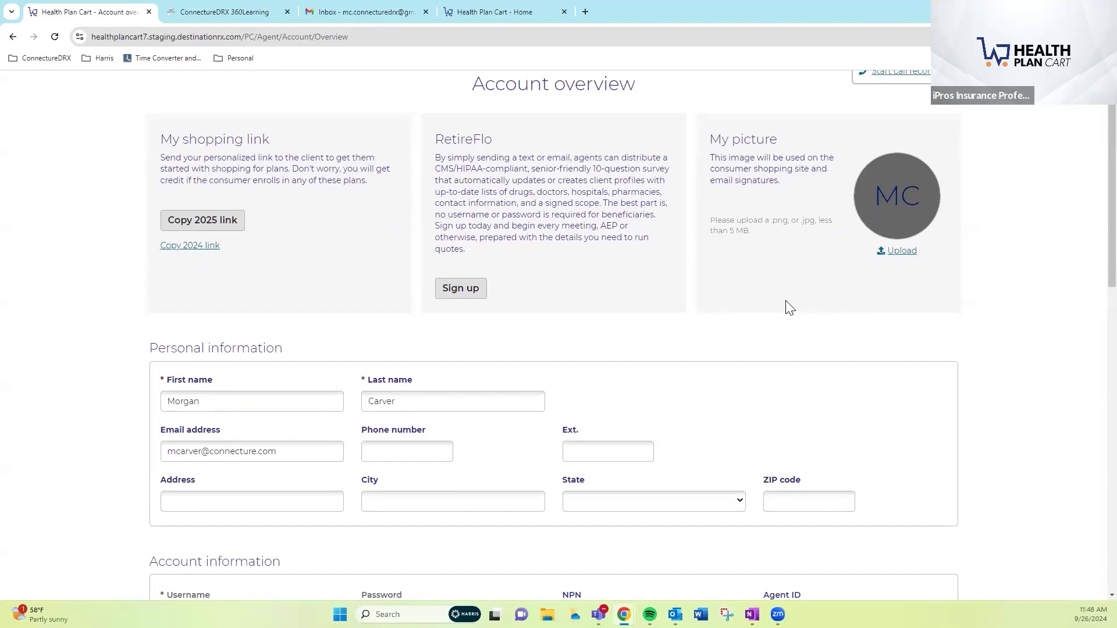
scroll(787, 300, "down", 2)
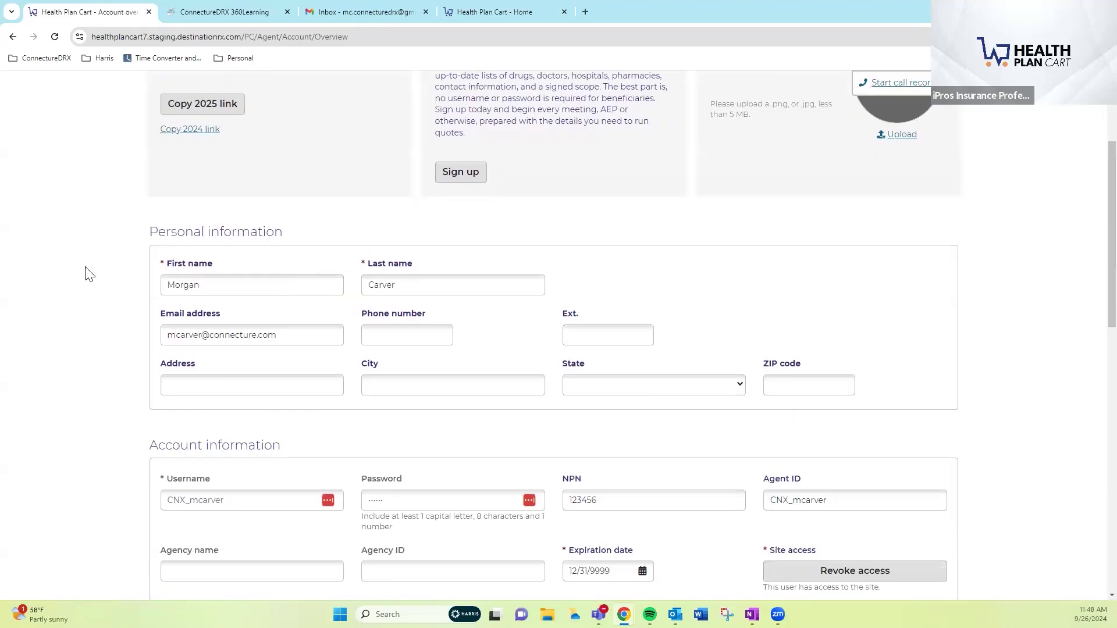
scroll(89, 273, "down", 1)
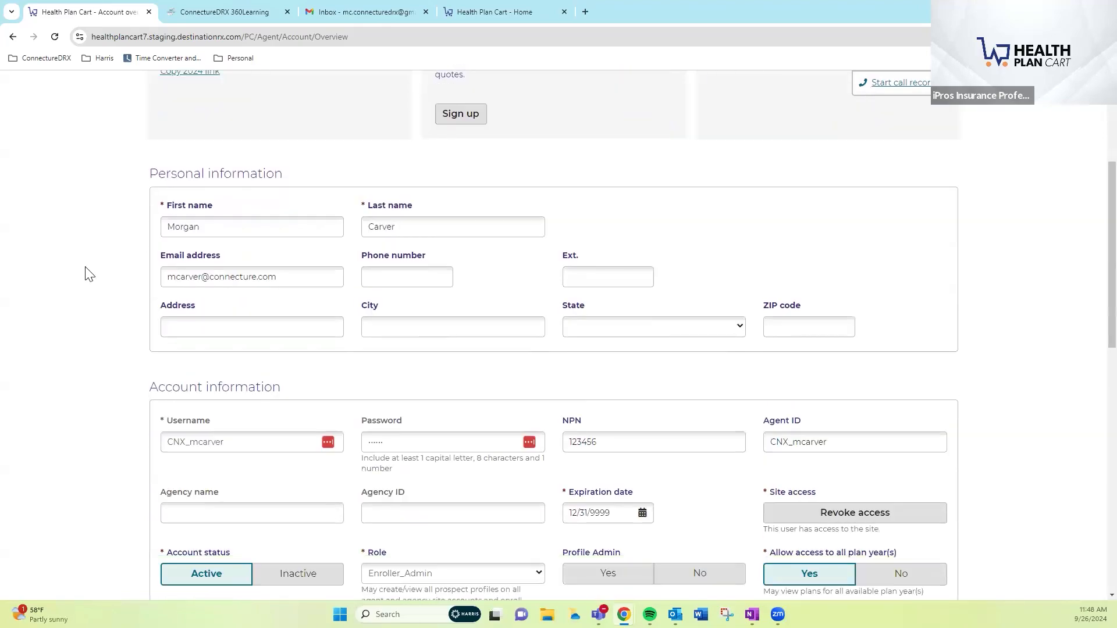
scroll(89, 273, "down", 1)
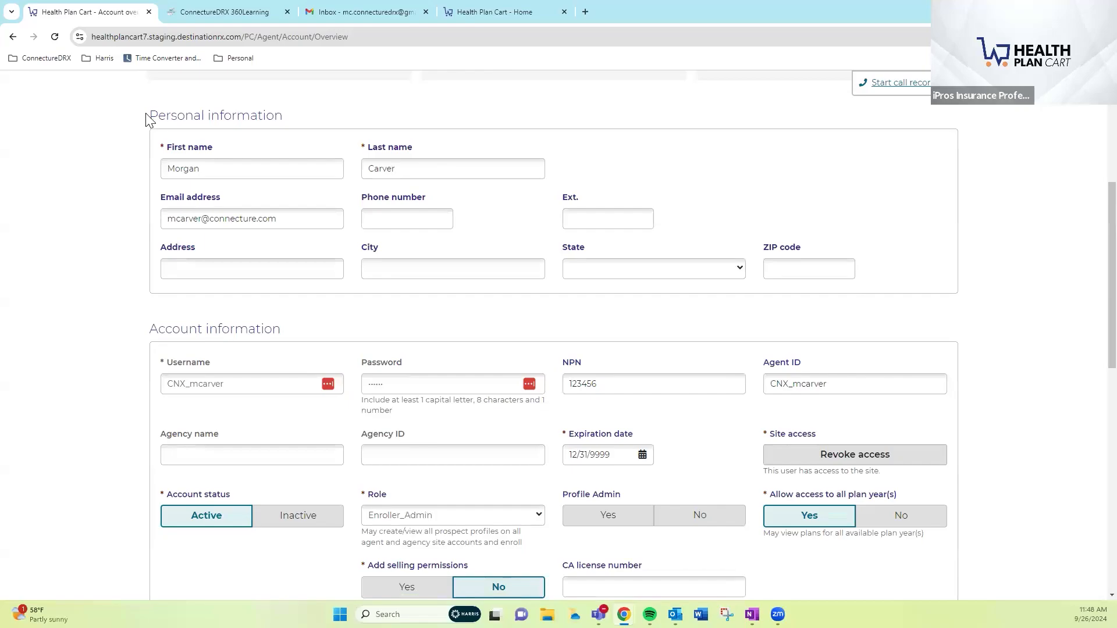
triple_click(287, 110)
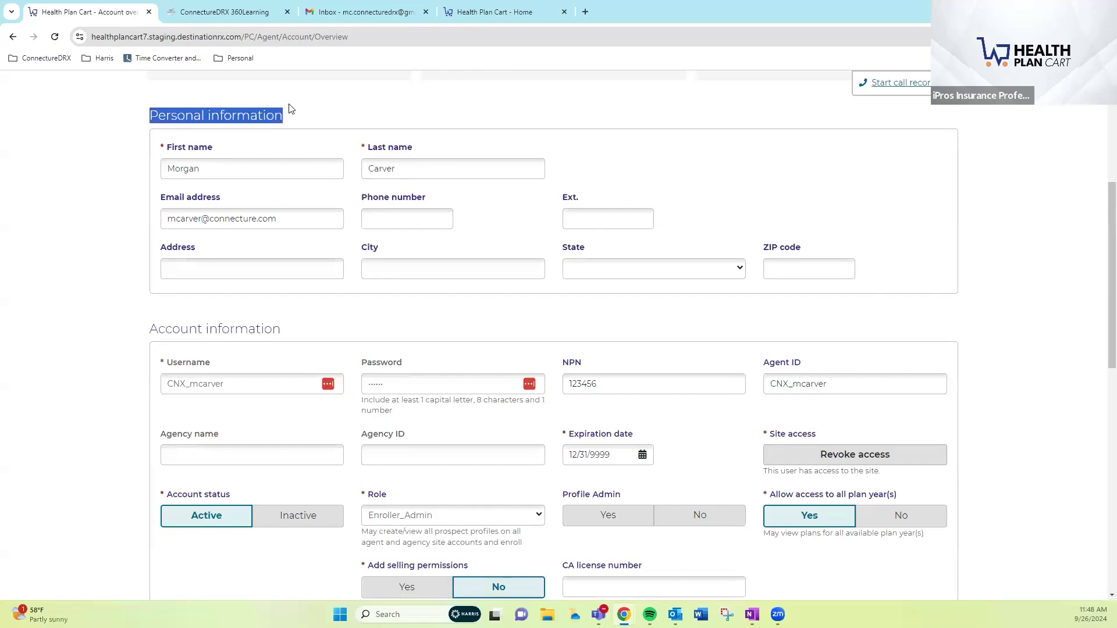
left_click(360, 213)
Review the Account information and Active selling permissions sections of the account overview
scroll(391, 307, "down", 2)
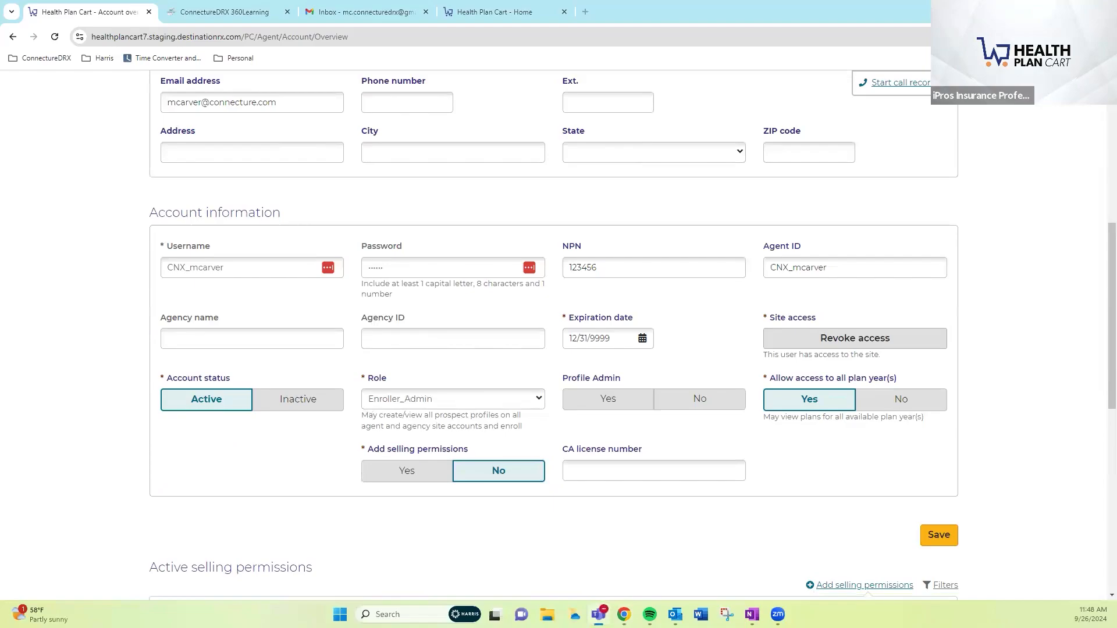
scroll(860, 481, "down", 4)
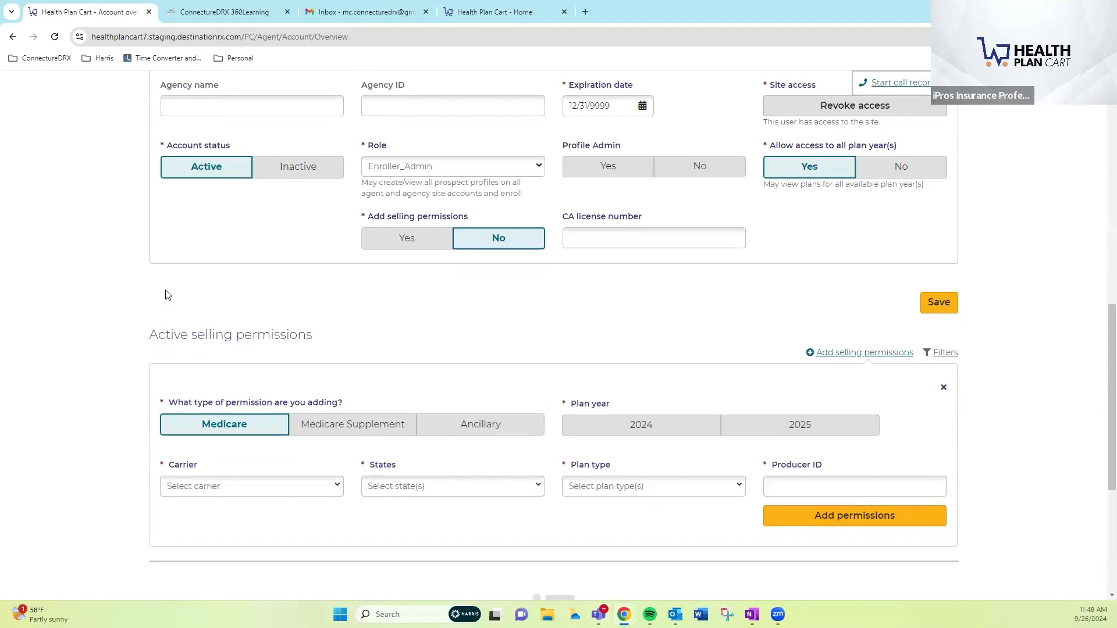
scroll(156, 278, "down", 1)
scroll(426, 169, "up", 1)
left_click_drag(356, 326, 137, 333)
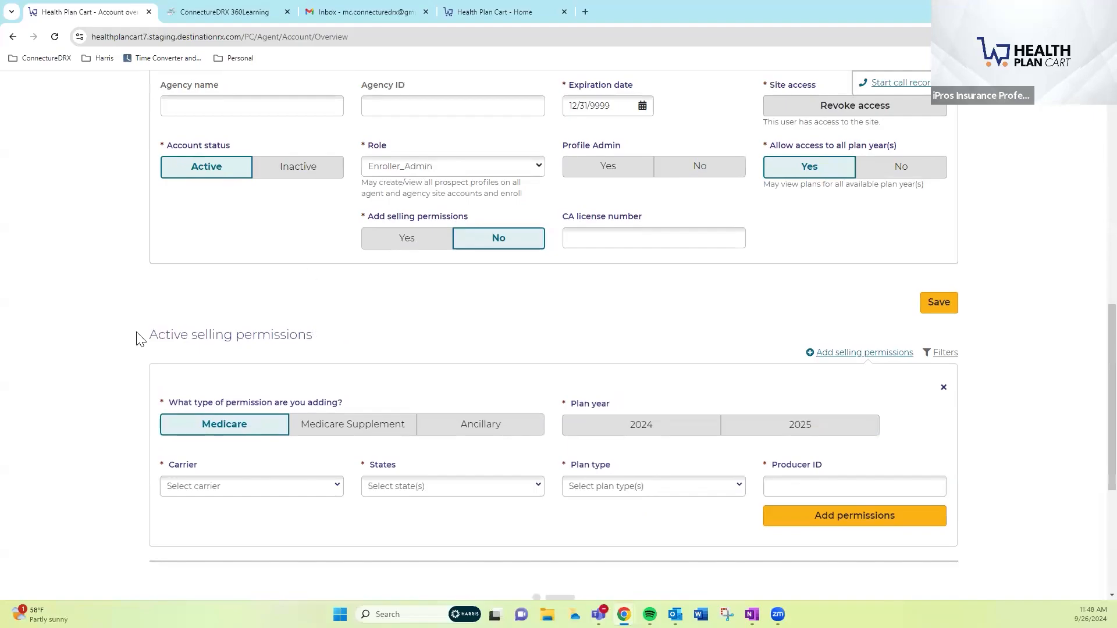
left_click(262, 293)
Check the available role options in the Account information section without changing the assigned role
left_click(471, 169)
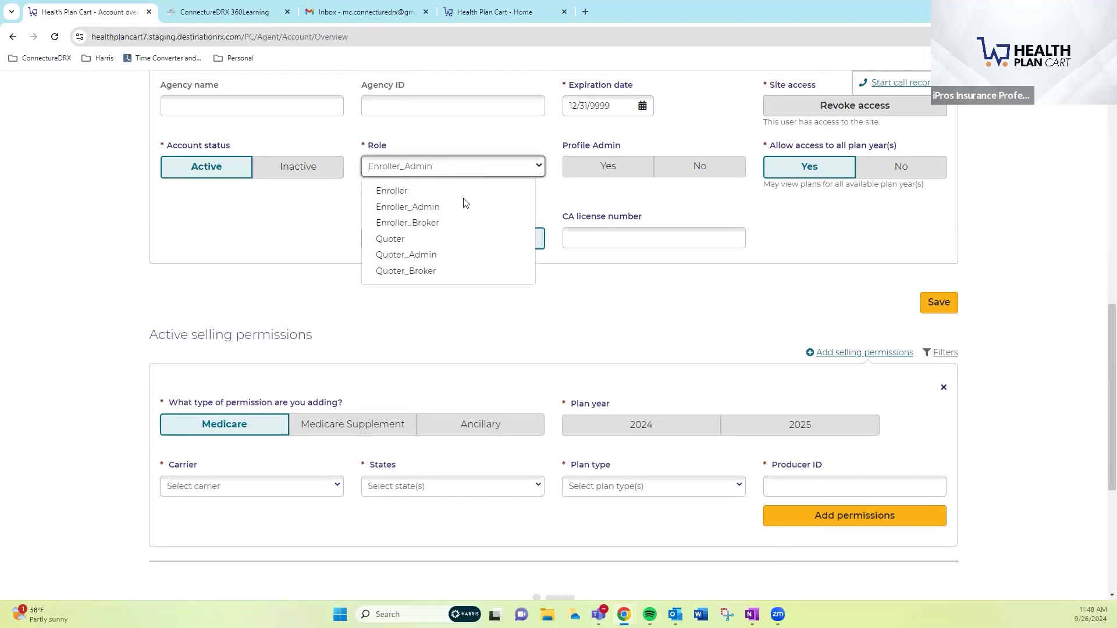
left_click(524, 208)
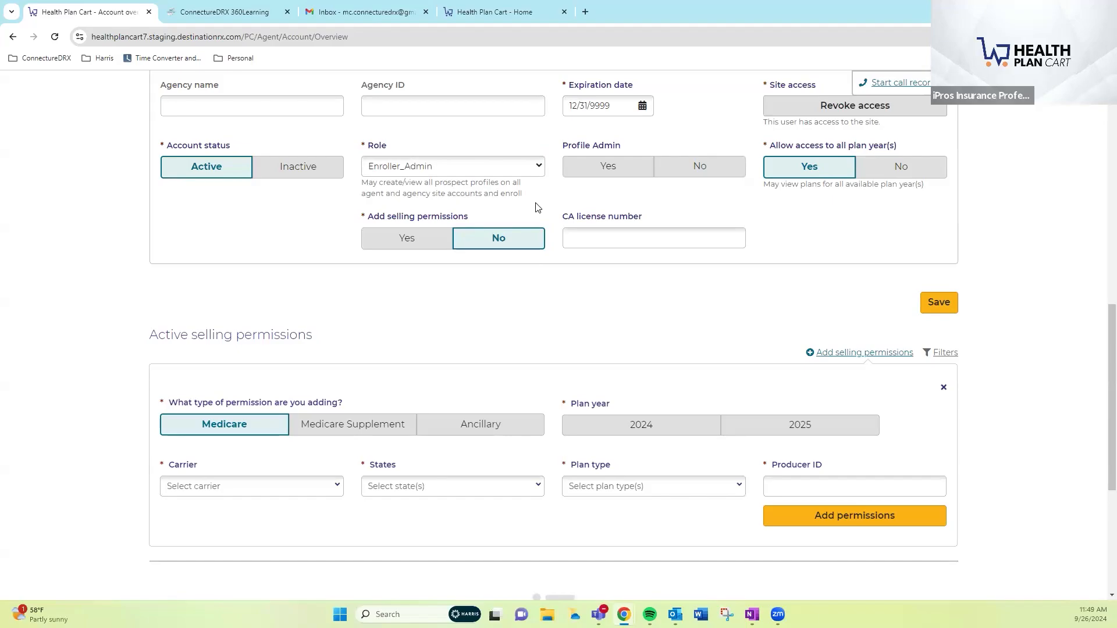
left_click_drag(399, 145, 360, 146)
scroll(730, 510, "up", 2)
scroll(733, 510, "up", 2)
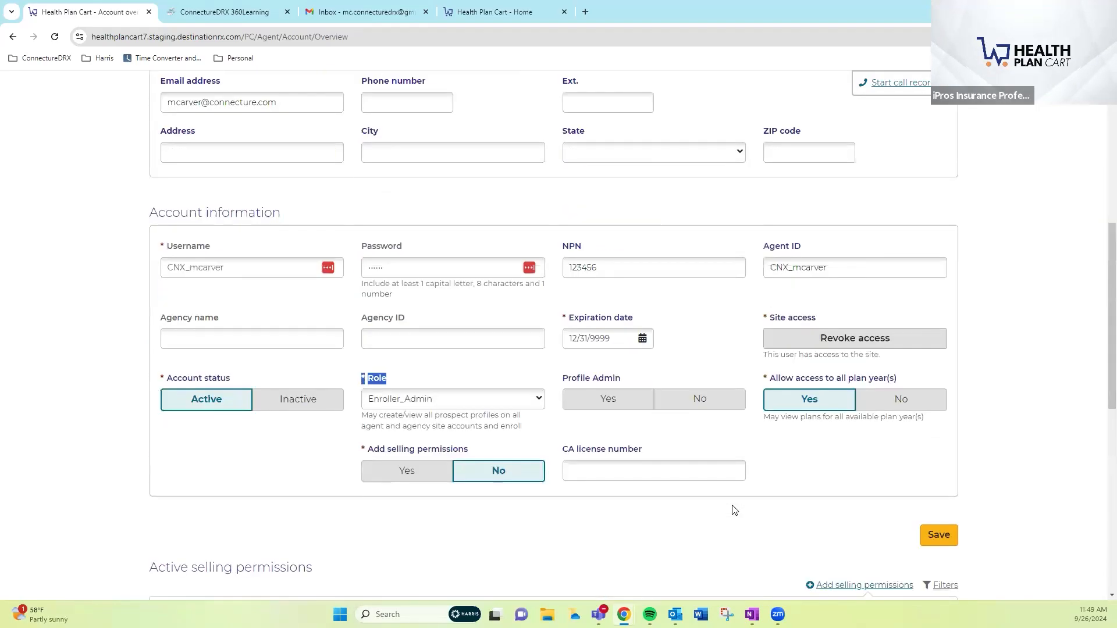
Return from the account overview to the current beneficiary's profile
scroll(734, 510, "up", 7)
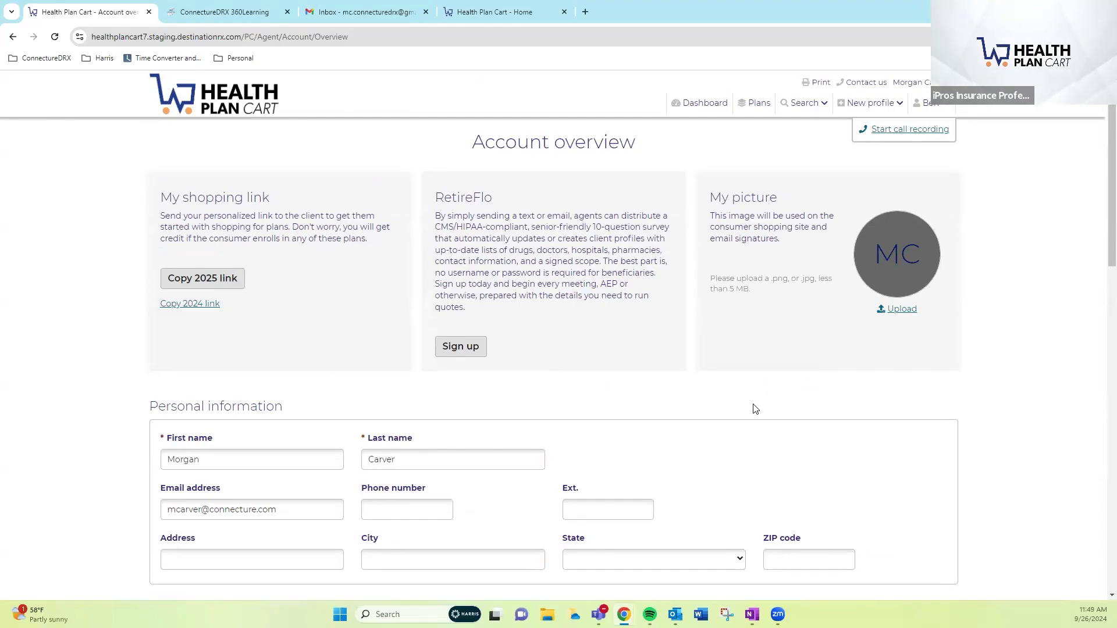
left_click(927, 106)
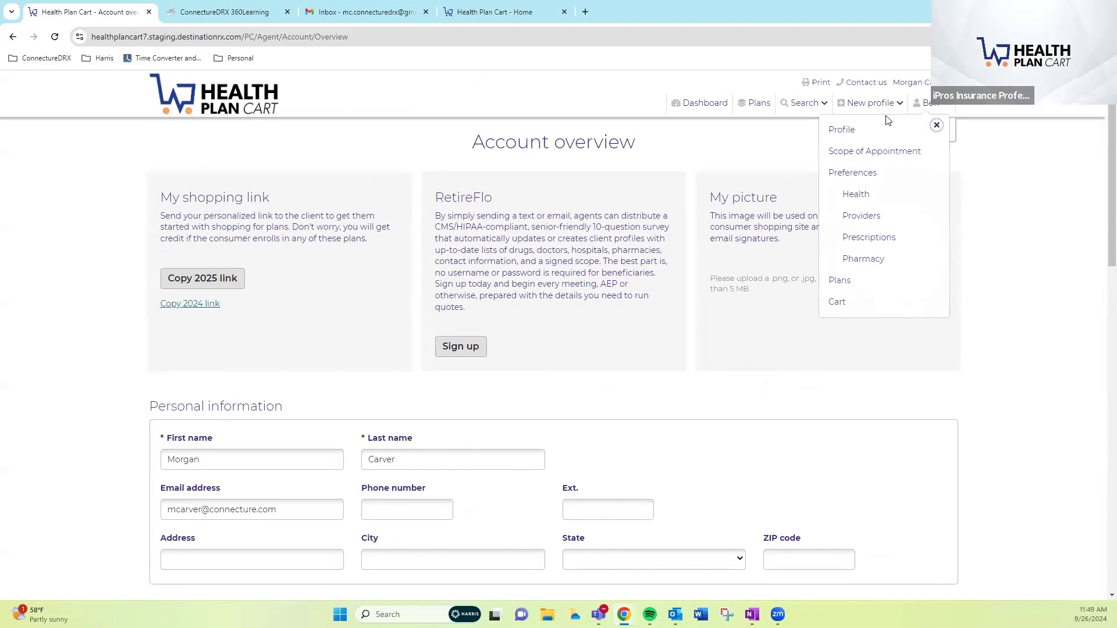
left_click(853, 130)
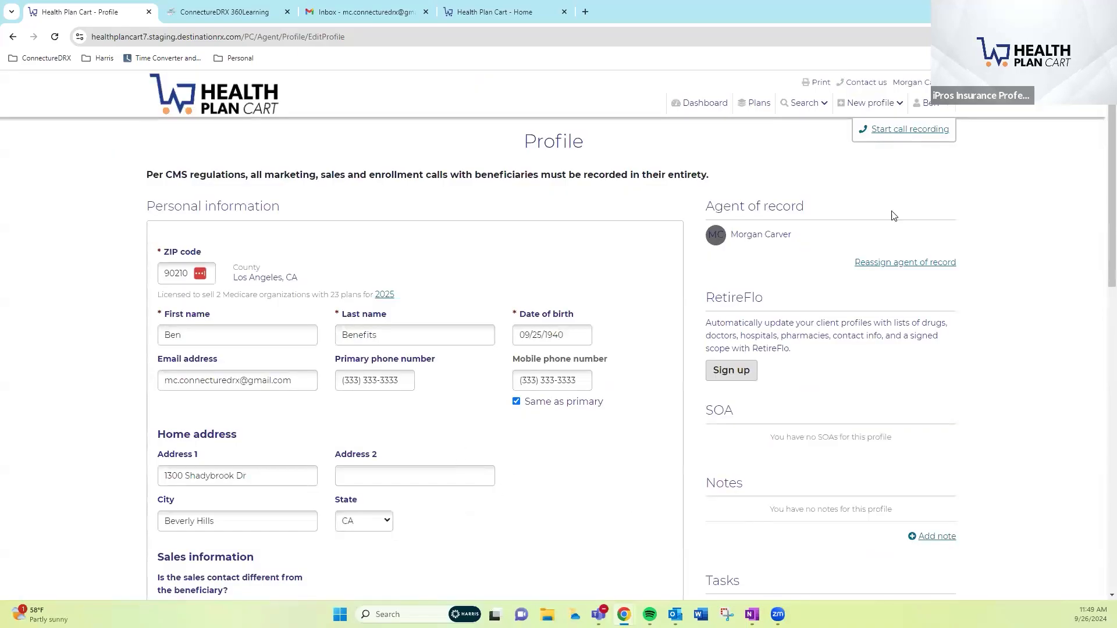
Look through the whole profile page to its continue options, and check the pages available for the beneficiary
scroll(709, 441, "down", 7)
scroll(709, 441, "down", 5)
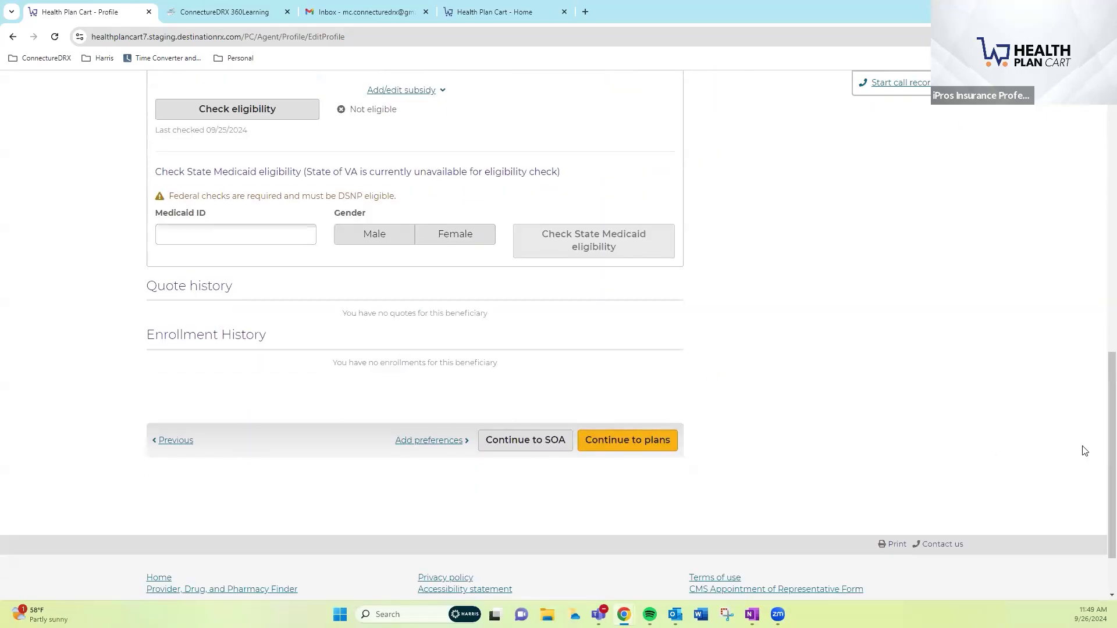
left_click_drag(1100, 449, 1101, 197)
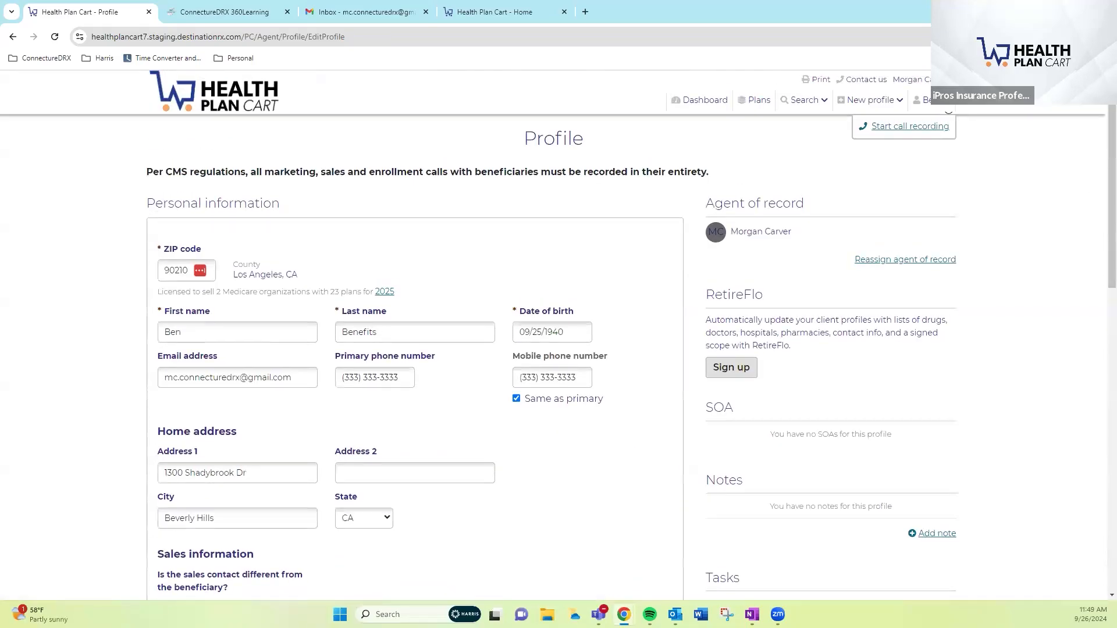
left_click(924, 101)
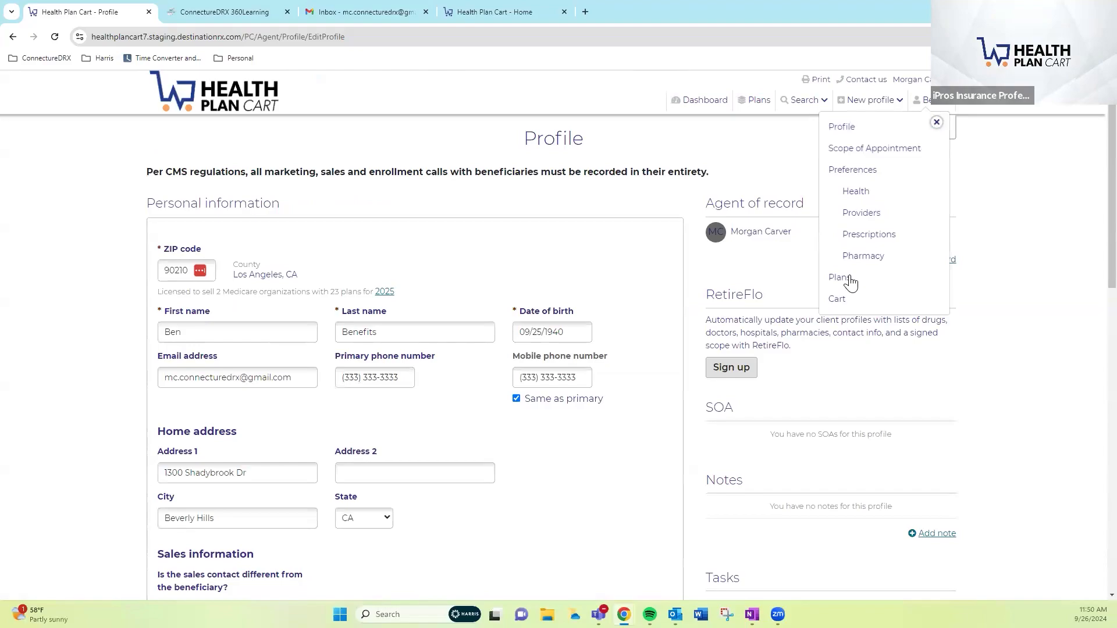
left_click(1085, 195)
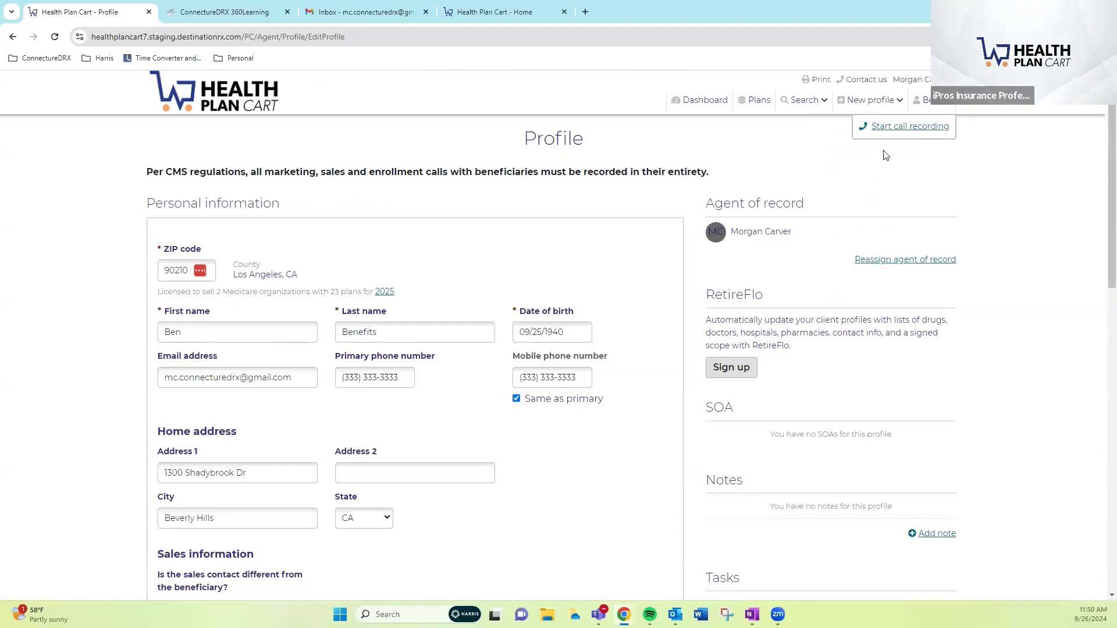
Open the call recording dialog for the beneficiary and review its instructions and the phone number shown to the beneficiary
left_click(901, 128)
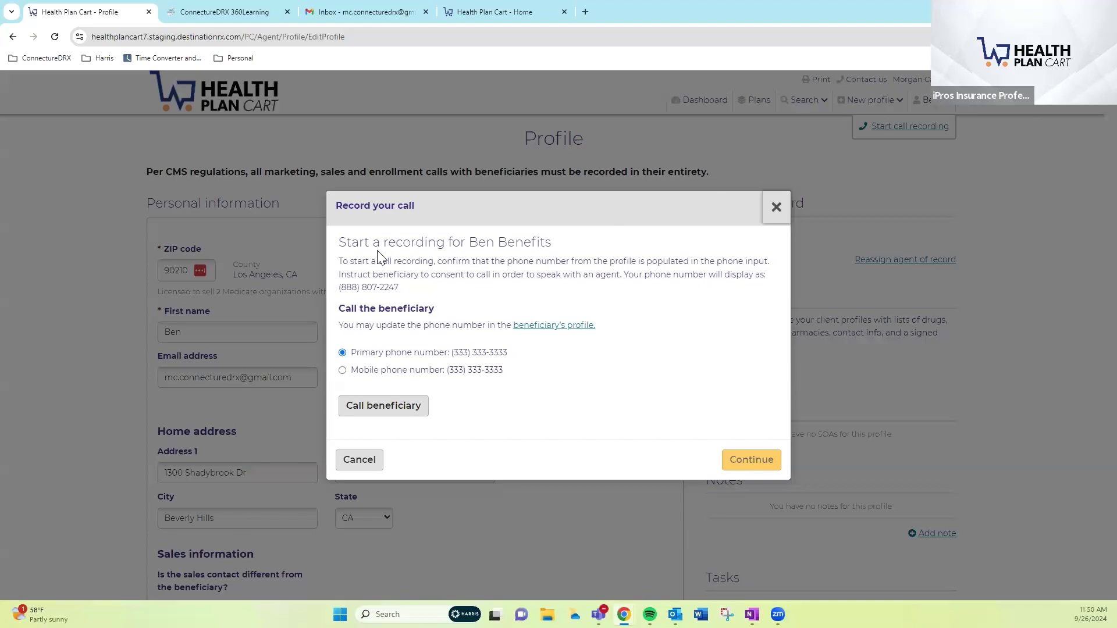
left_click_drag(339, 242, 478, 243)
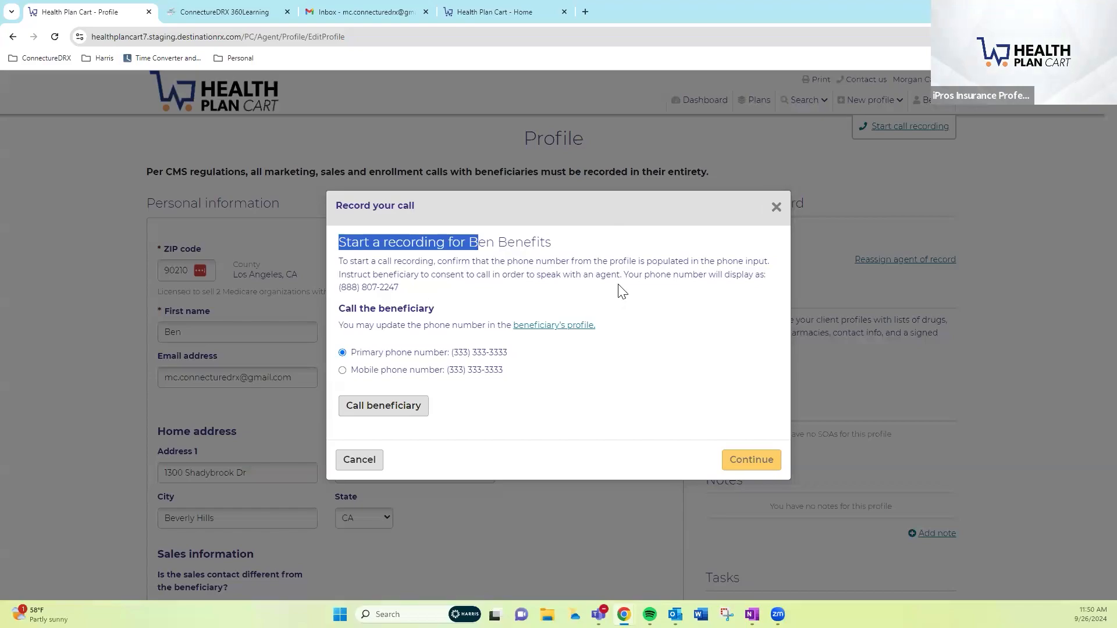
left_click_drag(624, 274, 724, 277)
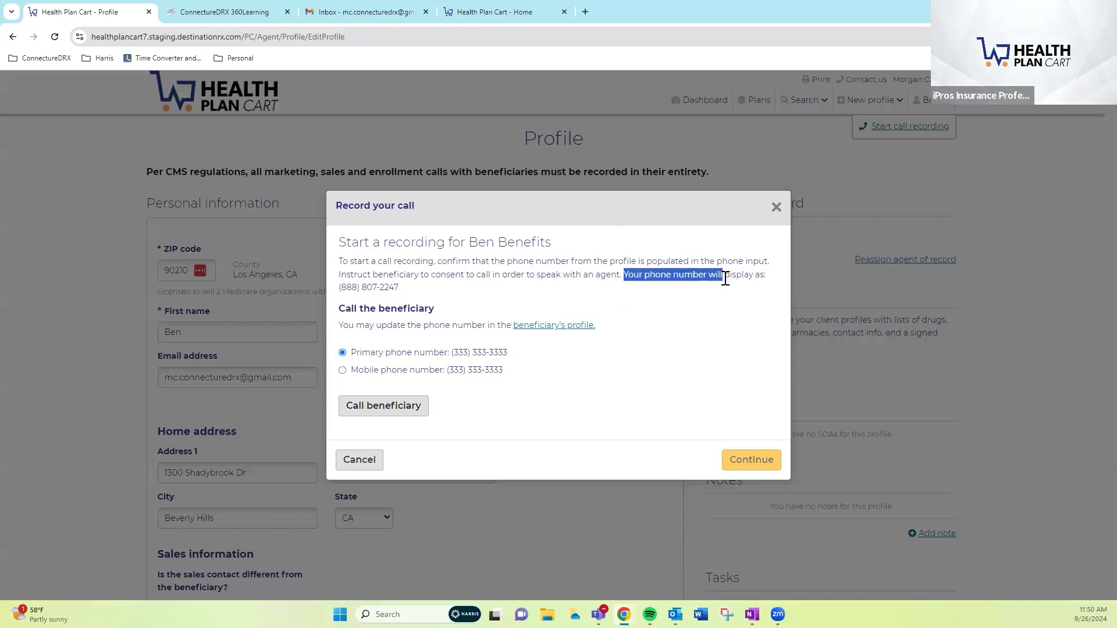
left_click_drag(407, 291, 323, 286)
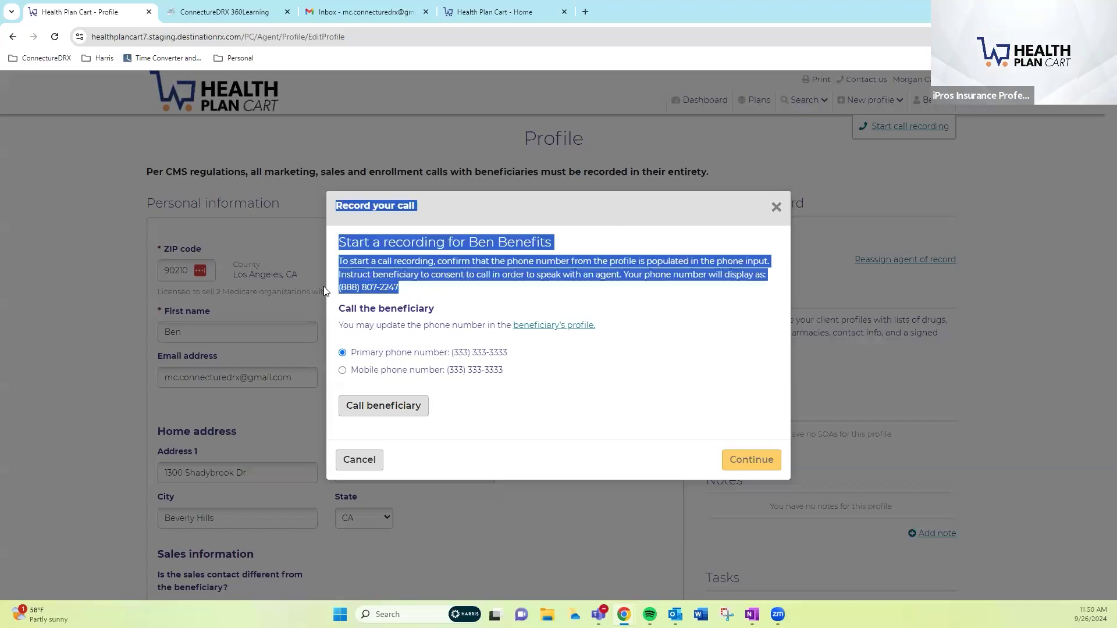
left_click(336, 289)
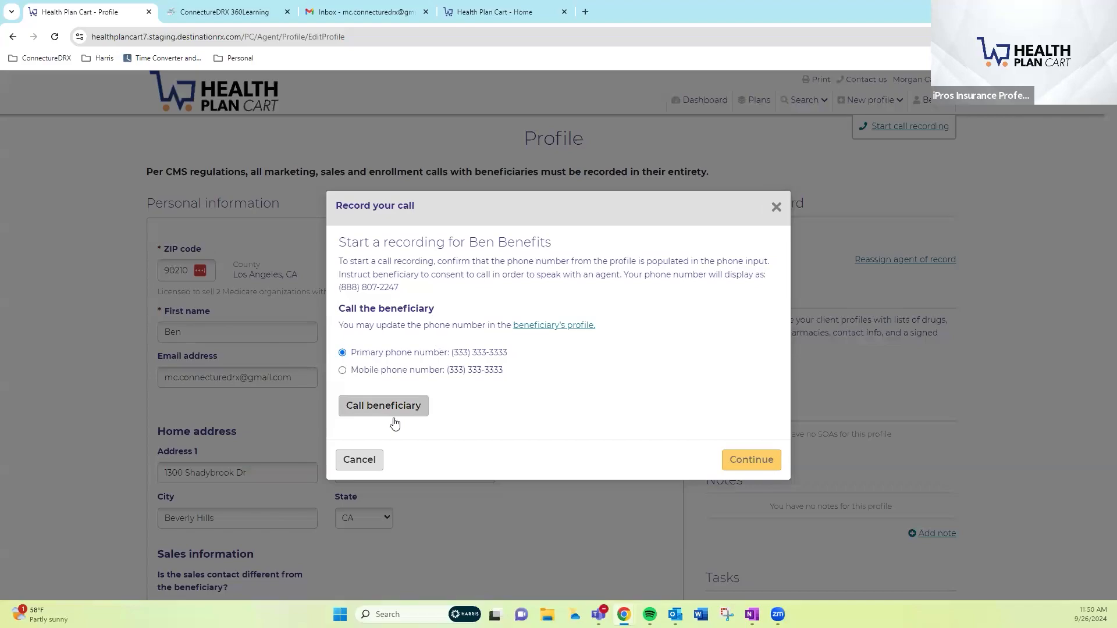
Call the beneficiary's primary phone number, dismiss the microphone request and cancel the call recording
left_click(378, 407)
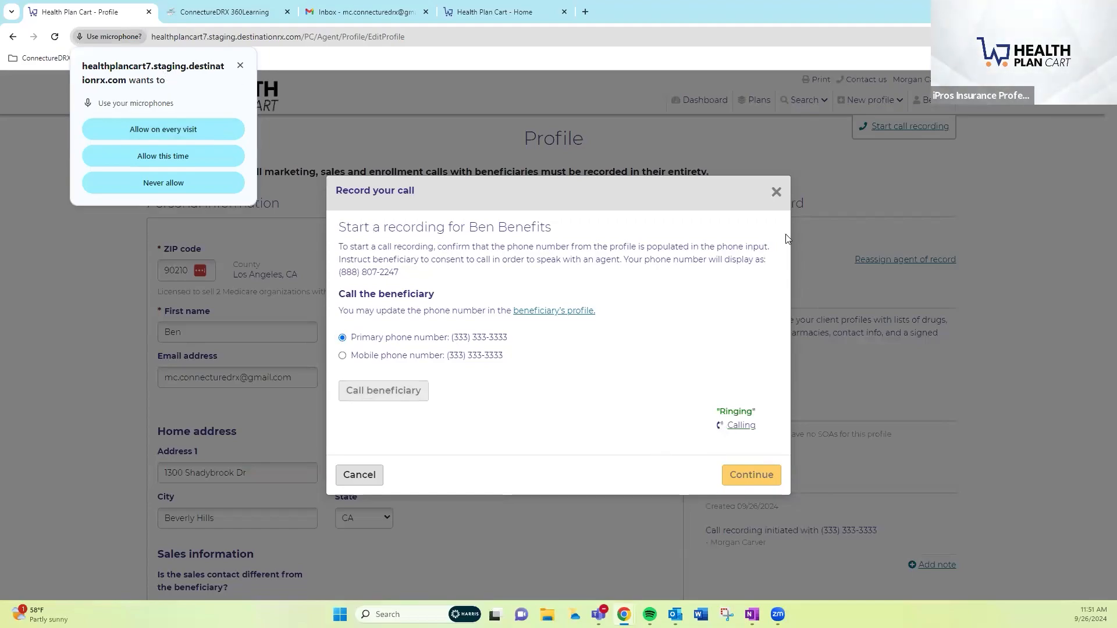
left_click(240, 65)
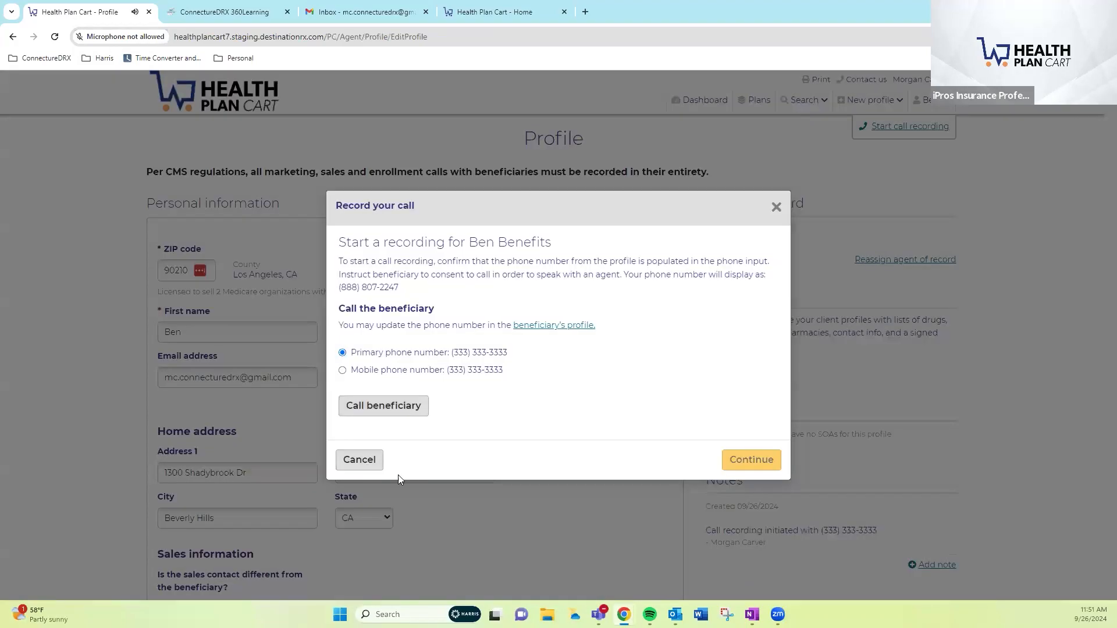
left_click(359, 460)
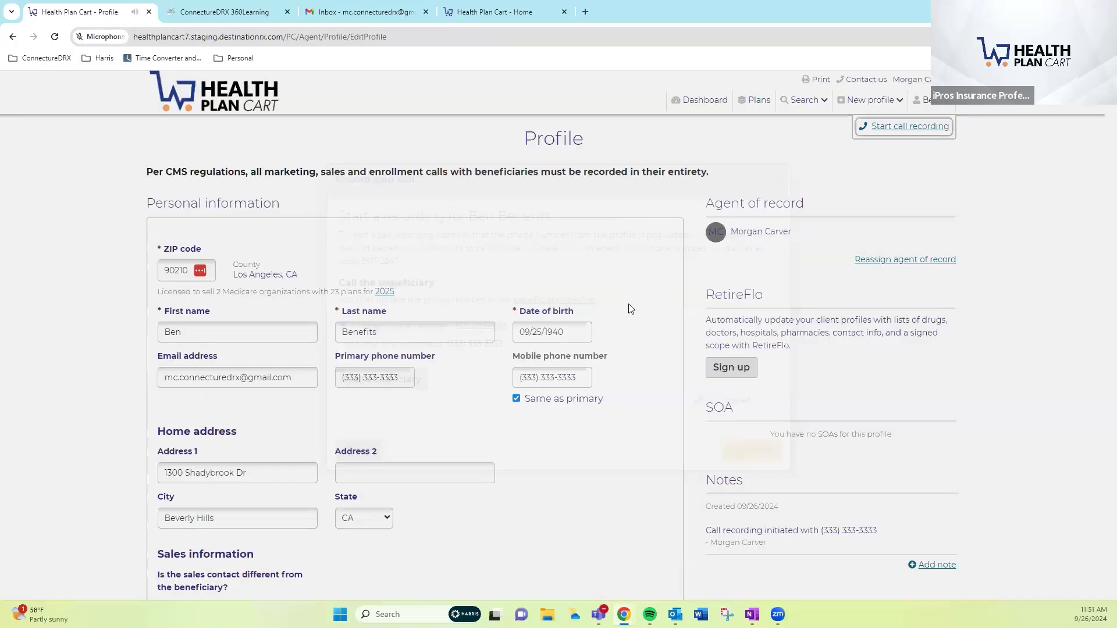
Review the call recording entry in the profile's Notes section
scroll(1067, 290, "down", 5)
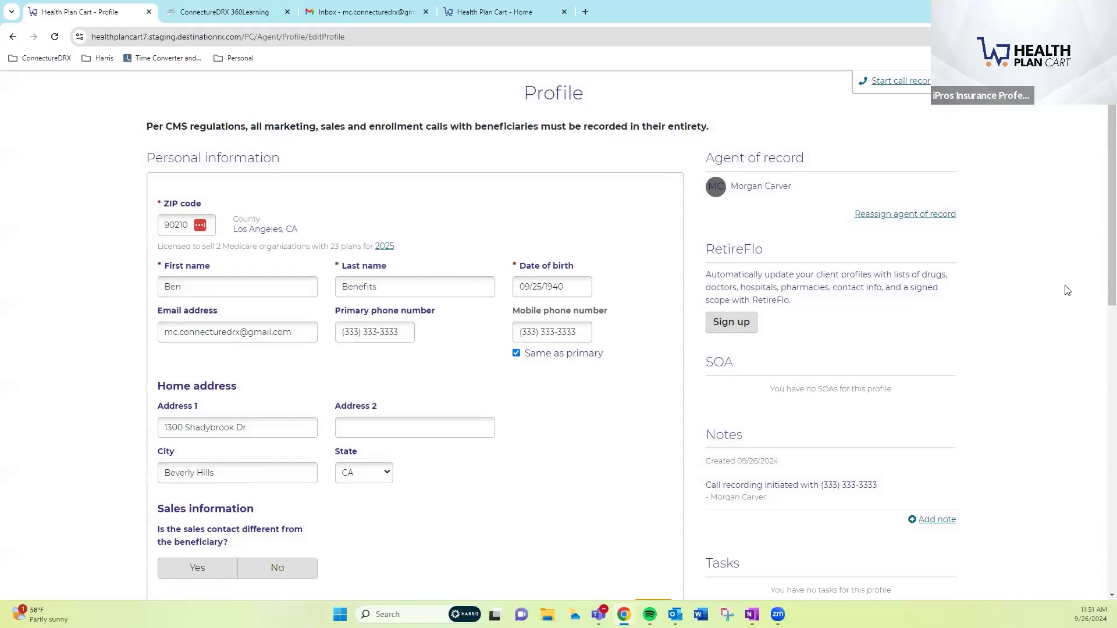
left_click_drag(705, 241, 813, 258)
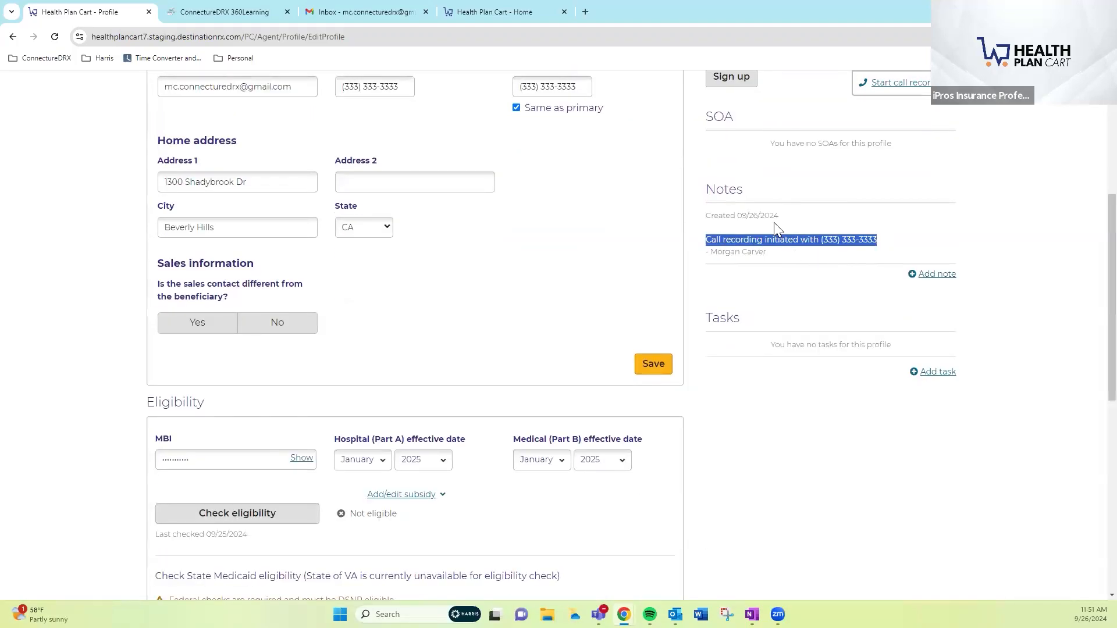
left_click(870, 259)
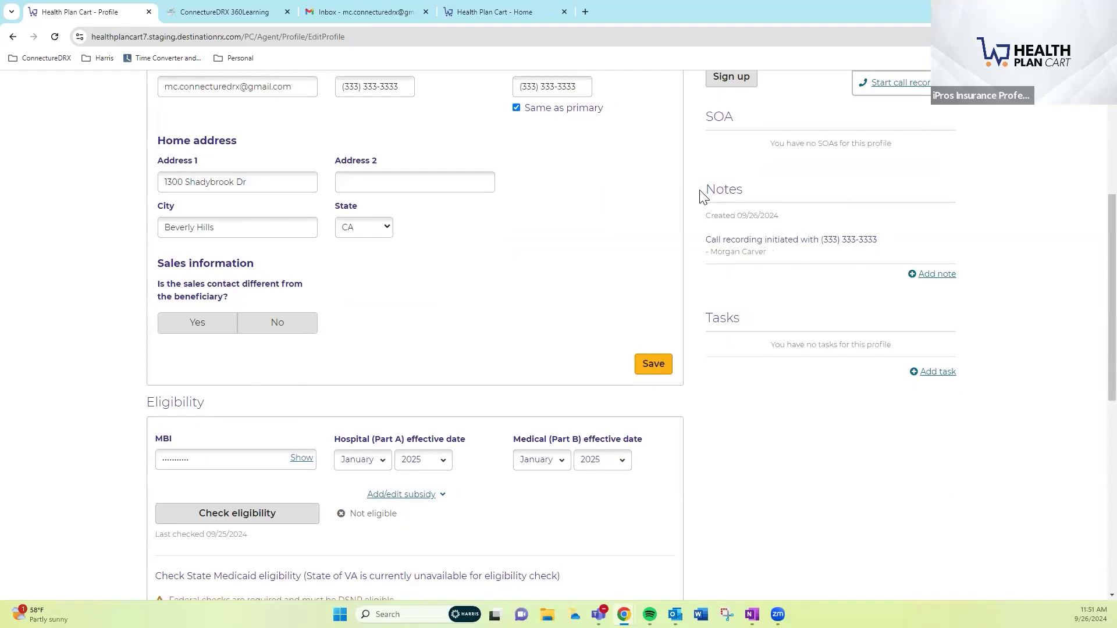
left_click_drag(703, 197, 772, 190)
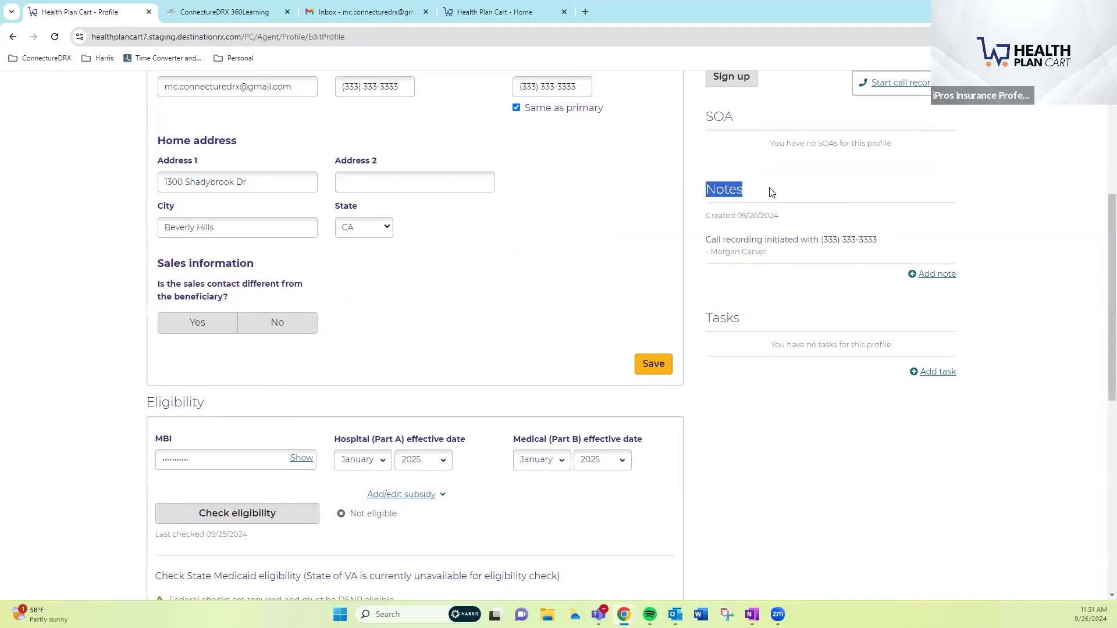
left_click(1047, 248)
Review the rest of the profile, including the Tasks, Eligibility, Quote history and Enrollment History sections
scroll(1041, 246, "up", 1)
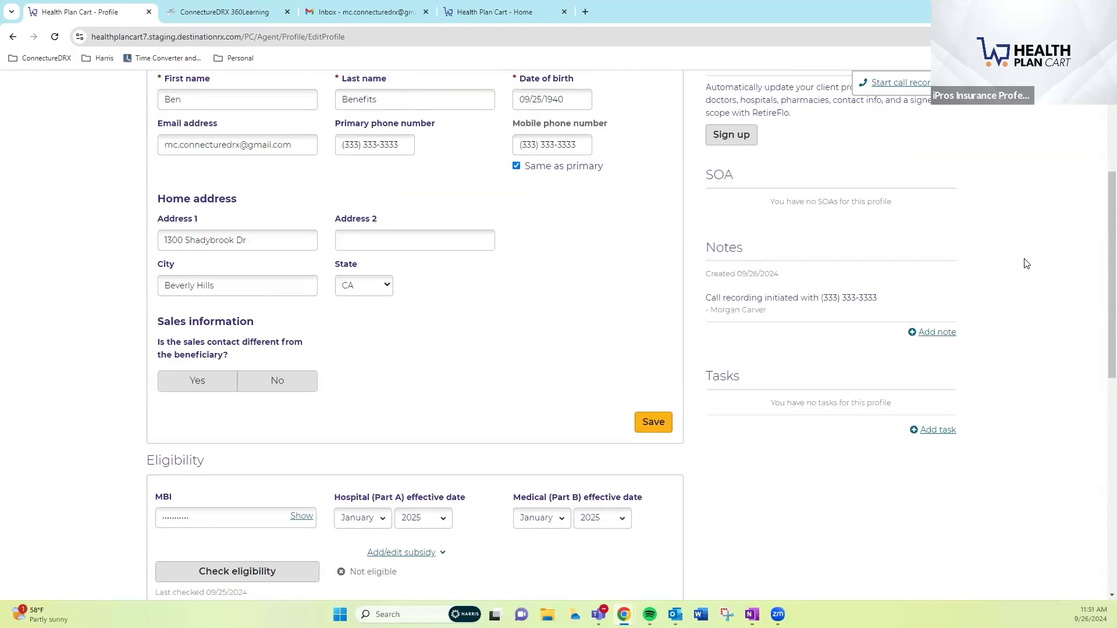
scroll(1024, 256, "up", 3)
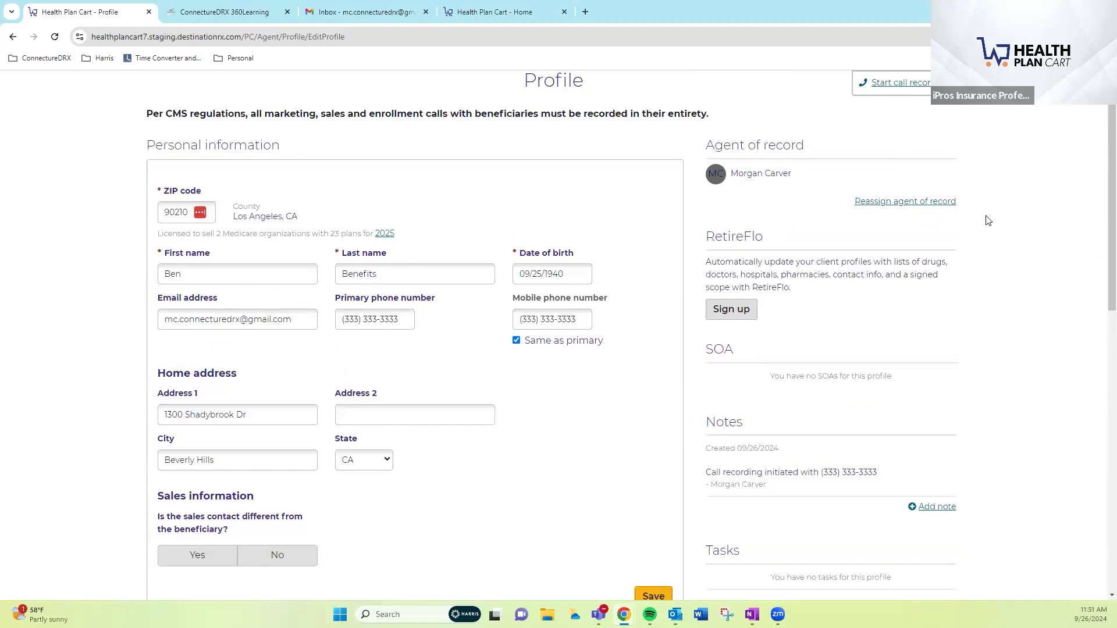
scroll(1004, 246, "down", 4)
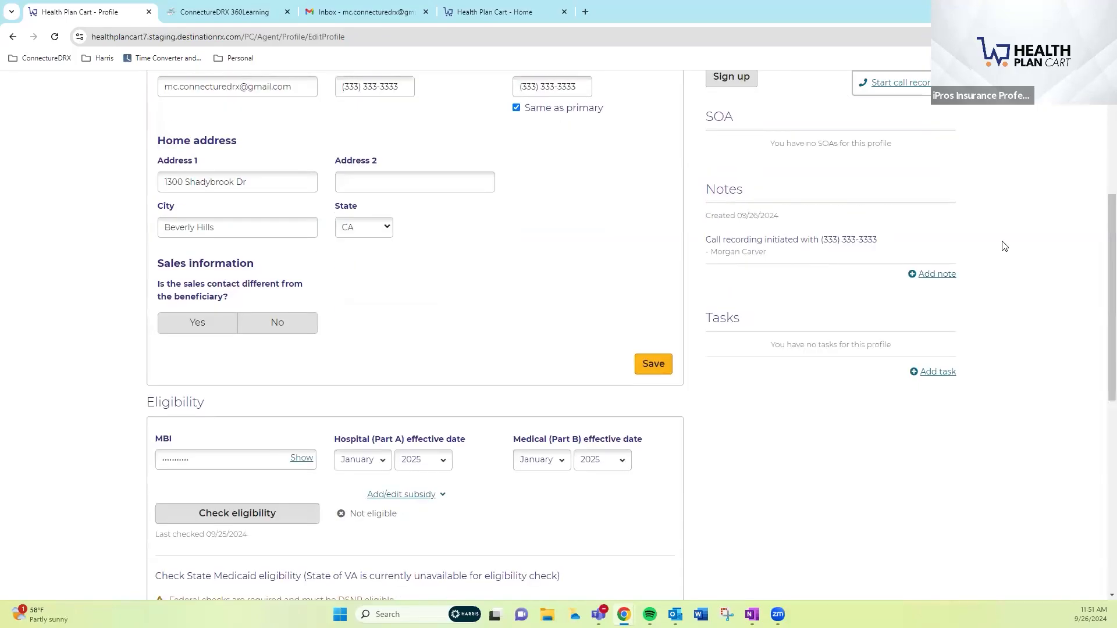
scroll(1004, 246, "down", 2)
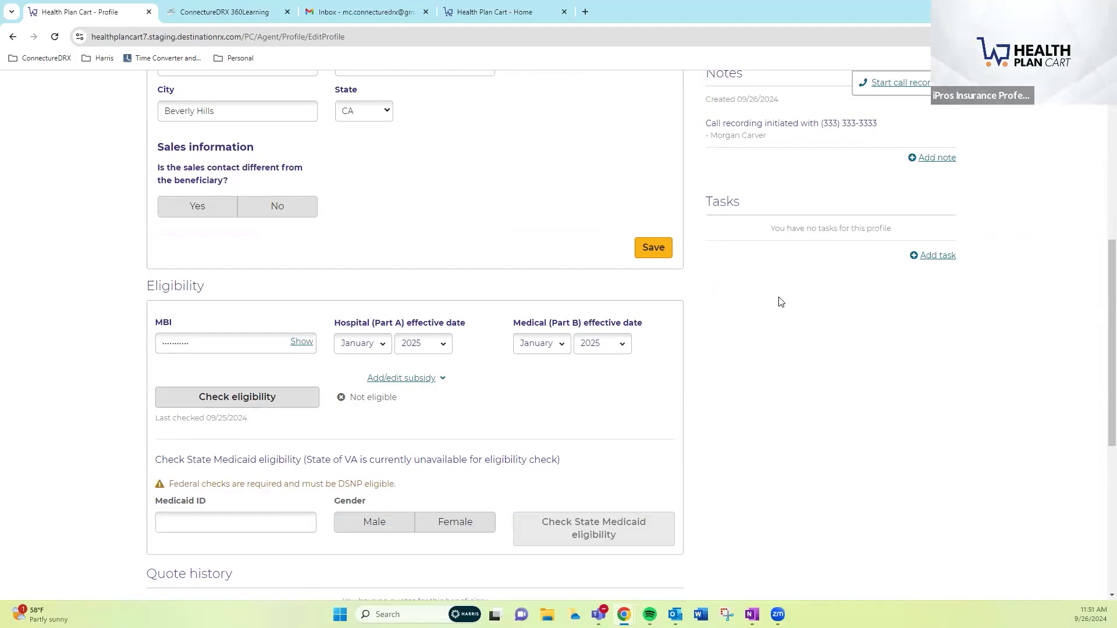
scroll(781, 301, "down", 1)
scroll(780, 301, "down", 3)
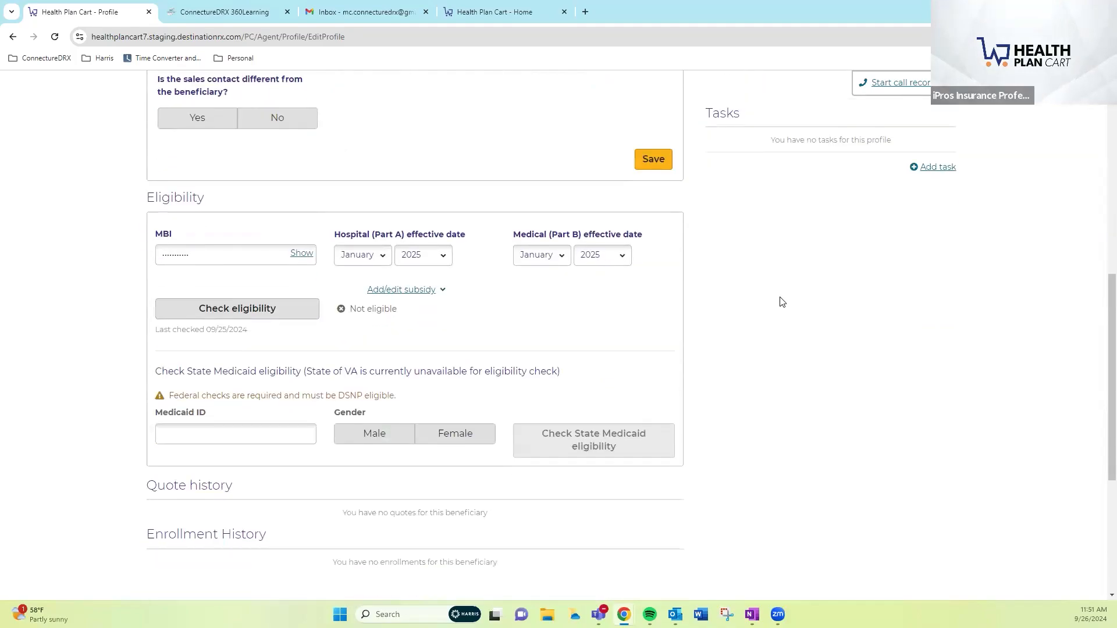
Continue from the profile to the Scope of Appointment page and email the SOA to the beneficiary's email address
scroll(781, 302, "down", 1)
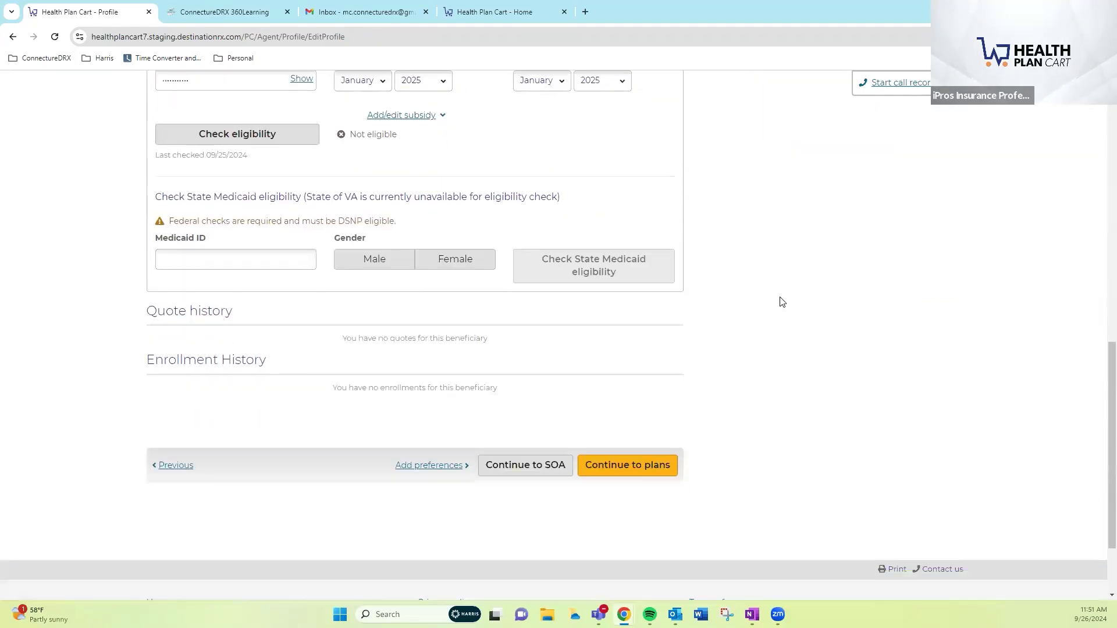
scroll(780, 302, "down", 2)
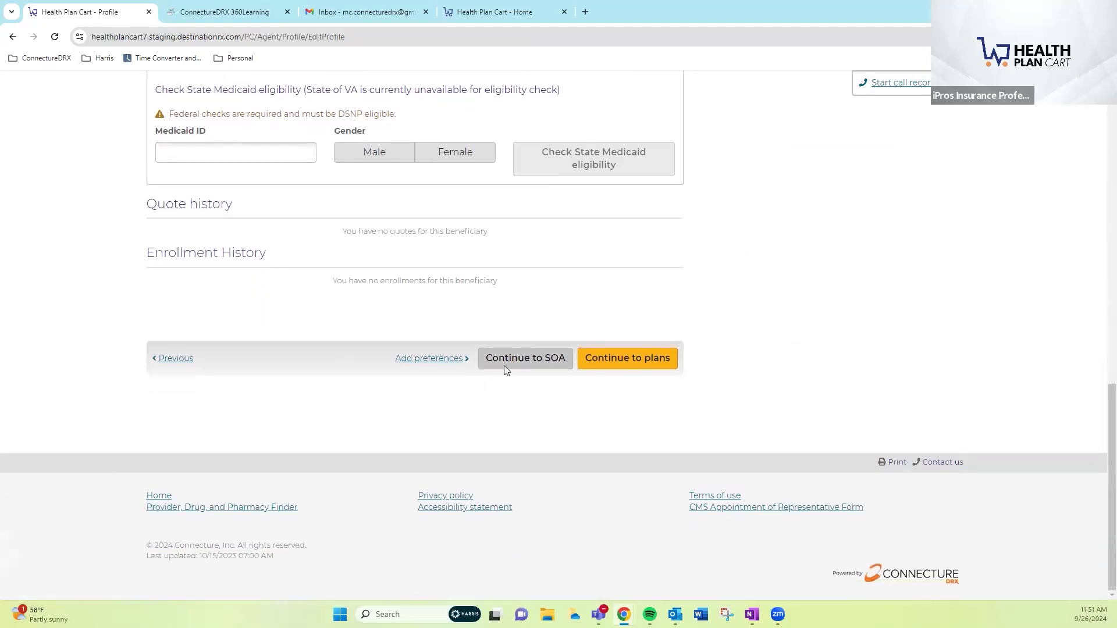
left_click(518, 368)
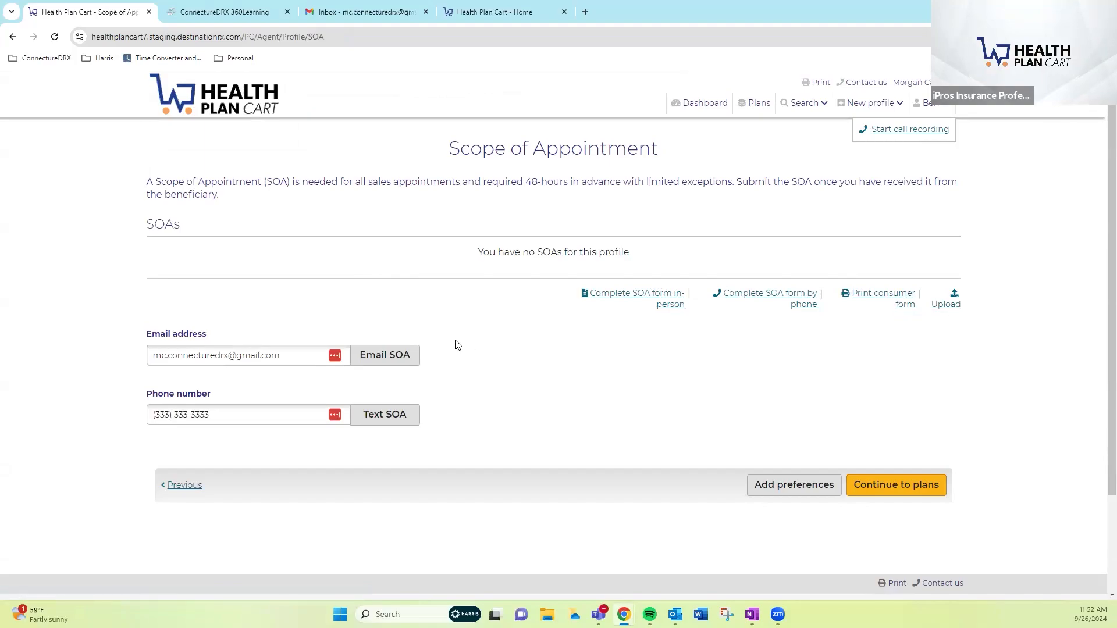
left_click(387, 355)
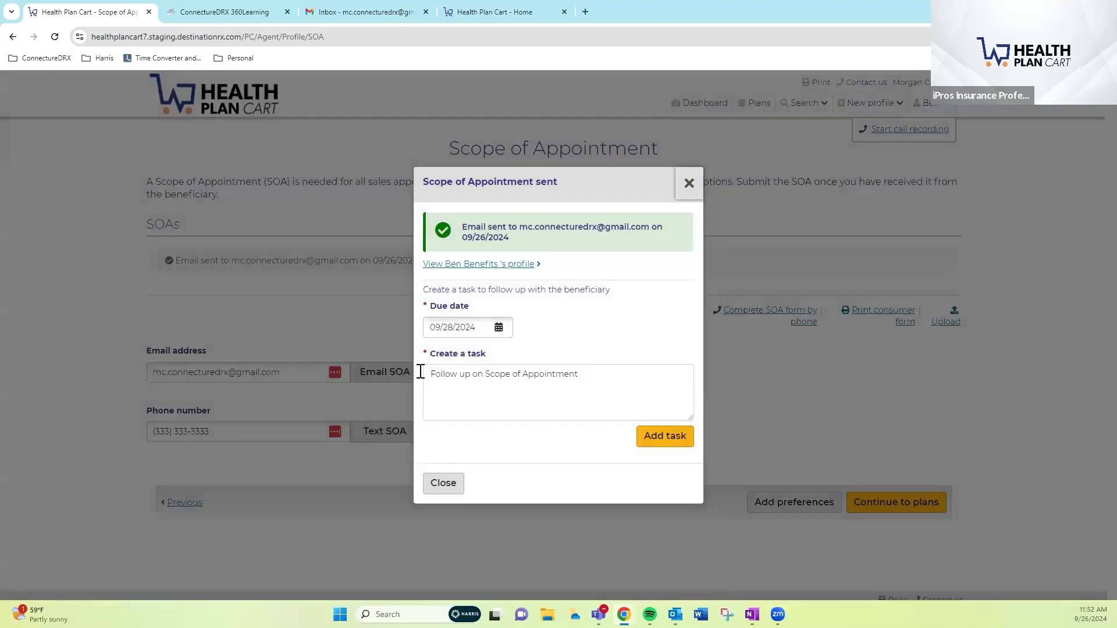
left_click_drag(528, 238, 464, 226)
left_click(537, 239)
Set the due date of the Scope of Appointment follow-up task to 10/03/2024
left_click(499, 327)
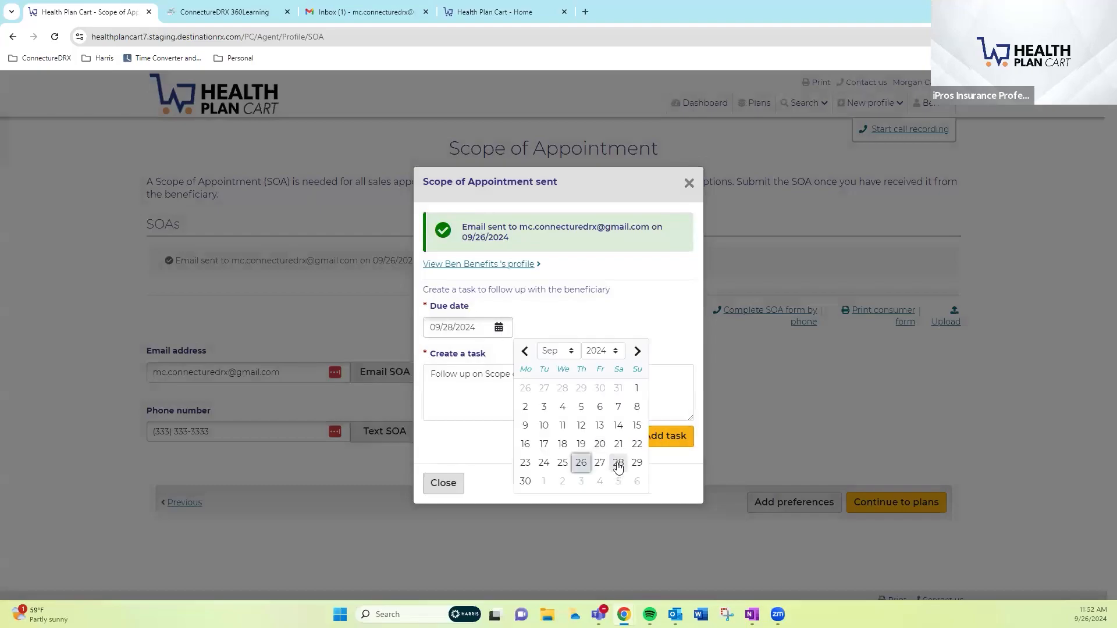
left_click(618, 462)
left_click(498, 327)
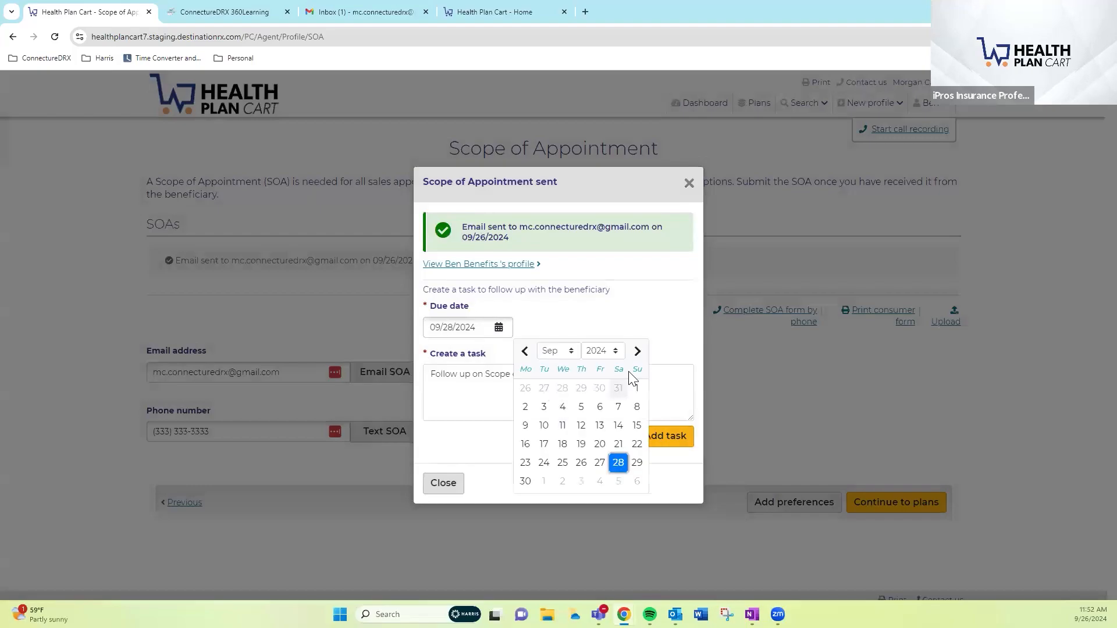
left_click(637, 350)
left_click(582, 388)
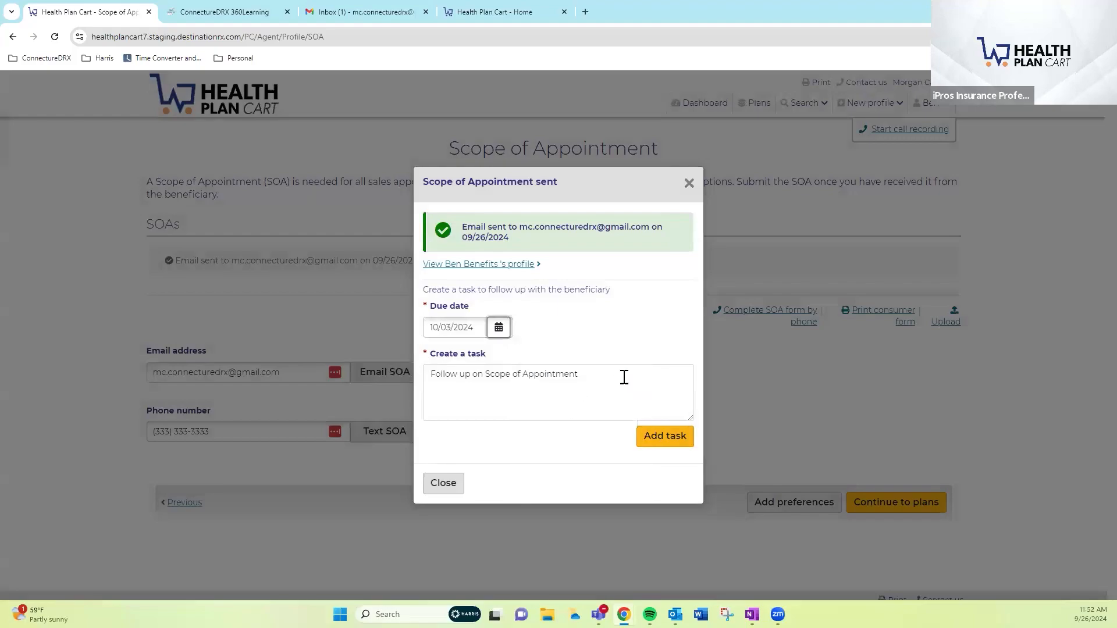
Add the task with the text "Follow up on Scope of Appointment" and close the sent confirmation
left_click(622, 377)
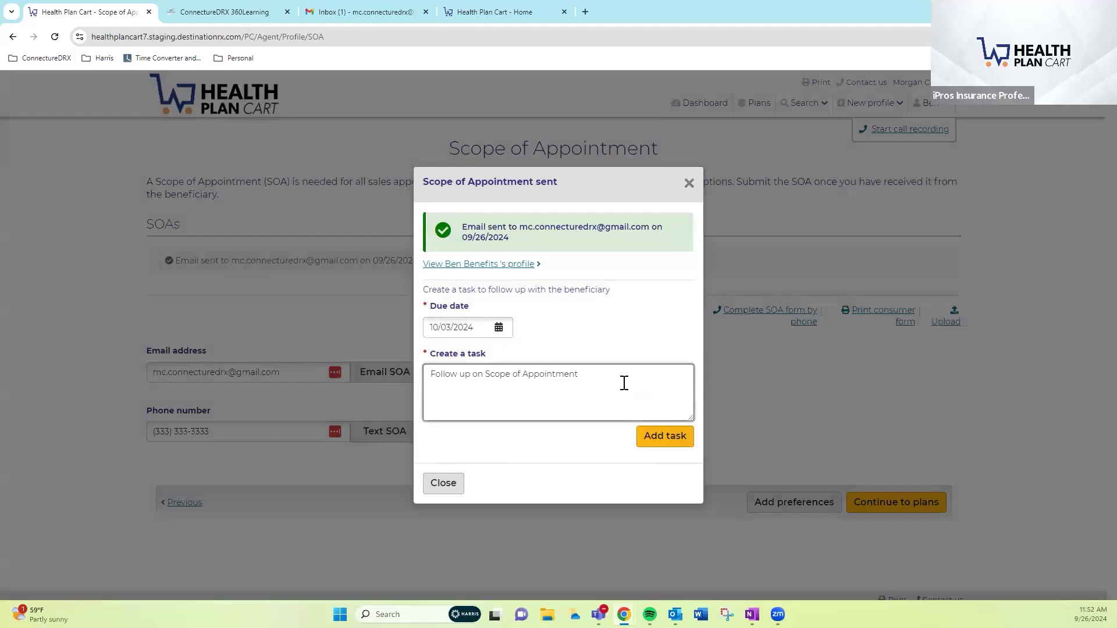
left_click_drag(579, 374, 410, 368)
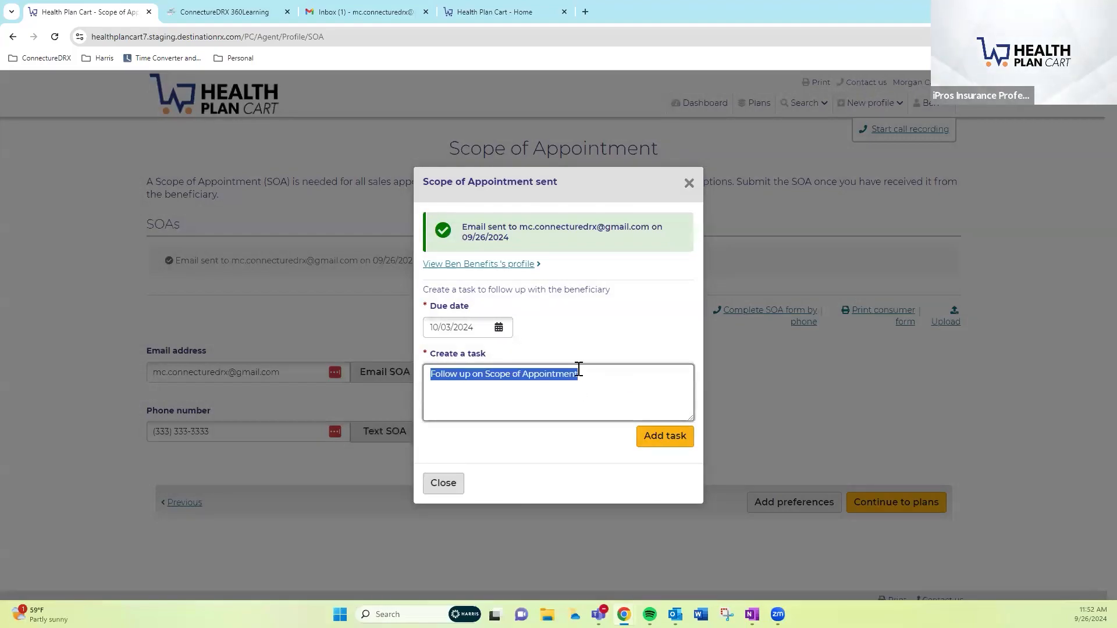
left_click(661, 379)
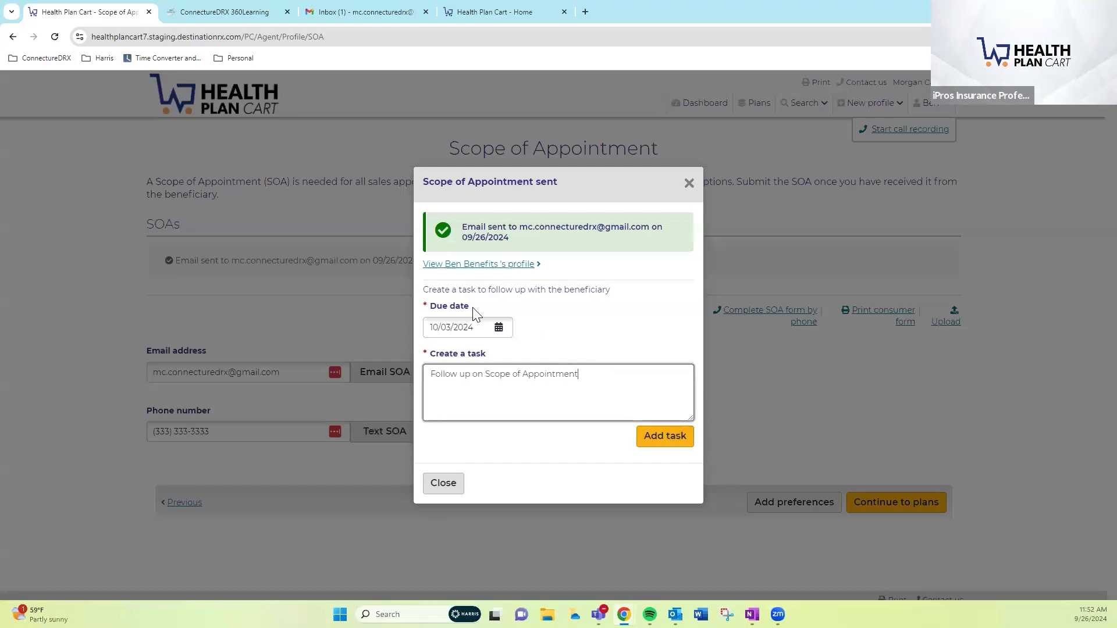
left_click(664, 435)
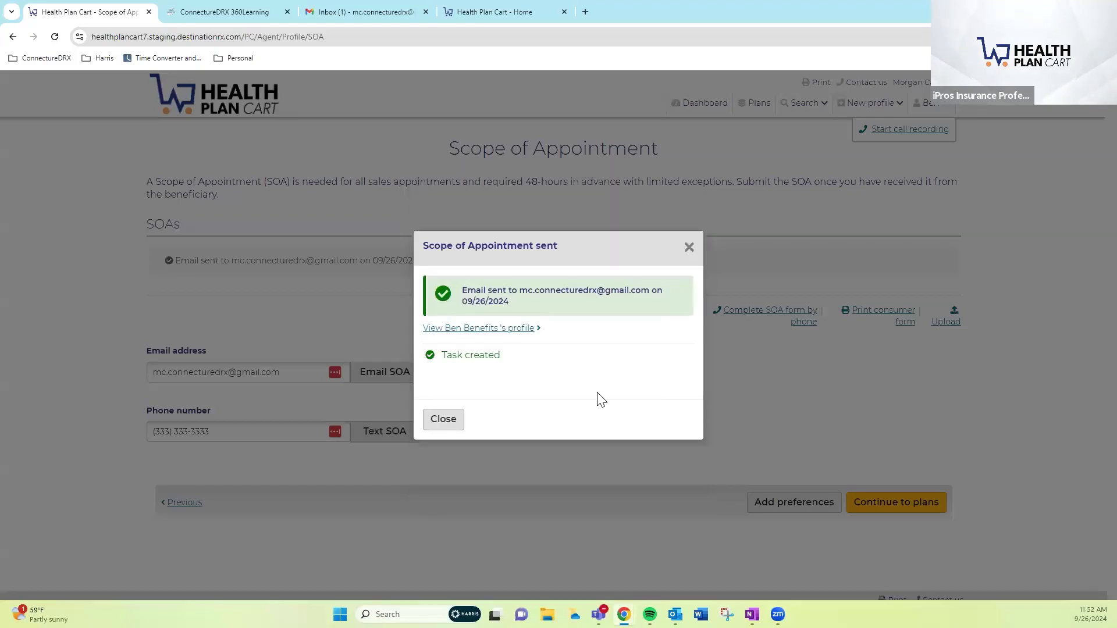
left_click(461, 425)
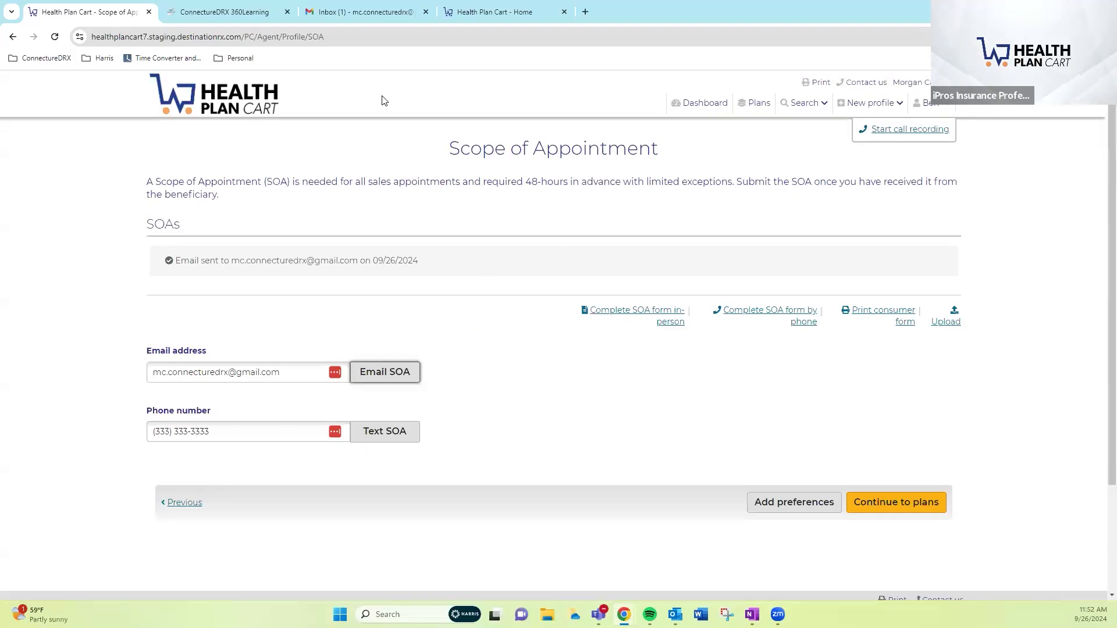
Switch to the Gmail inbox, open the Scope of Appointment form email and review its greeting, message and agent details
left_click(377, 15)
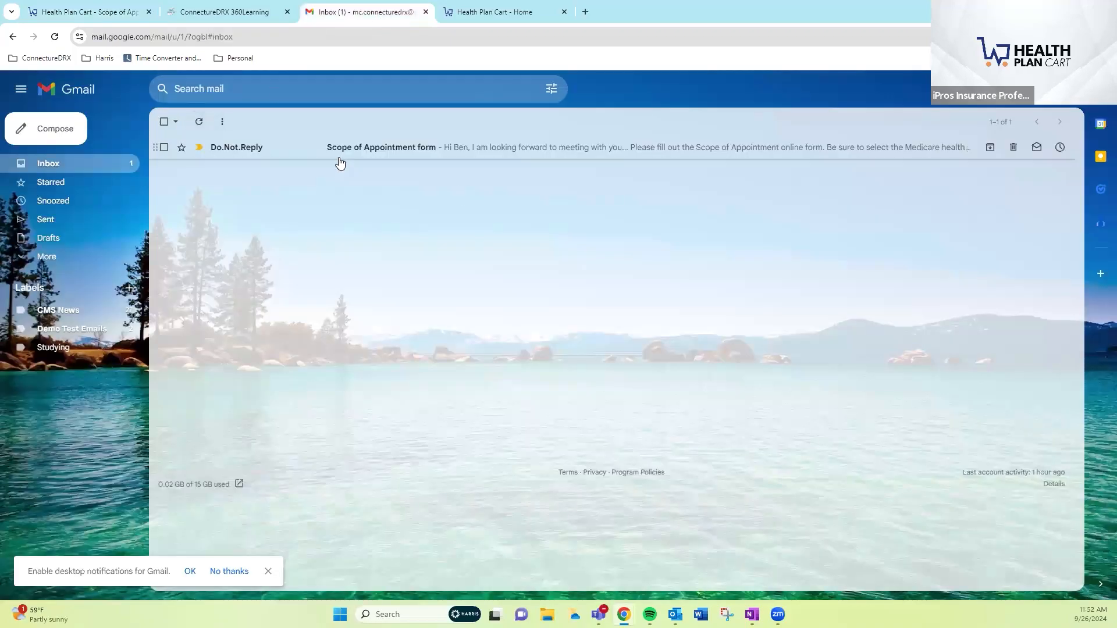
left_click(392, 156)
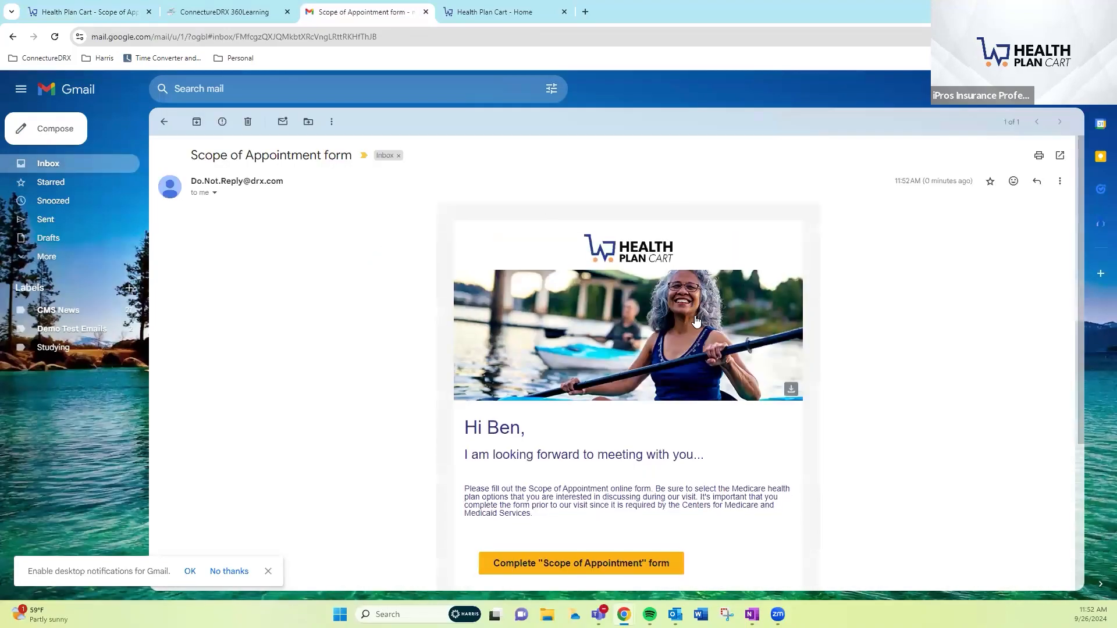
scroll(650, 315, "down", 2)
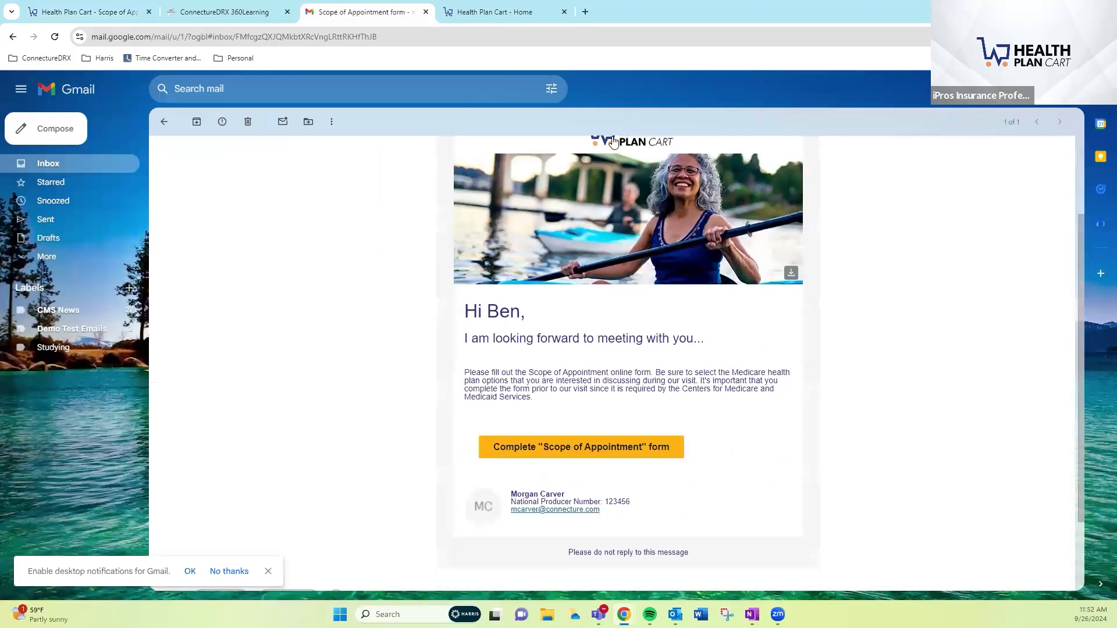
scroll(438, 323, "down", 1)
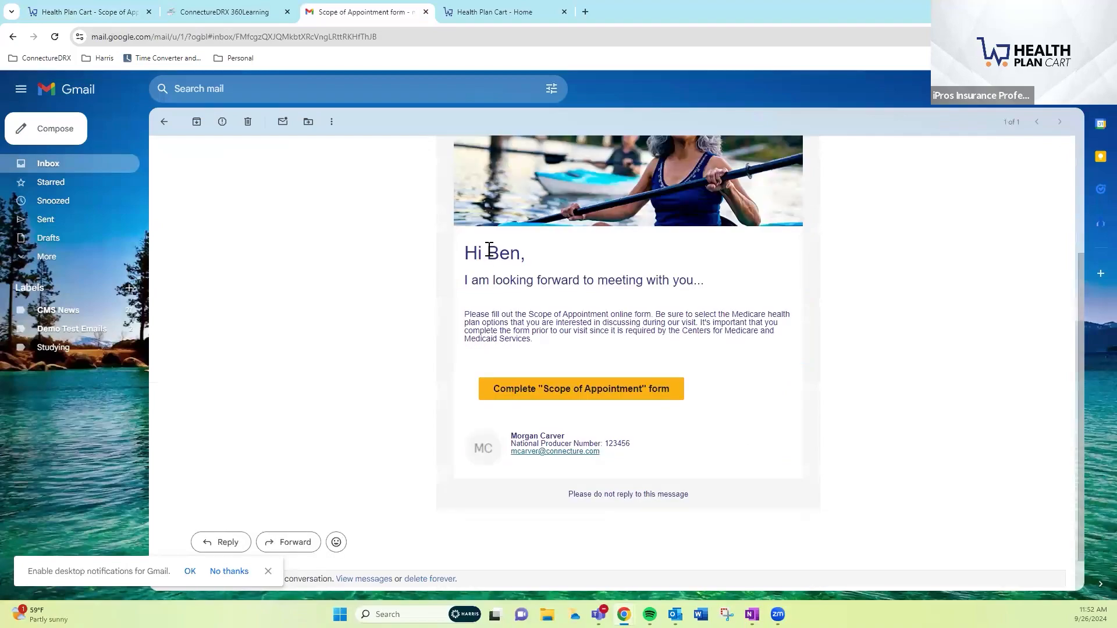
double_click(511, 252)
left_click(560, 330)
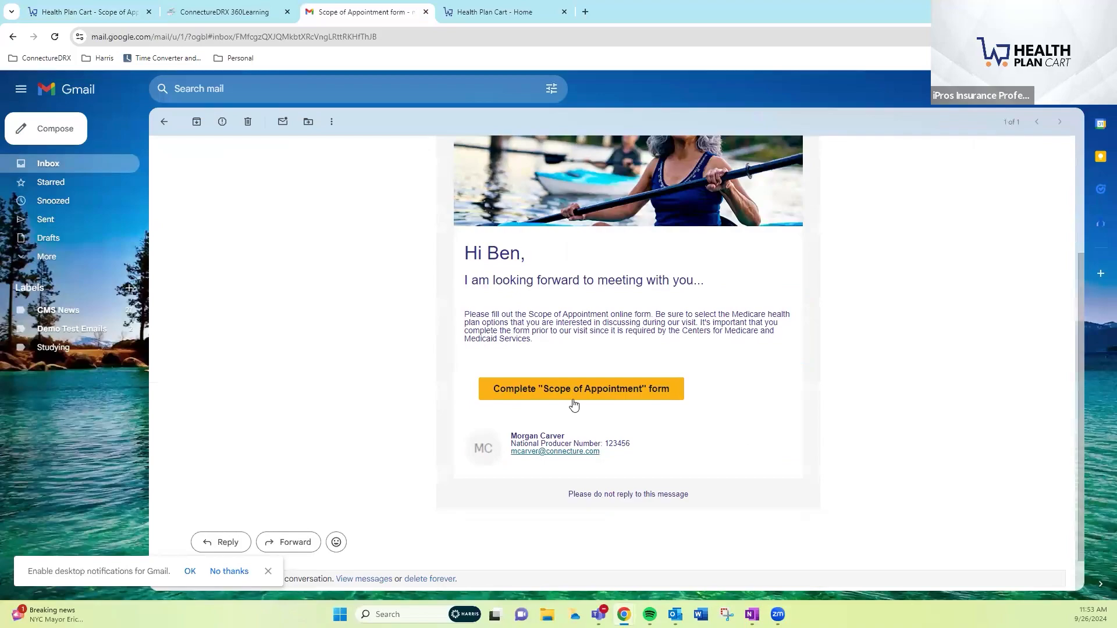
left_click_drag(510, 436, 575, 437)
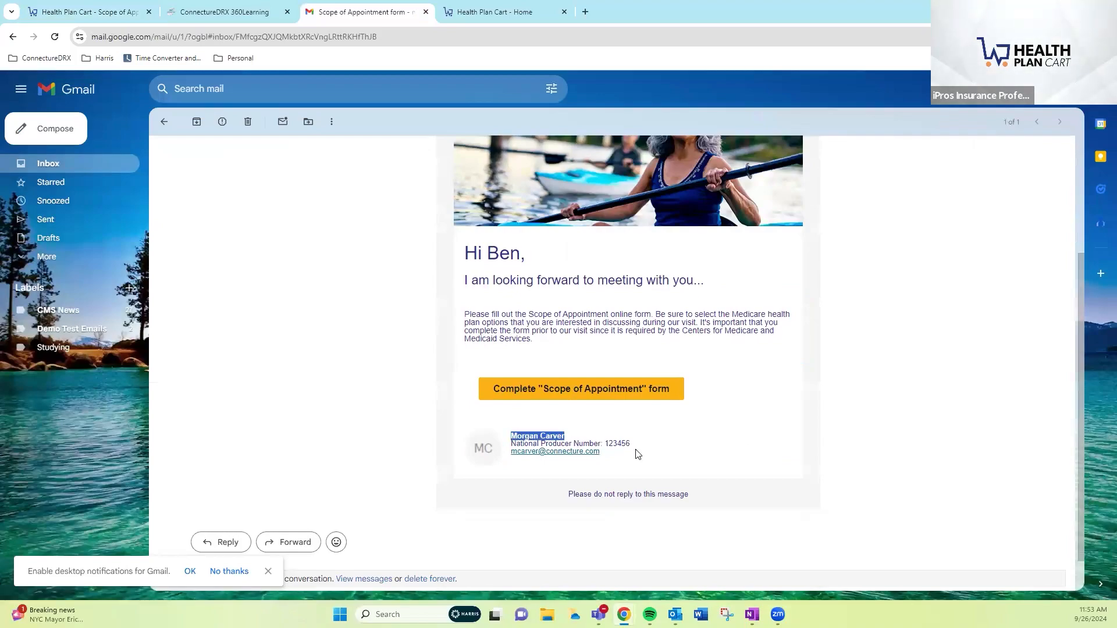
left_click(614, 463)
Open the Scope of Appointment form from the email and select all four product types for discussion, including Medigap and Ancillary Products
left_click(556, 395)
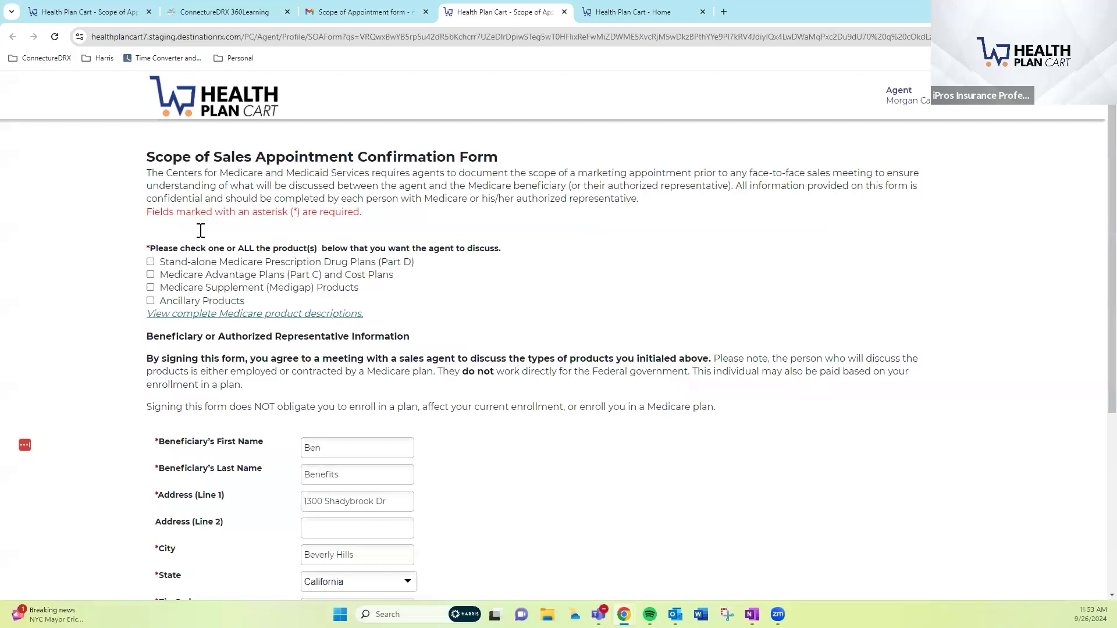
left_click(151, 275)
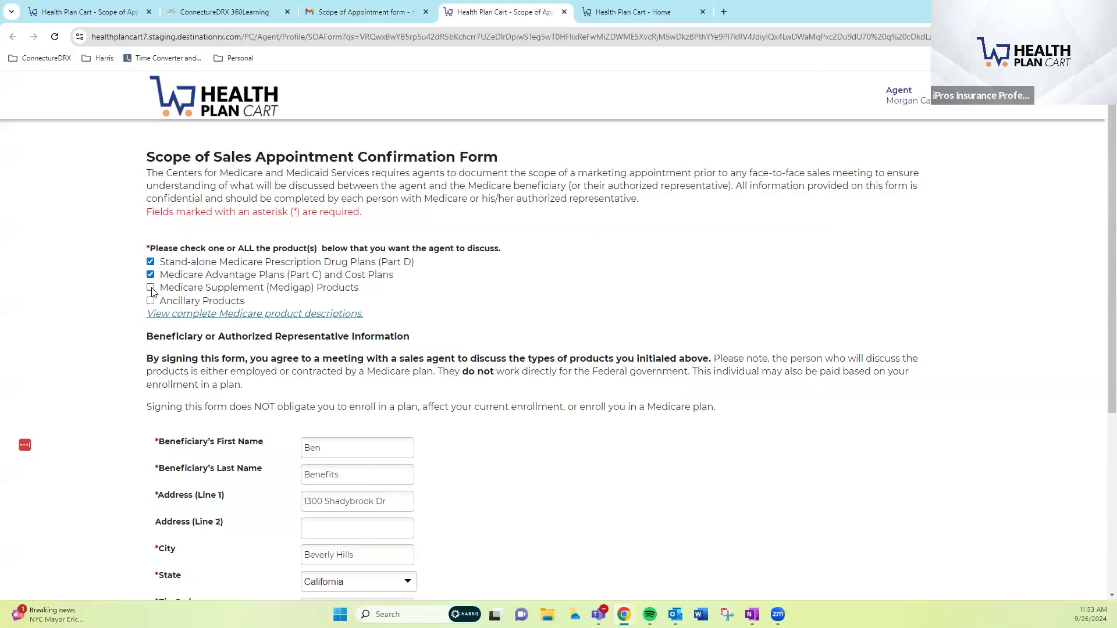
left_click(151, 288)
left_click(151, 300)
Answer No to the authorized representative question, accept the confirmation statement and submit the beneficiary's form
scroll(560, 294, "down", 2)
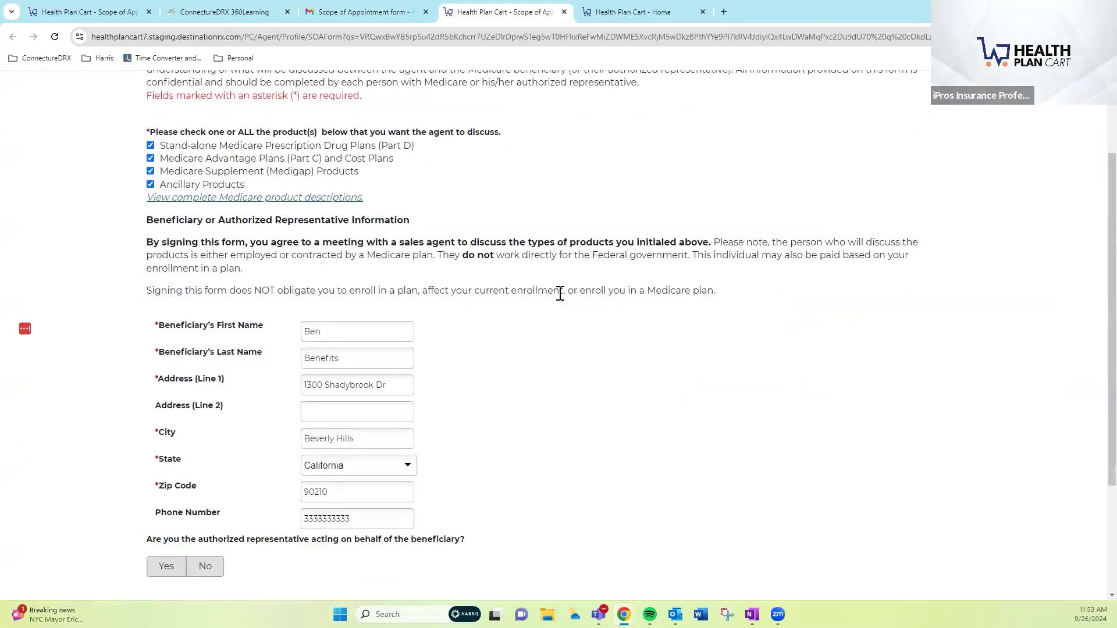
scroll(559, 294, "down", 1)
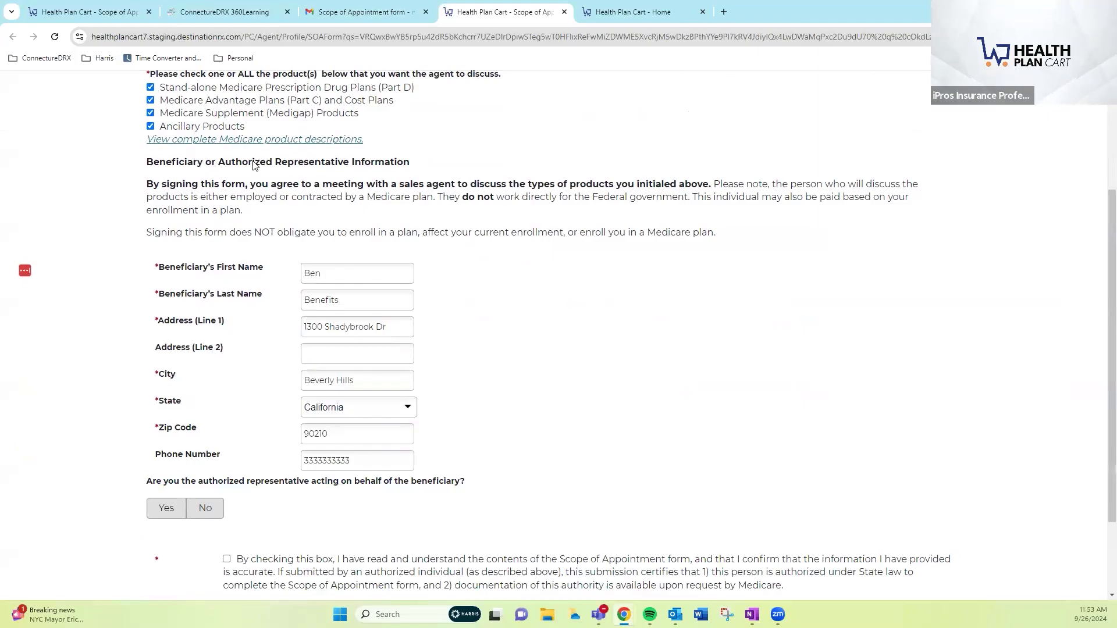
scroll(321, 216, "down", 1)
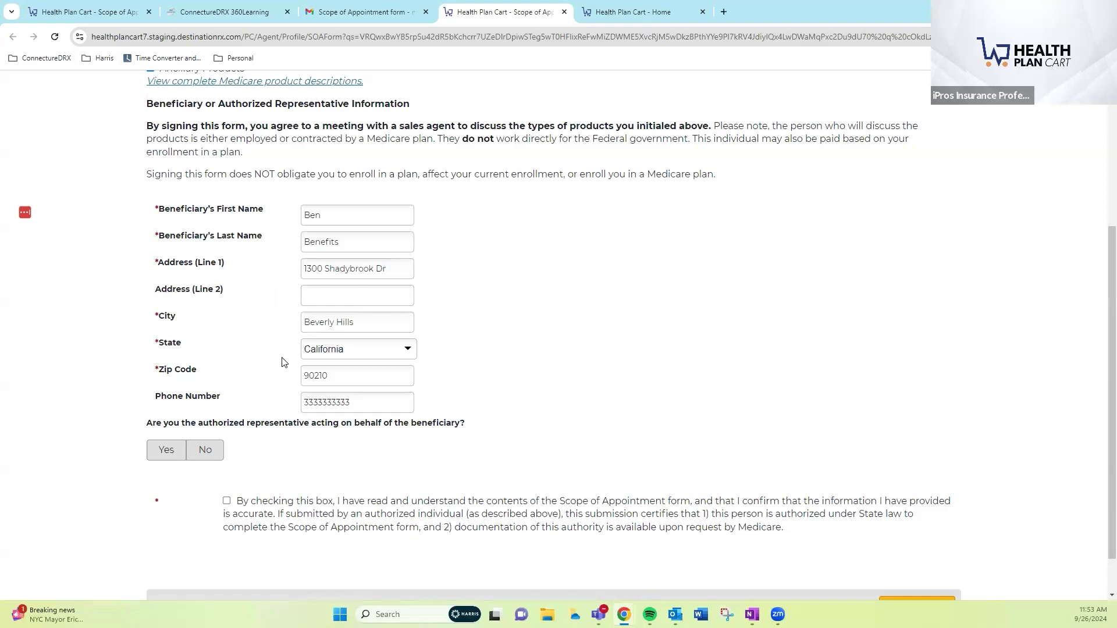
scroll(276, 423, "down", 1)
left_click(213, 400)
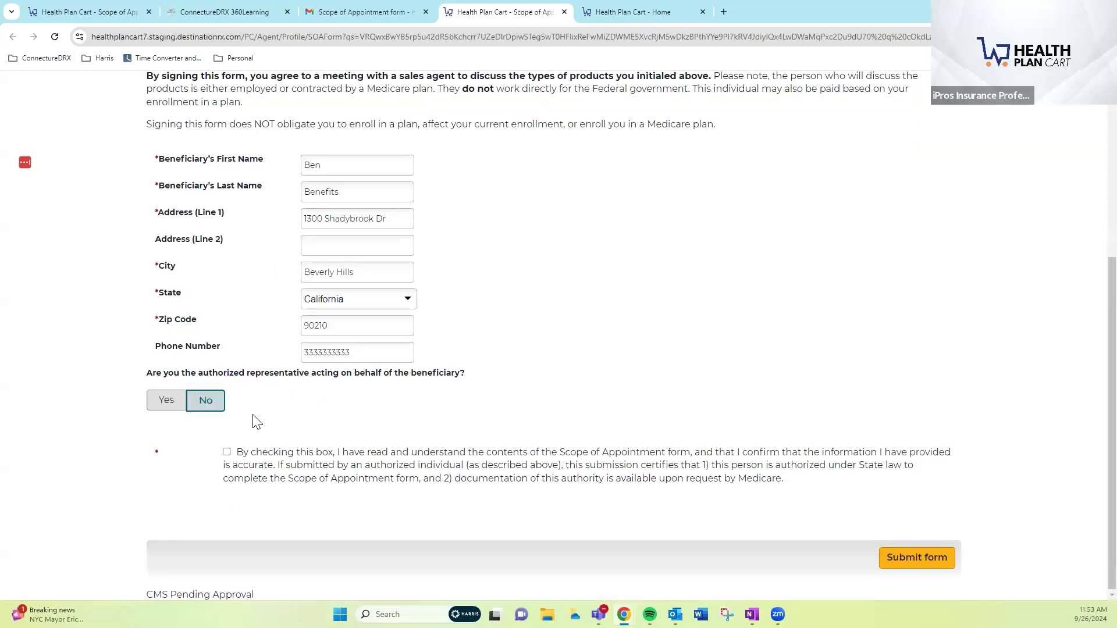
left_click(226, 452)
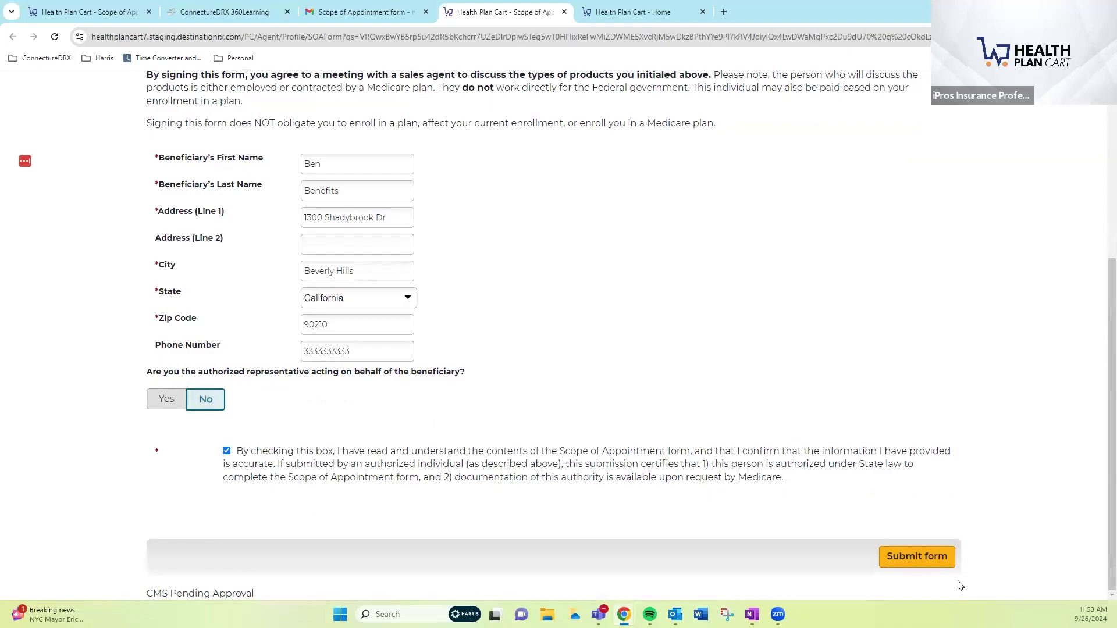
left_click(921, 562)
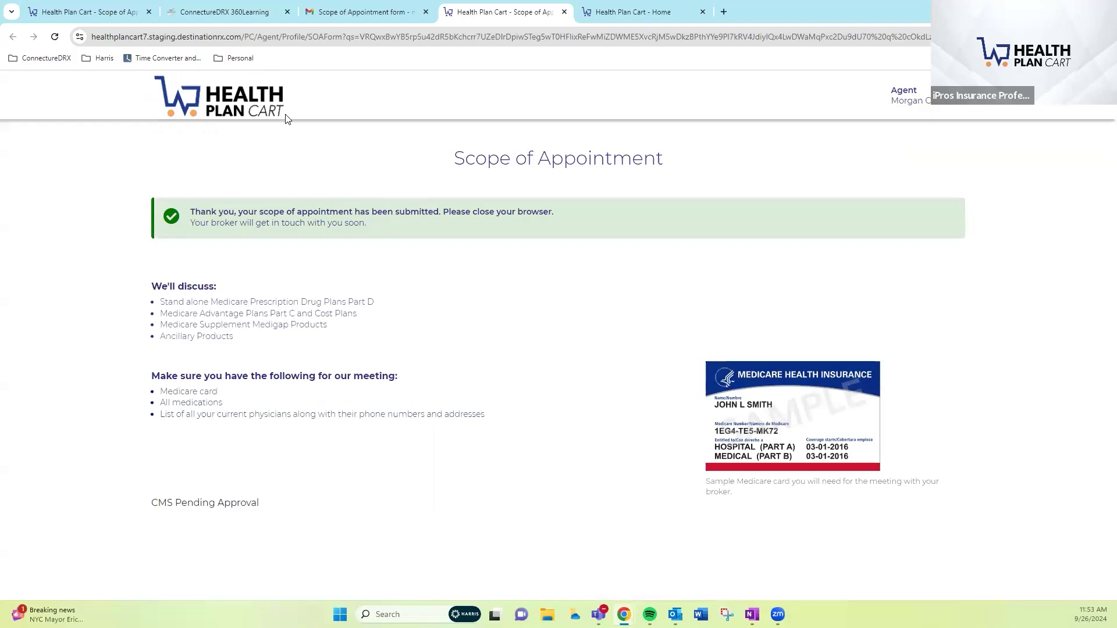
Return to the agent's Scope of Appointment page, refresh it and review the SOA's completion status and selected products
left_click(114, 6)
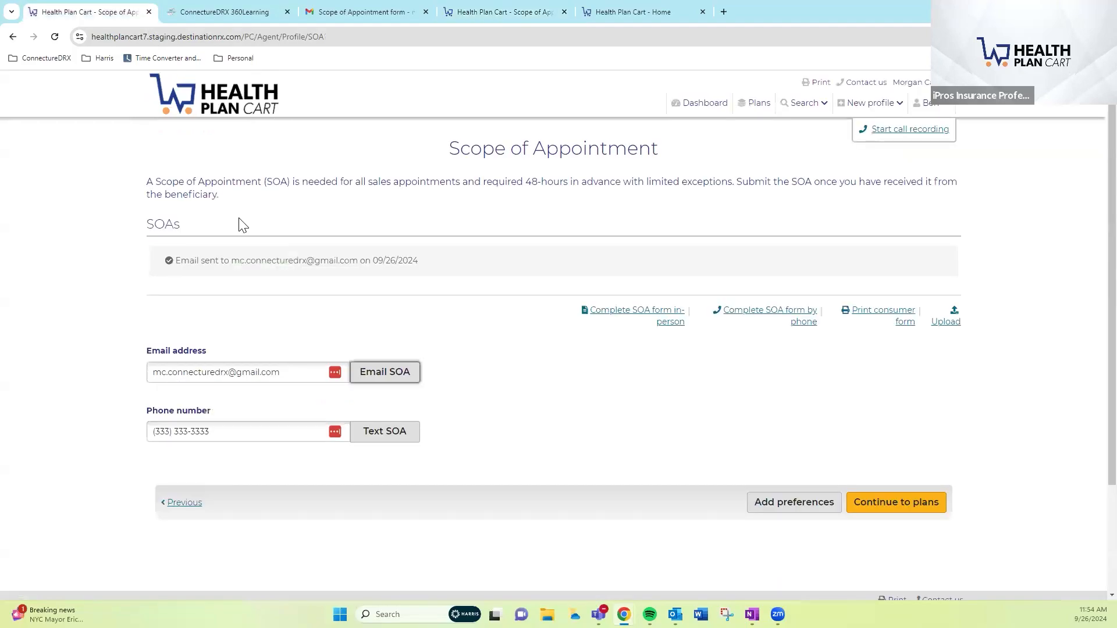
left_click(49, 37)
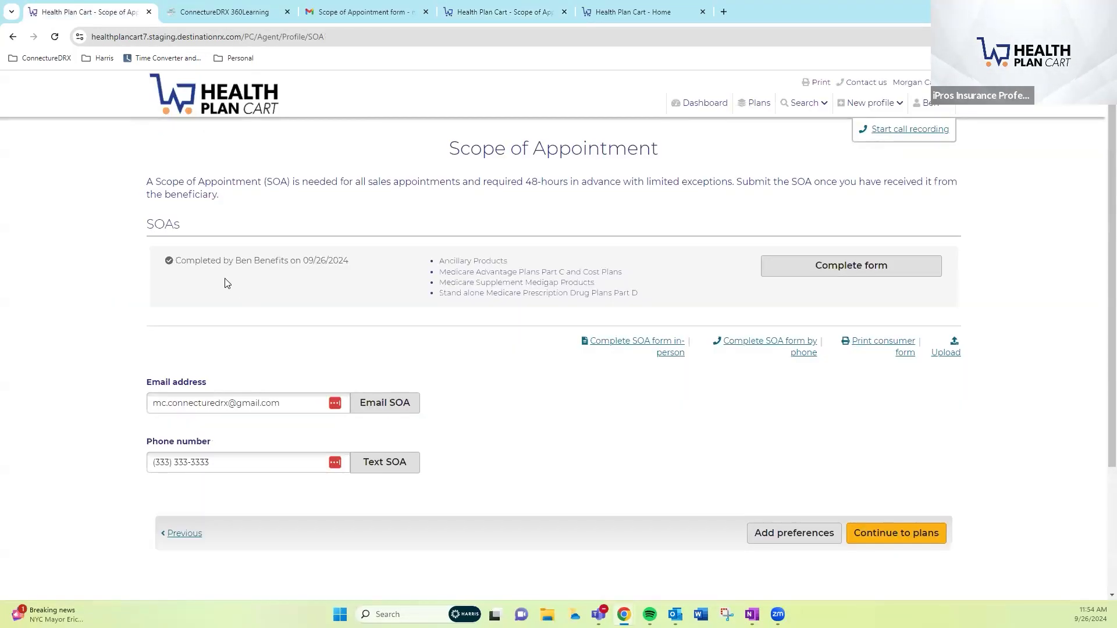
left_click_drag(177, 261, 294, 257)
double_click(357, 261)
left_click_drag(442, 259, 640, 294)
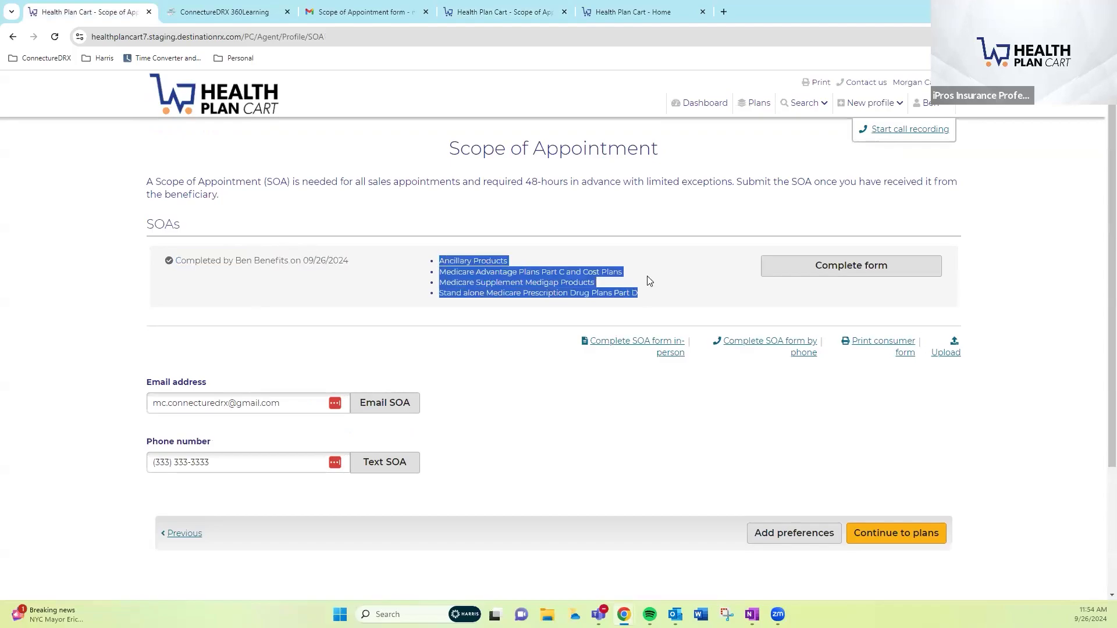
Open the agent's portion of the SOA form and set the initial method of contact to In person
left_click(808, 270)
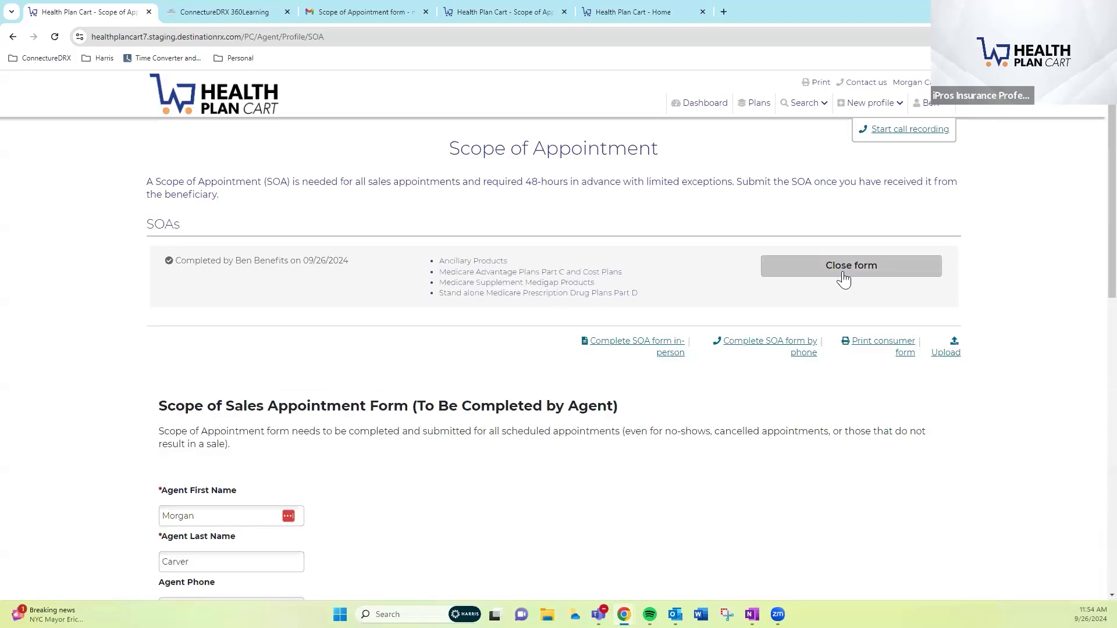
scroll(344, 314, "down", 2)
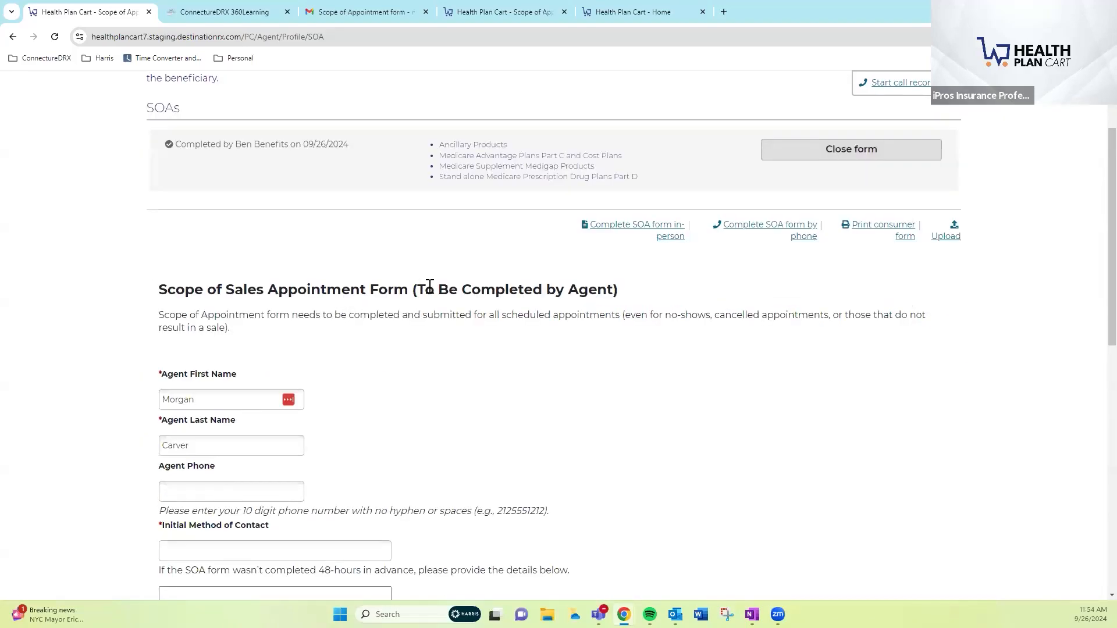
left_click_drag(421, 293, 614, 292)
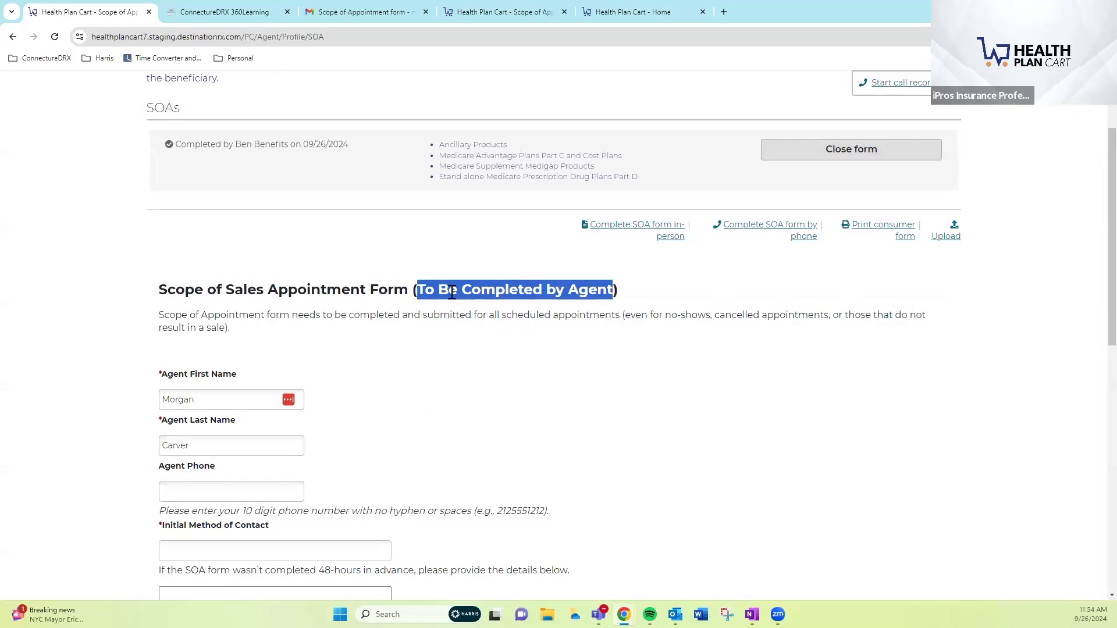
scroll(452, 292, "down", 2)
scroll(451, 299, "down", 1)
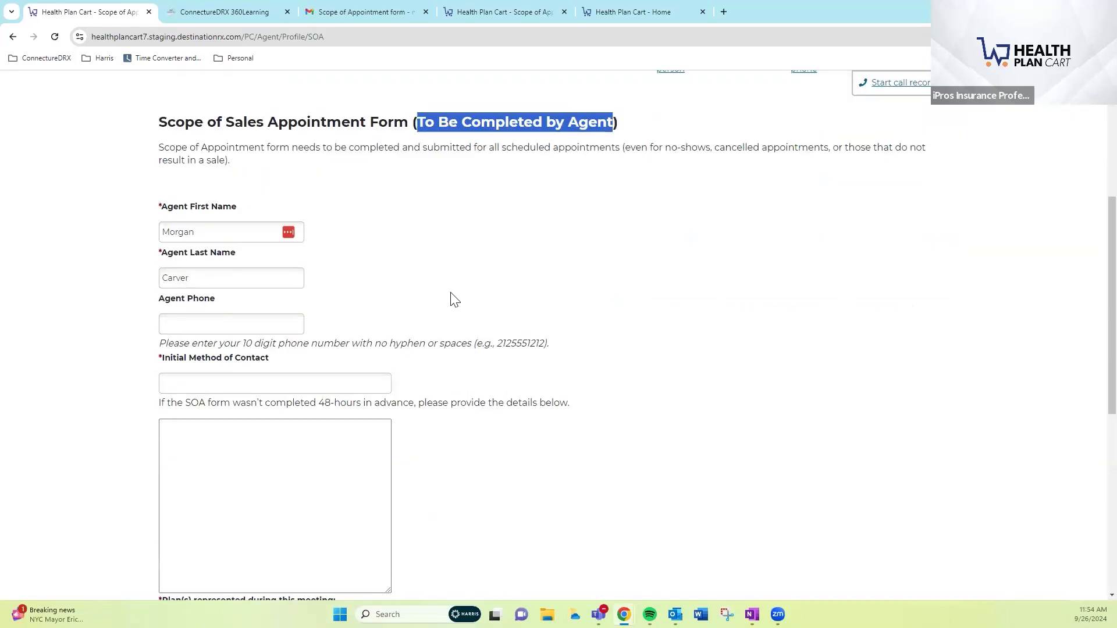
left_click(376, 372)
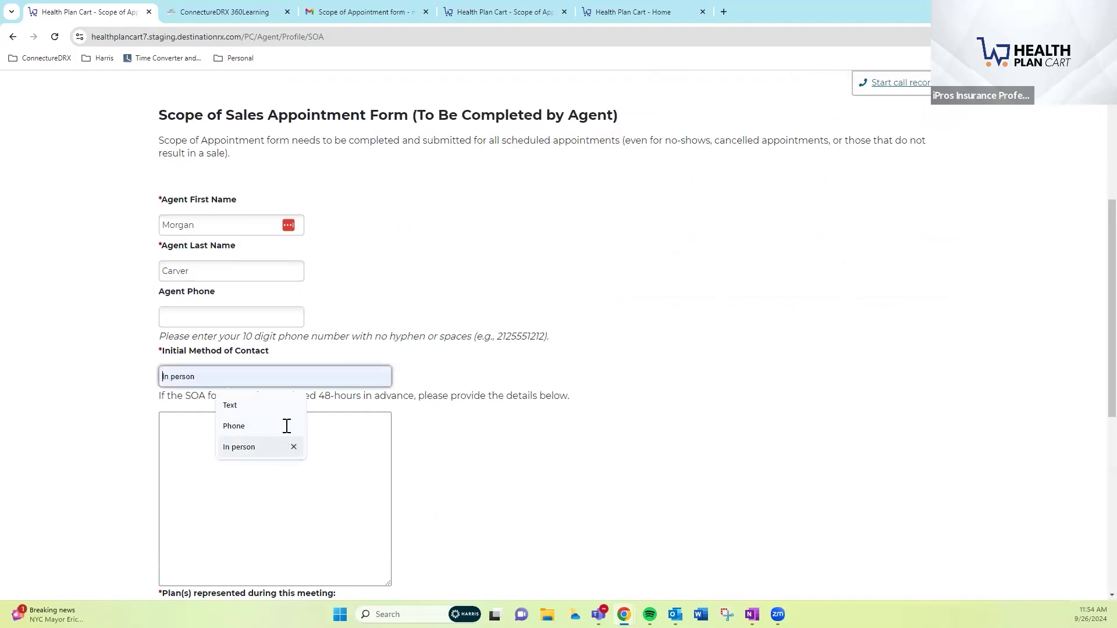
left_click(285, 445)
scroll(434, 305, "down", 1)
scroll(434, 306, "down", 2)
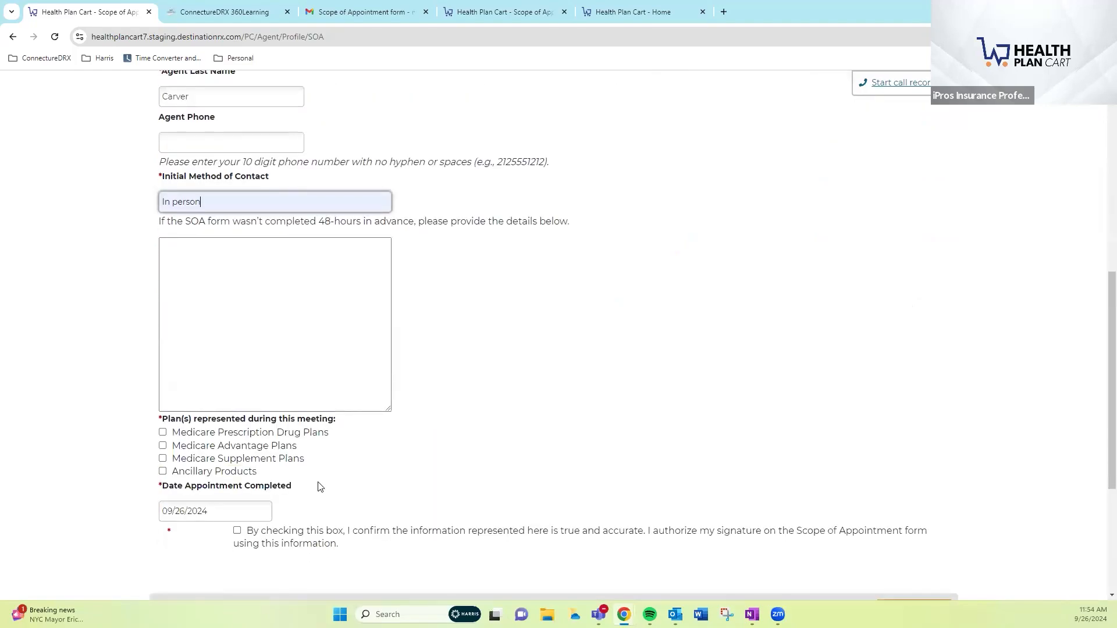
Mark all four plan types as represented during the meeting, accept the accuracy and signature statement, and submit the agent's form
left_click(162, 432)
left_click(162, 445)
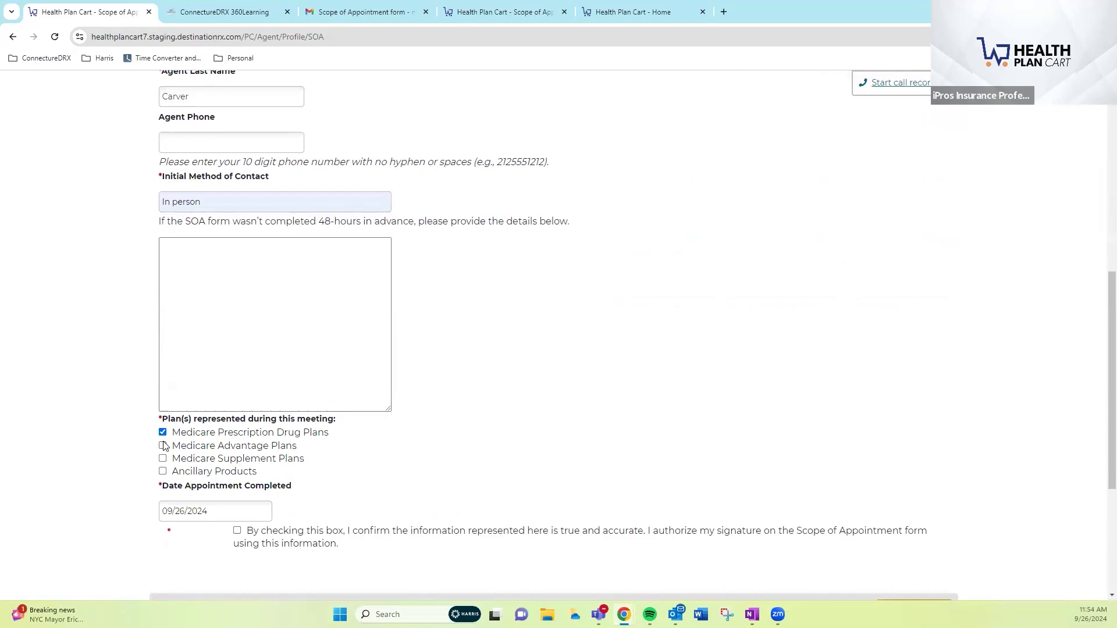
left_click(162, 458)
left_click(162, 471)
scroll(442, 448, "down", 1)
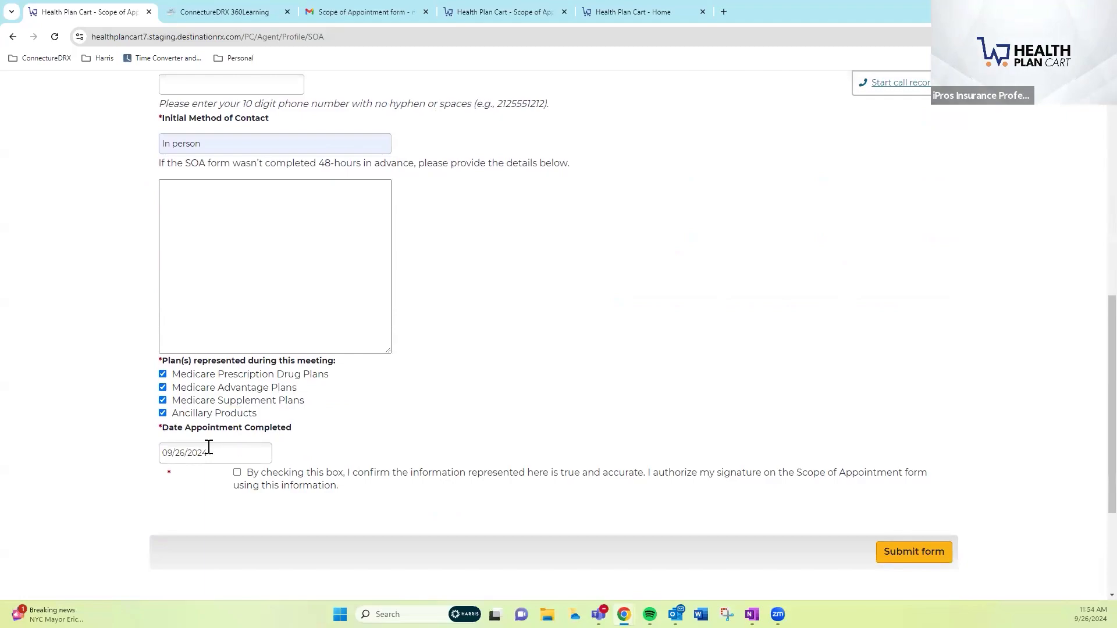
left_click(230, 456)
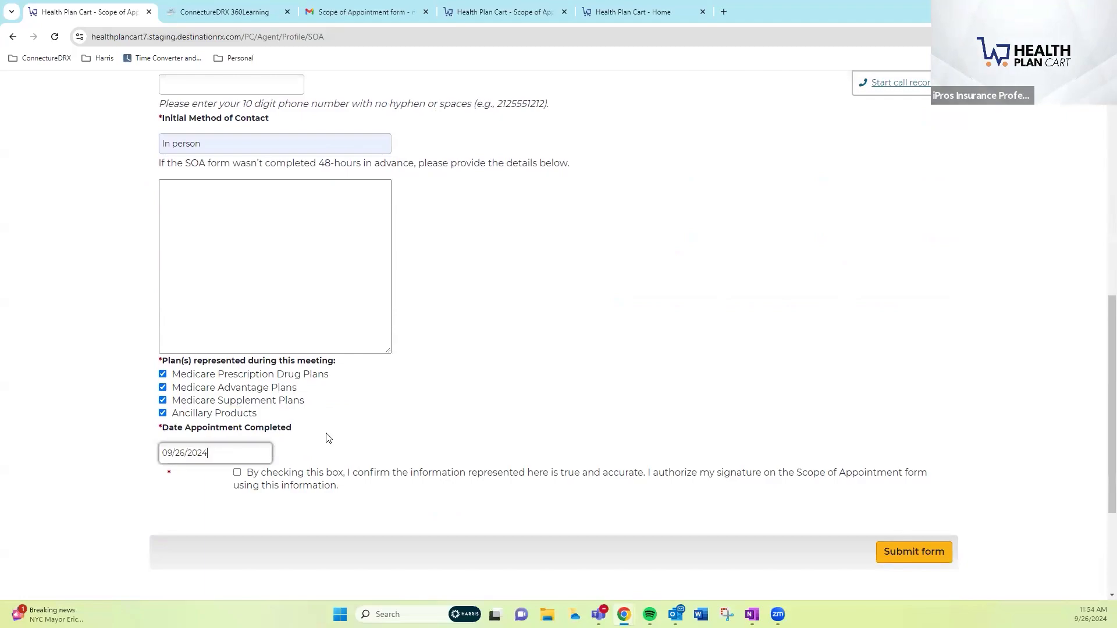
left_click(237, 472)
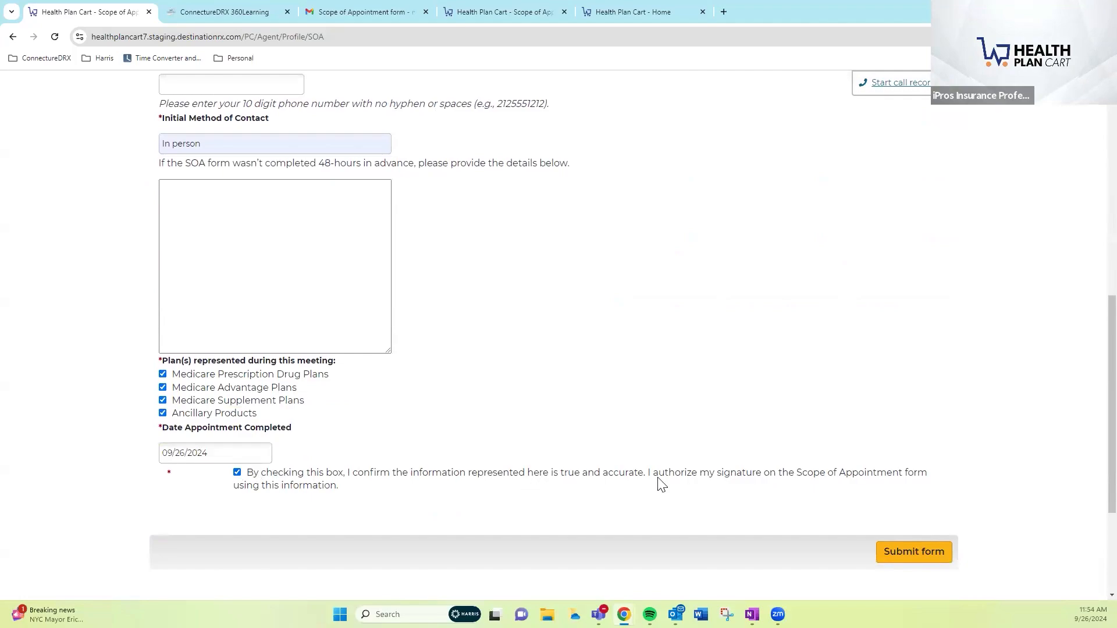
left_click(931, 558)
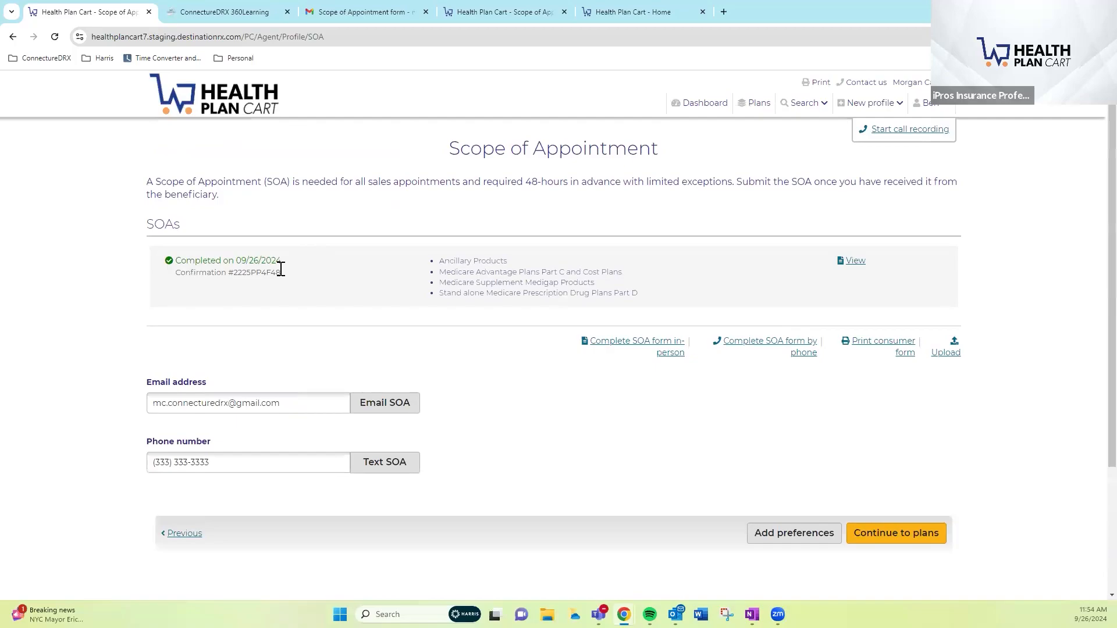
Check the SOA's completion status, open the completed form as a PDF and review both its beneficiary and agent pages
left_click_drag(281, 261, 176, 261)
left_click(275, 266)
left_click(854, 263)
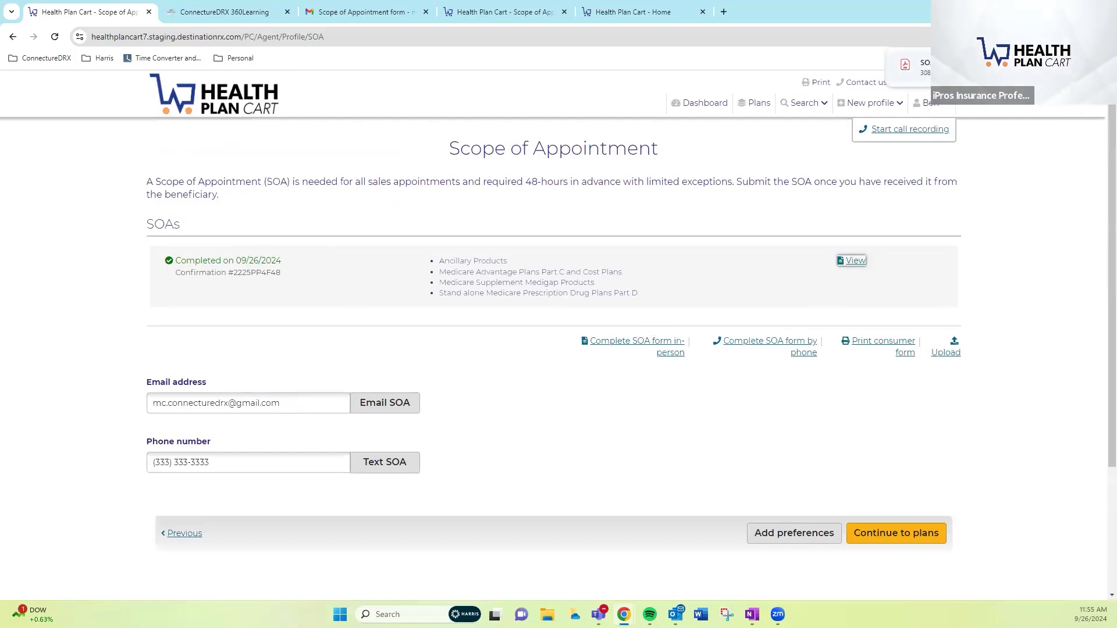
left_click(954, 66)
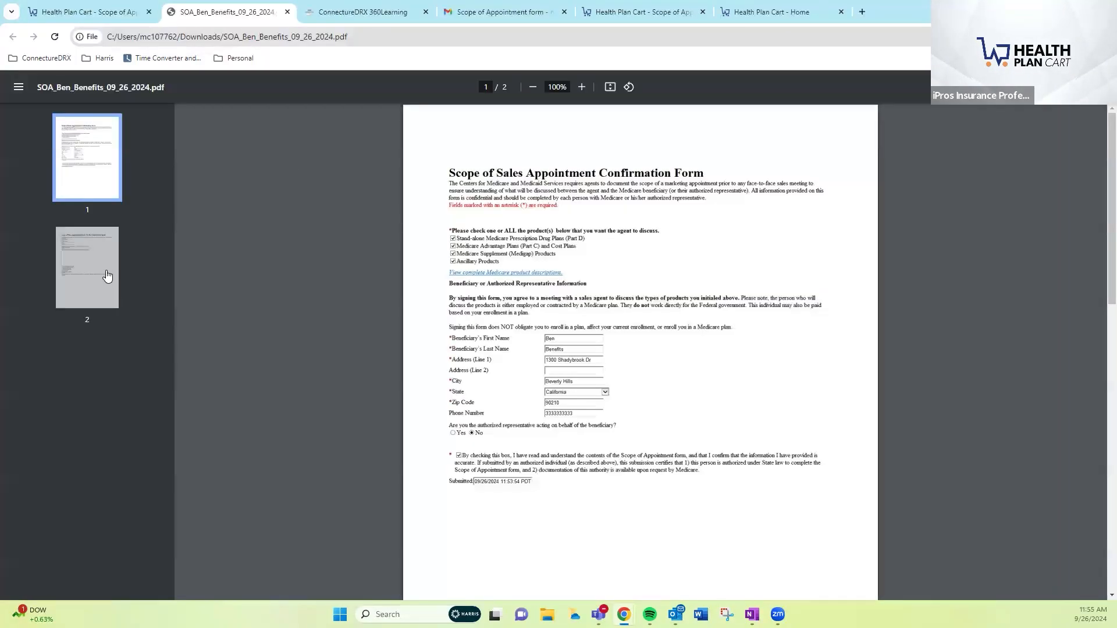
left_click(108, 275)
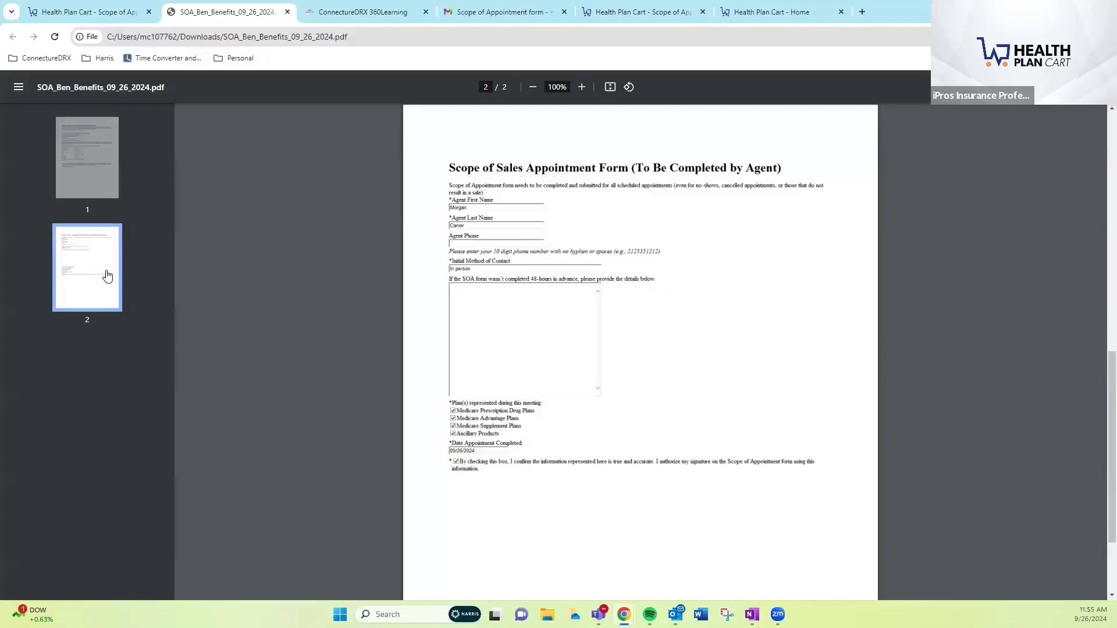
left_click(101, 172)
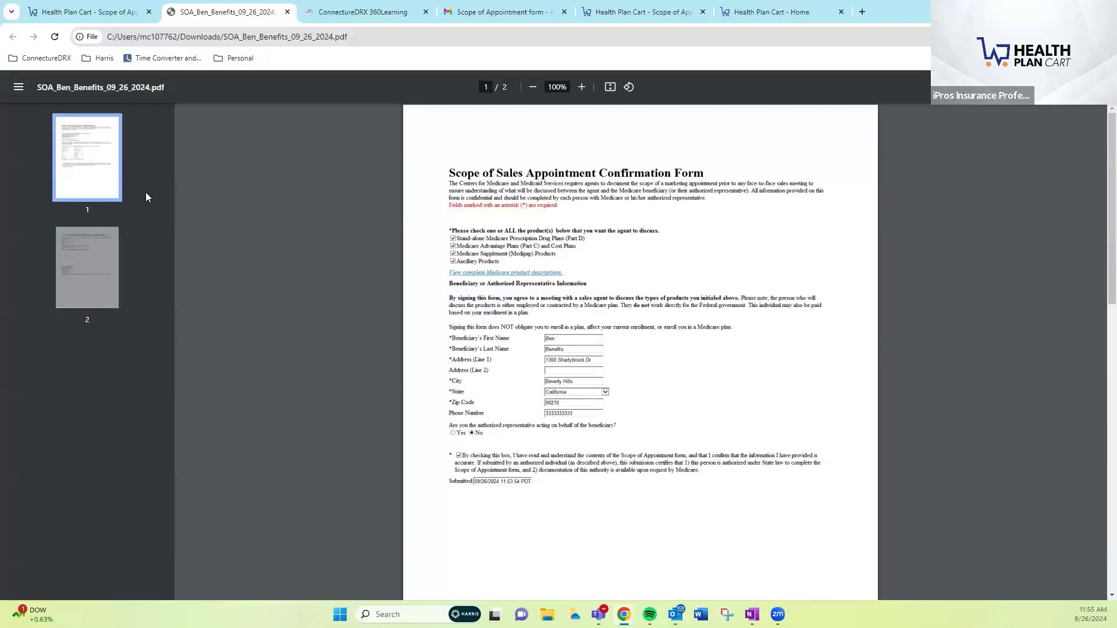
left_click(96, 250)
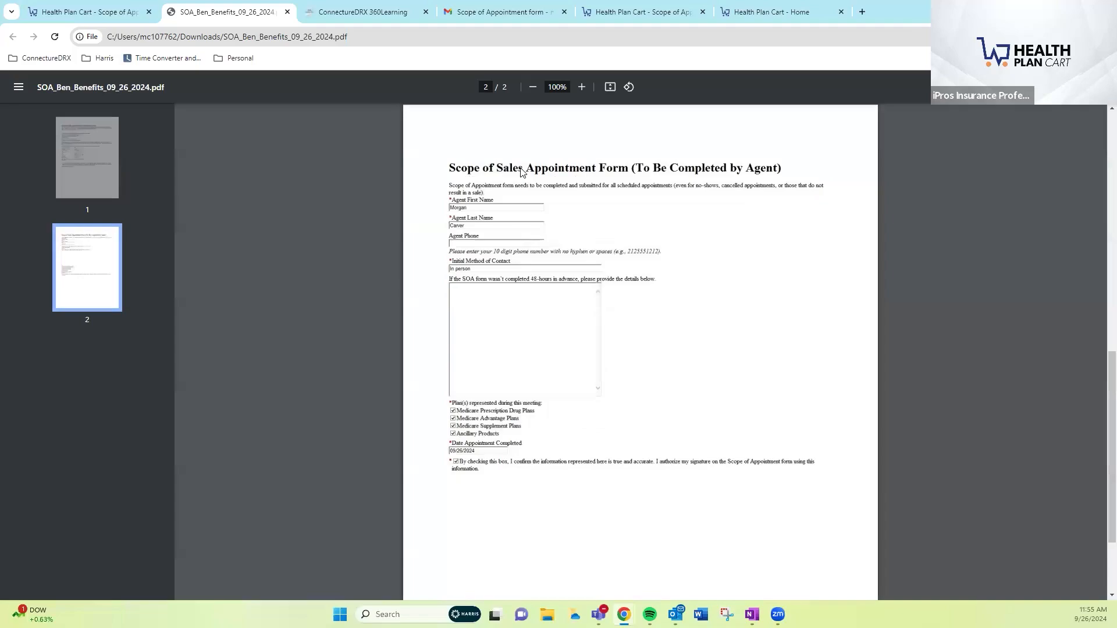
Return to the portal, open the beneficiary's profile and review its SOA status, notes, tasks, eligibility and history sections
left_click(91, 12)
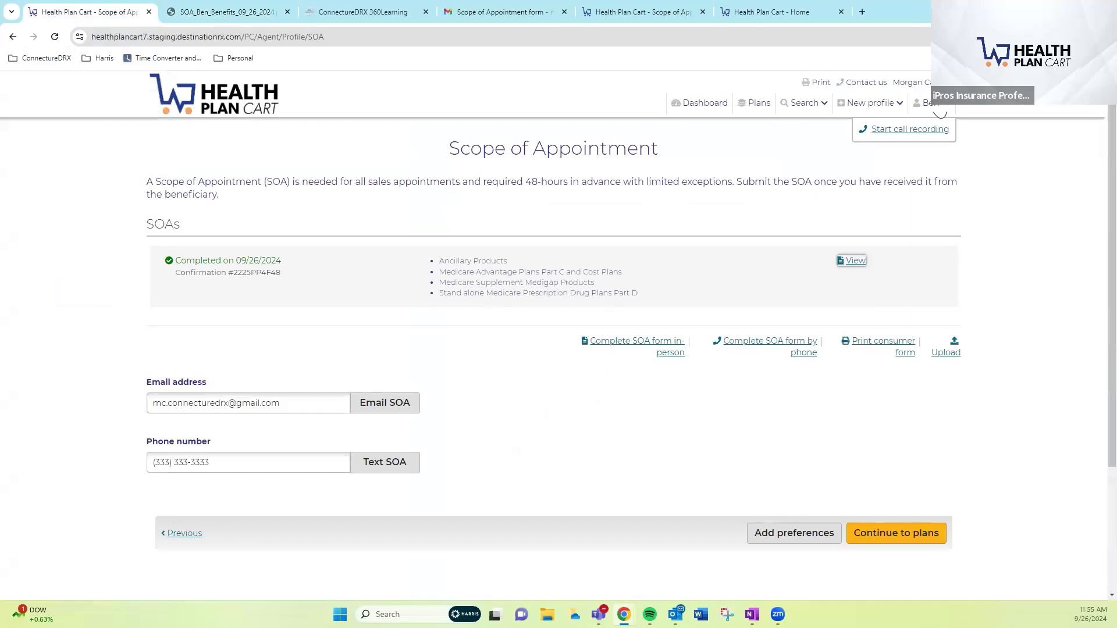
mouse_move(871, 102)
left_click(844, 131)
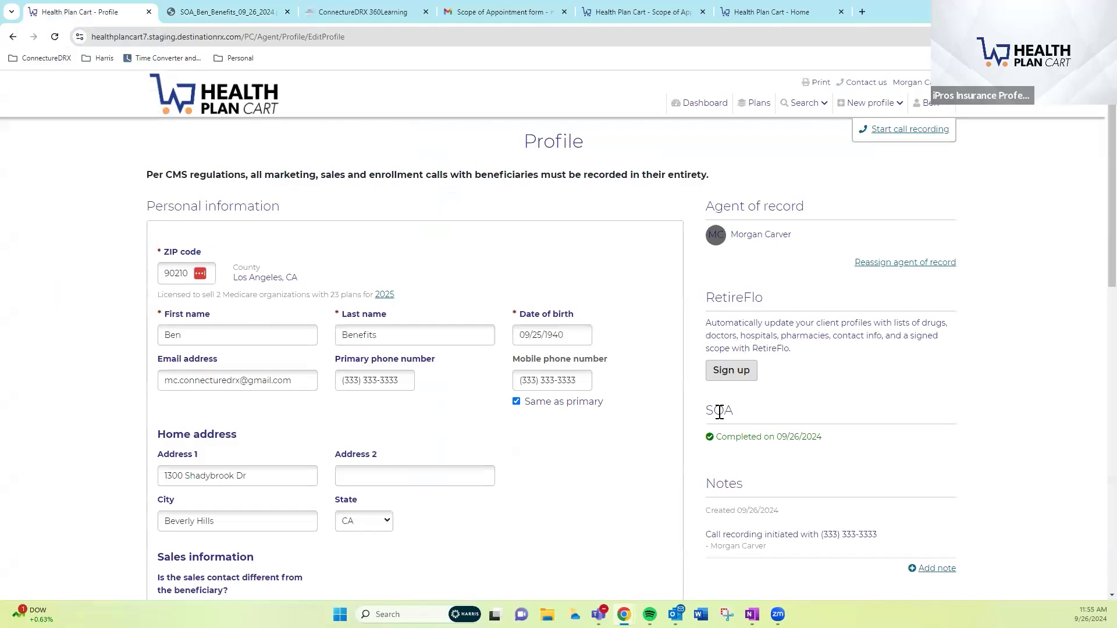
left_click_drag(719, 411, 750, 415)
scroll(752, 413, "down", 3)
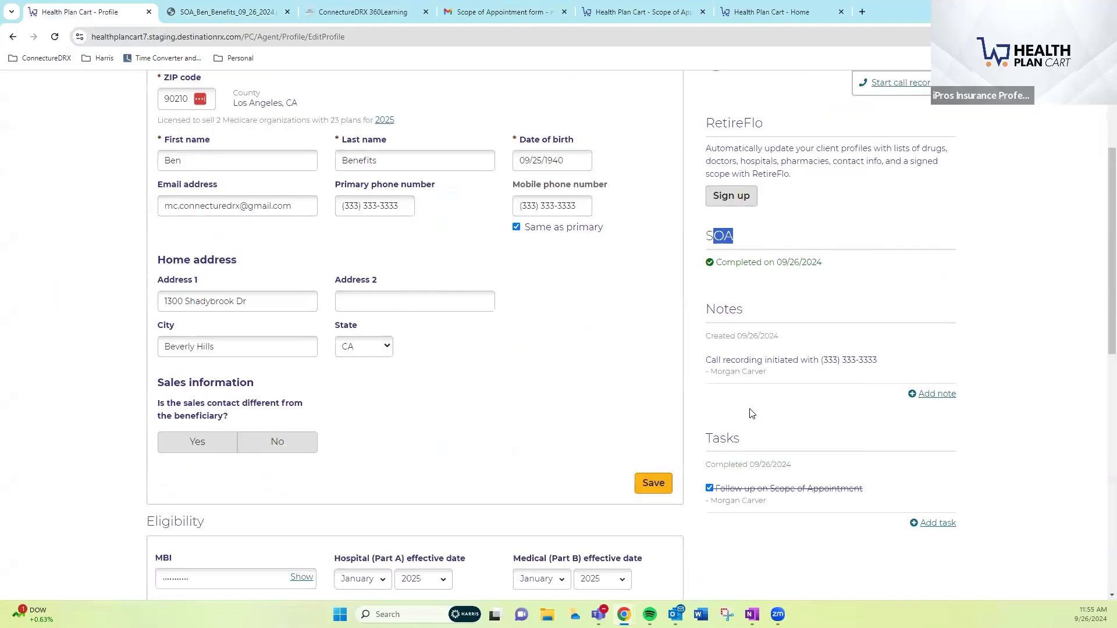
scroll(752, 413, "down", 2)
scroll(750, 415, "down", 3)
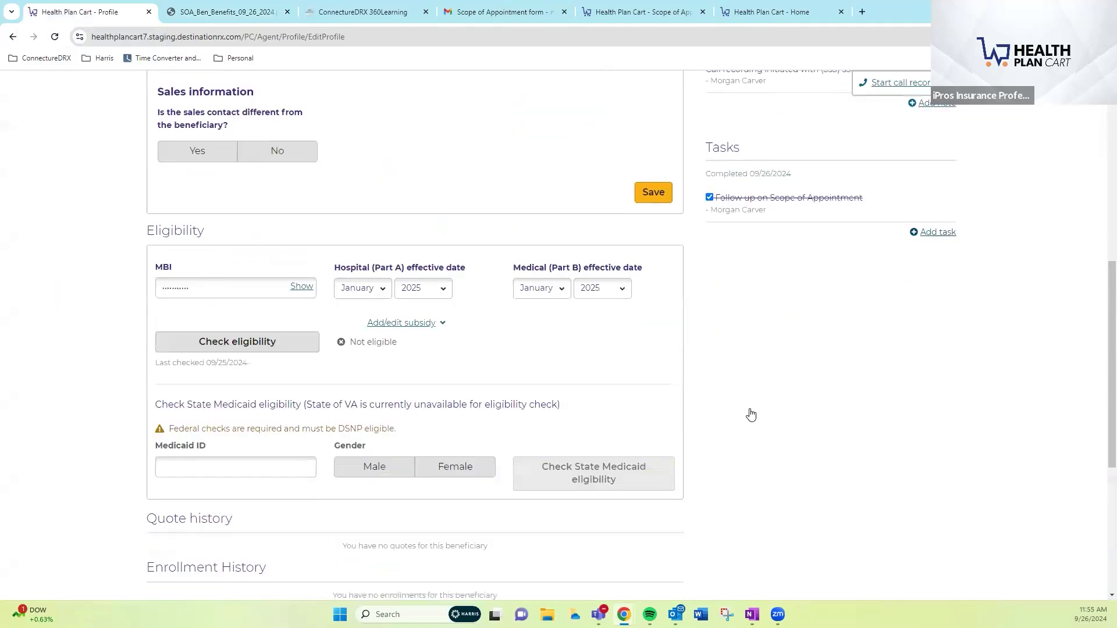
scroll(749, 413, "down", 3)
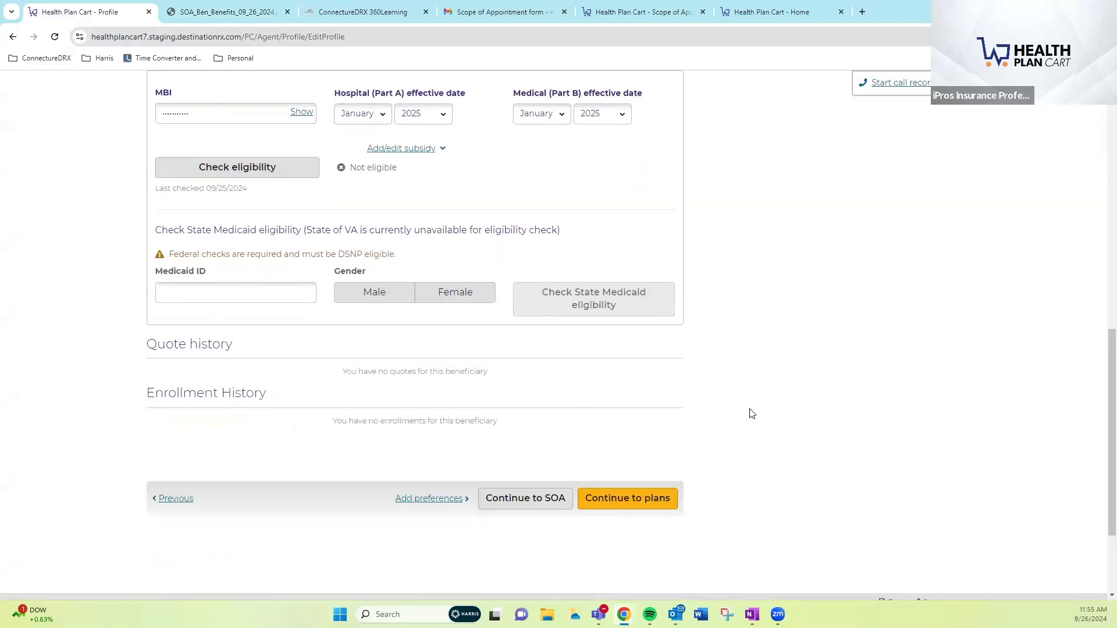
Start adding preferences, choosing Medical and prescription drug coverage with Medicaid as the extra help, and continue to the Health questions
left_click(436, 499)
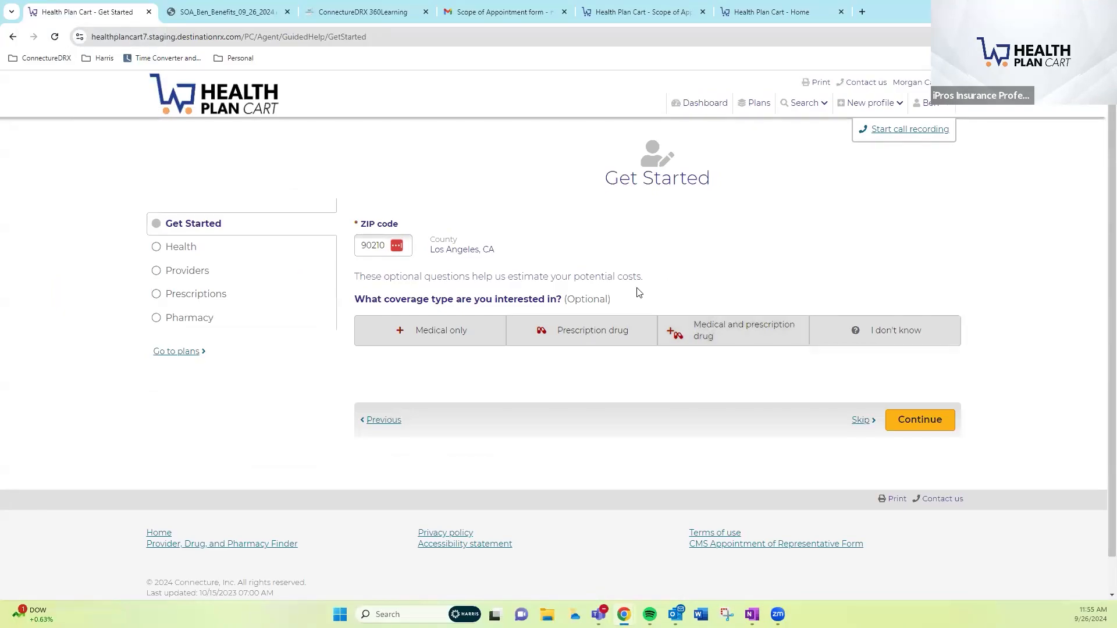
left_click(743, 335)
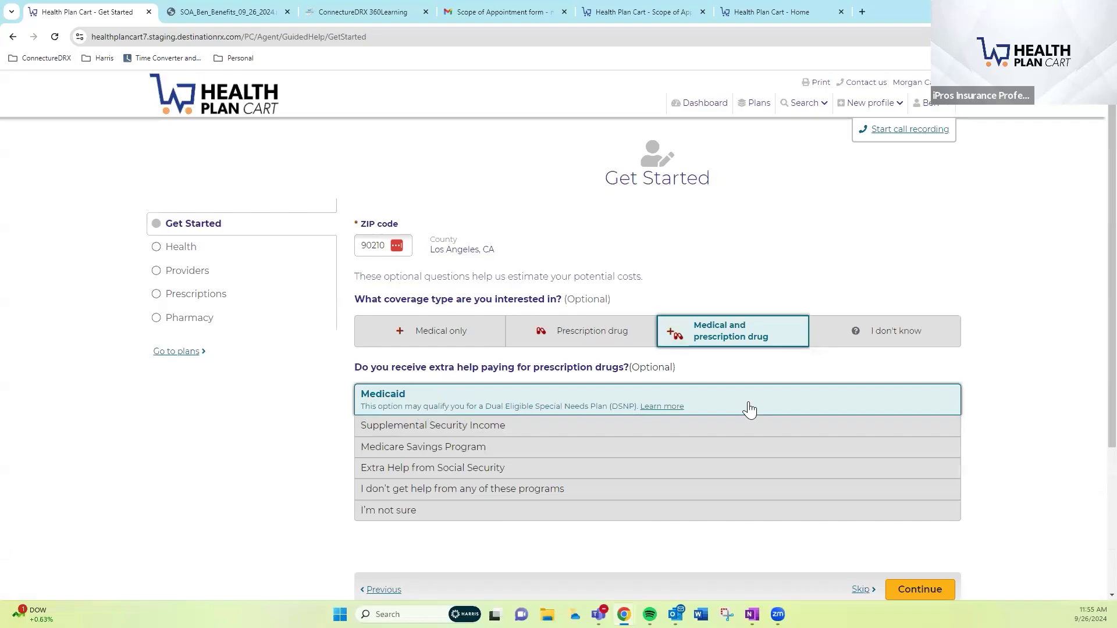
scroll(755, 408, "down", 1)
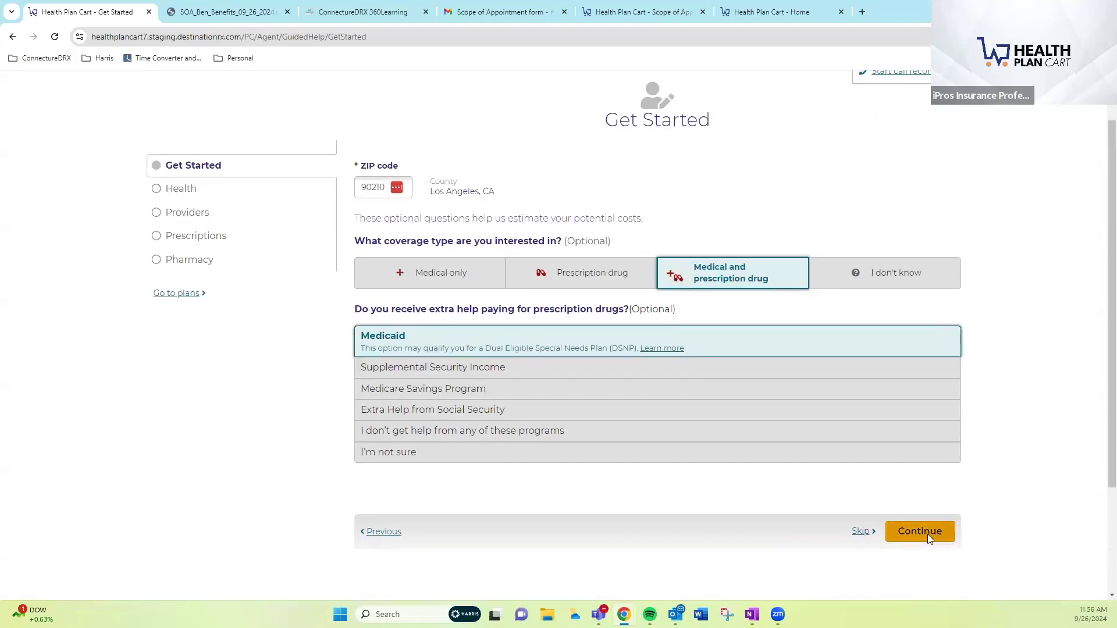
left_click(928, 534)
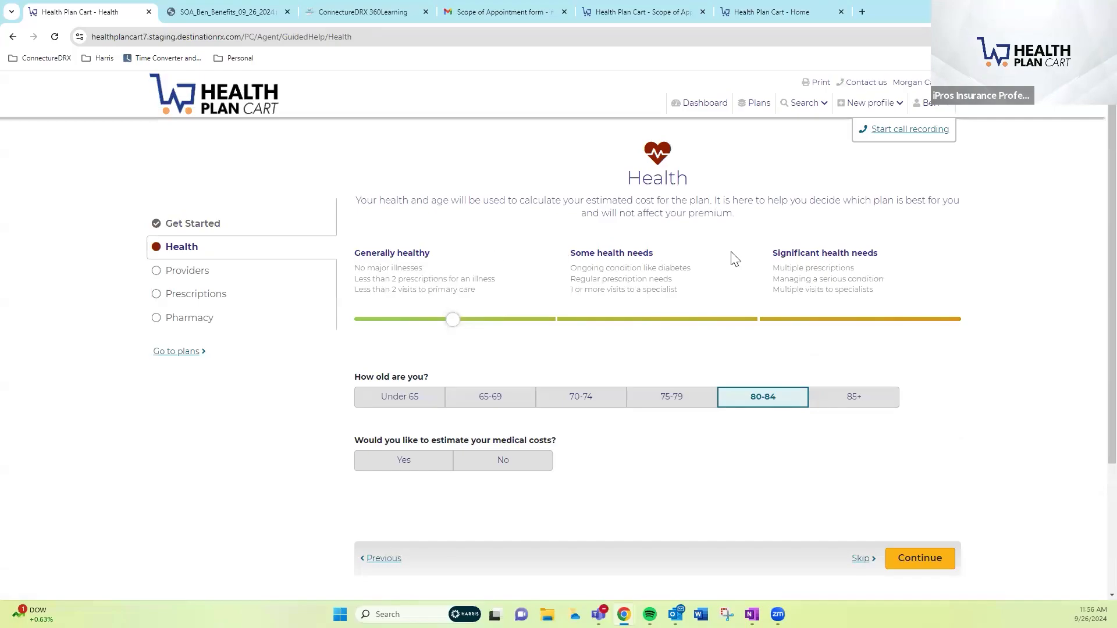
Set the health level to Some health needs, opt to estimate medical costs and review the annual benefit usage table
left_click(661, 319)
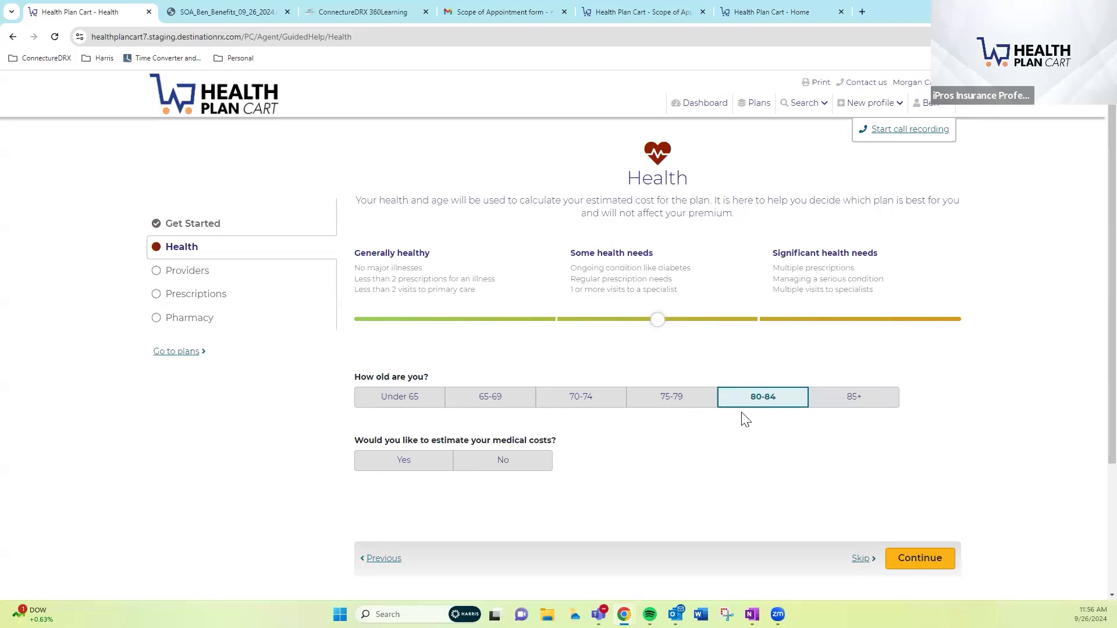
scroll(750, 426, "down", 1)
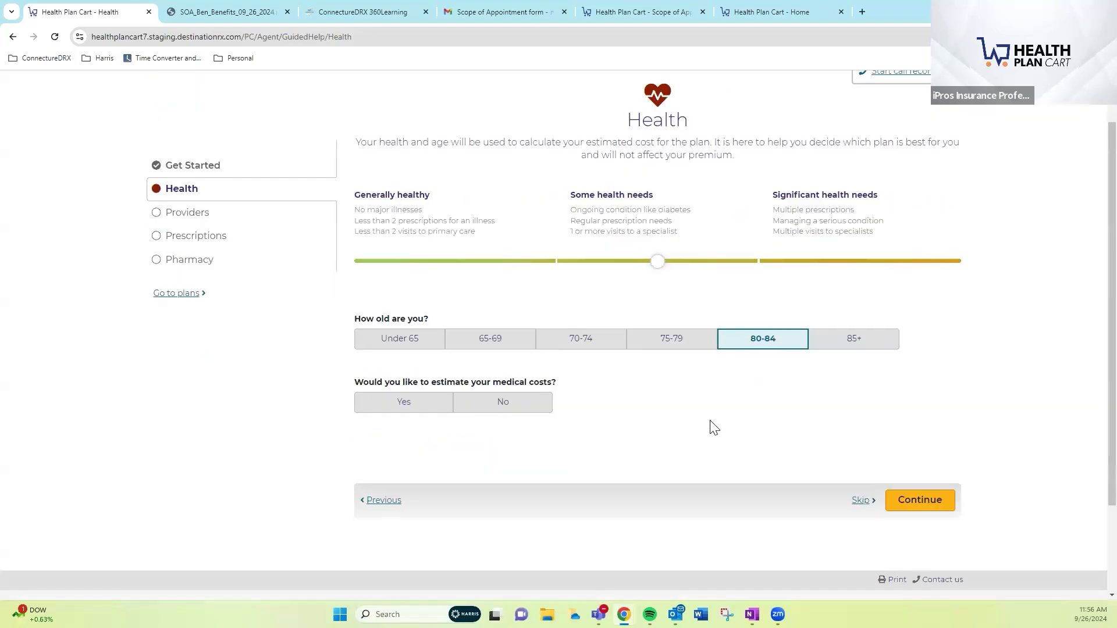
left_click(433, 400)
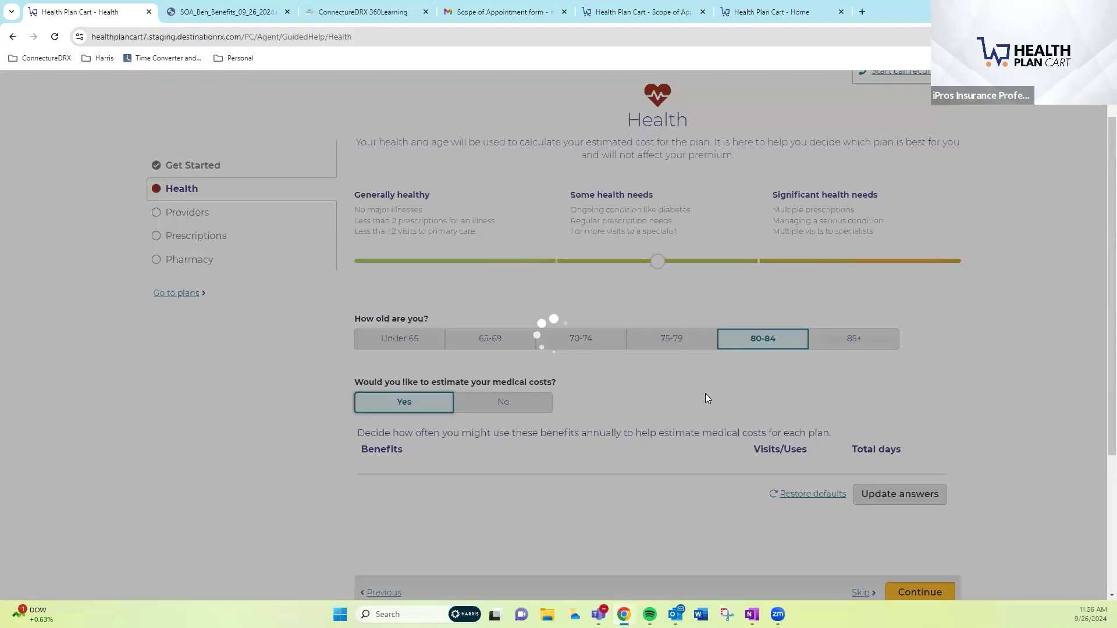
scroll(645, 402, "down", 3)
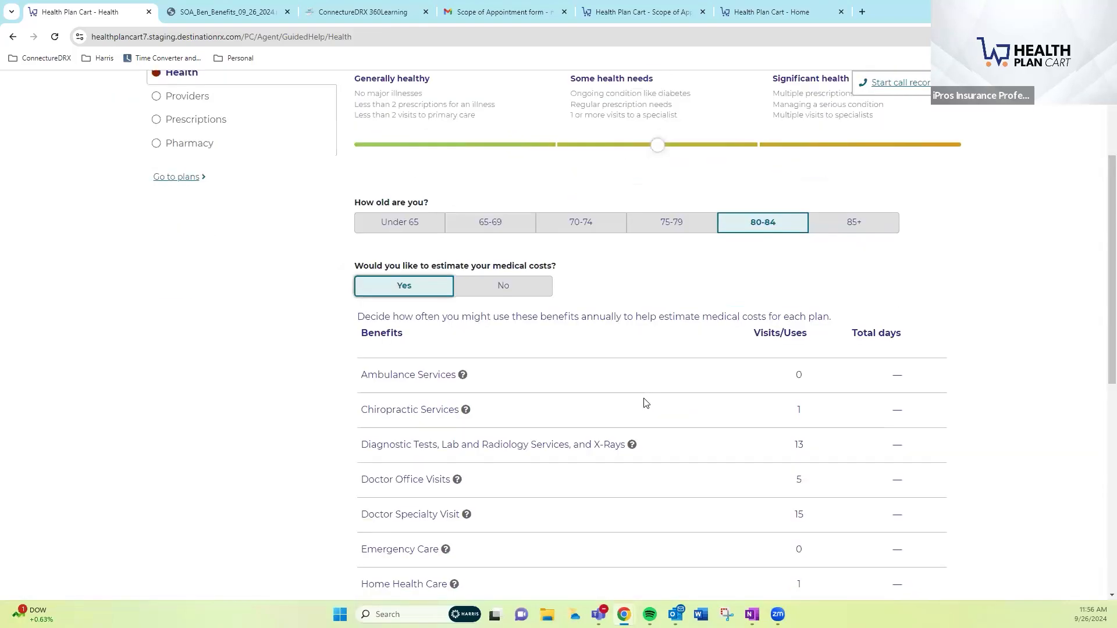
left_click_drag(376, 275, 404, 276)
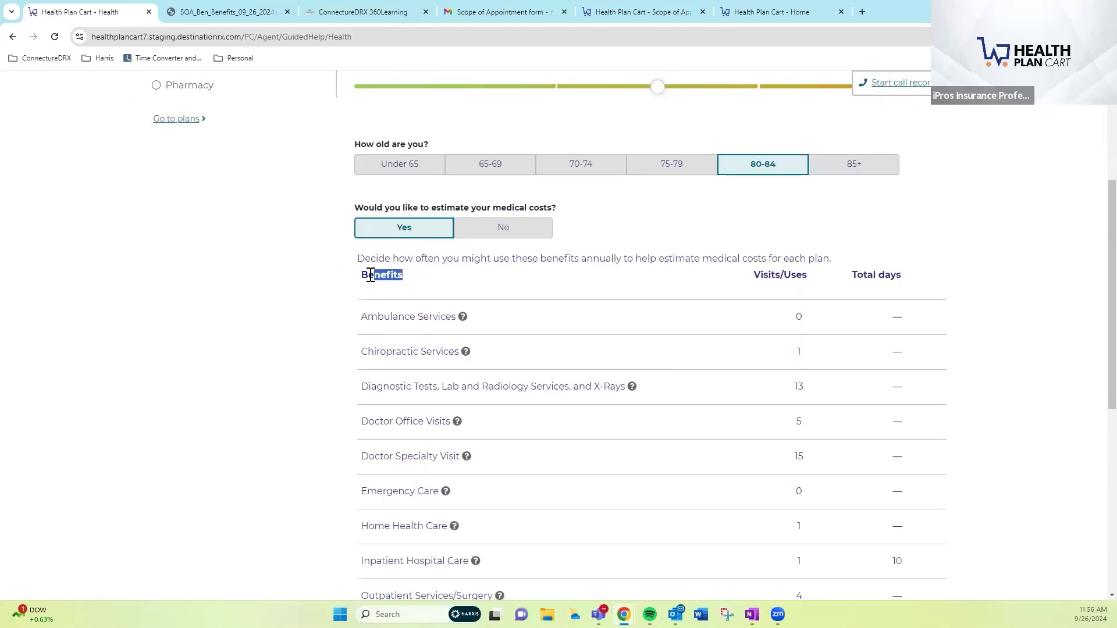
scroll(658, 322, "down", 2)
scroll(818, 300, "down", 1)
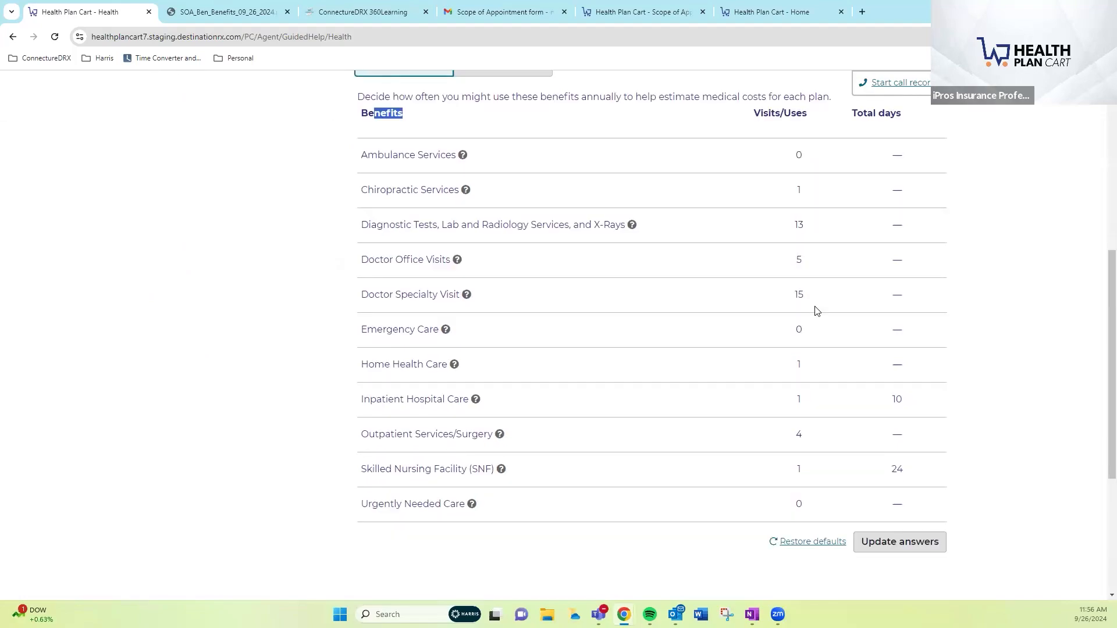
Update the benefit usage to 20 Doctor Specialty Visits and 20 Inpatient Hospital Care days, save it and continue to Providers
left_click(914, 531)
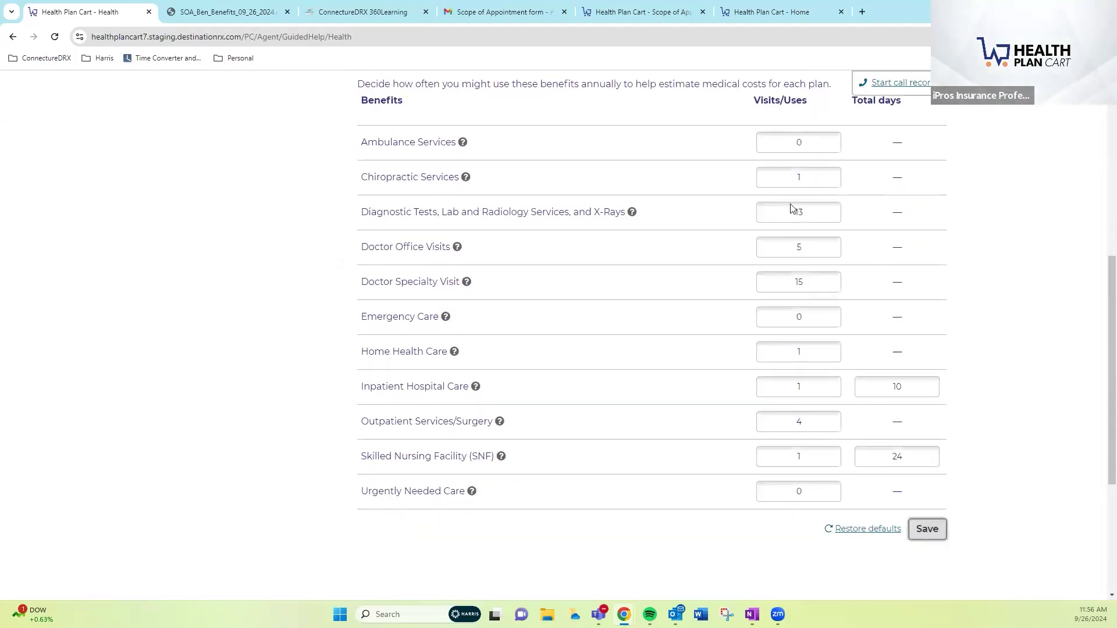
left_click(788, 212)
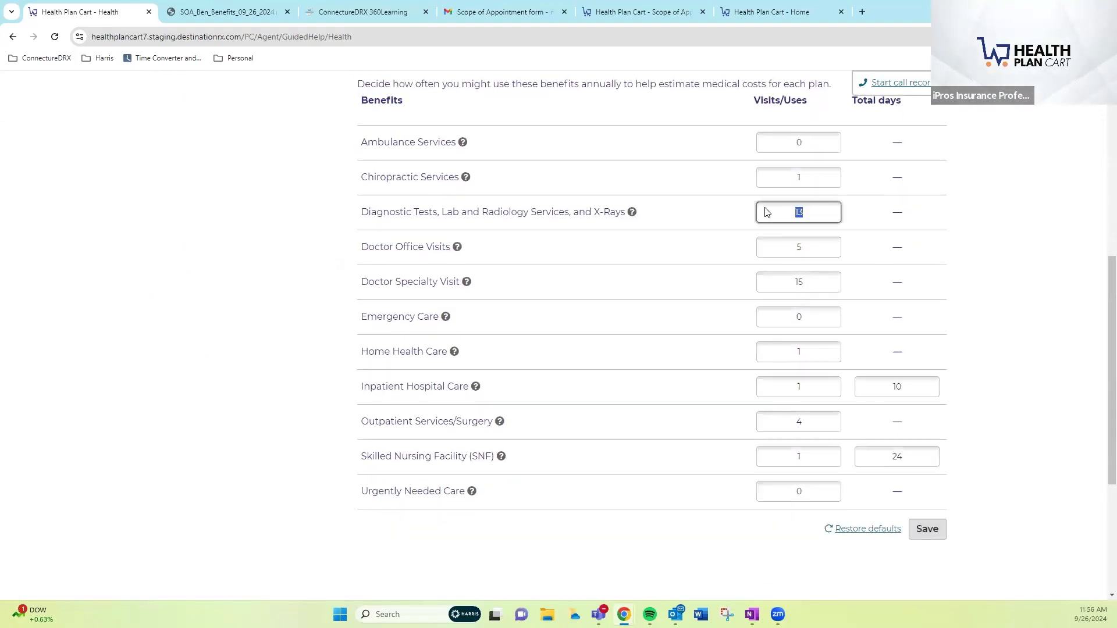
left_click(818, 283)
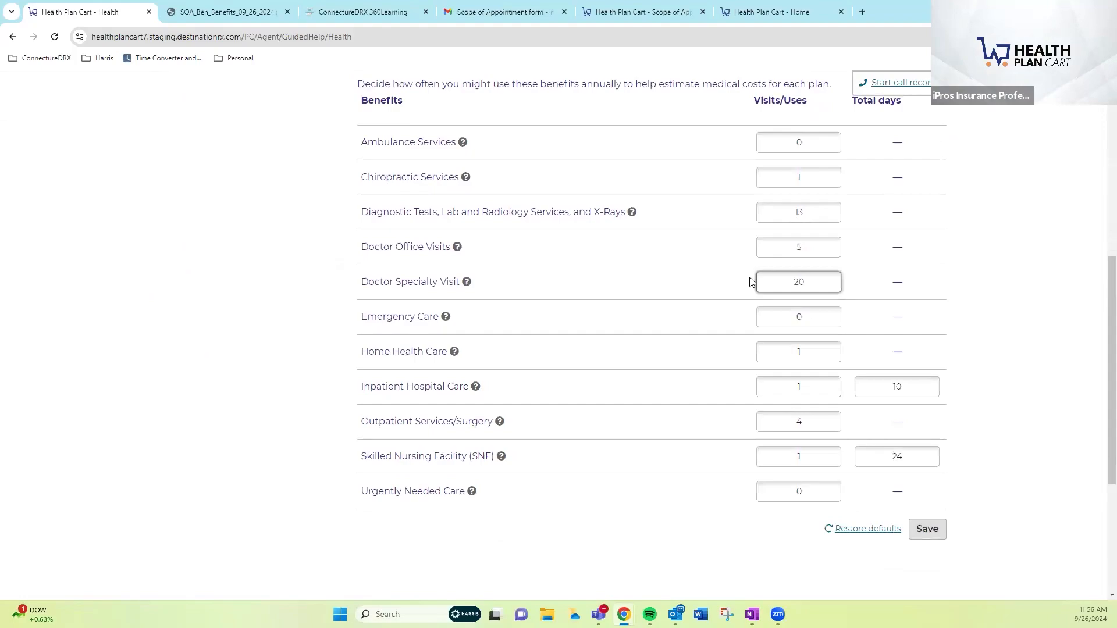
double_click(903, 390)
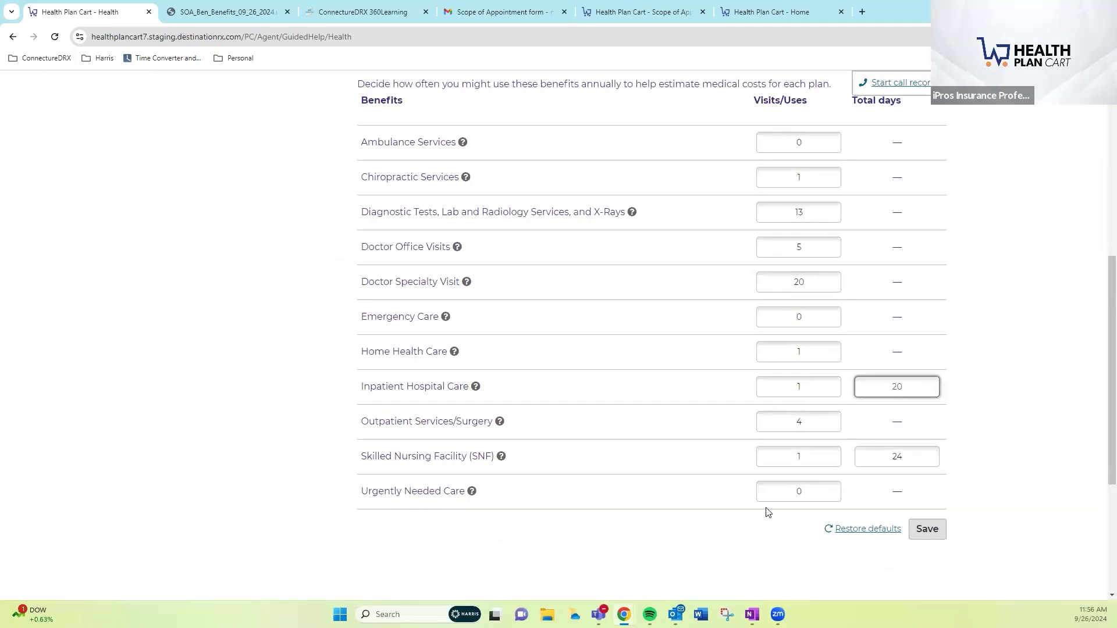
left_click(926, 530)
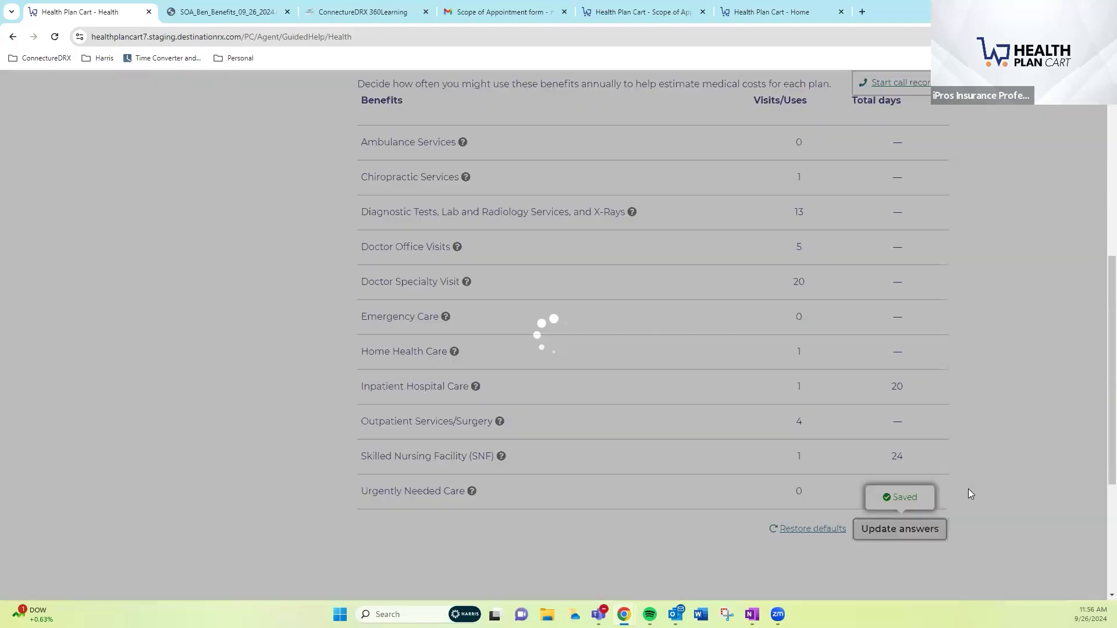
scroll(970, 494, "down", 2)
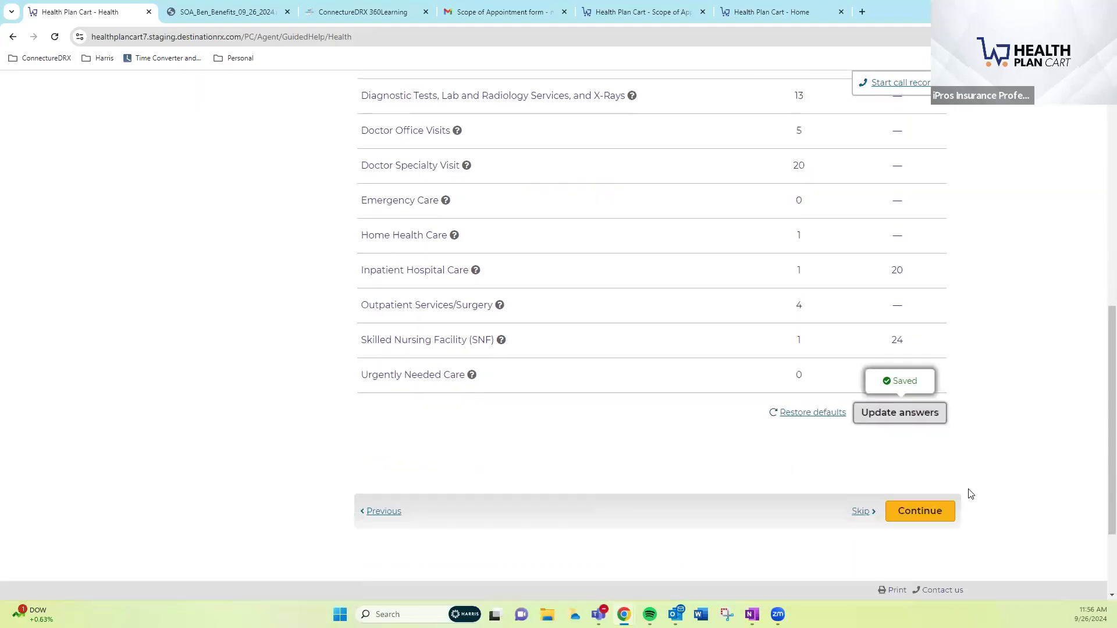
left_click(934, 507)
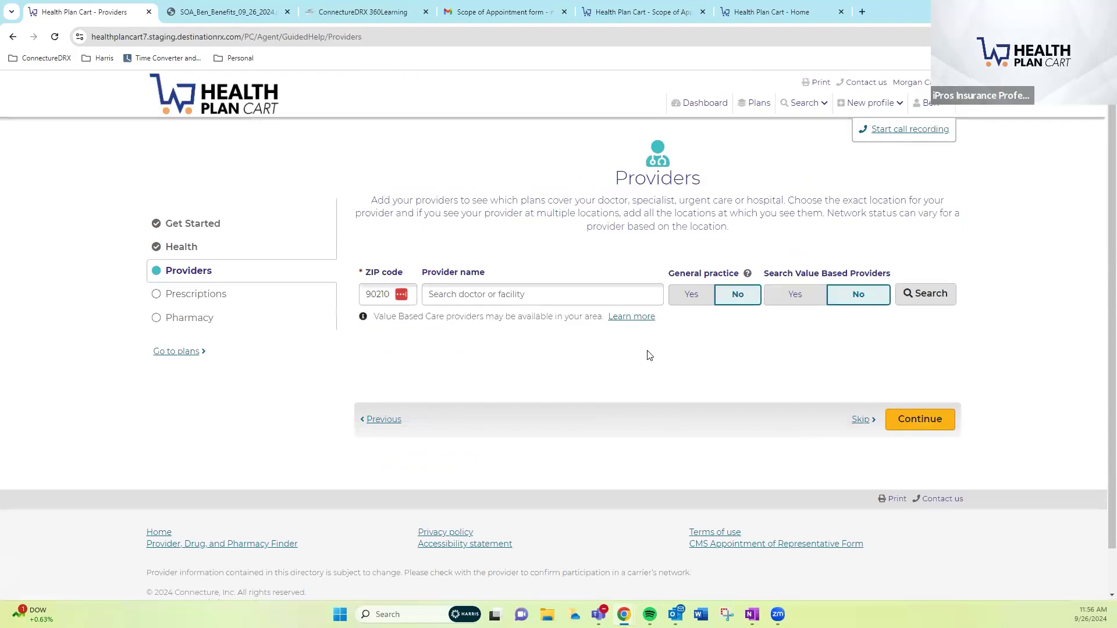
Search for the beneficiary's providers by surname, leaving the general practice and Value Based filters at No
left_click(599, 290)
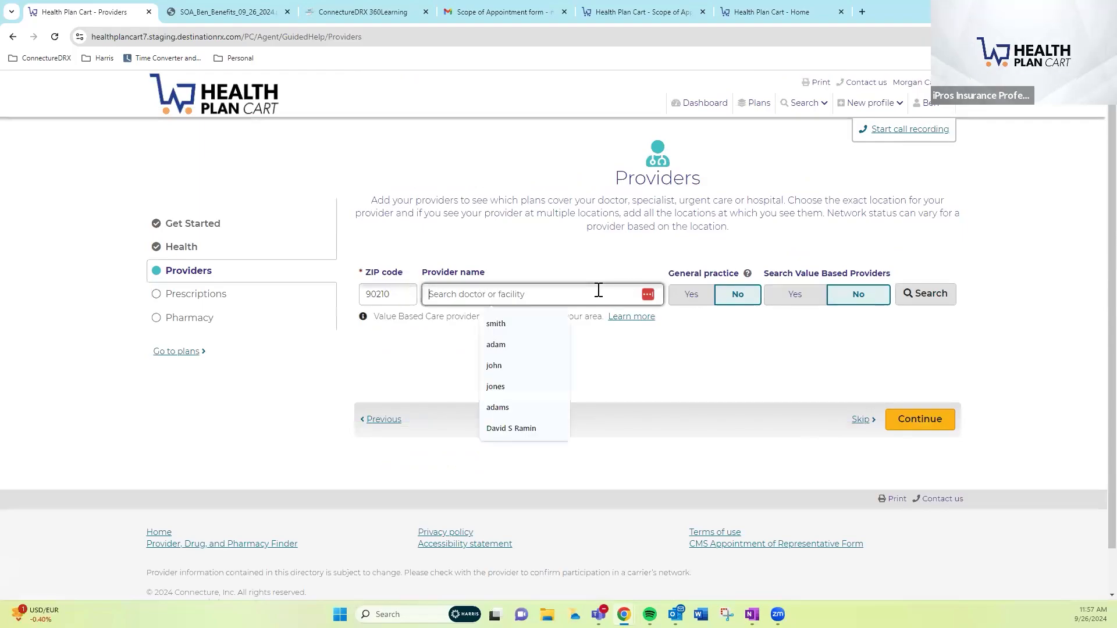
type("johnson")
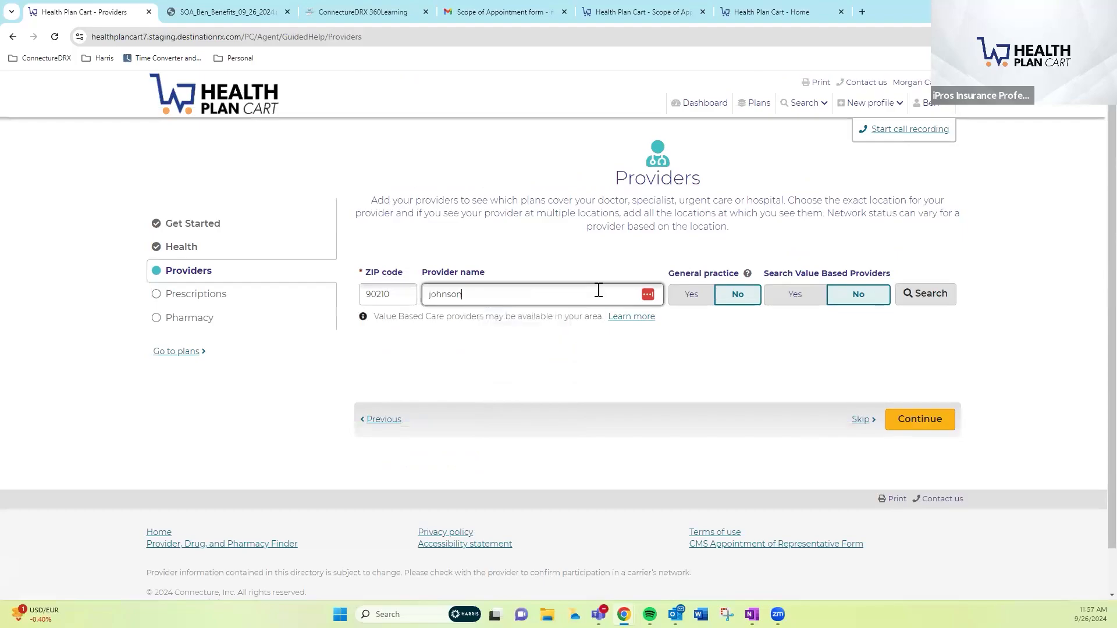
left_click(933, 297)
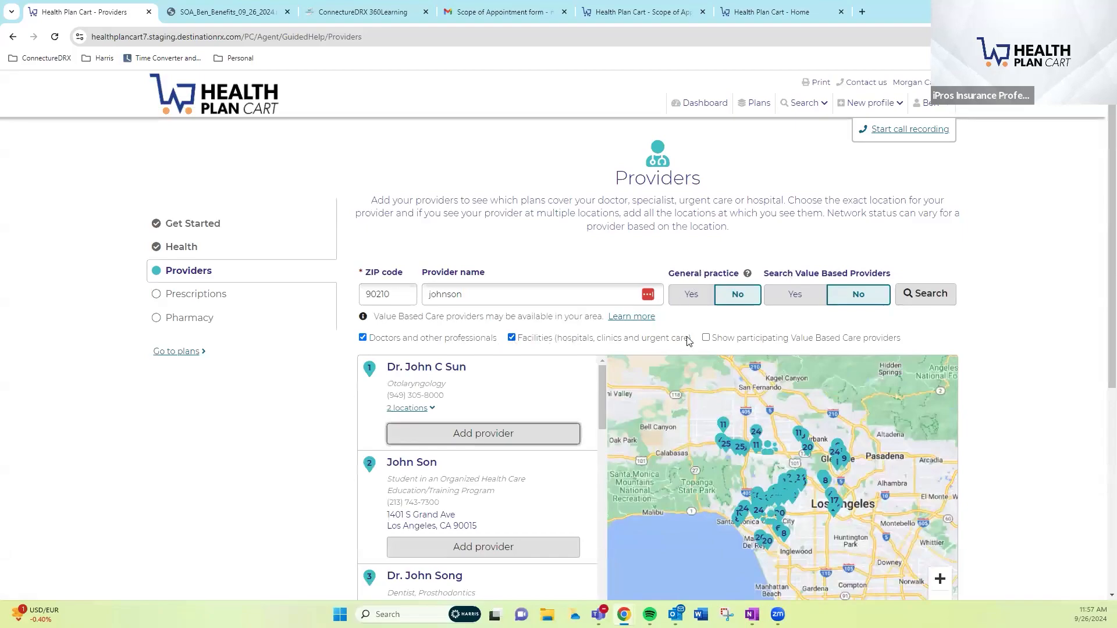
Look through the provider search results and check the office locations of the first listed otolaryngologist
scroll(1005, 386, "down", 2)
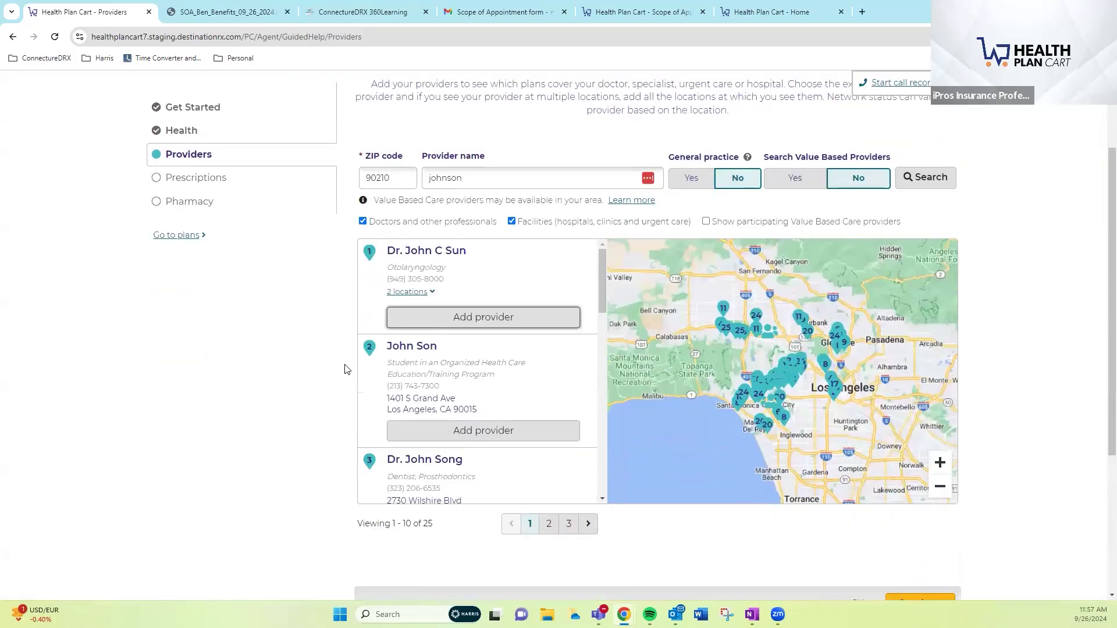
left_click(410, 291)
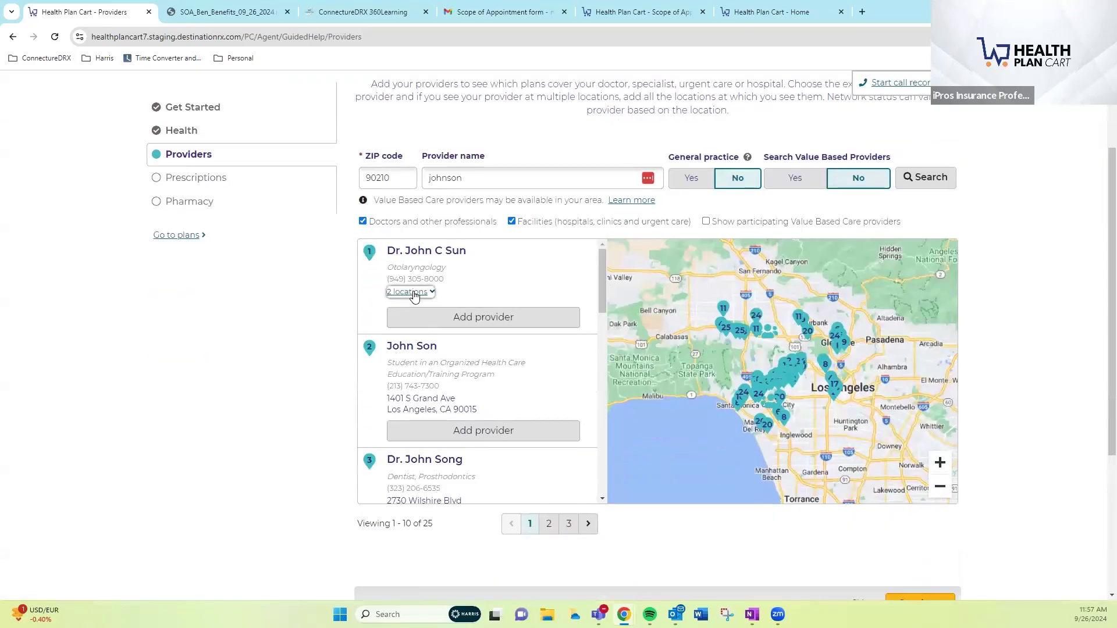
left_click(284, 372)
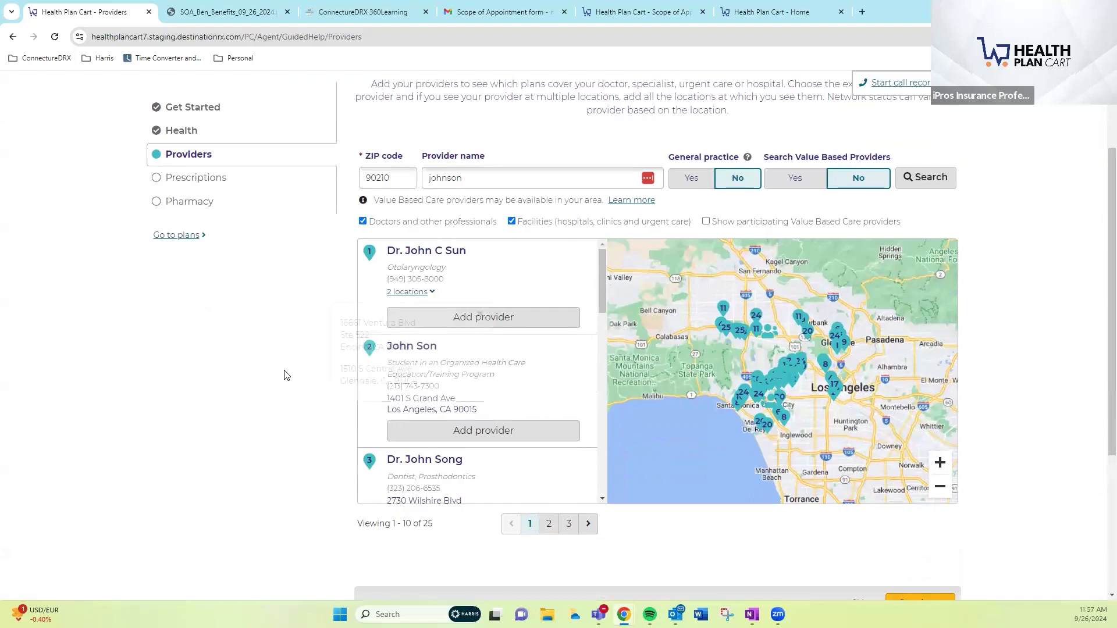
scroll(497, 386, "down", 4)
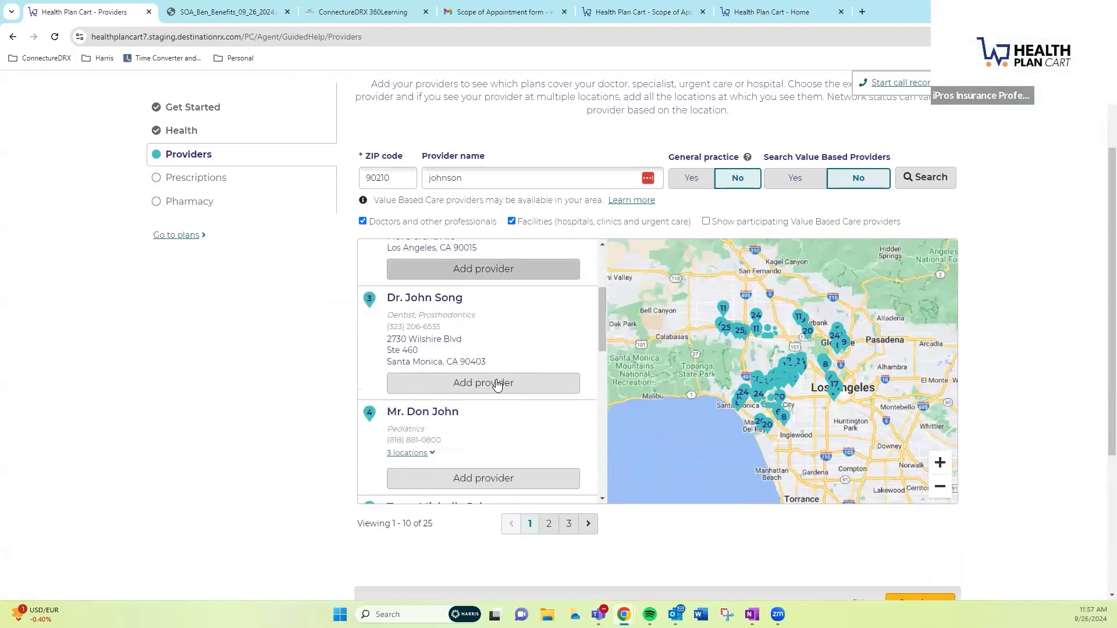
scroll(497, 387, "down", 1)
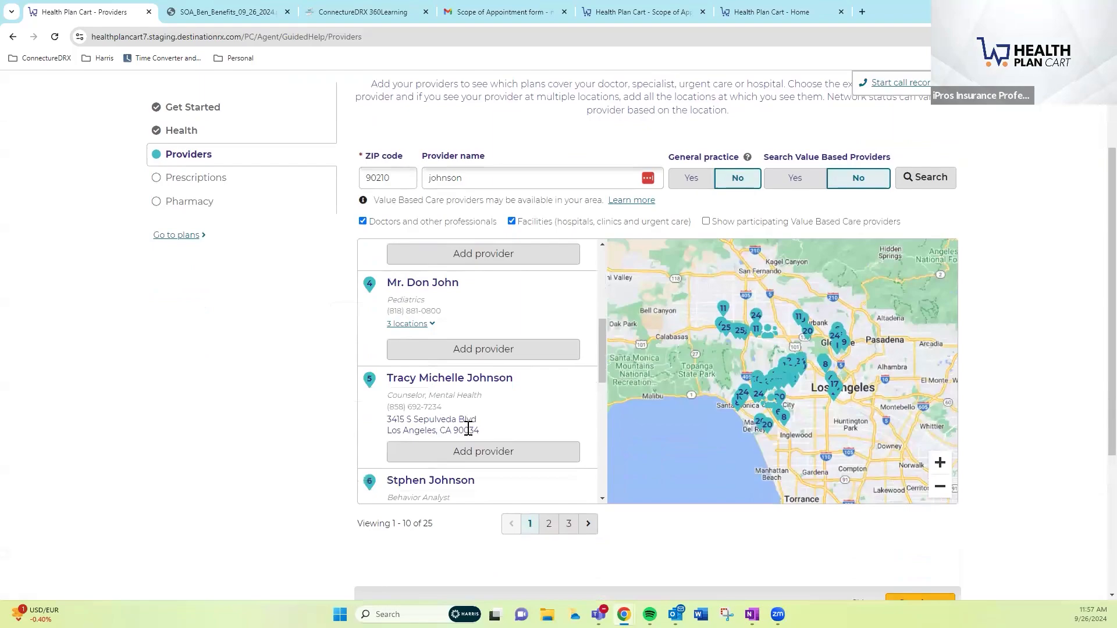
Check the behavior analyst's office locations, then add this provider at the Los Angeles location, leaving primary care physician at No
scroll(429, 406, "down", 2)
left_click(429, 407)
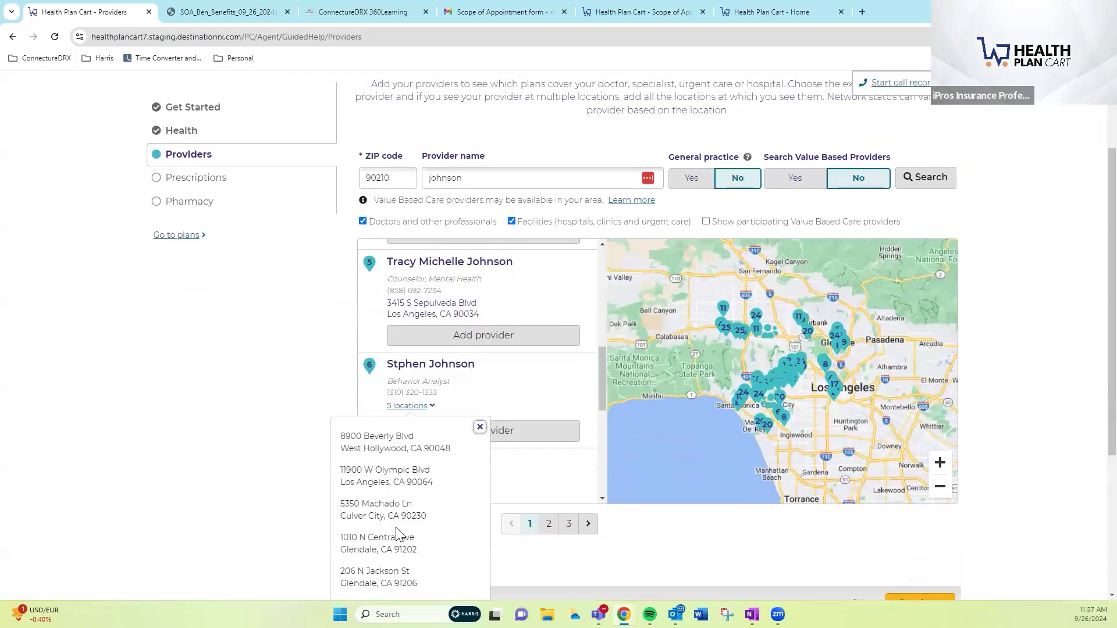
left_click(480, 427)
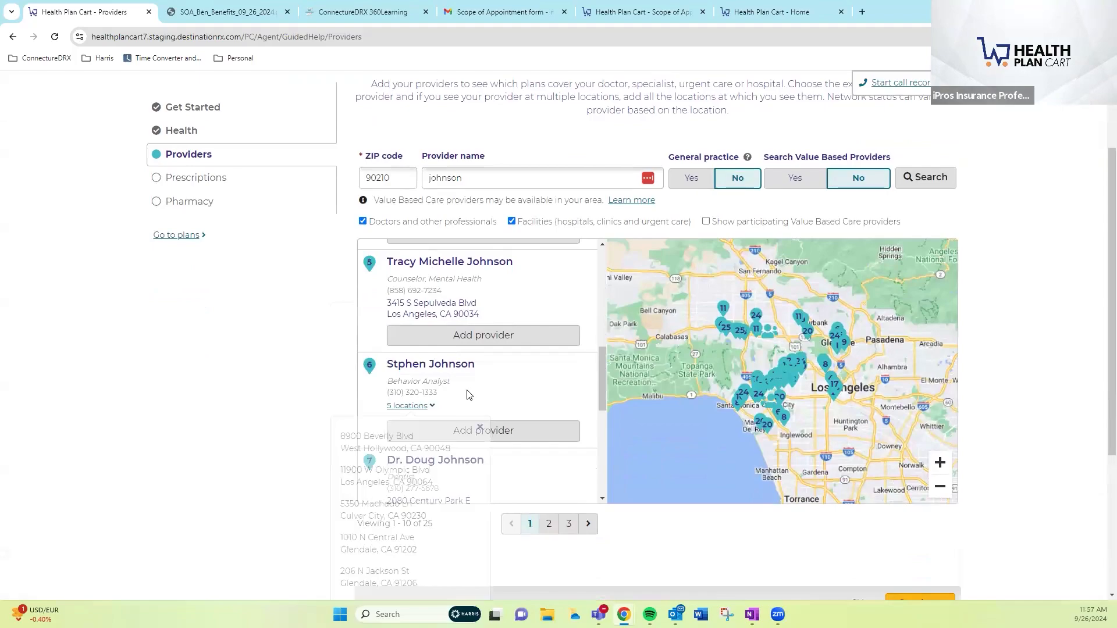
left_click(484, 431)
scroll(347, 399, "down", 3)
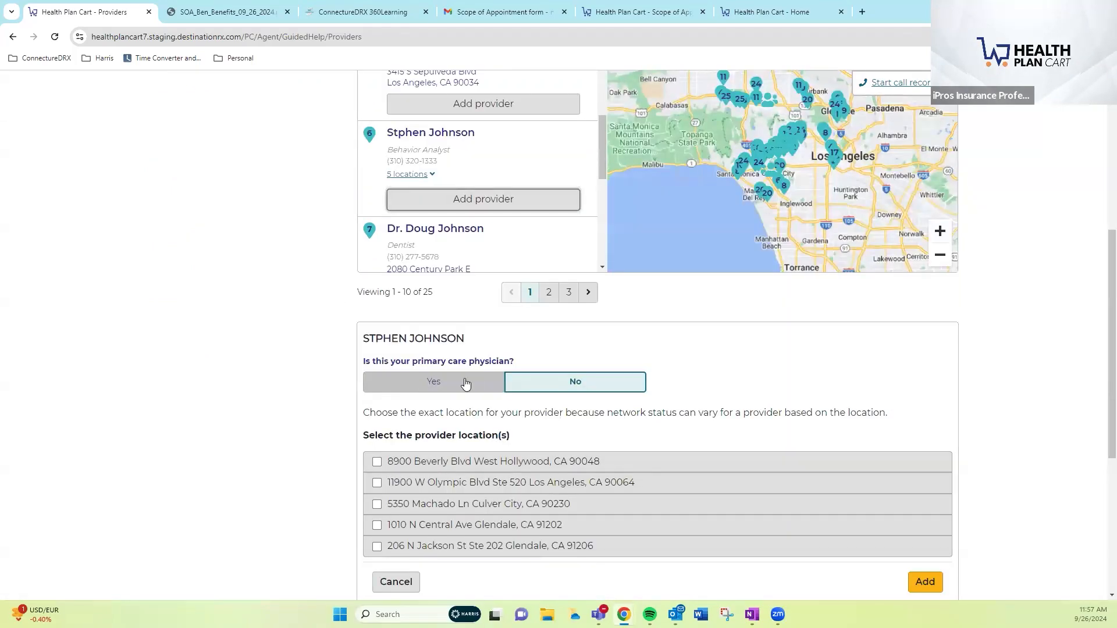
left_click(377, 482)
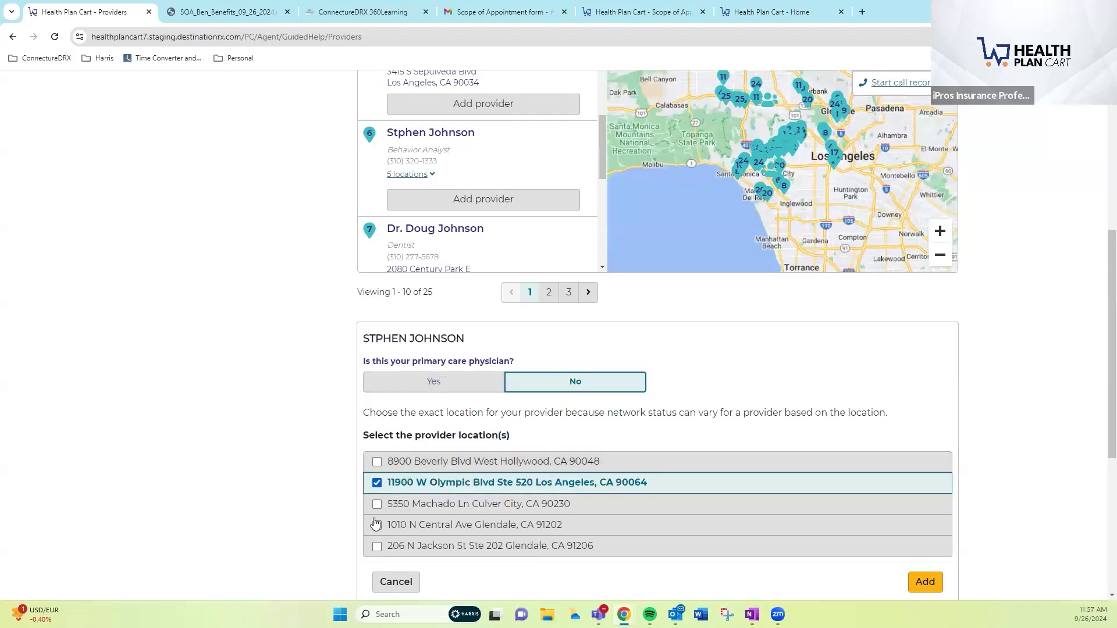
left_click(923, 583)
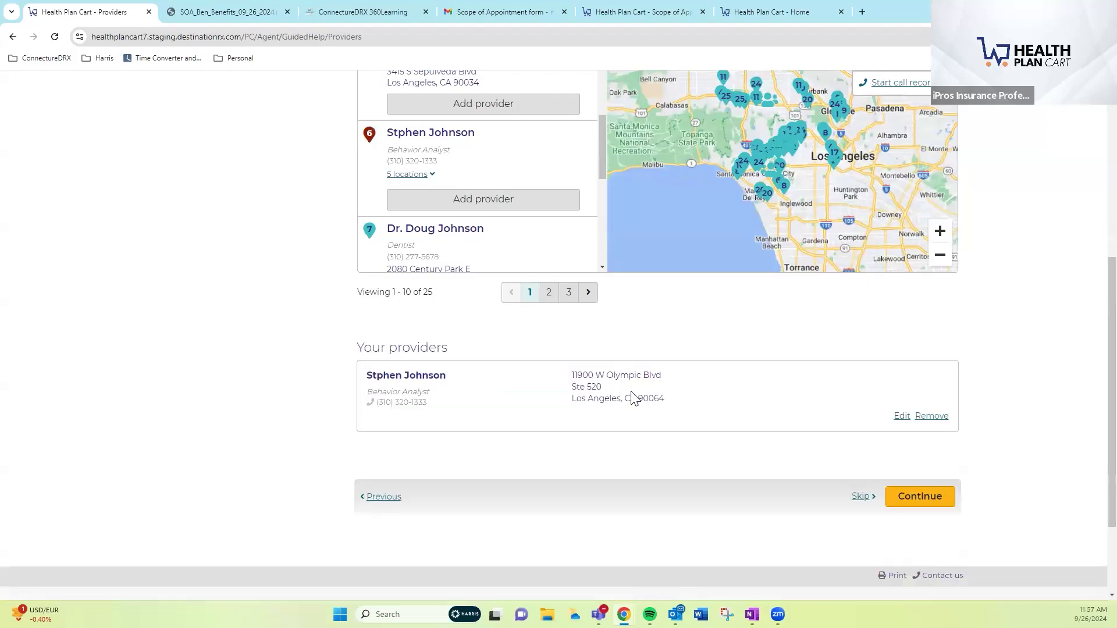
Add the dentist listed below the behavior analyst as primary care physician, answering Yes to being a new patient
scroll(499, 346, "up", 1)
scroll(466, 318, "up", 1)
scroll(467, 308, "down", 2)
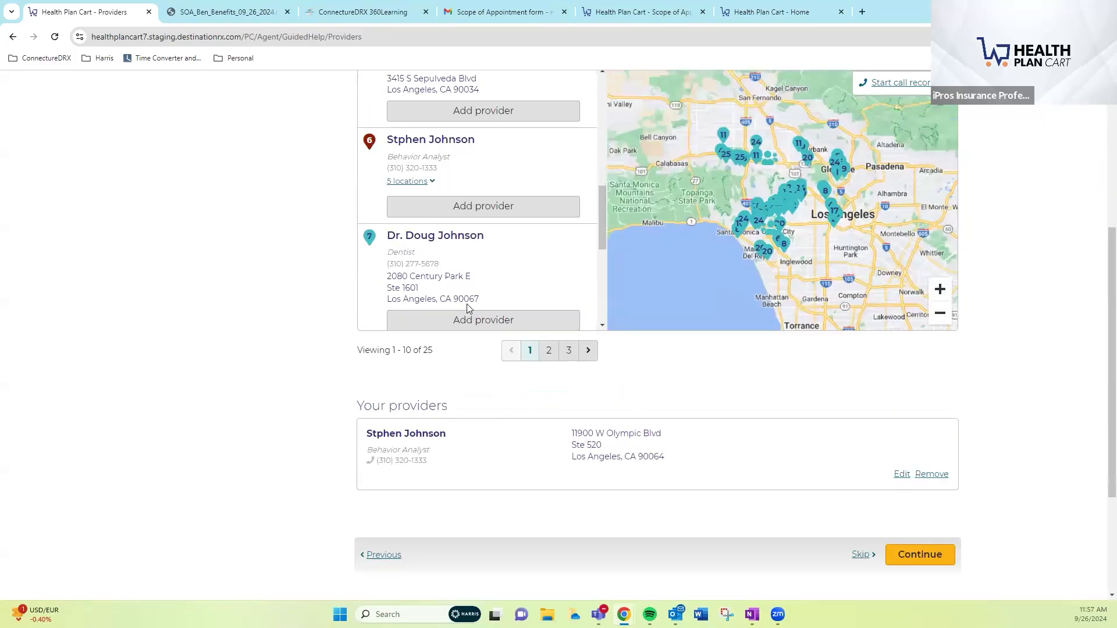
scroll(467, 309, "down", 2)
left_click(482, 254)
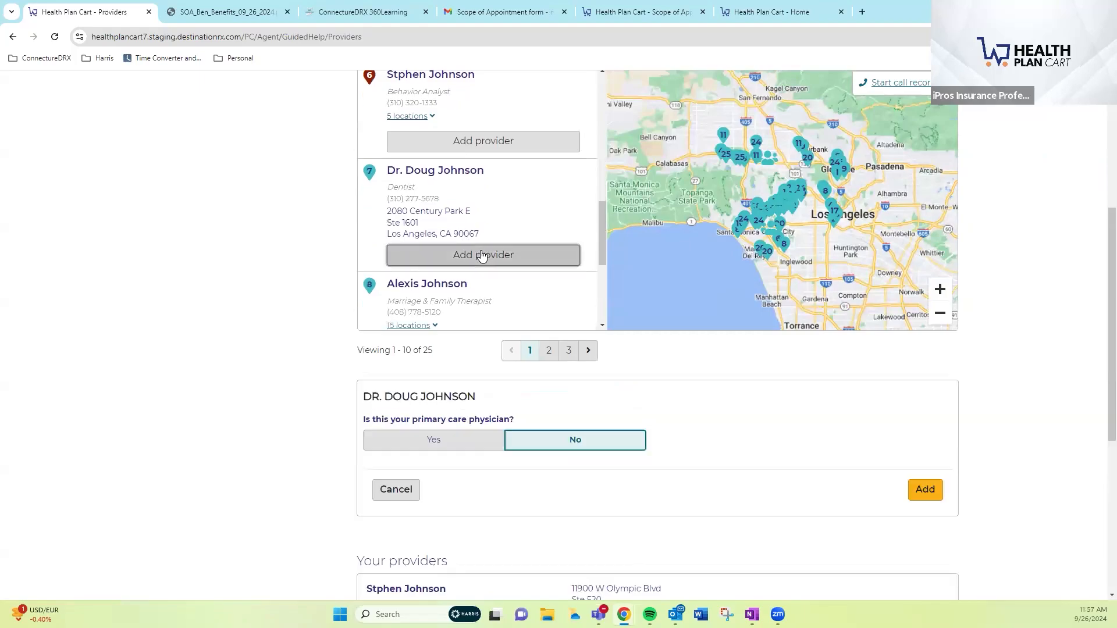
left_click(480, 440)
left_click(734, 440)
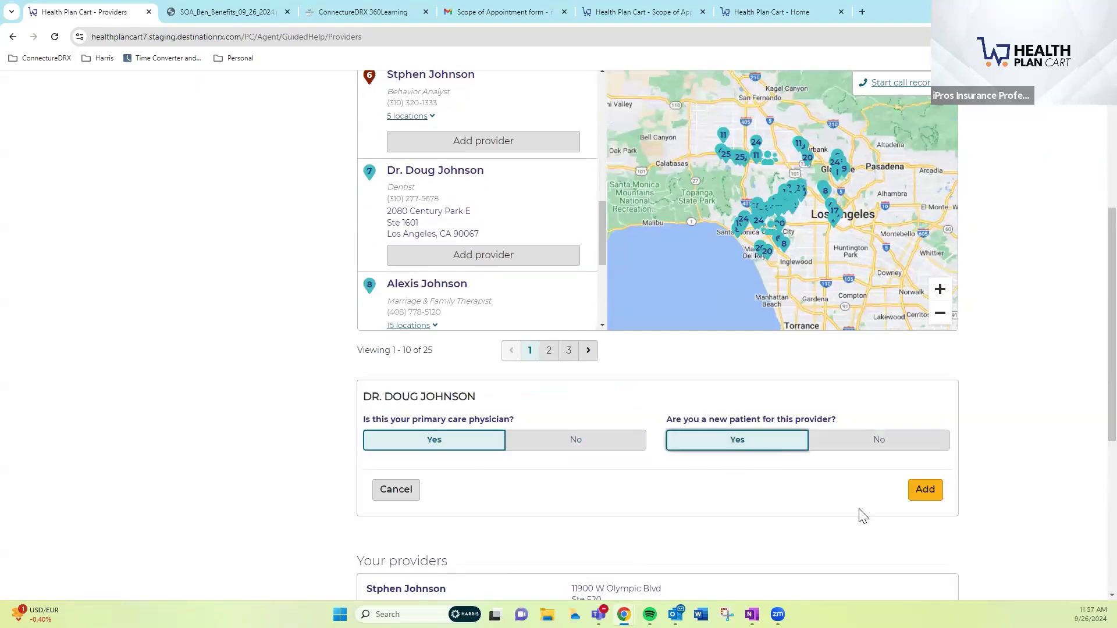
left_click(914, 494)
scroll(286, 399, "down", 1)
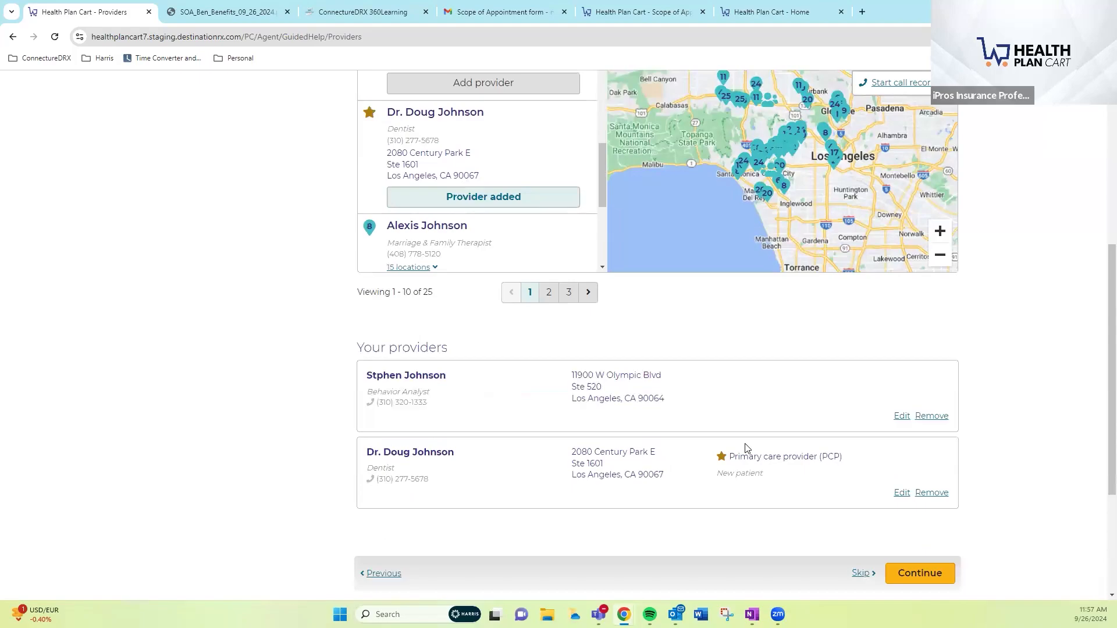
Review the primary care and new patient details of the added dentist and continue to Prescriptions
left_click_drag(724, 462, 692, 472)
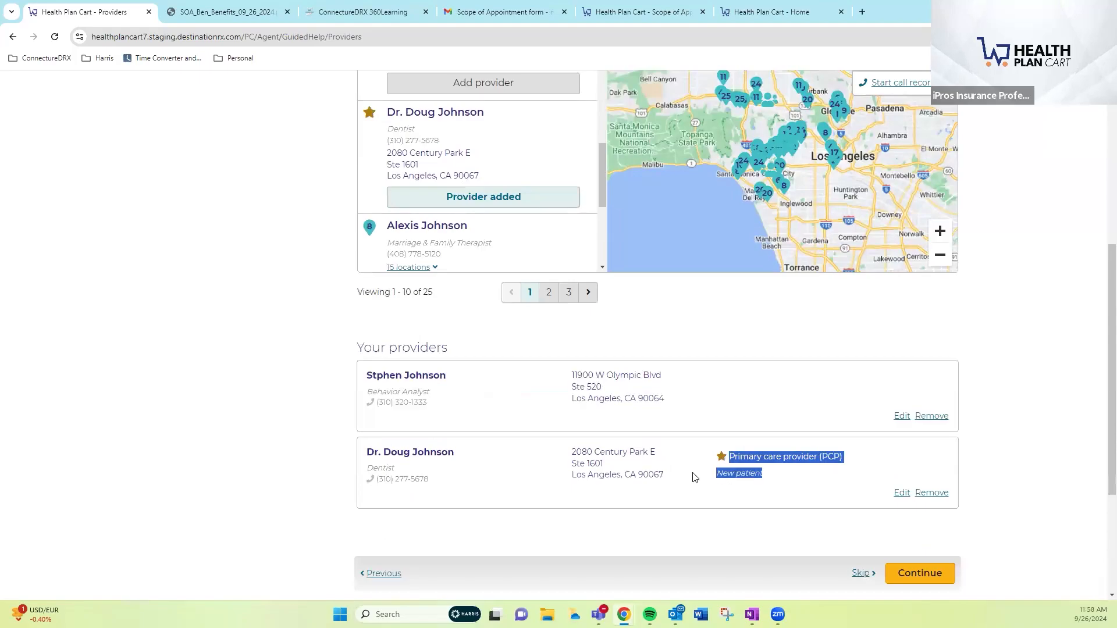
left_click(713, 467)
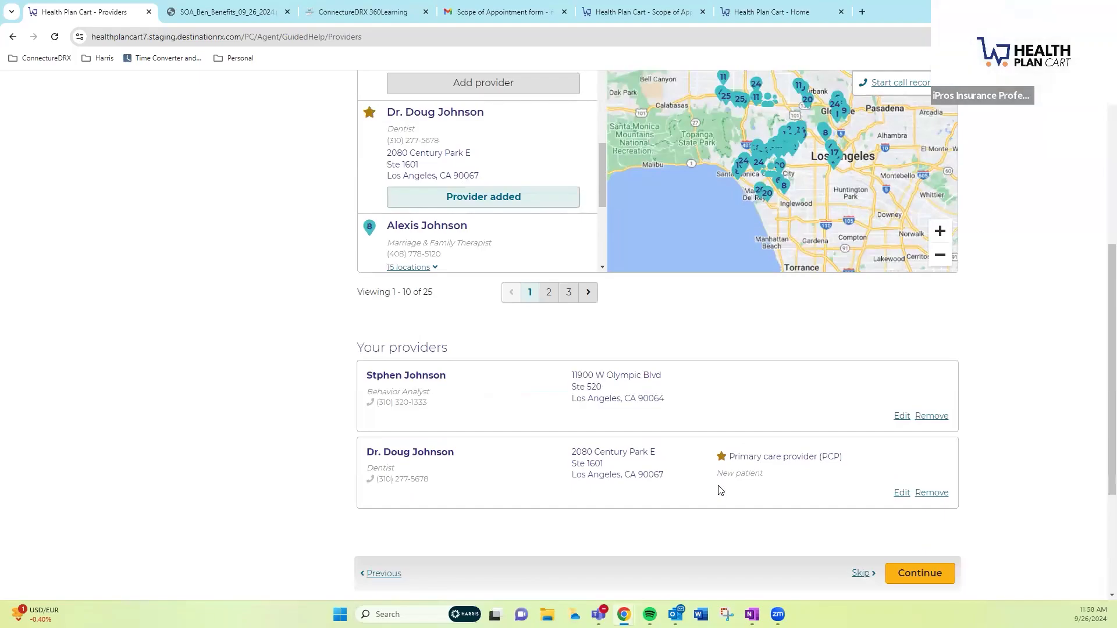
left_click(896, 572)
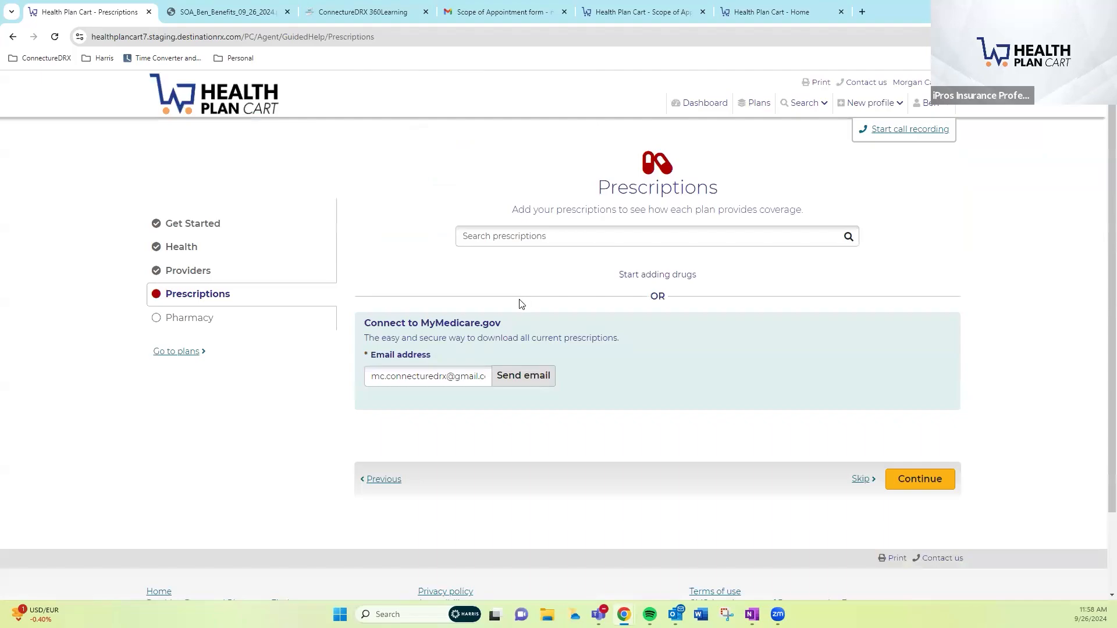
Email the MyMedicare.gov invitation, add the task "Follow up on MyMedicare.gov invitation" due 09/28/2024, and check the connection status
left_click_drag(509, 324, 362, 324)
left_click(454, 312)
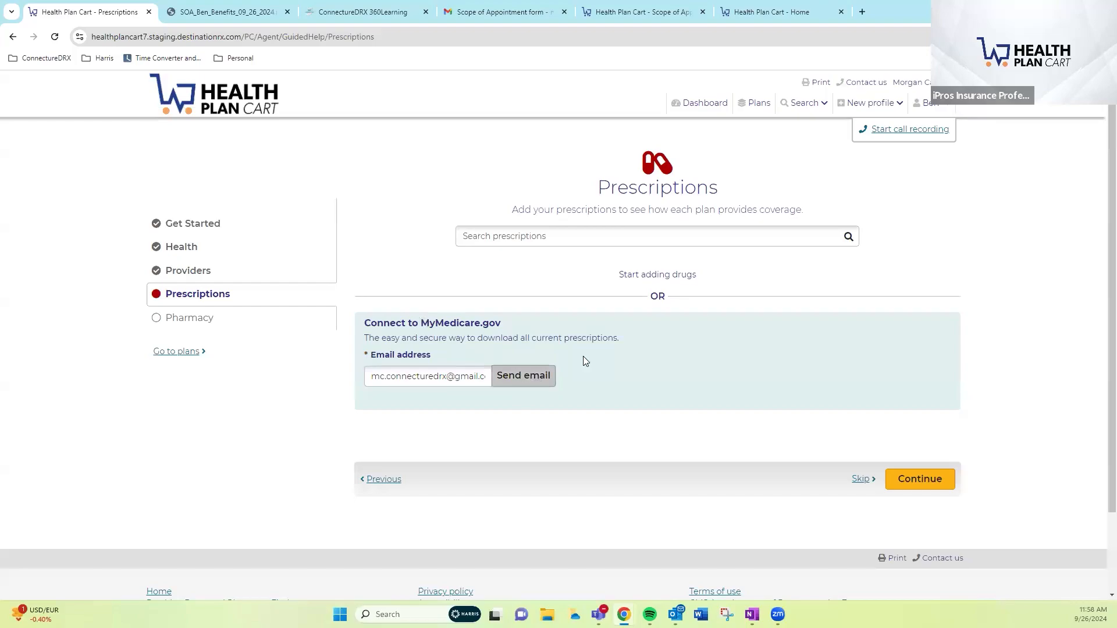
left_click(534, 382)
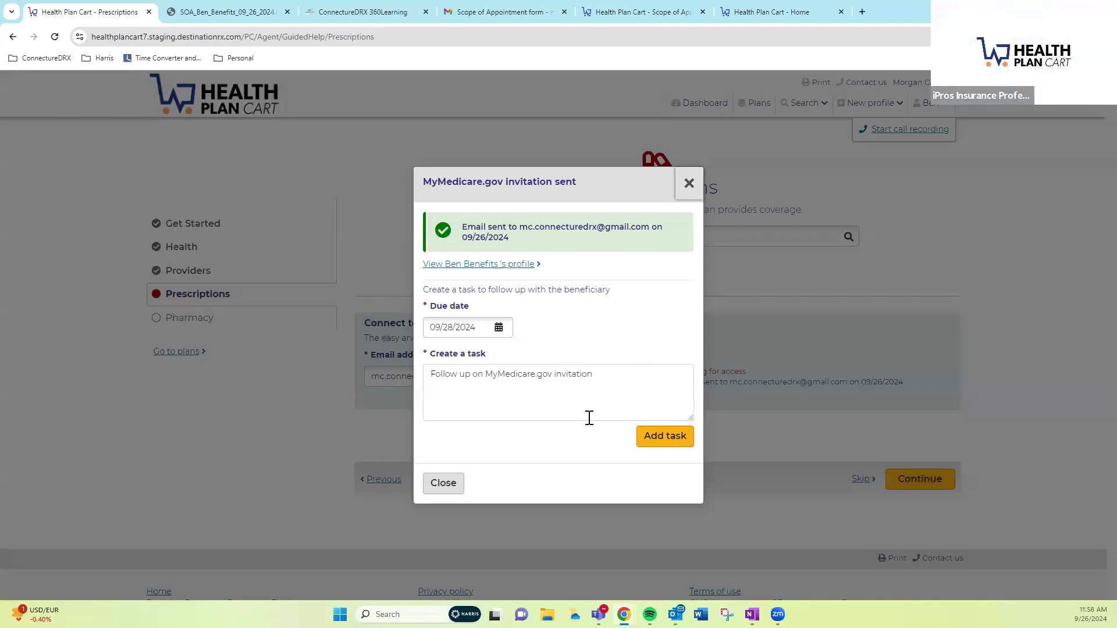
left_click(656, 436)
left_click(446, 419)
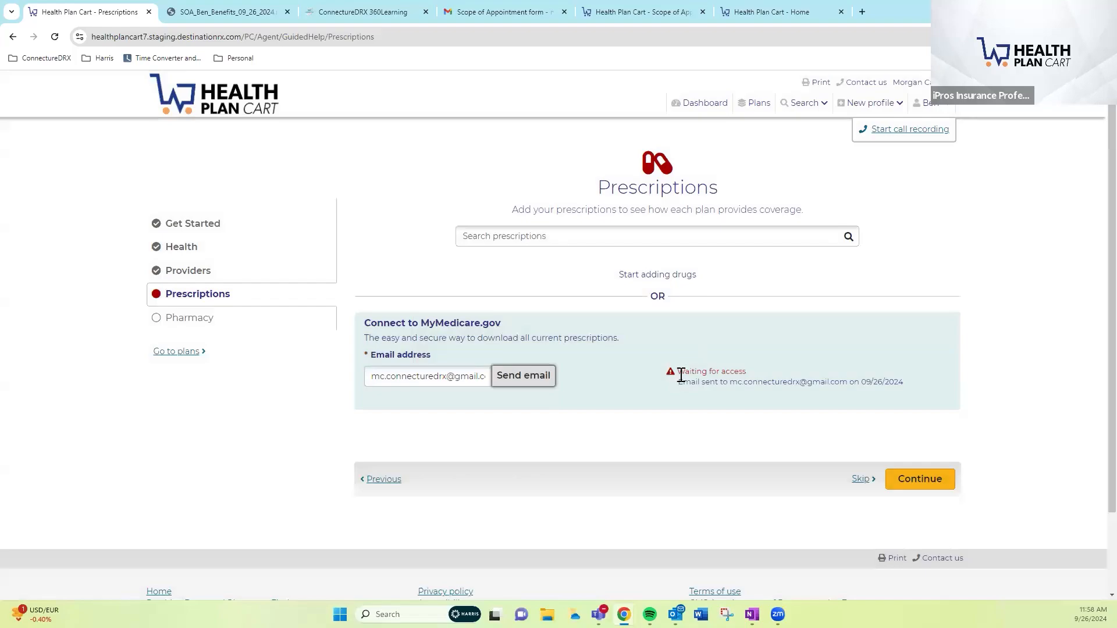
left_click_drag(675, 371, 744, 386)
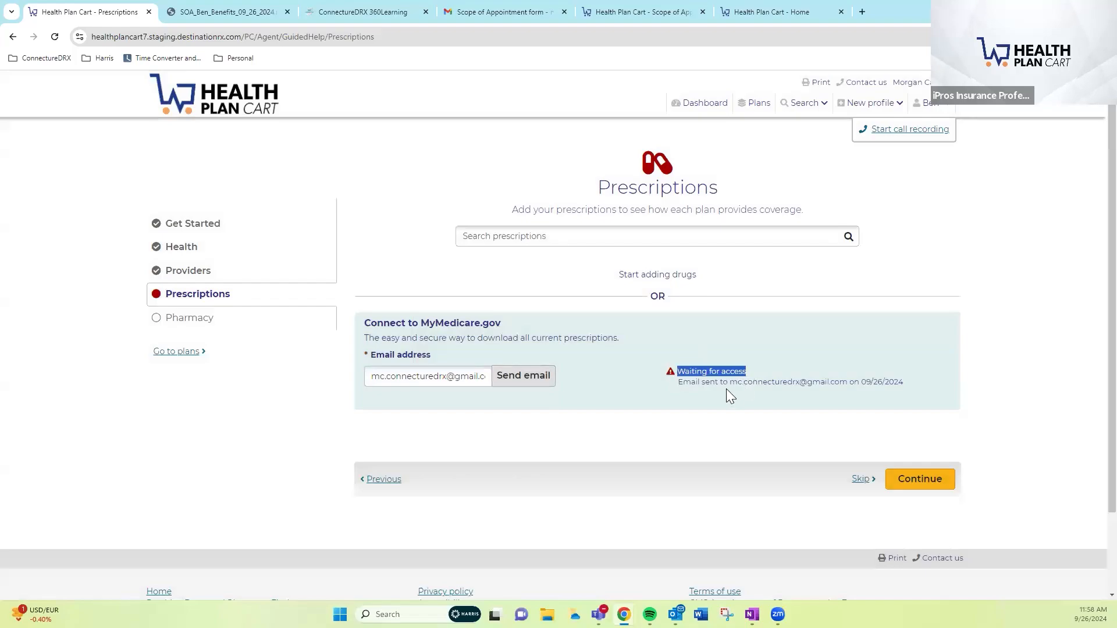
left_click(738, 382)
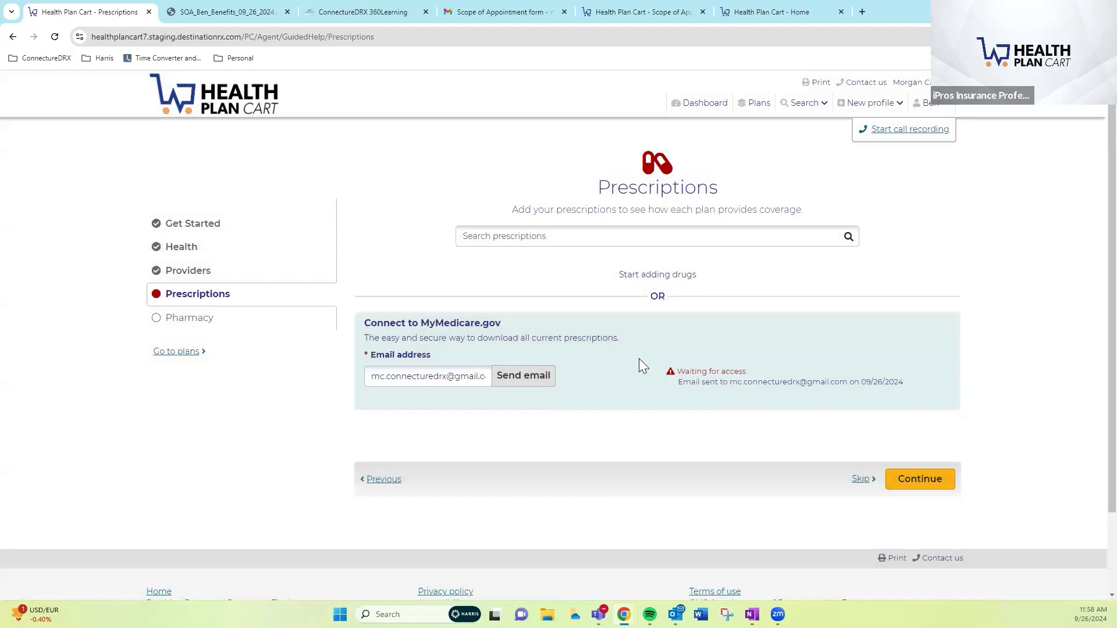
Switch to Gmail and read the received "Connect to MyMedicare.gov to share your prescriptions" email, including its login link
left_click(502, 13)
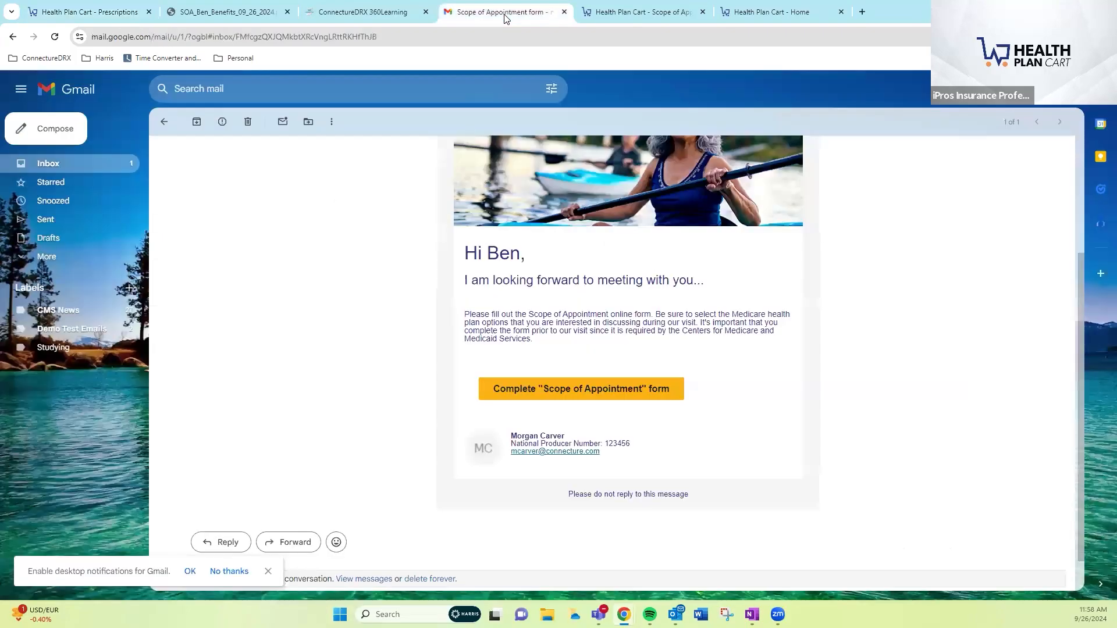
left_click(79, 165)
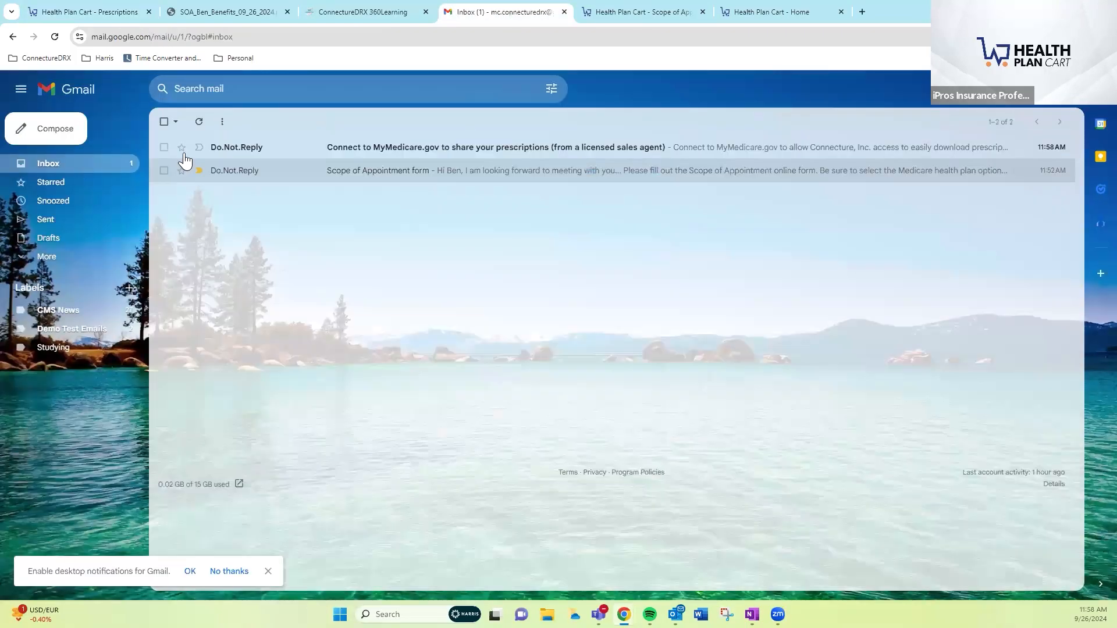
left_click(293, 147)
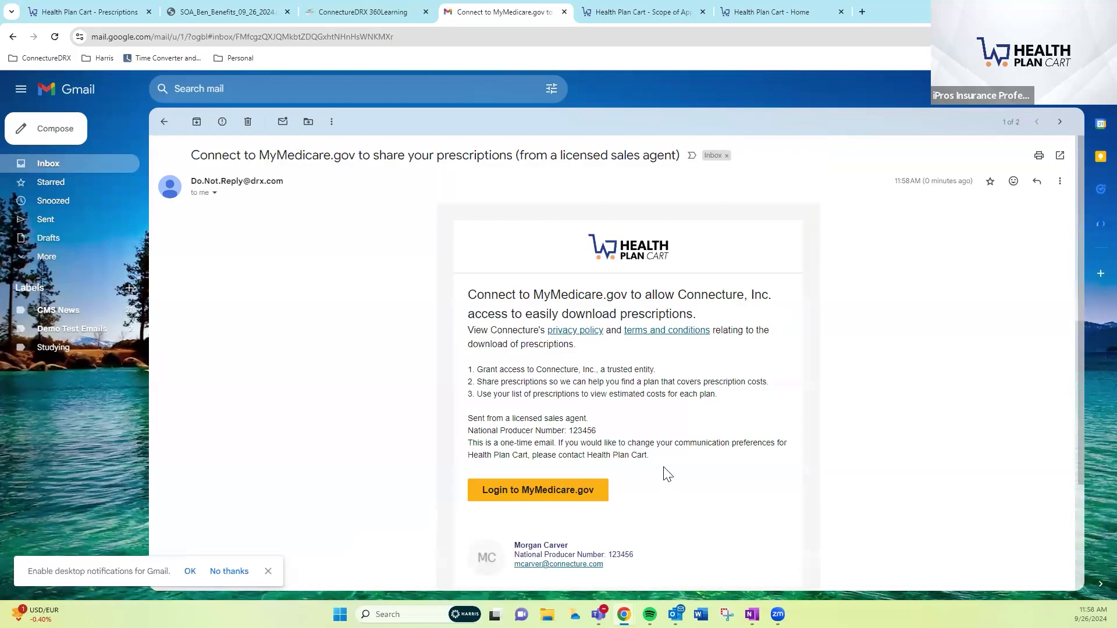
left_click_drag(662, 455, 618, 452)
left_click(465, 366)
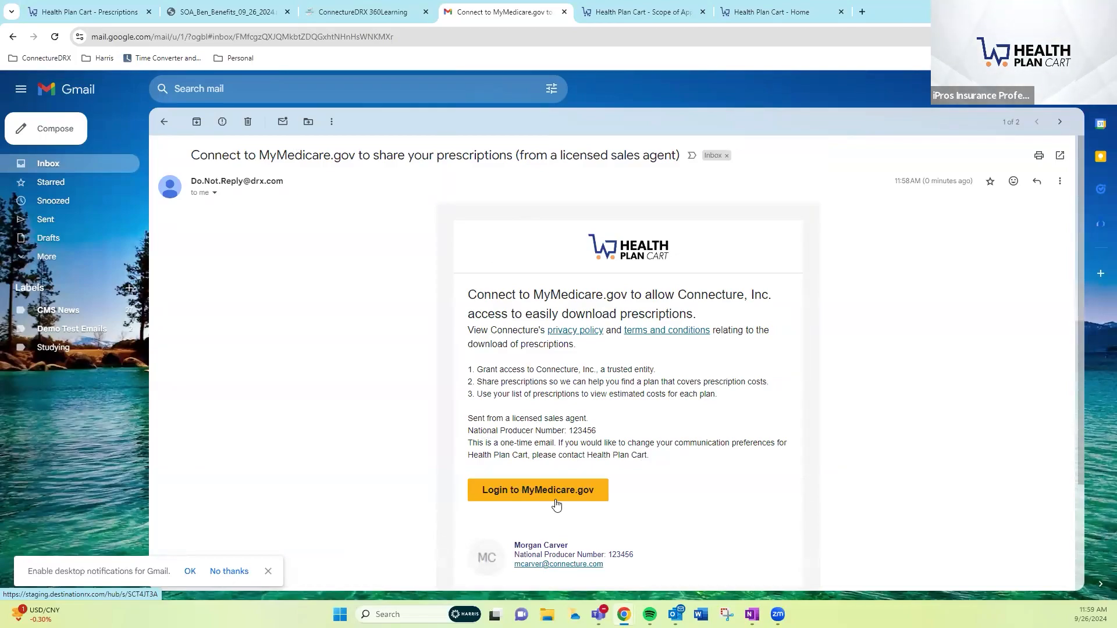
scroll(538, 393, "down", 2)
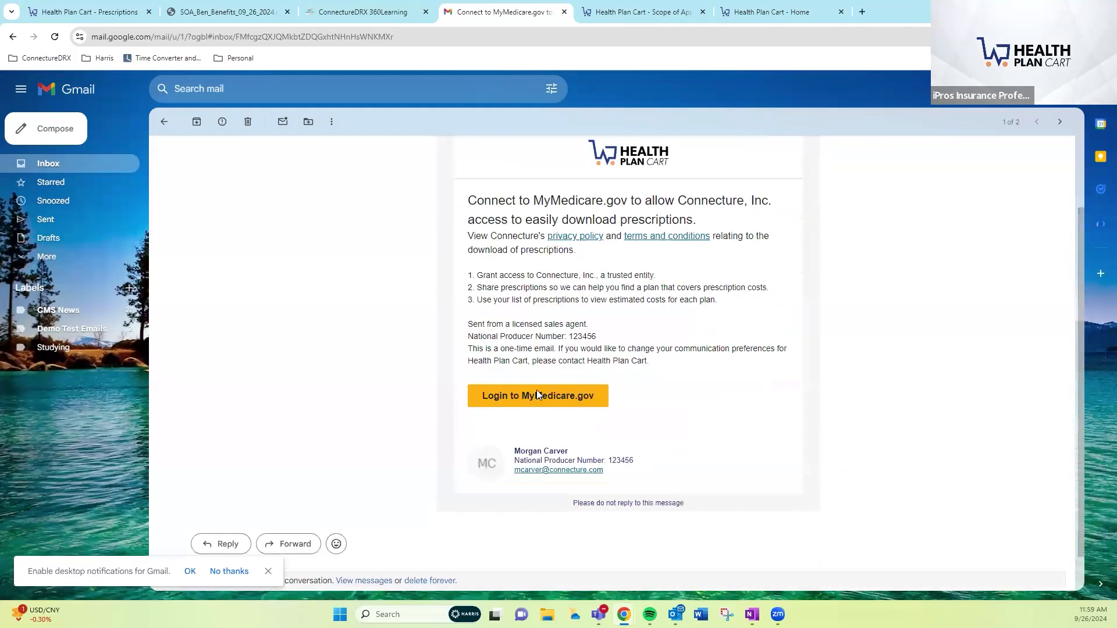
scroll(518, 389, "up", 1)
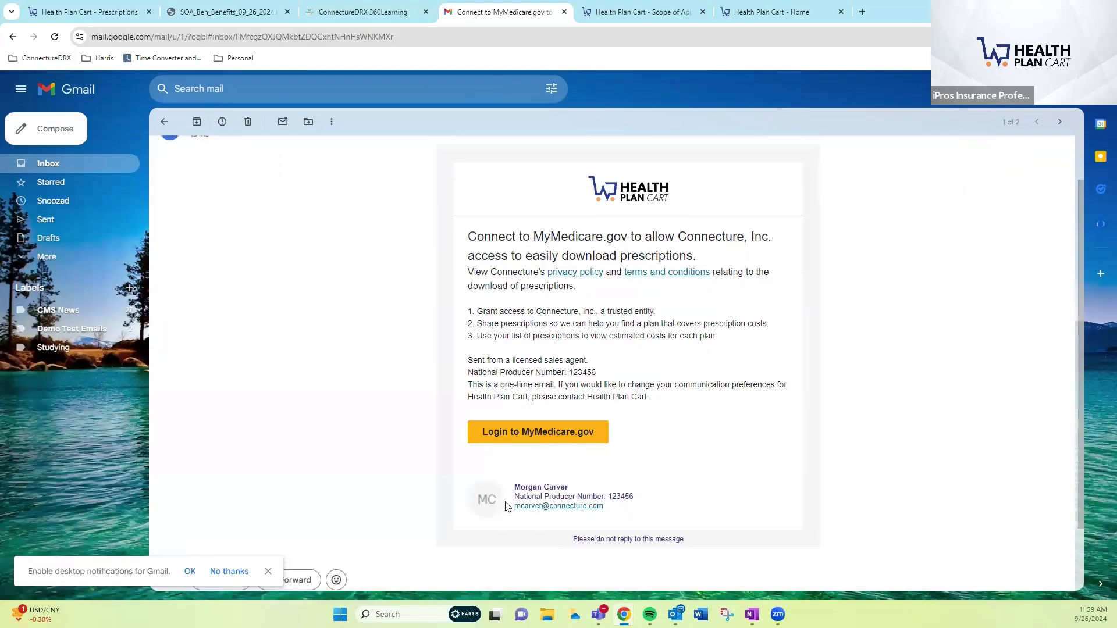
scroll(711, 502, "up", 1)
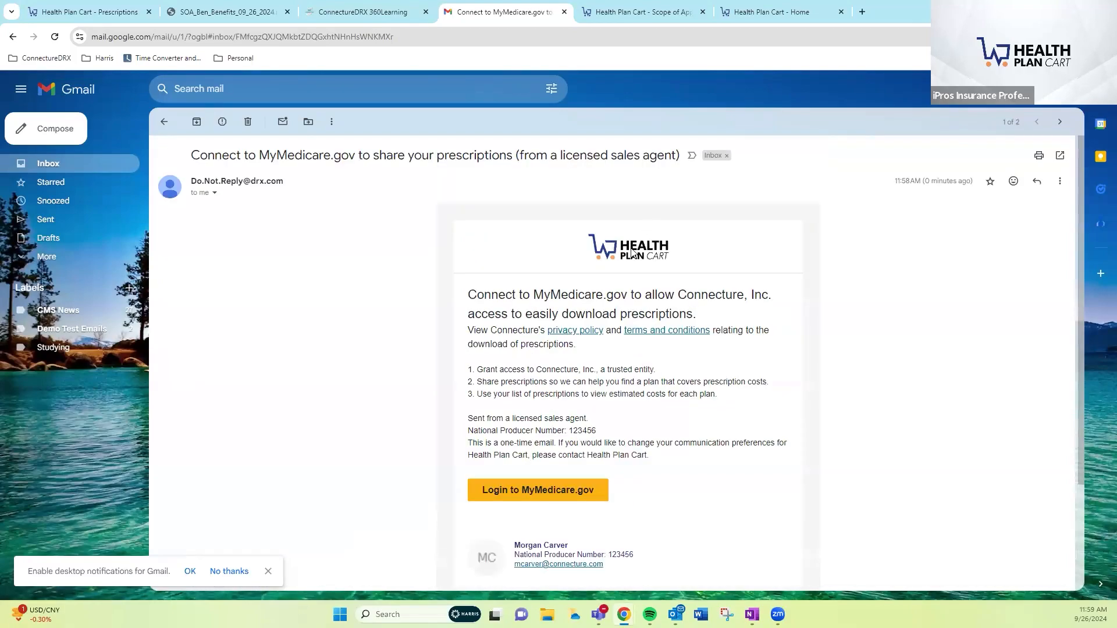
Switch back to Health Plan Cart and add the prescription amoxicillin CHW 250MG with a quantity of 30 per month
left_click(89, 11)
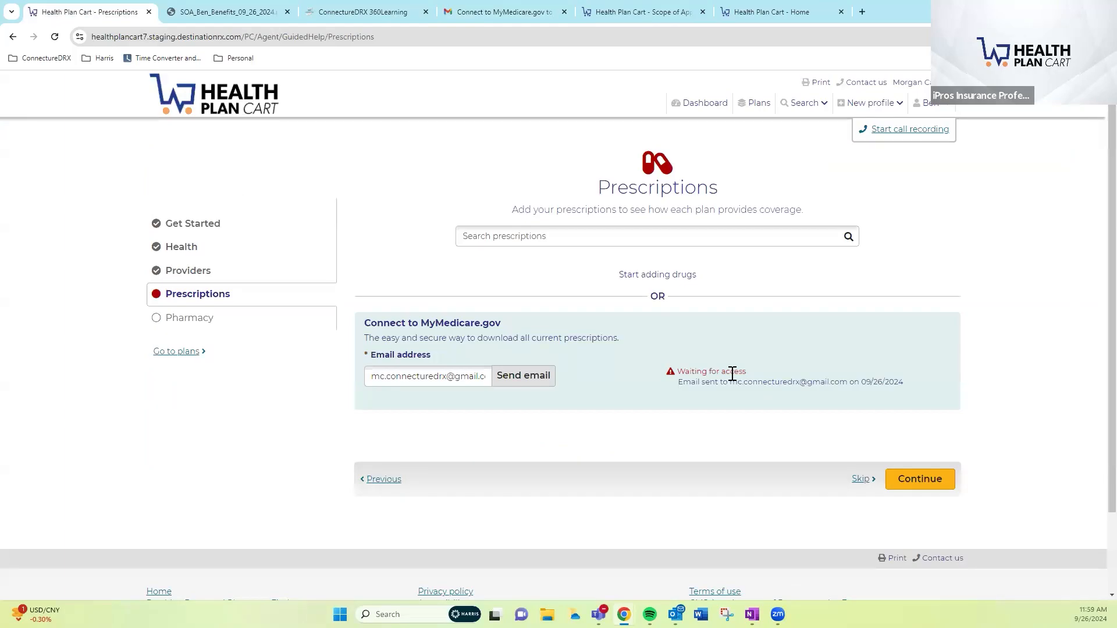
left_click(516, 230)
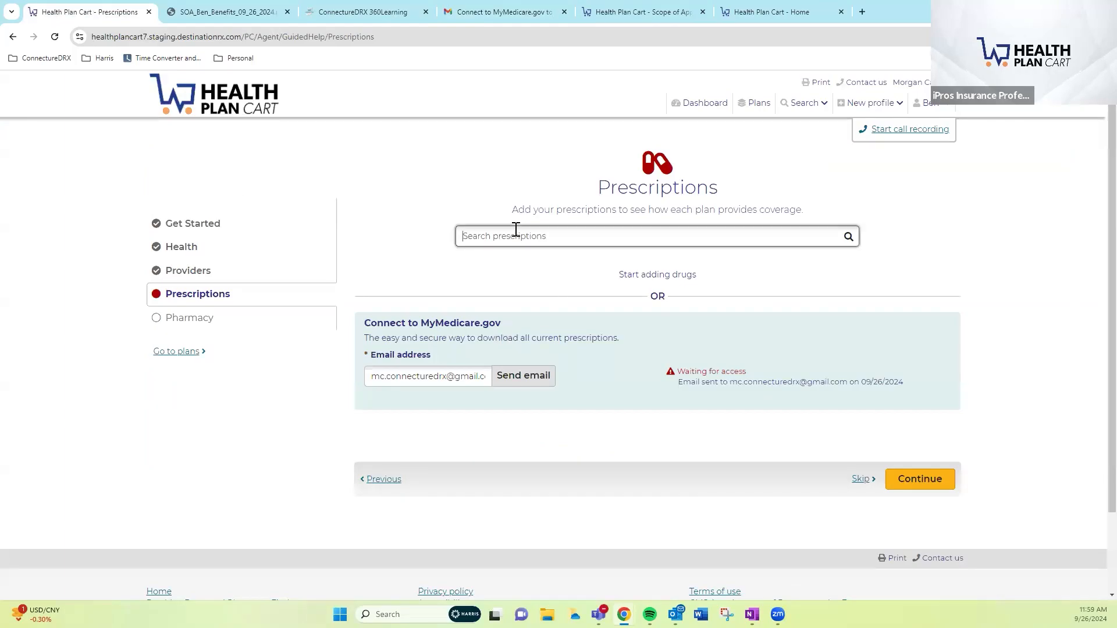
type("amo")
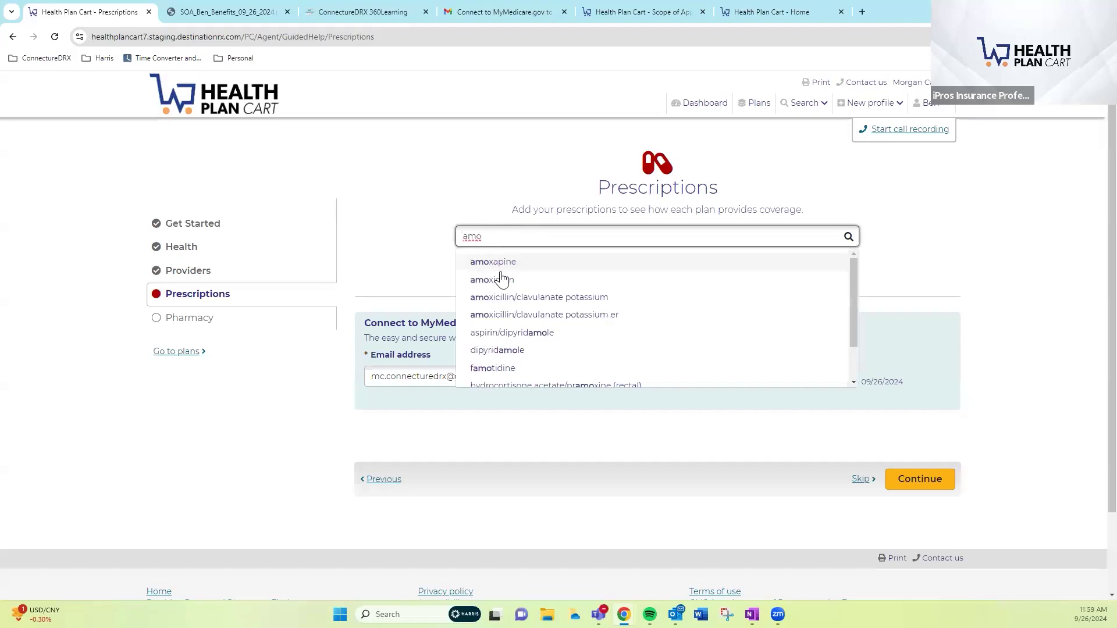
left_click(510, 283)
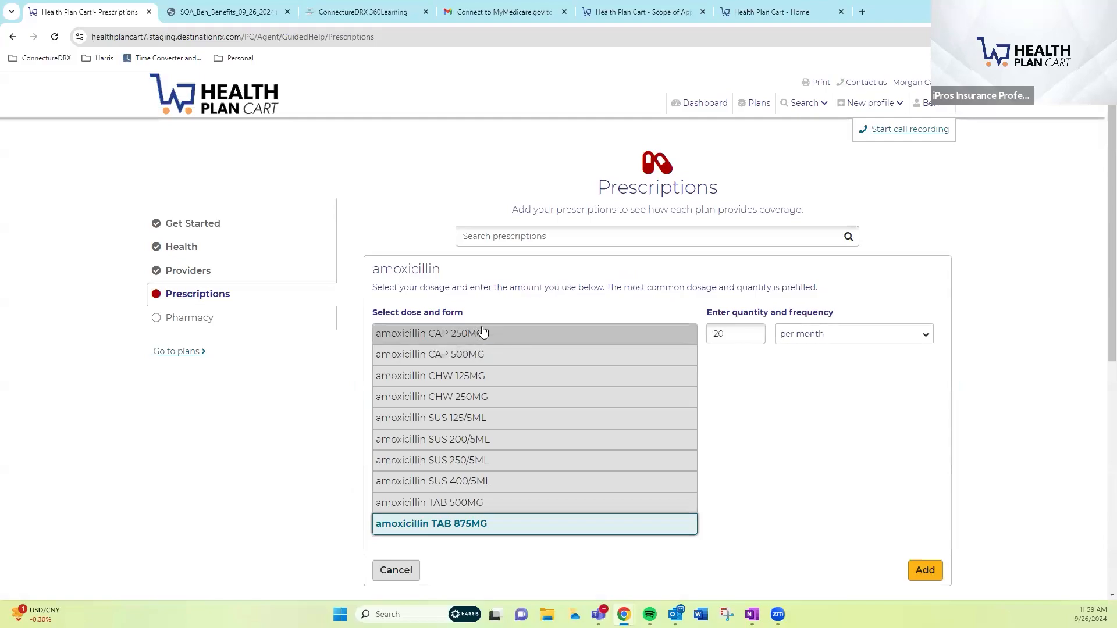
left_click(531, 422)
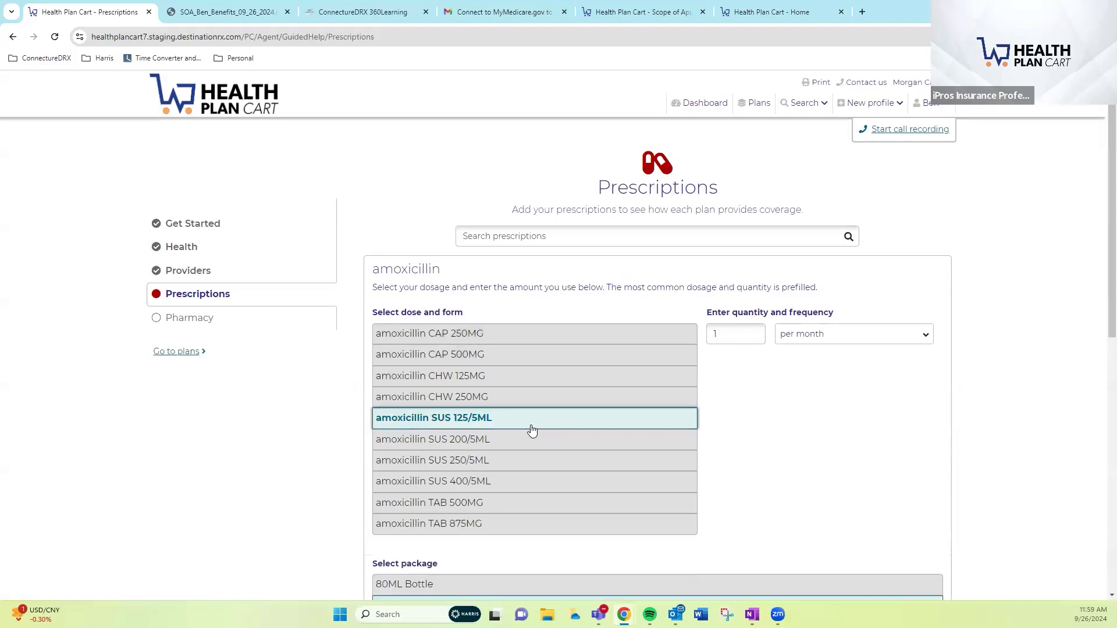
left_click(573, 396)
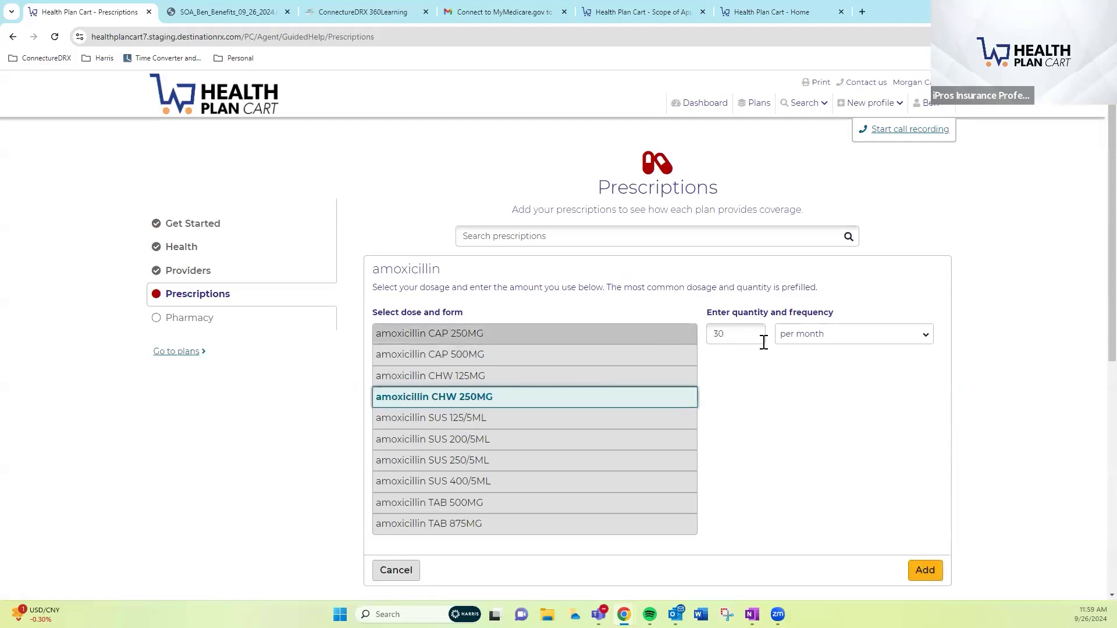
left_click(925, 569)
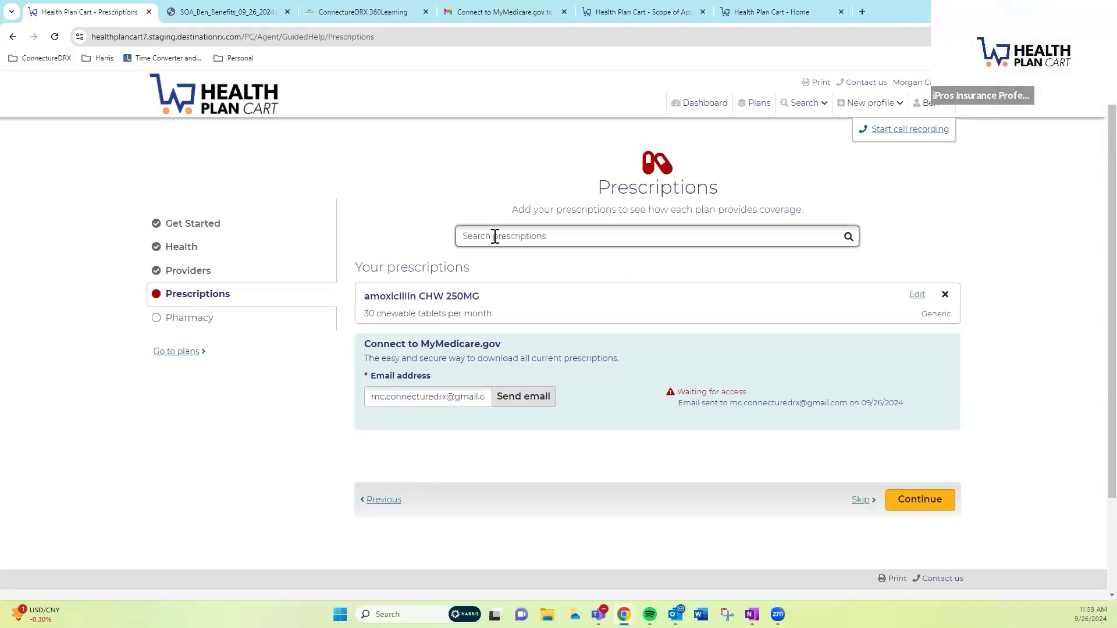
Add Lipitor TAB 10MG at 30 per month as the brand drug, and edit that entry to use the generic atorvastatin calcium
type("lip")
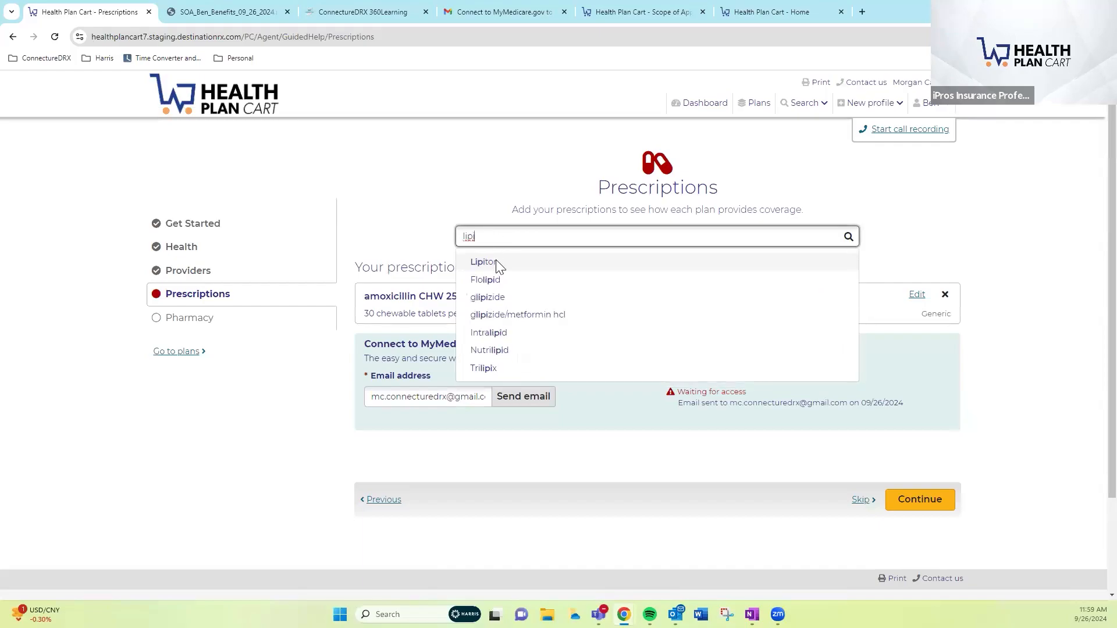
left_click(496, 262)
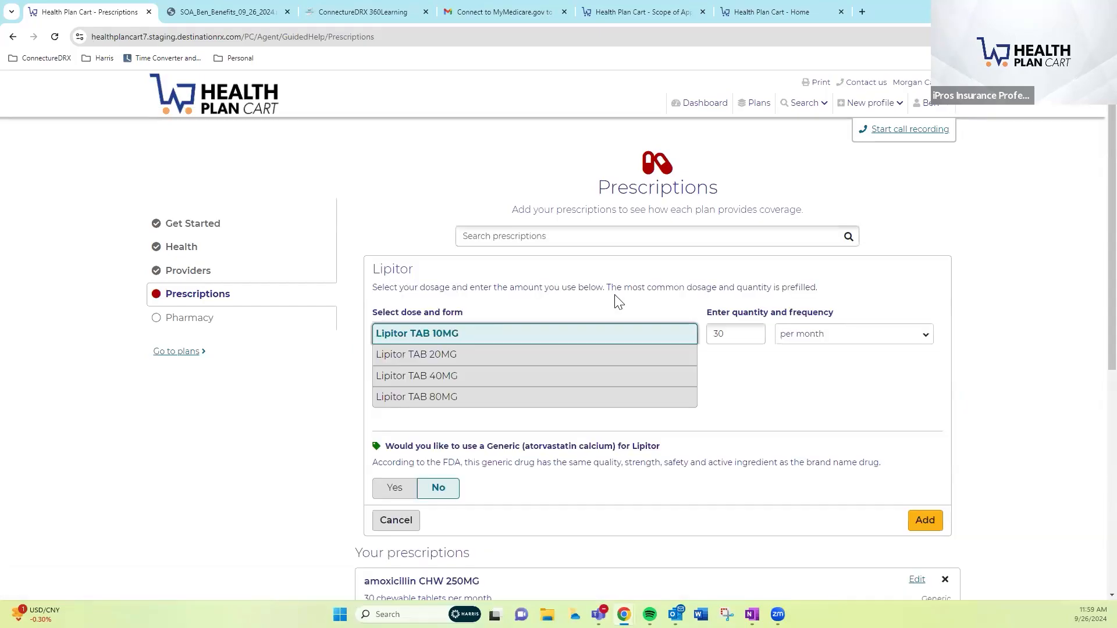
left_click_drag(661, 447, 484, 447)
left_click(484, 446)
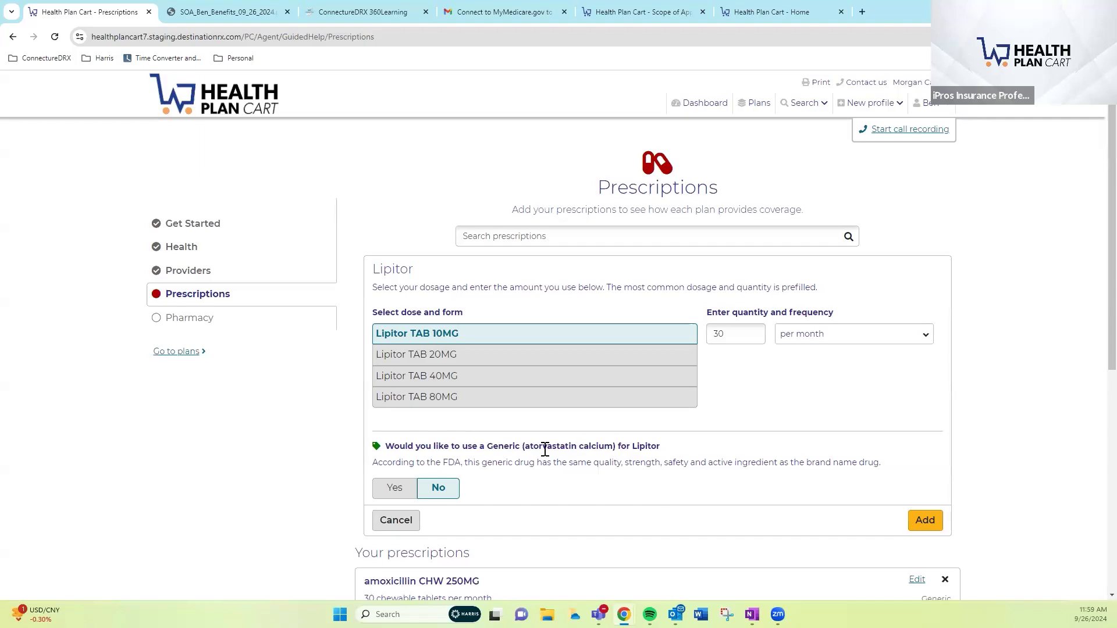
left_click(925, 520)
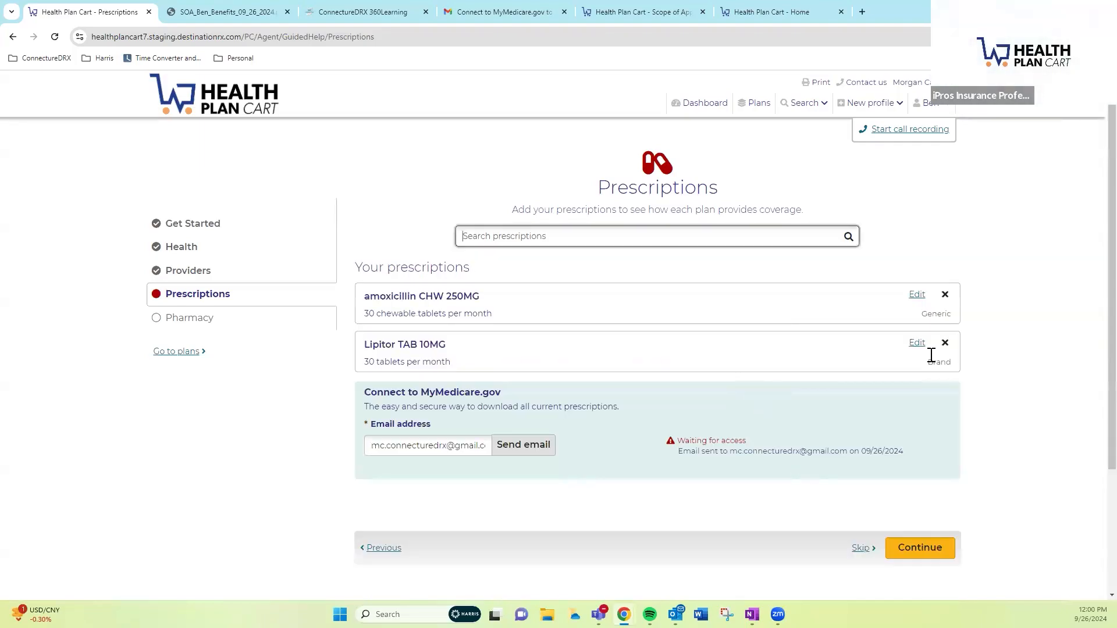
left_click(917, 342)
left_click(396, 488)
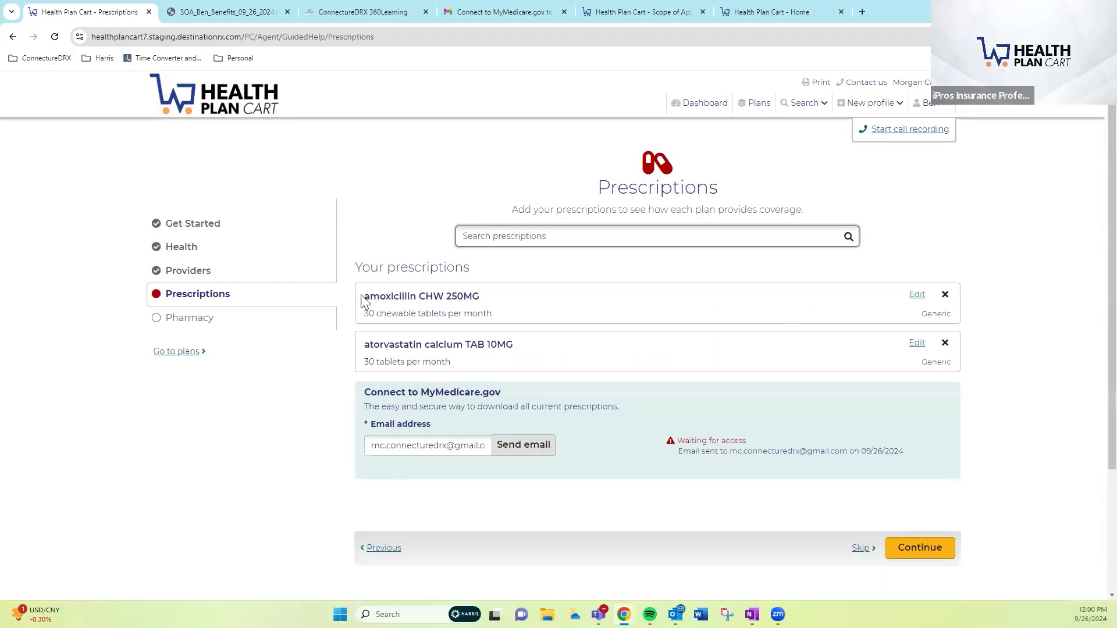
Review the amoxicillin and atorvastatin calcium entries in the prescription list and continue to Pharmacy
left_click_drag(363, 298, 545, 300)
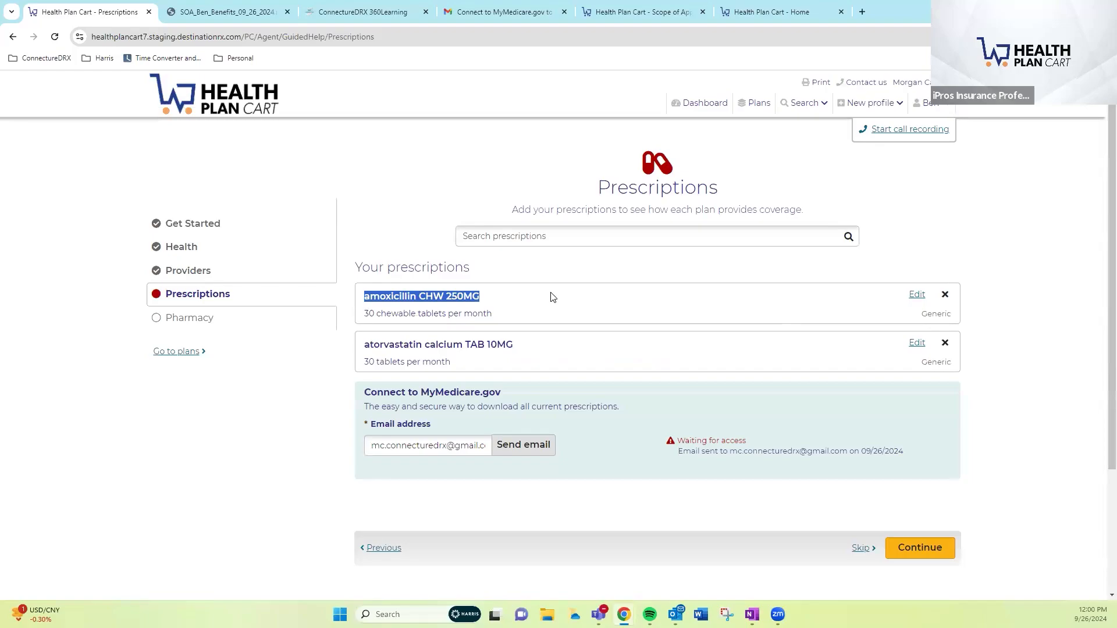
left_click_drag(514, 346, 361, 348)
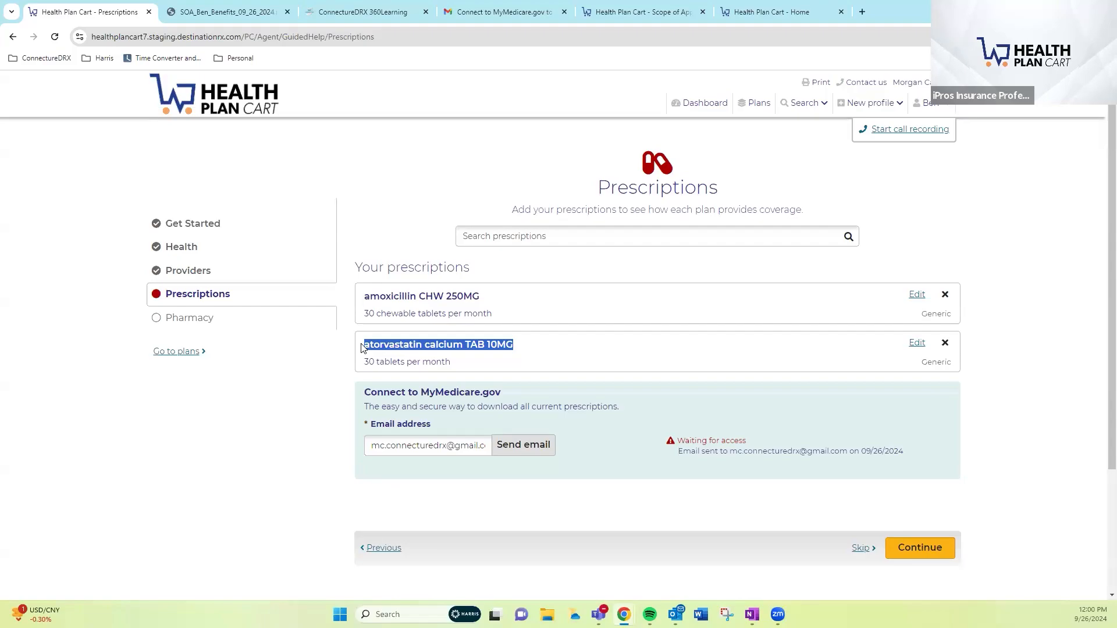
left_click(1010, 371)
left_click(932, 549)
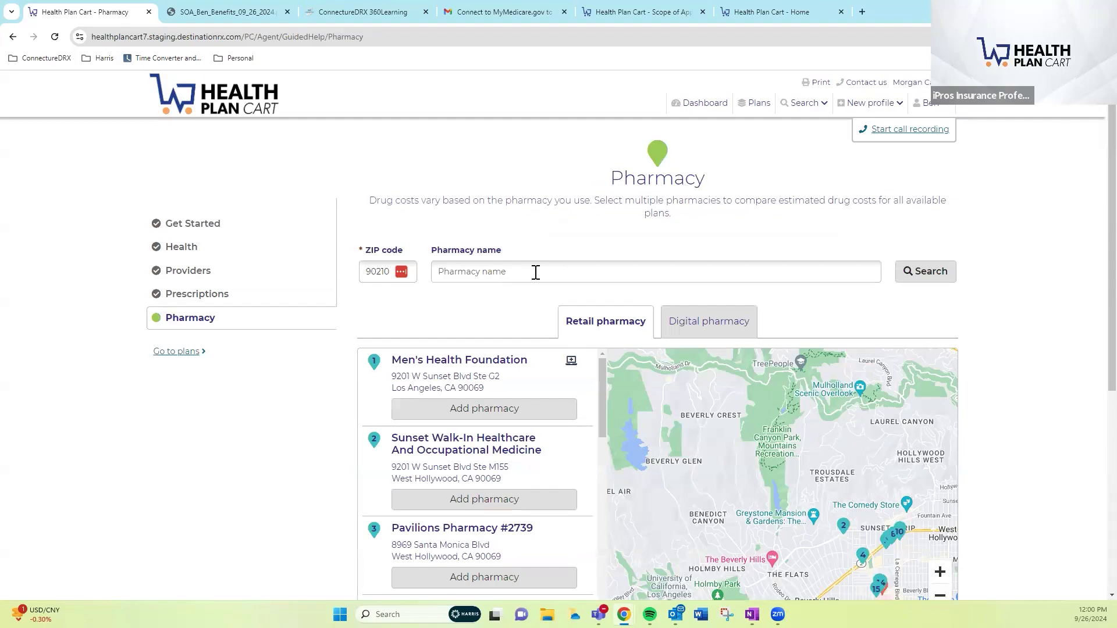
Add the Men's Health Foundation retail pharmacy and zoom the map in on the West Hollywood area
left_click(459, 408)
scroll(304, 434, "down", 1)
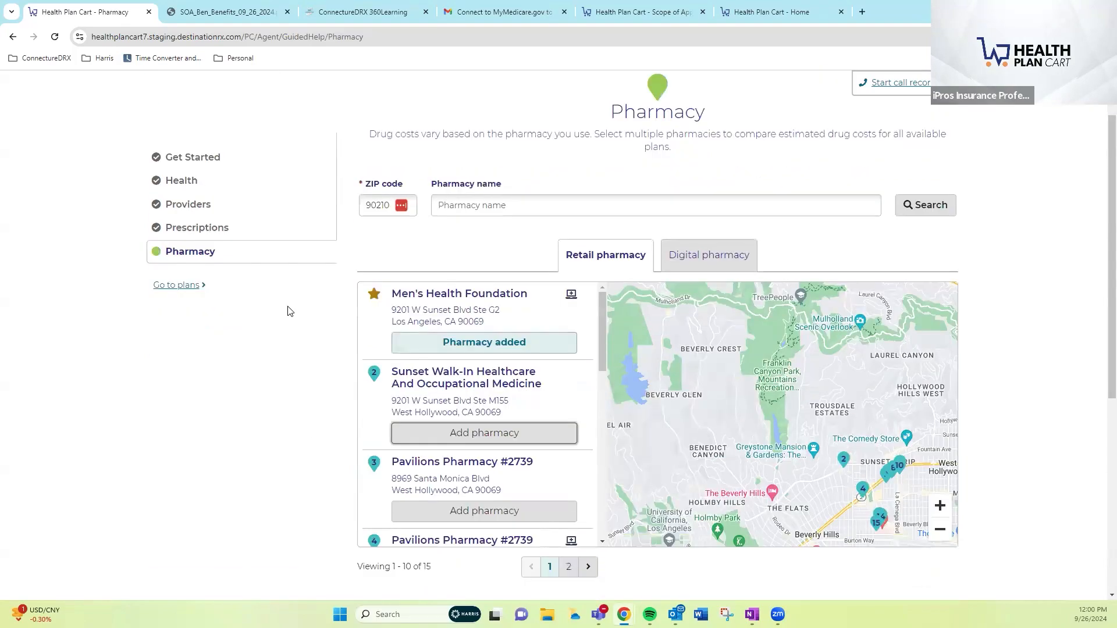
scroll(290, 311, "down", 1)
left_click_drag(820, 433, 708, 317)
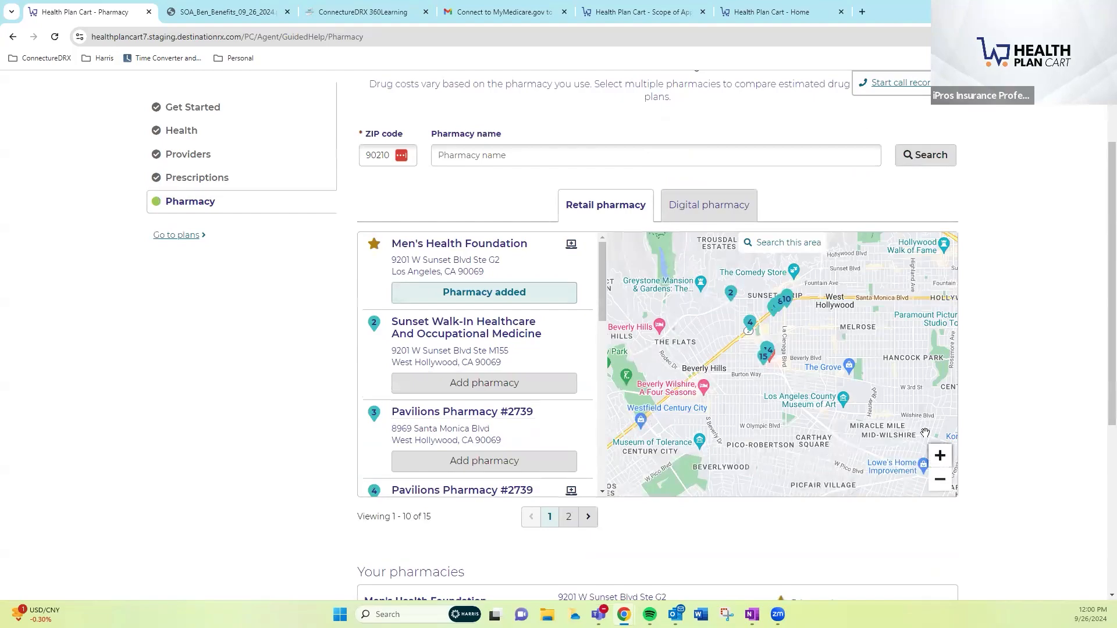
left_click(939, 455)
left_click_drag(820, 330, 833, 389)
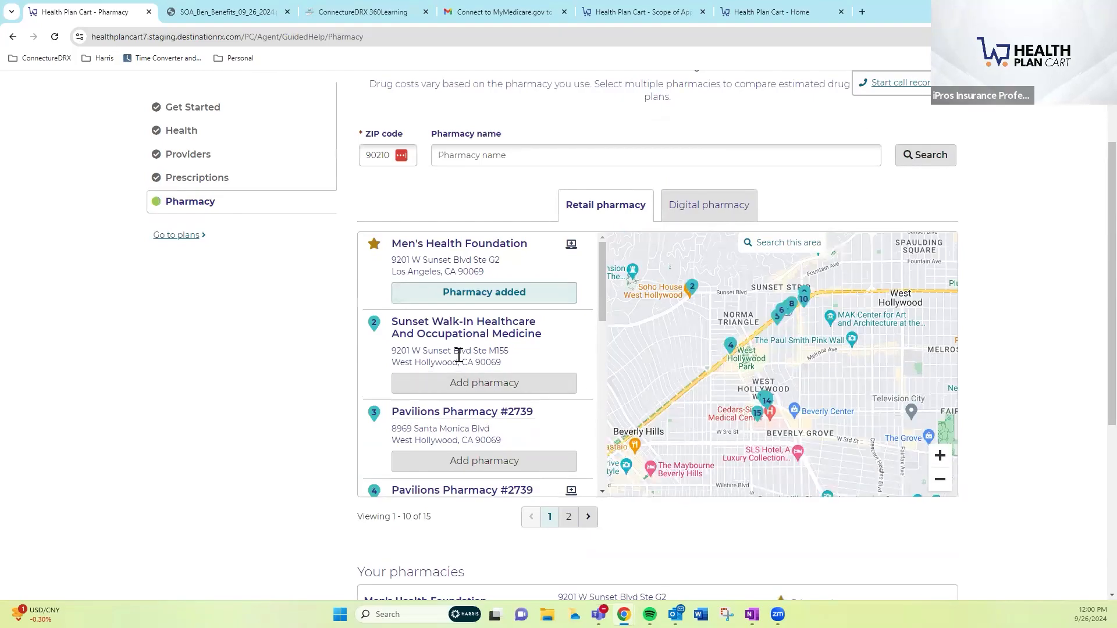
Add CVS Pharmacy #02801, try it as the primary pharmacy, and keep Men's Health Foundation as primary
scroll(459, 355, "down", 2)
scroll(476, 408, "up", 2)
scroll(270, 285, "down", 1)
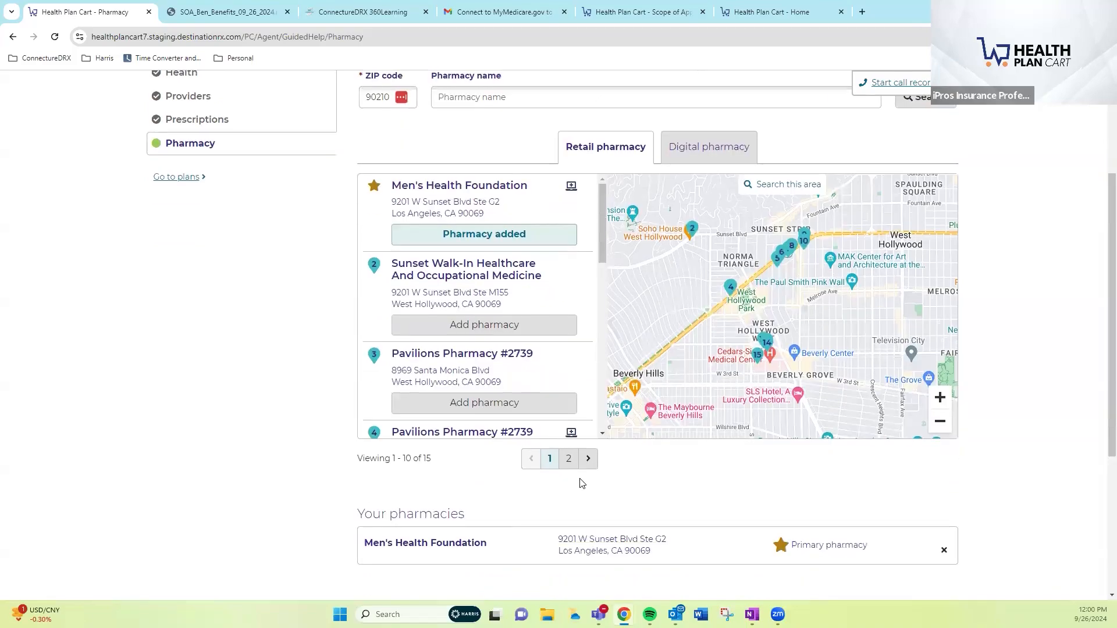
left_click_drag(790, 546, 883, 553)
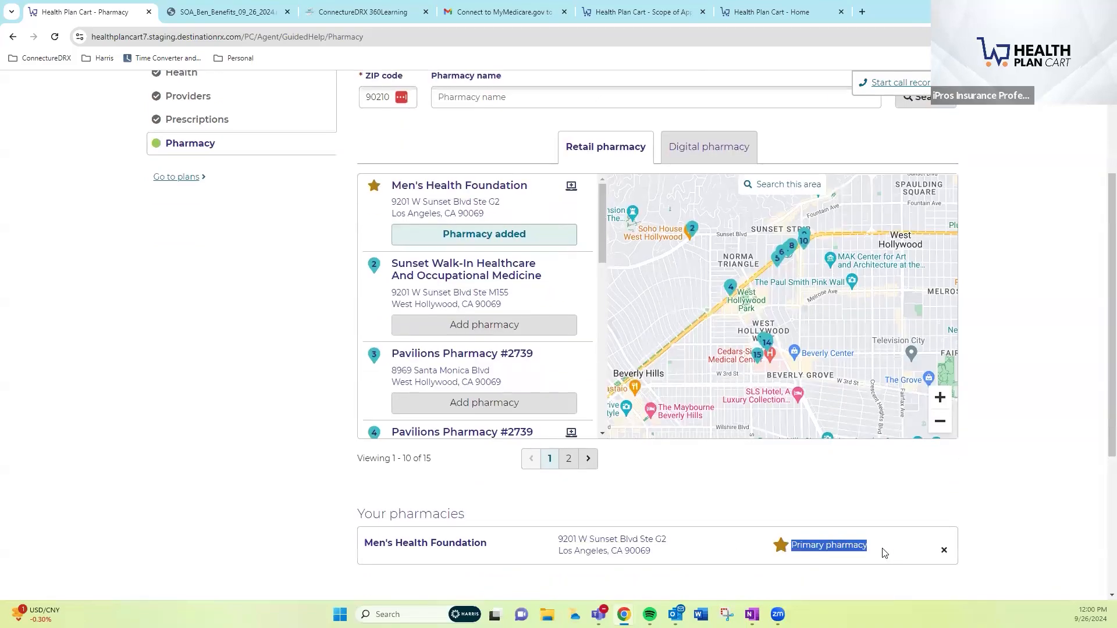
scroll(519, 347, "down", 5)
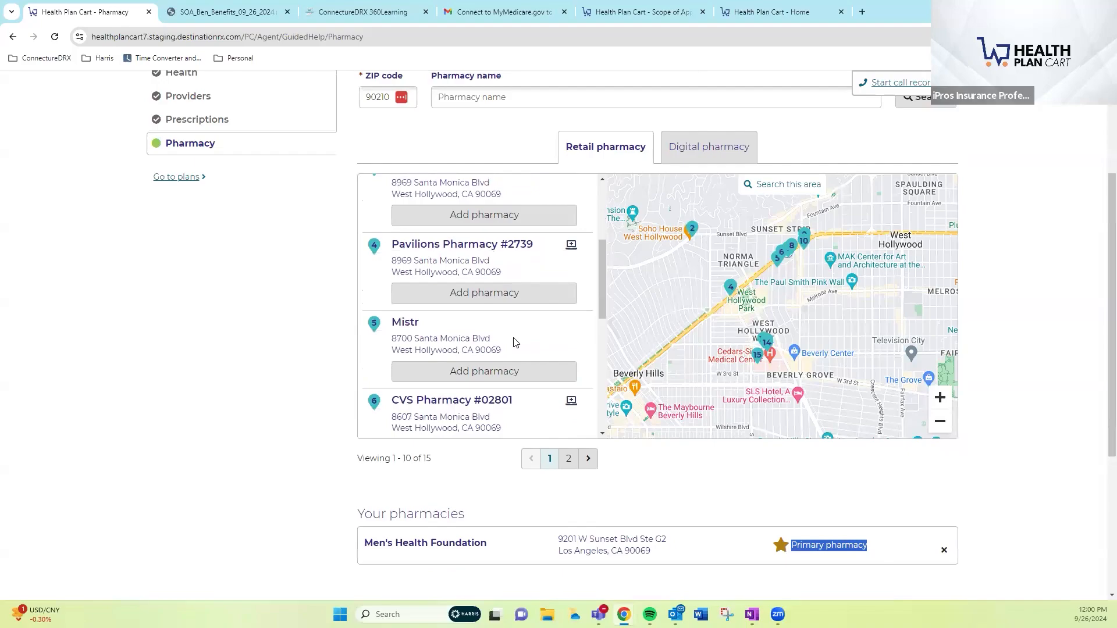
left_click(482, 345)
scroll(777, 509, "down", 1)
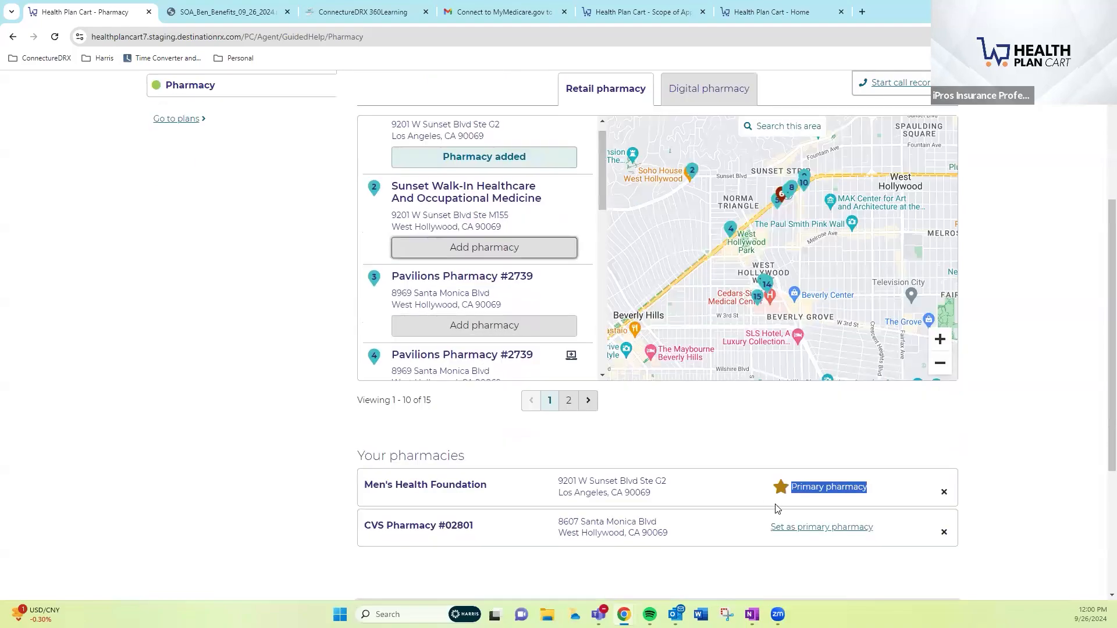
left_click(831, 528)
left_click(837, 489)
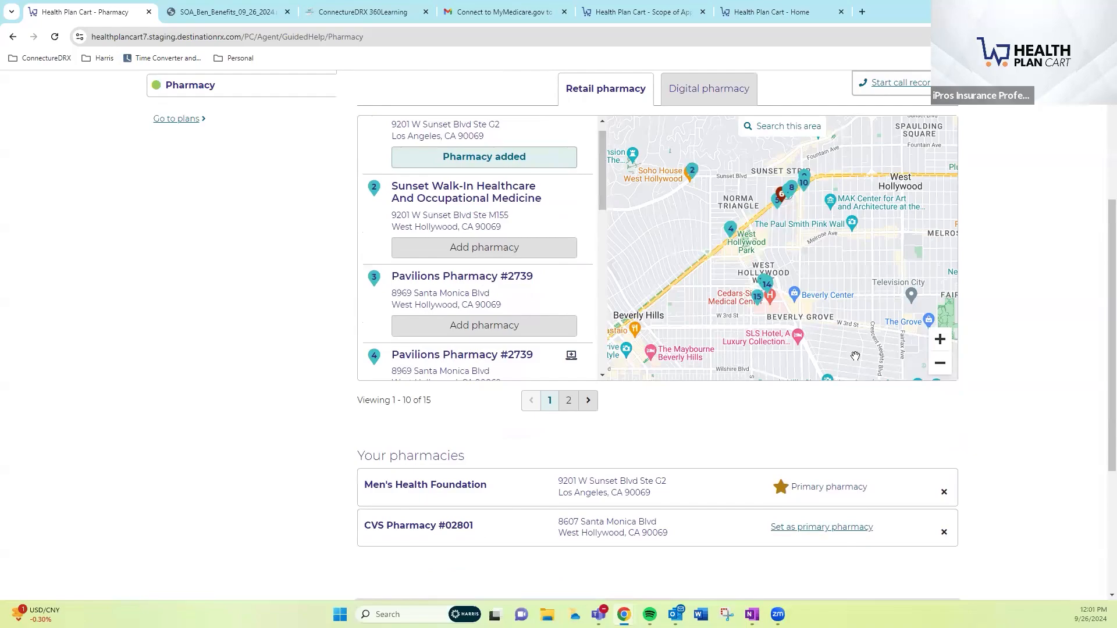
Add the digital Amazon Pharmacy to the selected pharmacies and continue to the available plans
left_click(709, 91)
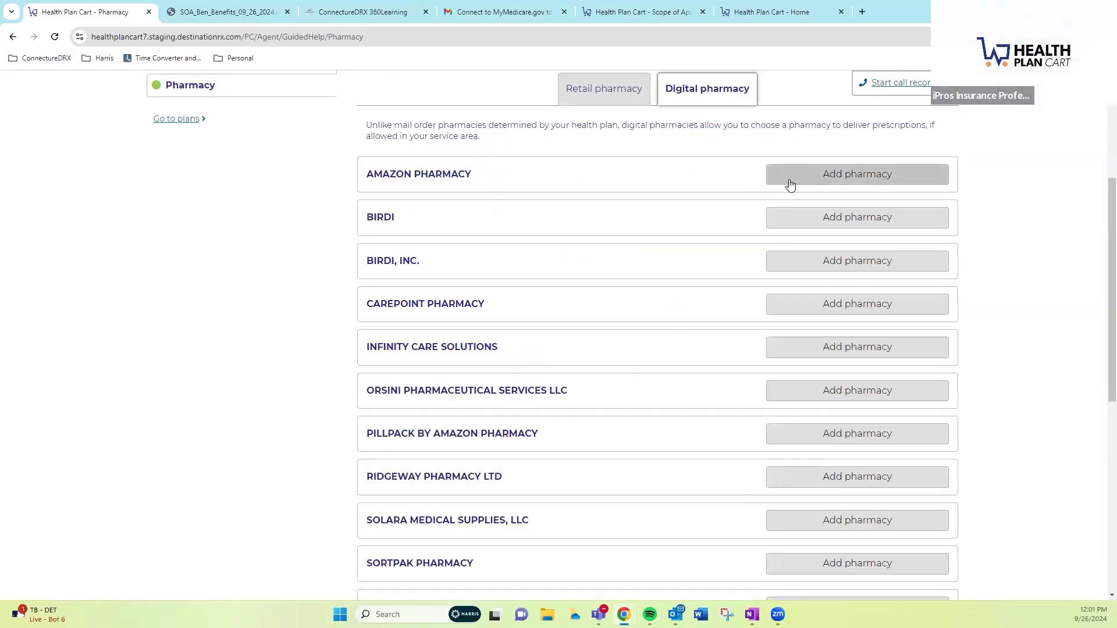
left_click(786, 183)
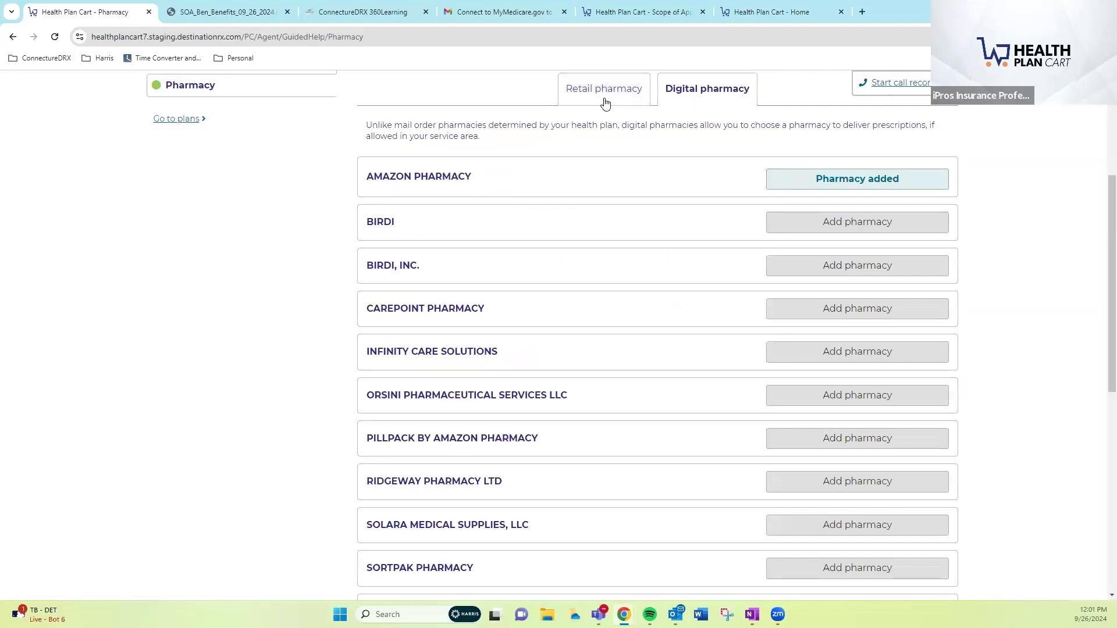
left_click(586, 90)
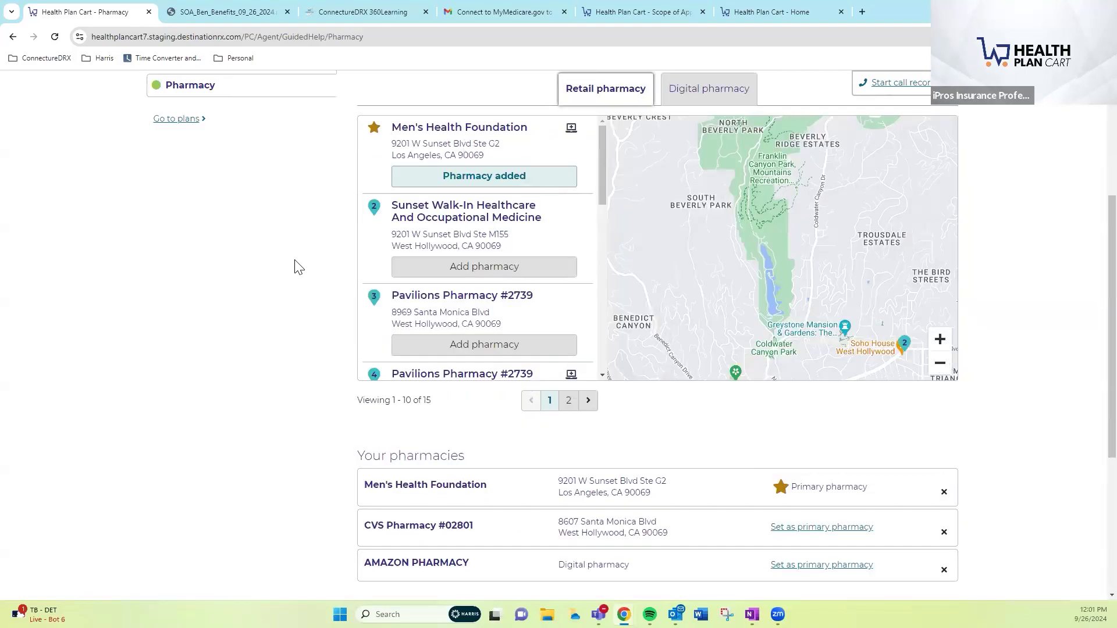
scroll(297, 266, "down", 1)
scroll(501, 448, "down", 1)
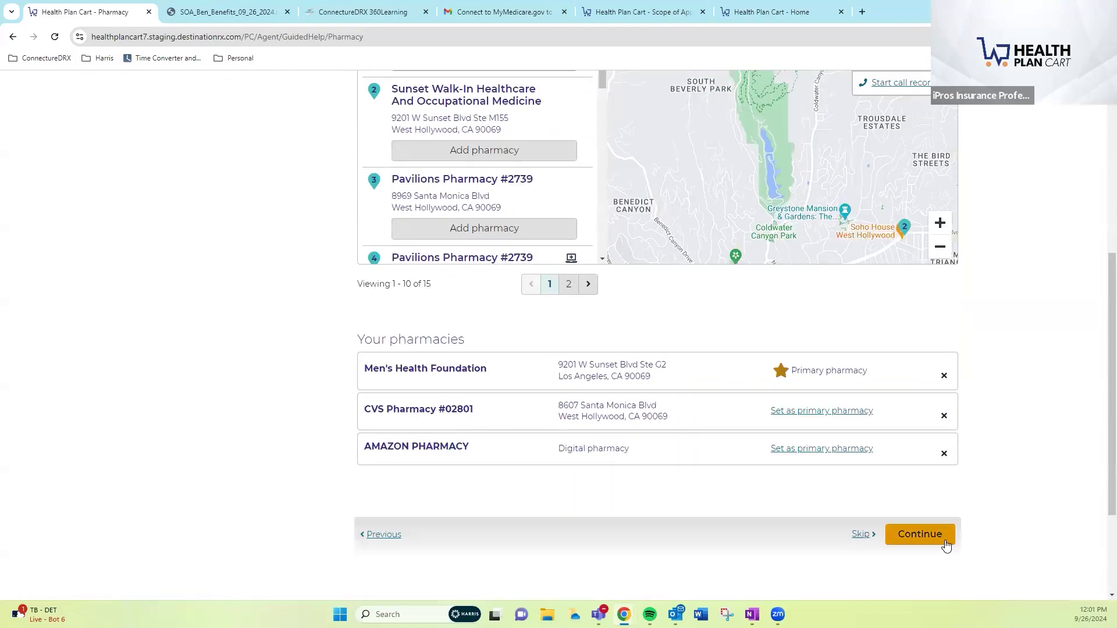
left_click(945, 541)
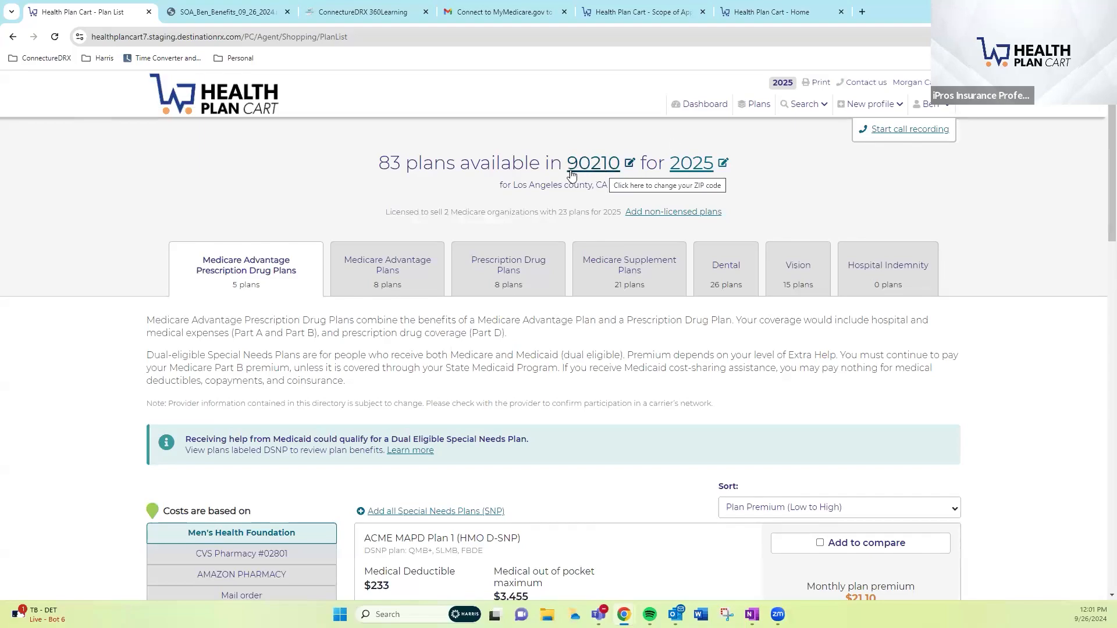
Check the plan year choices without changing the year, and examine the plan list's pharmacy, filter and benefit options
left_click(724, 163)
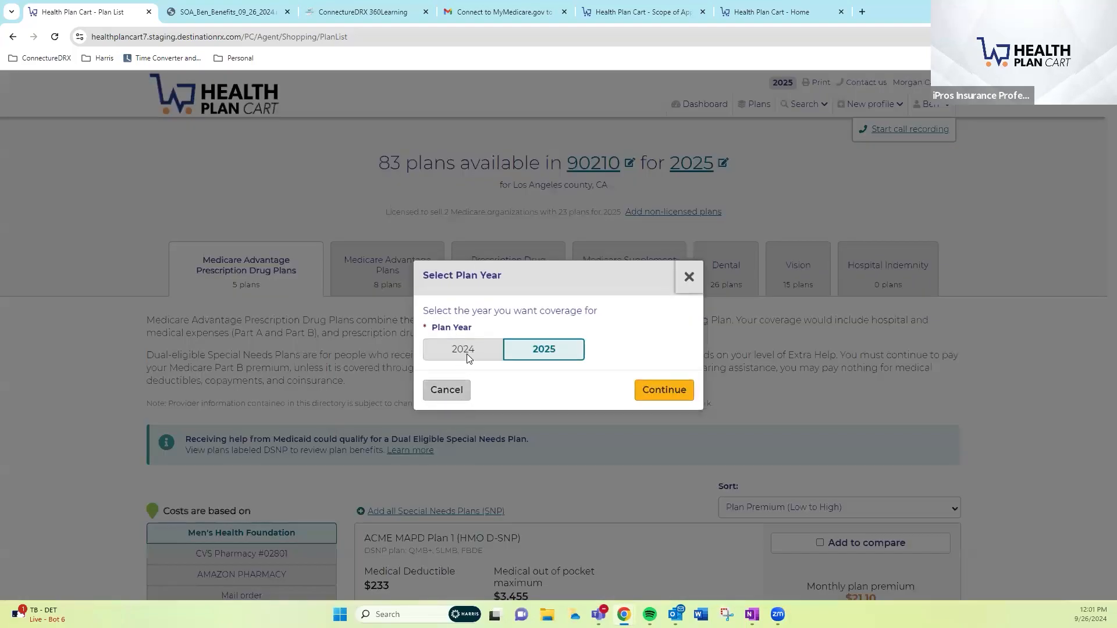
left_click(446, 394)
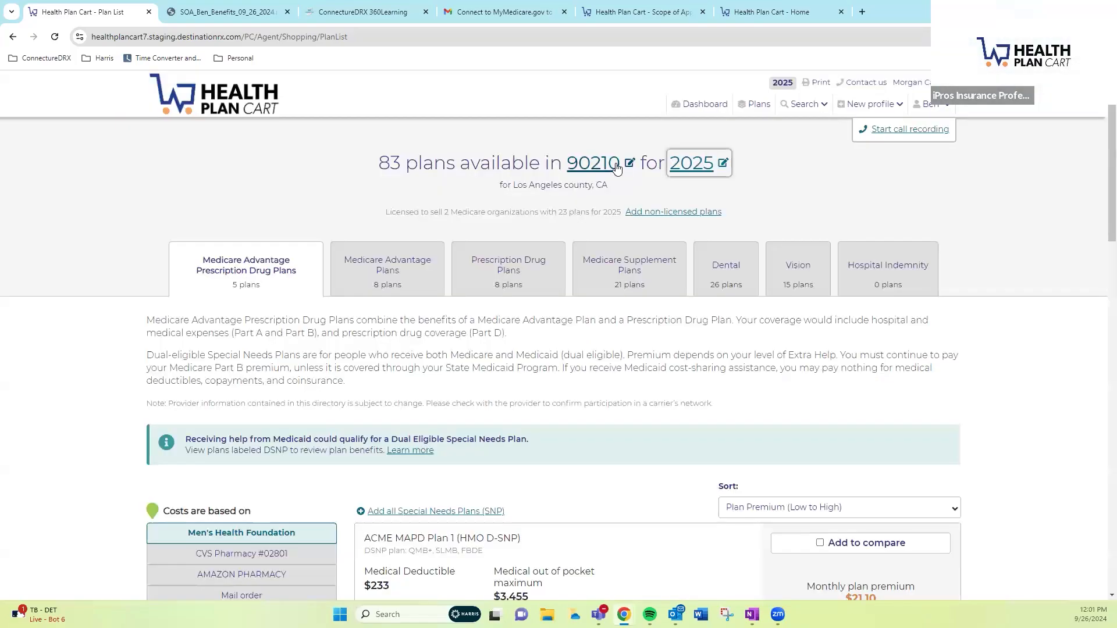
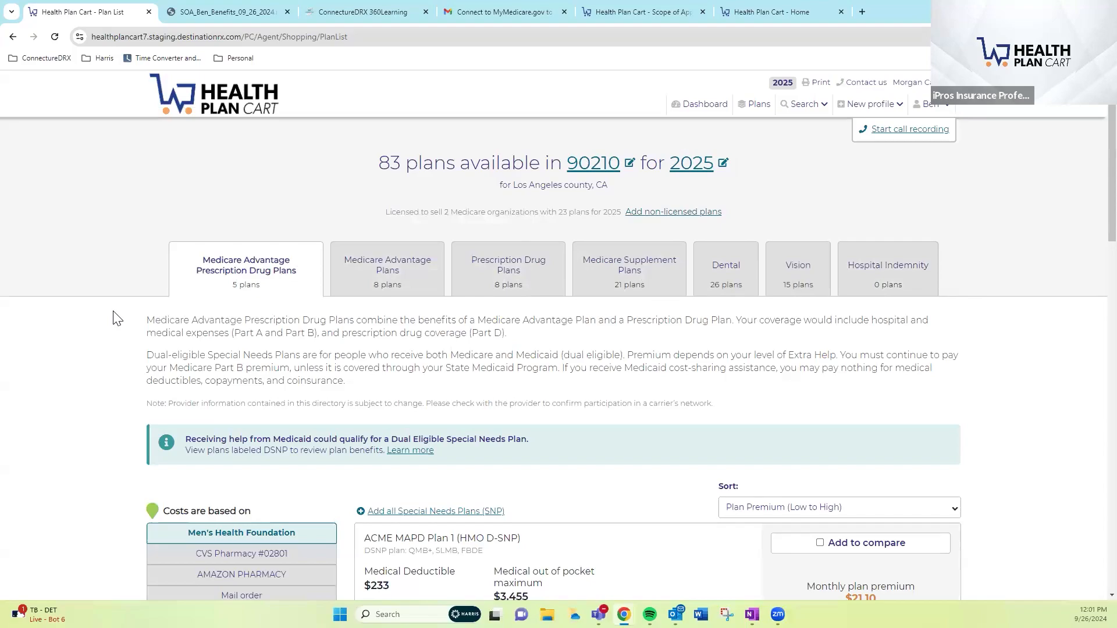
scroll(117, 319, "down", 1)
scroll(117, 319, "down", 3)
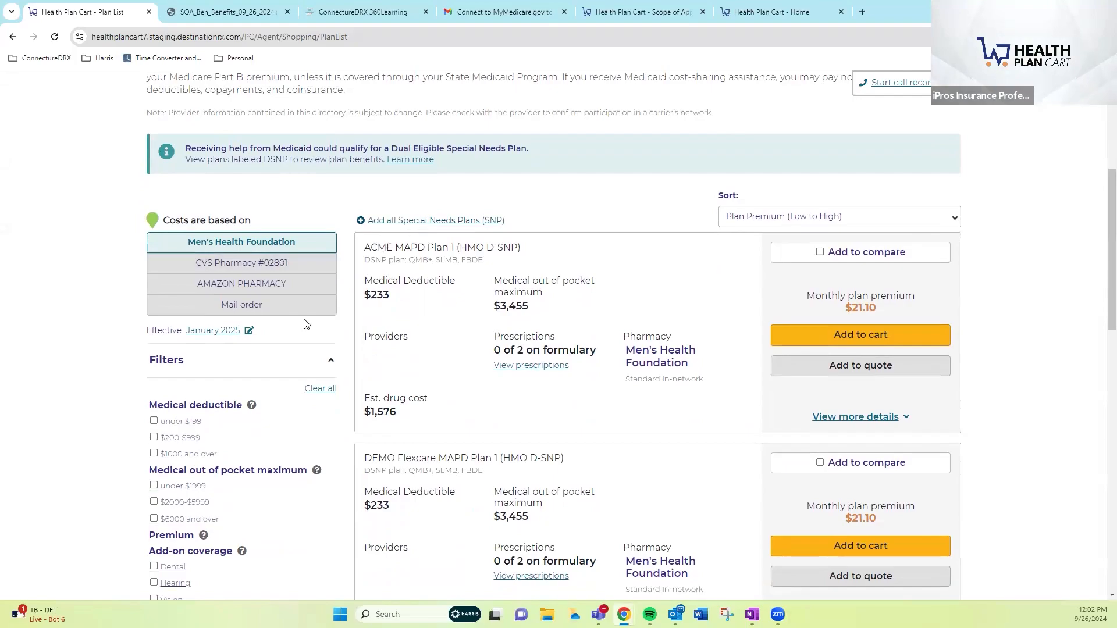
scroll(189, 454, "down", 2)
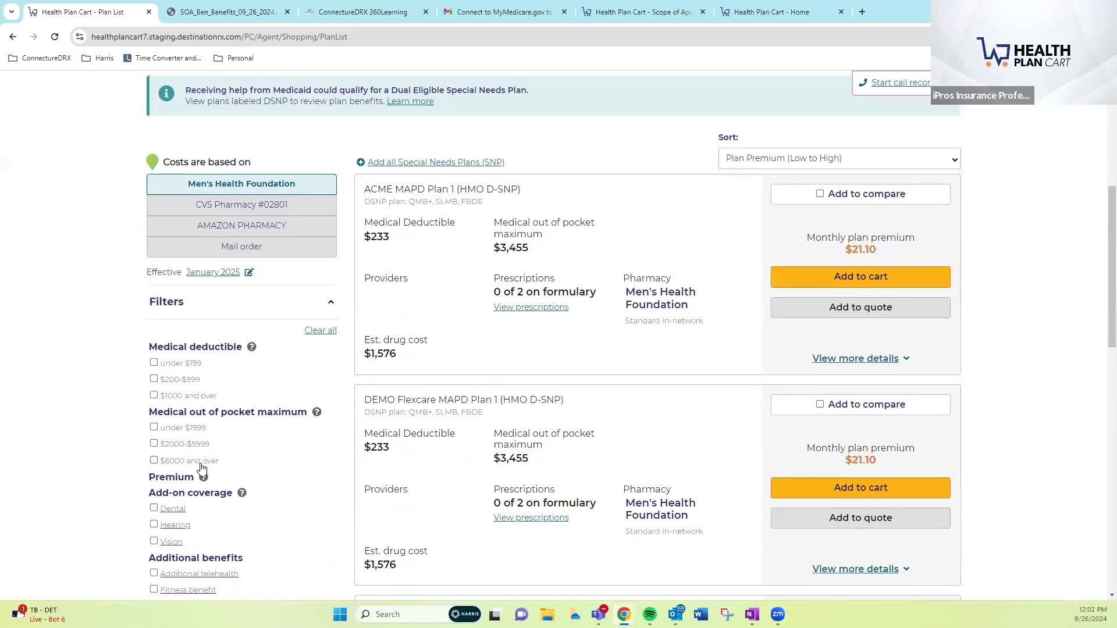
scroll(202, 468, "down", 3)
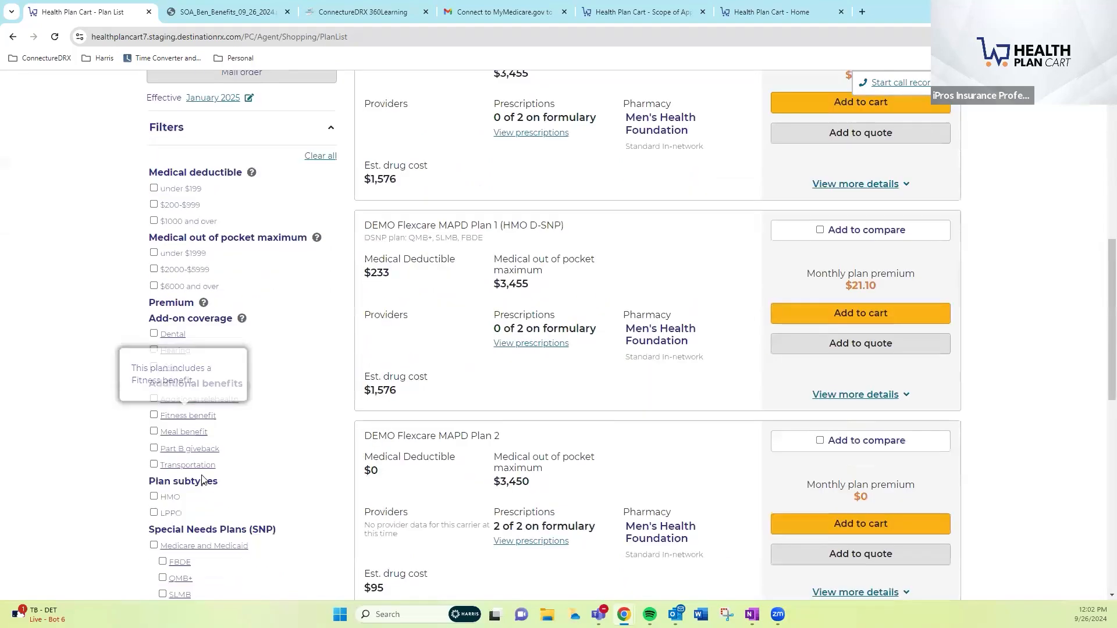
scroll(203, 480, "down", 1)
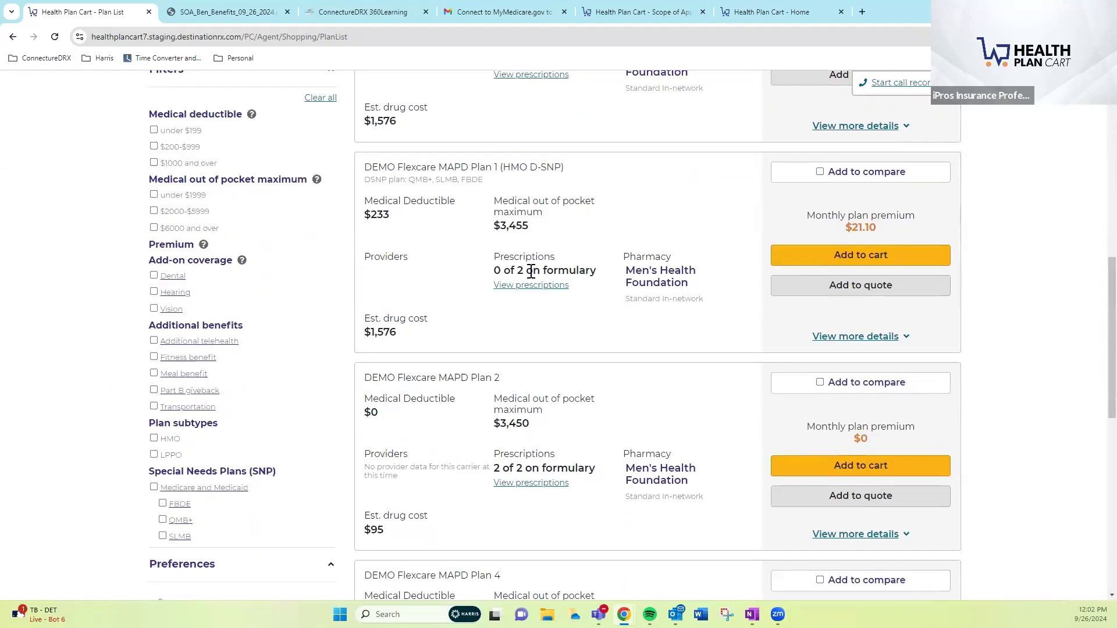
scroll(599, 190, "up", 2)
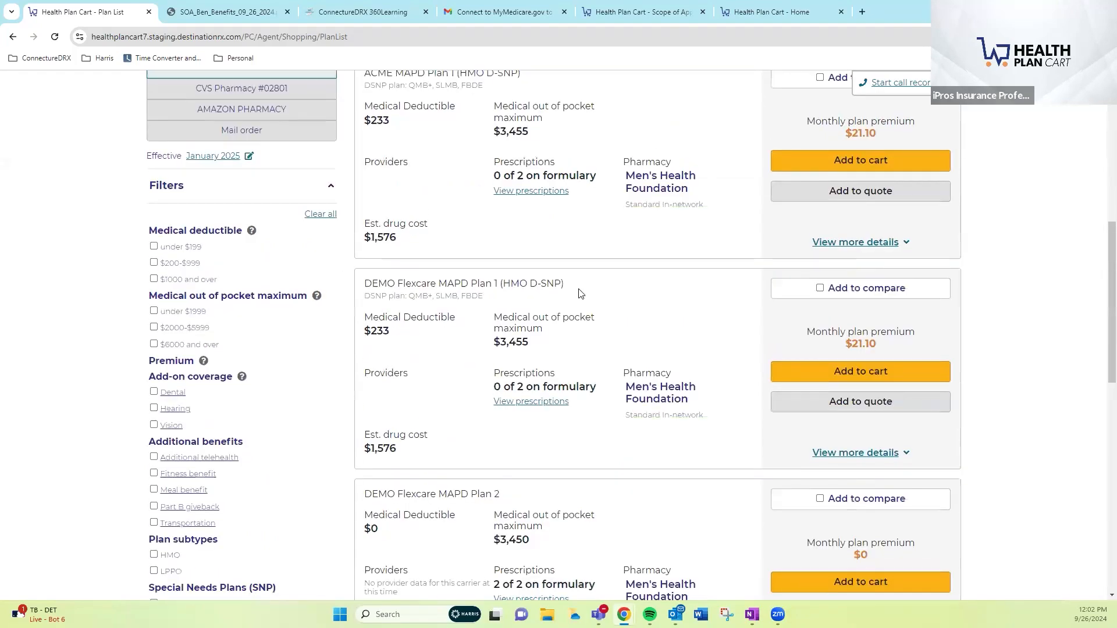
Examine the name, providers and prescription coverage of DEMO Flexcare MAPD Plan 1 (HMO D-SNP)
left_click_drag(567, 283, 365, 285)
left_click(366, 284)
left_click_drag(379, 389, 437, 400)
left_click(437, 400)
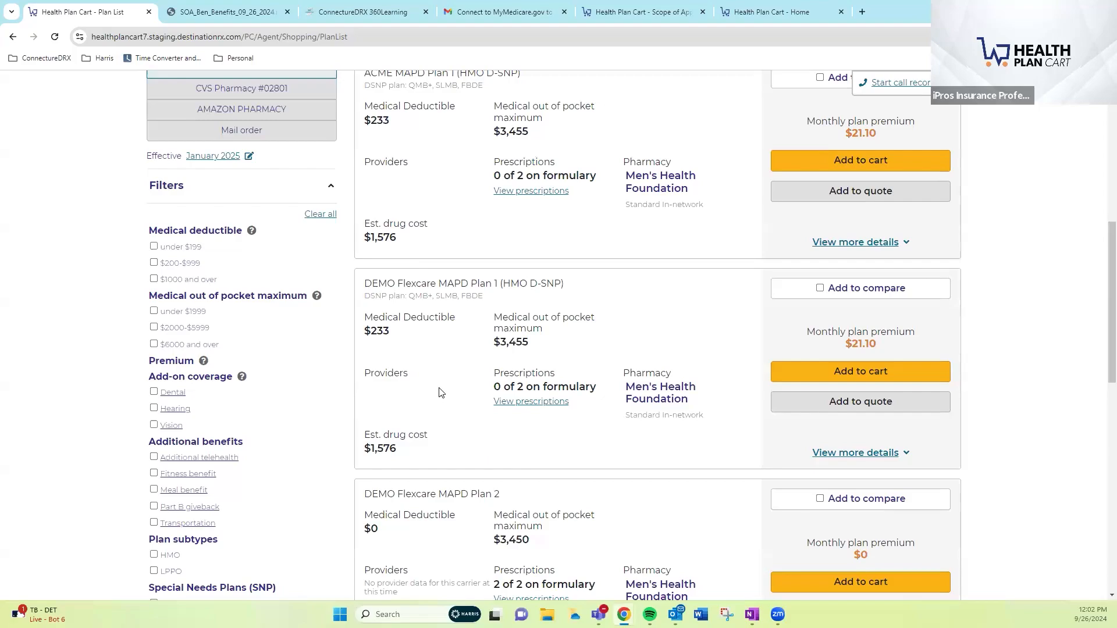
left_click_drag(446, 295, 444, 283)
left_click(444, 283)
triple_click(597, 388)
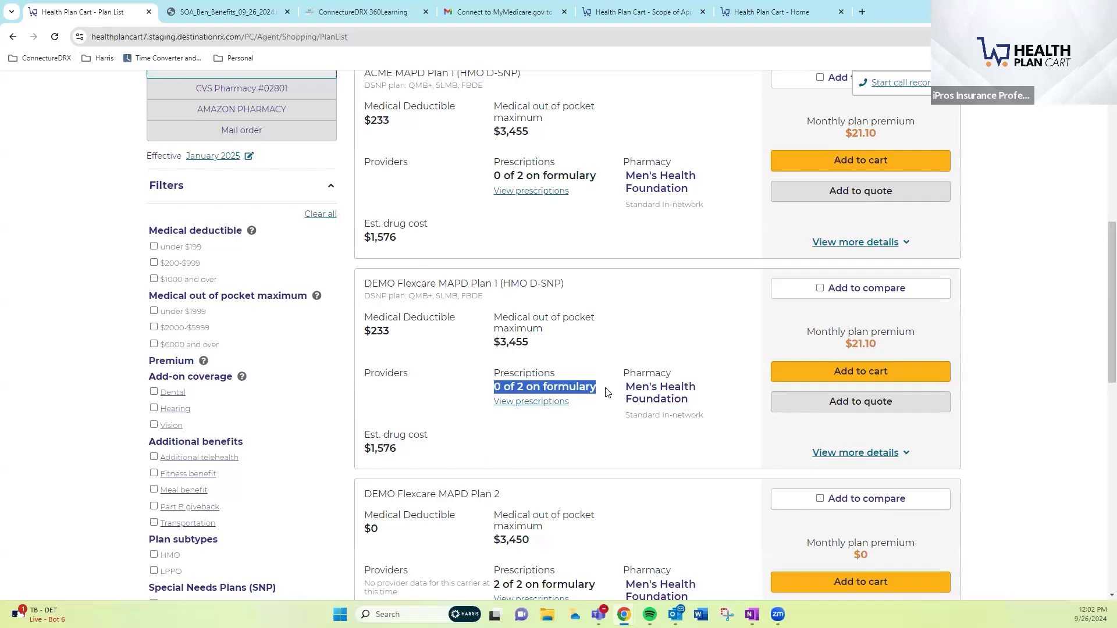
left_click_drag(601, 389, 416, 394)
left_click(379, 395)
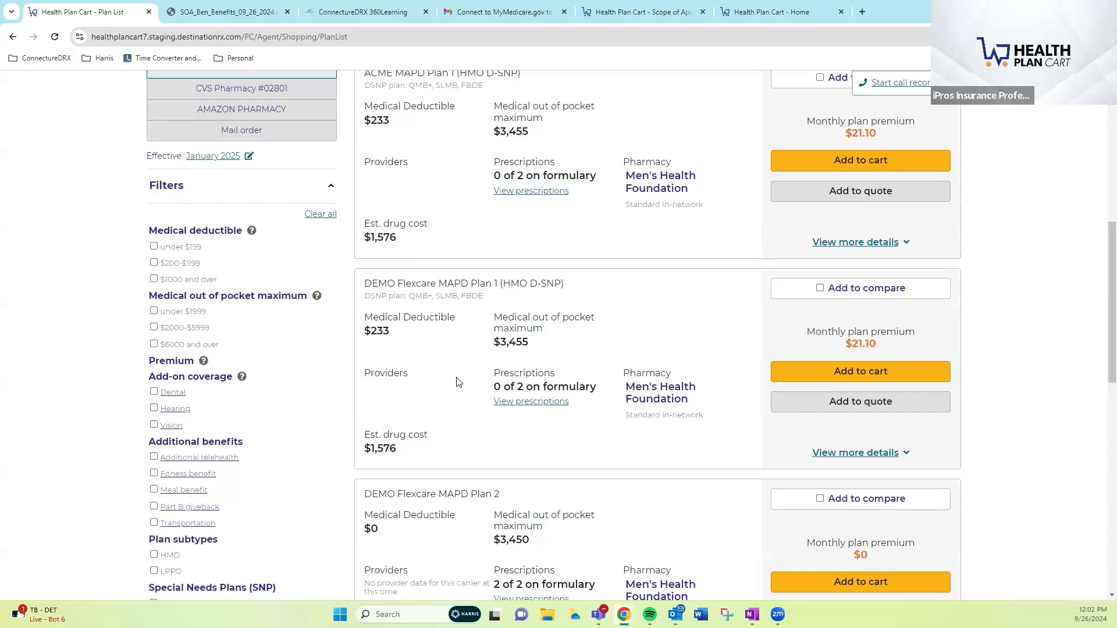
Expand DEMO Flexcare MAPD Plan 2, examine its add-on coverage and benefit highlights, and collapse its details
scroll(464, 385, "down", 3)
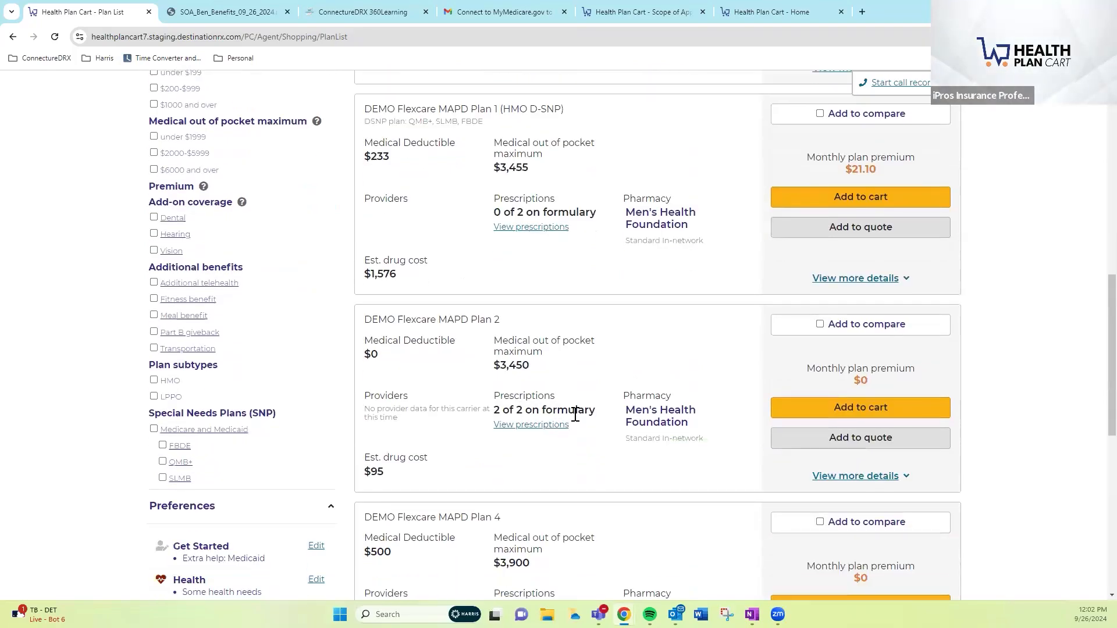
scroll(583, 409, "down", 1)
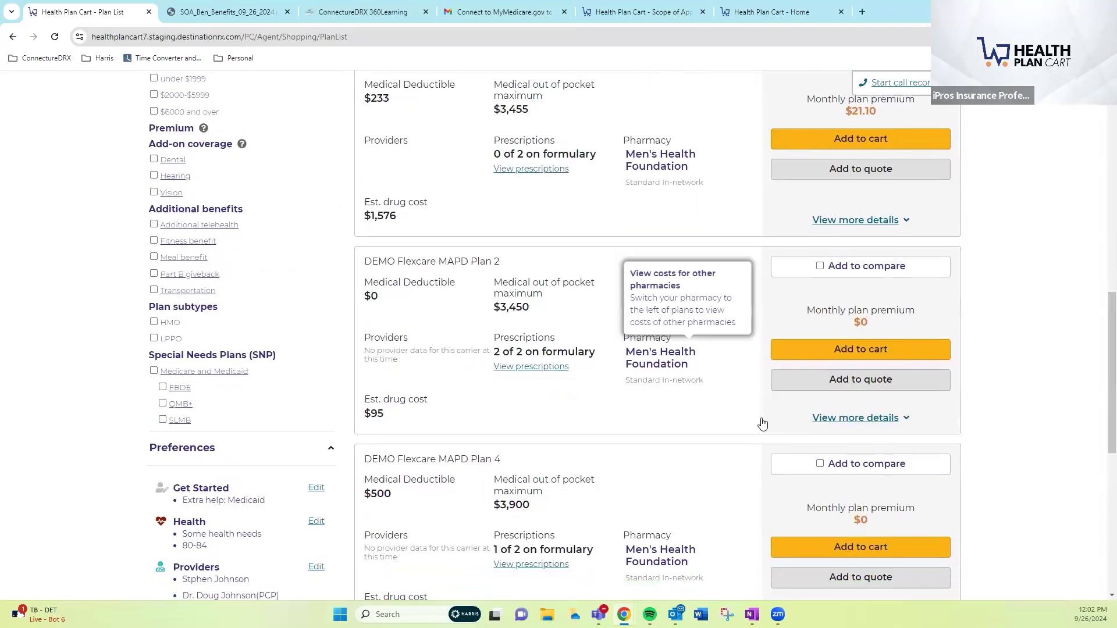
left_click(905, 420)
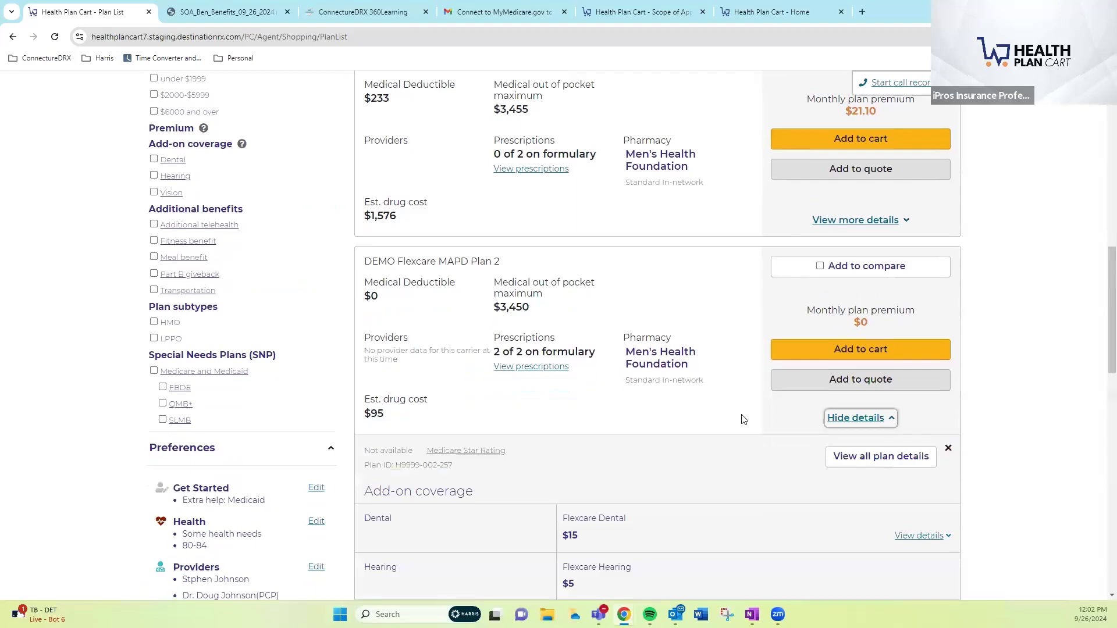
scroll(743, 419, "down", 1)
scroll(742, 419, "down", 1)
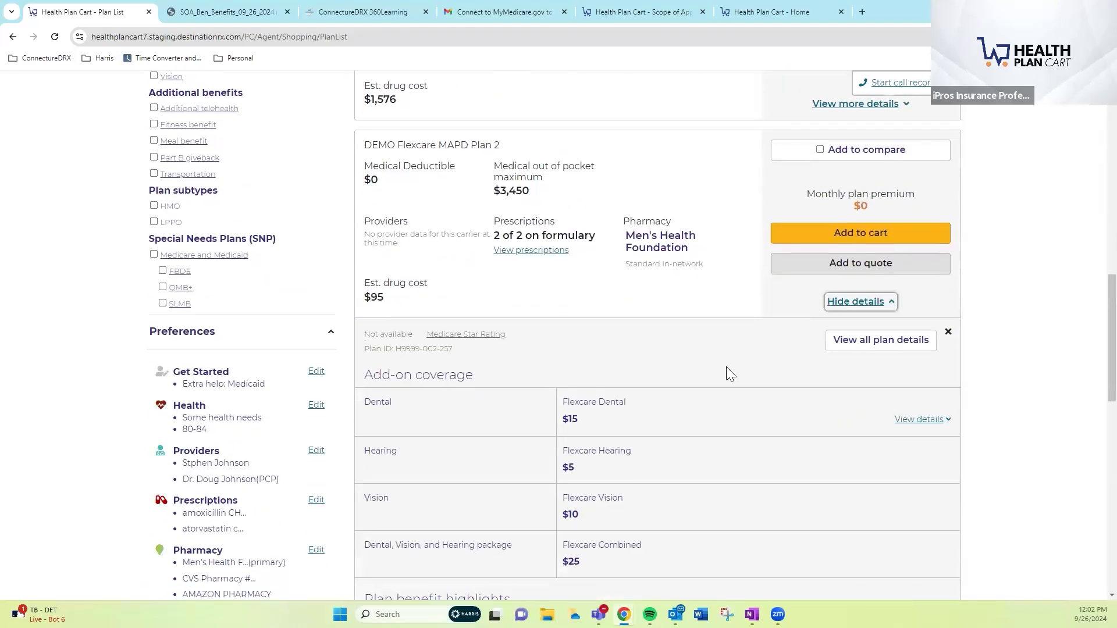
scroll(726, 366, "down", 3)
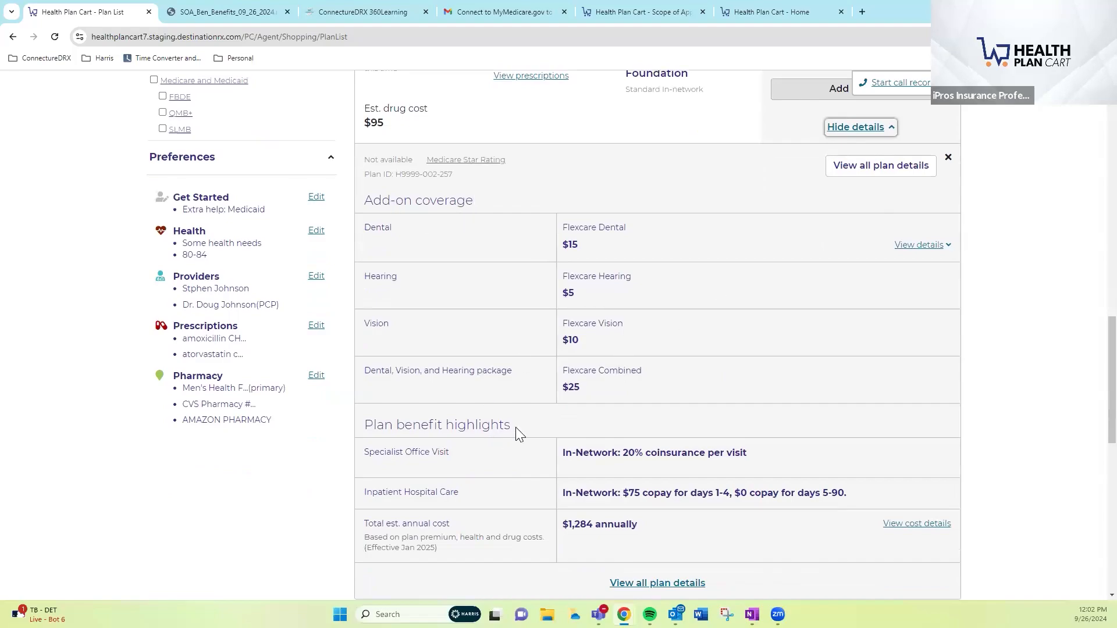
left_click(501, 428)
left_click(794, 263)
left_click(882, 132)
left_click(882, 132)
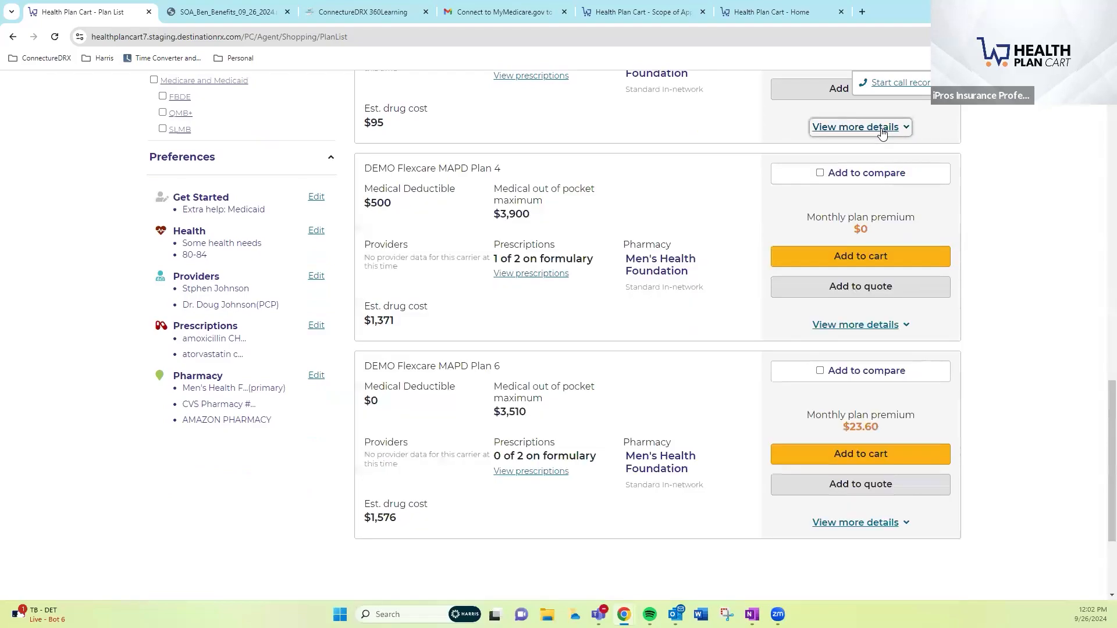
left_click(882, 132)
left_click(882, 132)
Add DEMO Flexcare MAPD Plan 4, DEMO Flexcare MAPD Plan 1 (HMO D-SNP) and ACME MAPD Plan 1 (HMO D-SNP) to the quote
scroll(676, 338, "up", 2)
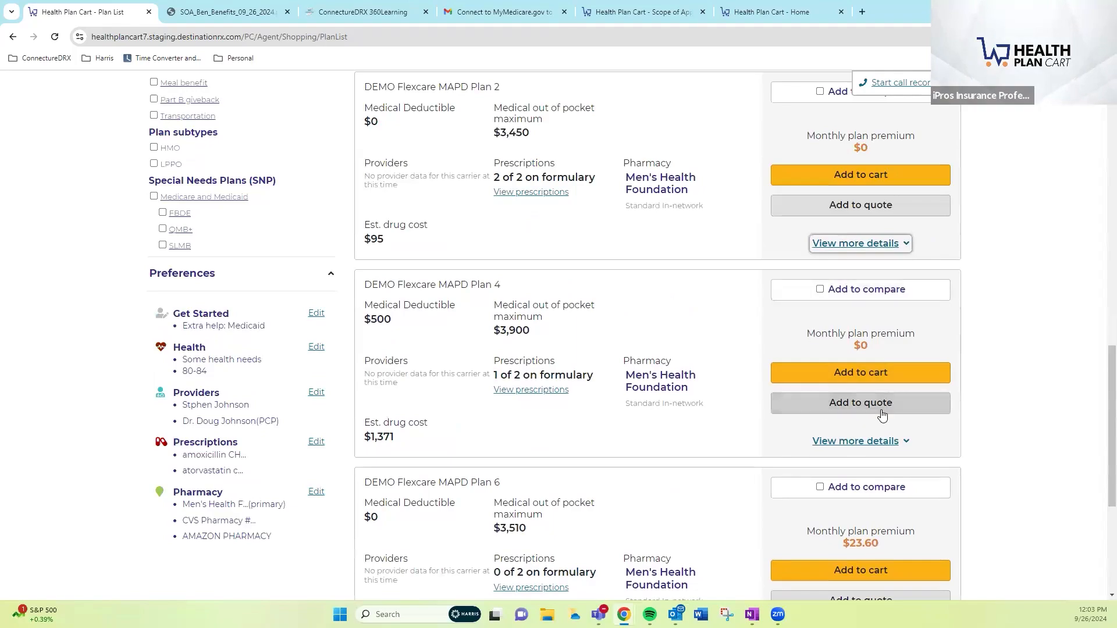
left_click(819, 410)
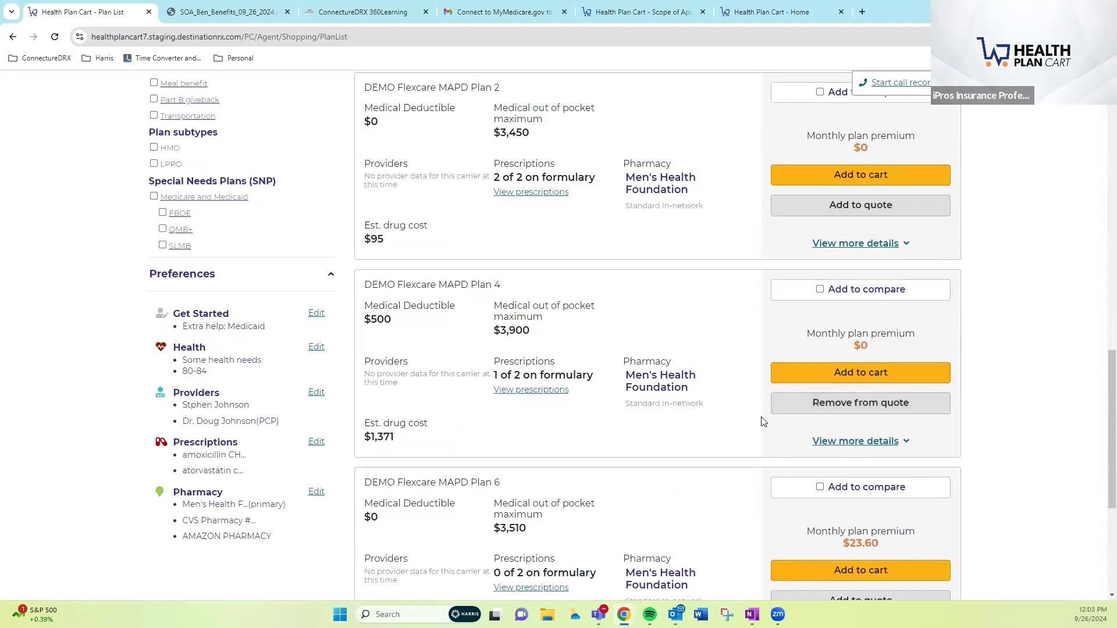
scroll(768, 419, "up", 4)
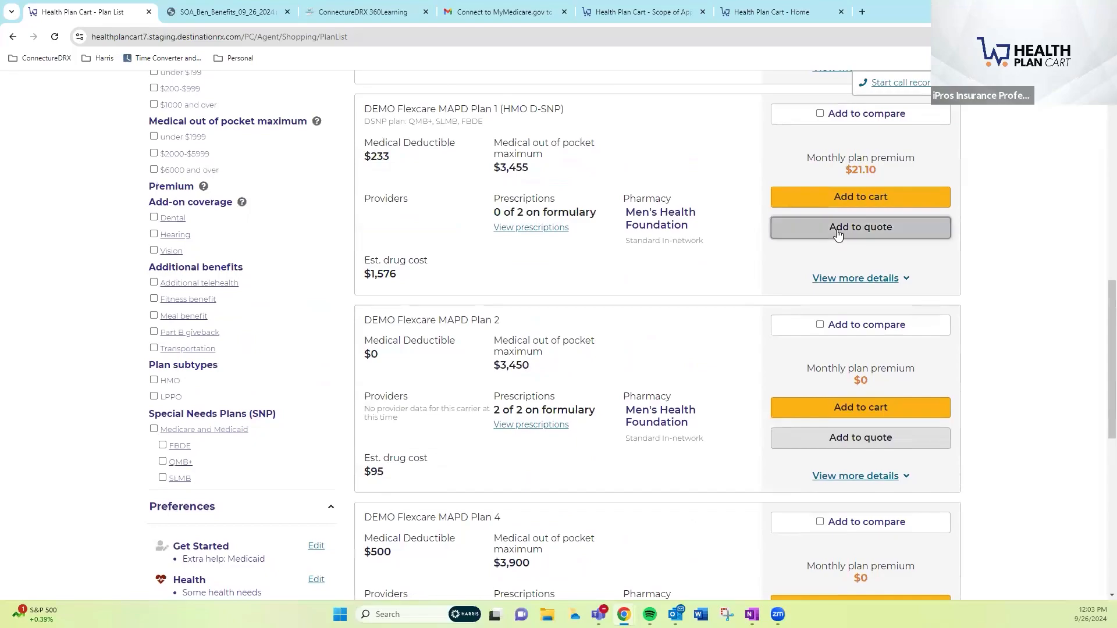
left_click(837, 228)
scroll(761, 381, "up", 5)
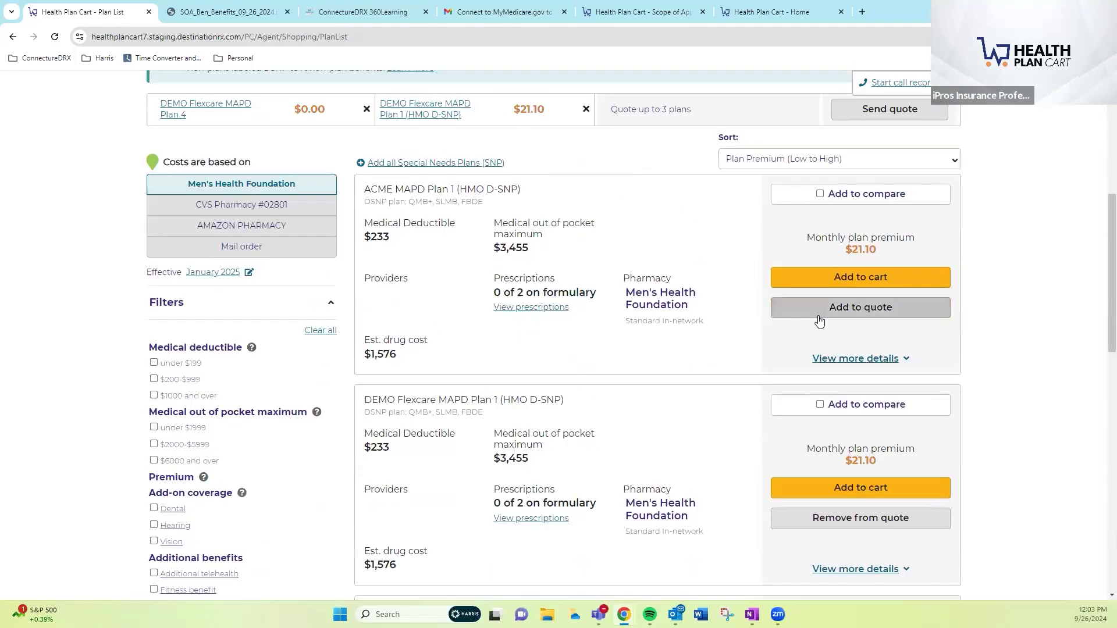
left_click(818, 317)
scroll(719, 356, "up", 2)
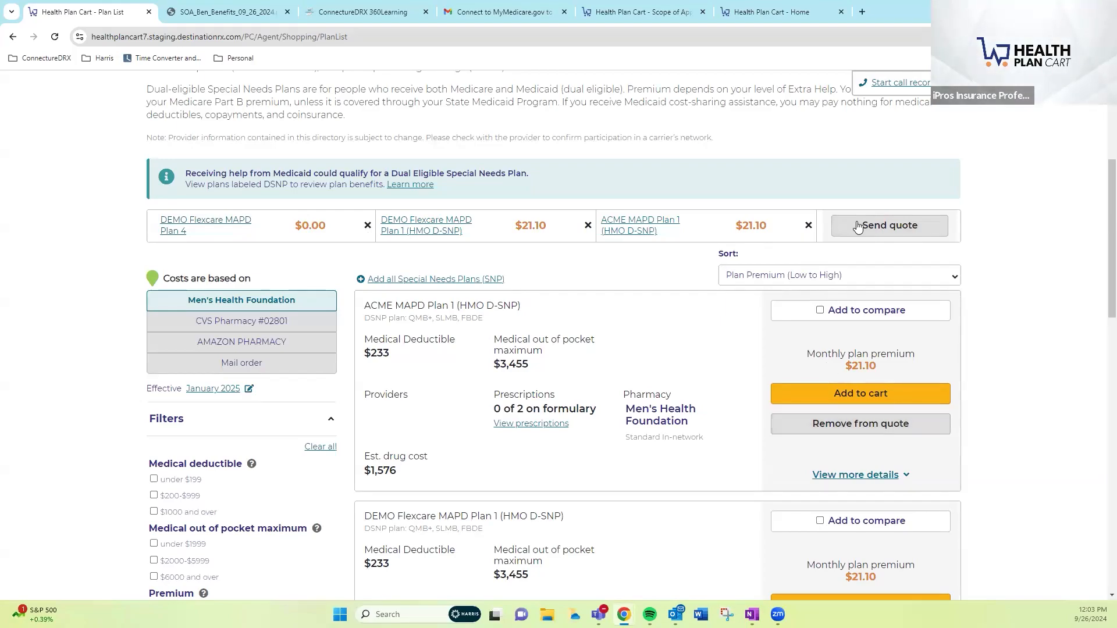
Send the quote to the client by email, adding "Quote for you!" to the message and basing costs on CVS Pharmacy #02801
left_click(888, 227)
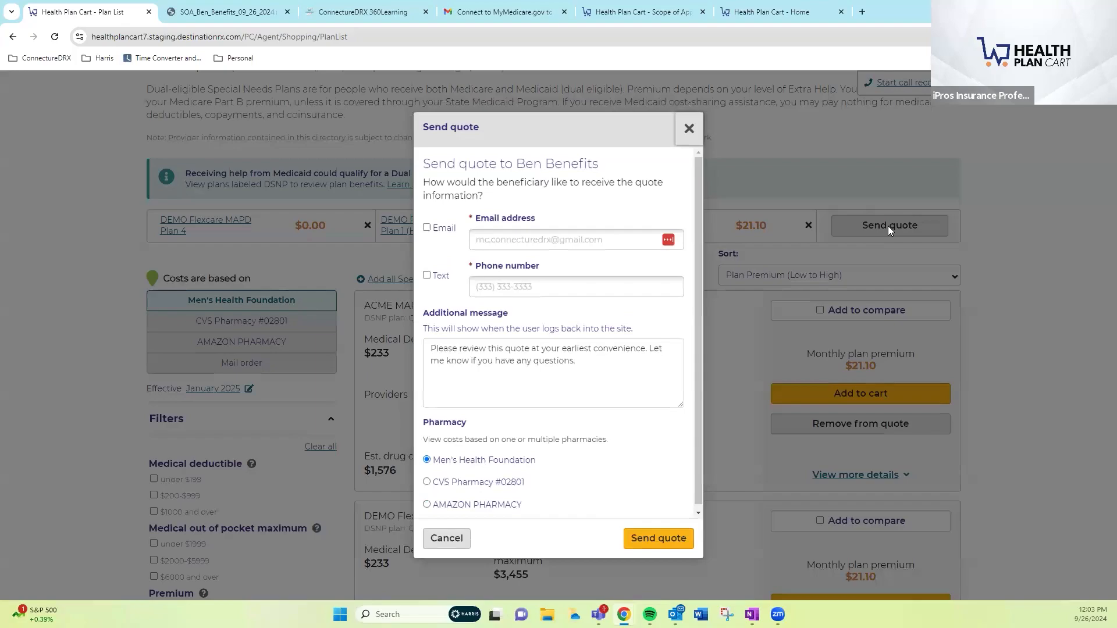
left_click(430, 228)
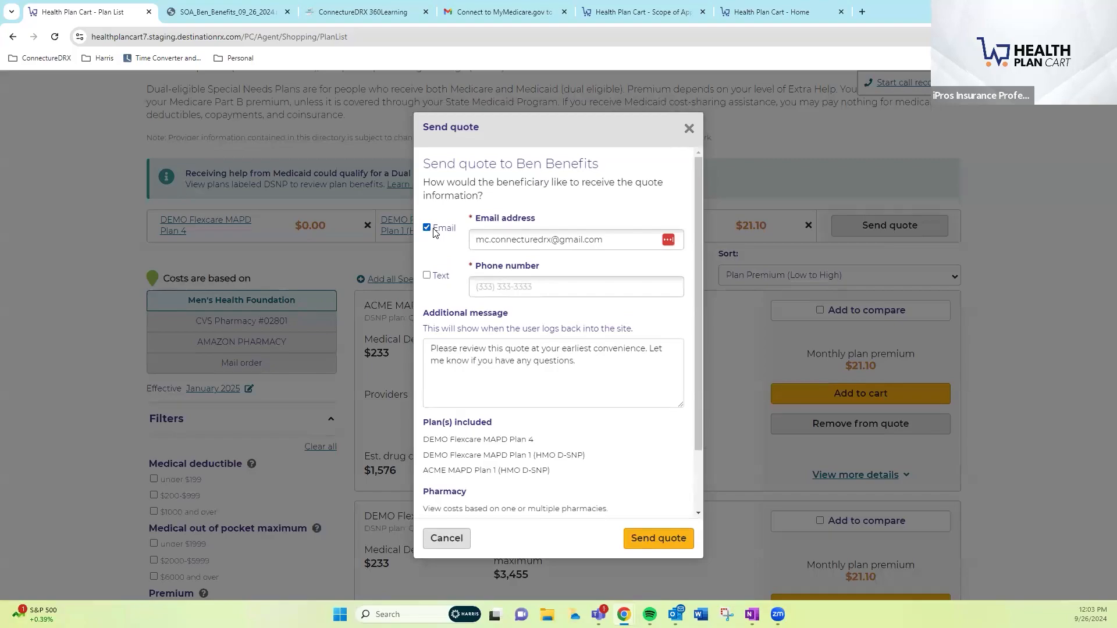
left_click(602, 359)
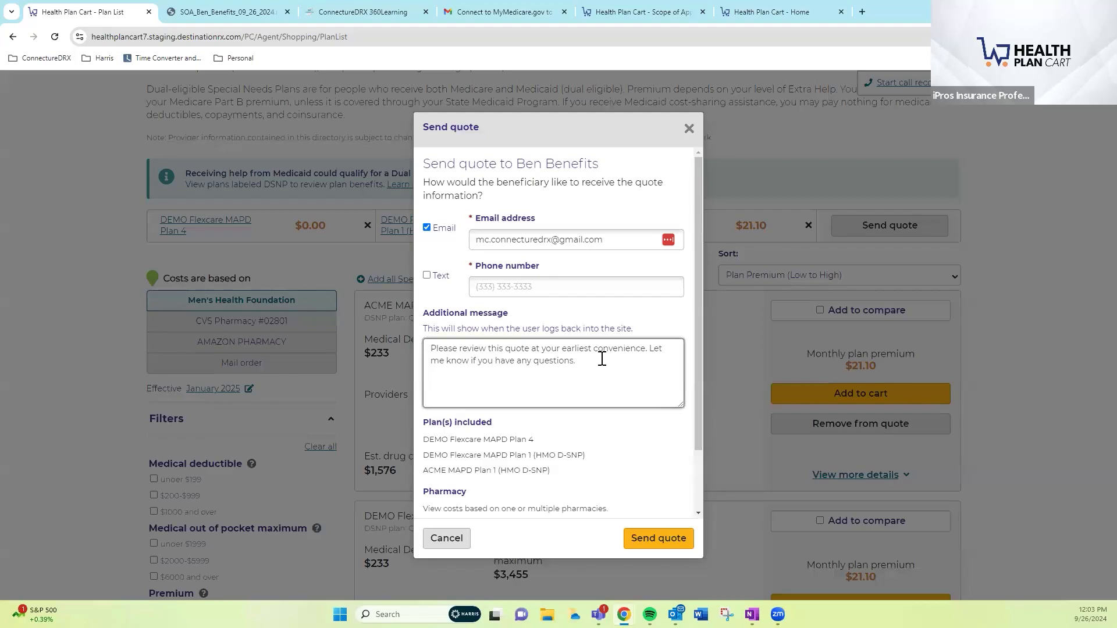
type("Quote for you!")
scroll(572, 370, "down", 3)
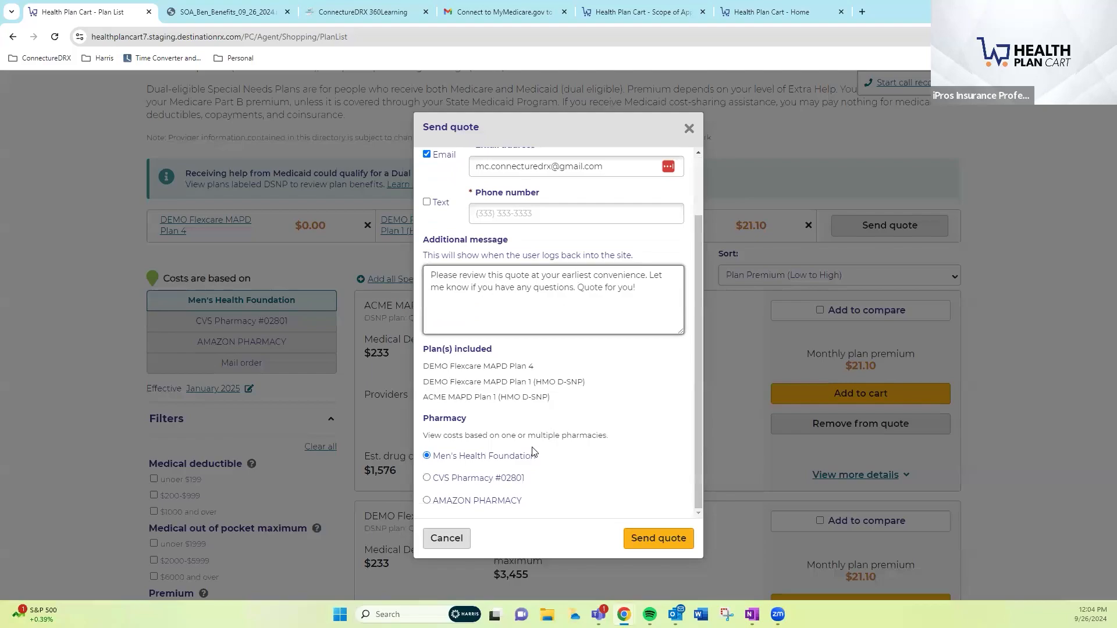
left_click(427, 479)
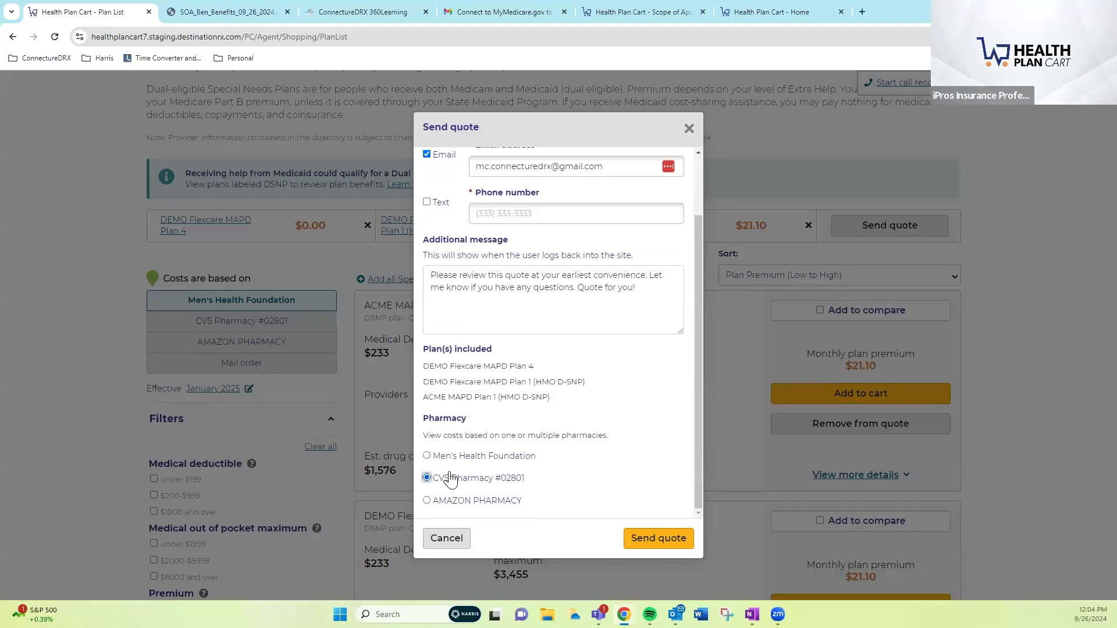
left_click(657, 538)
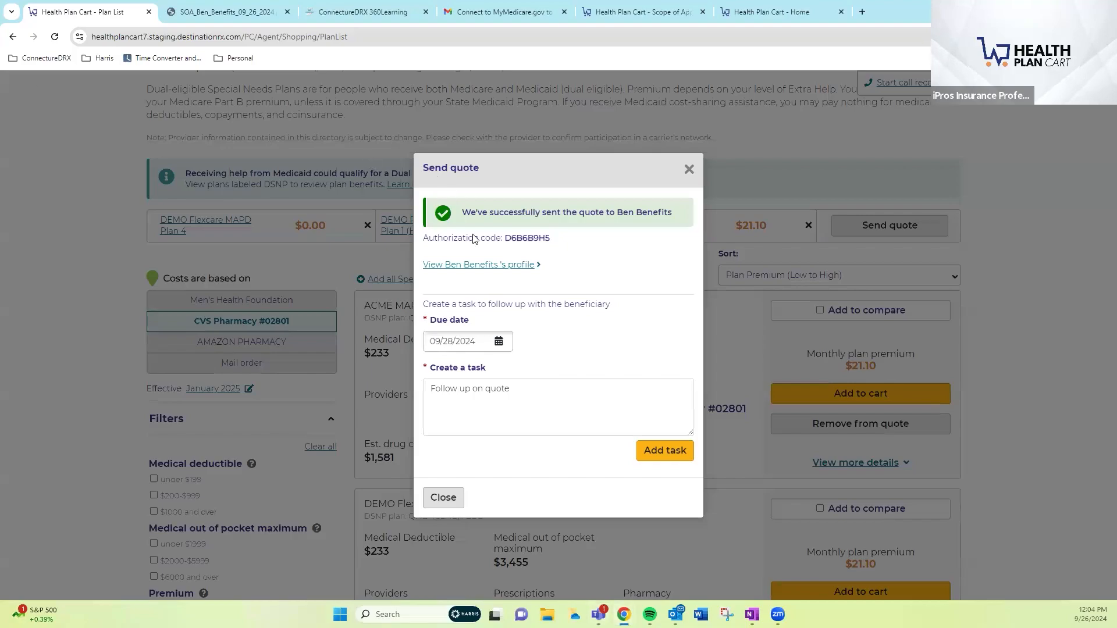
Highlight the authorization code in the sent-quote confirmation
left_click_drag(504, 238, 548, 240)
right_click(545, 244)
left_click(554, 251)
left_click(557, 245)
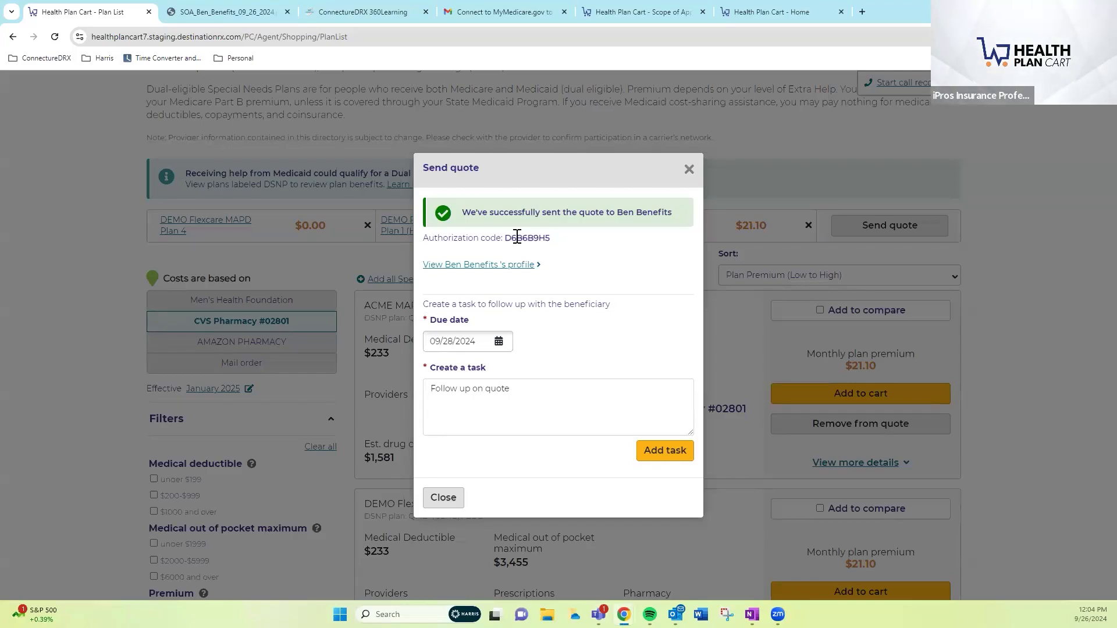
left_click_drag(503, 240, 581, 245)
Add the "Follow up on quote" task due 09/28/2024 and close the quote confirmation
left_click(635, 409)
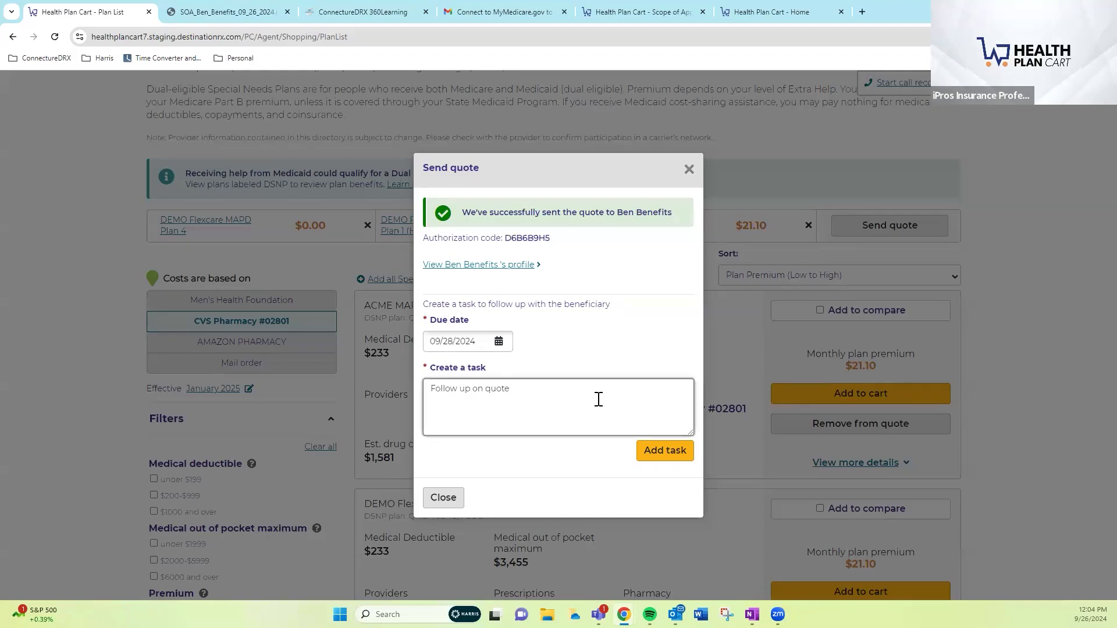
left_click(653, 454)
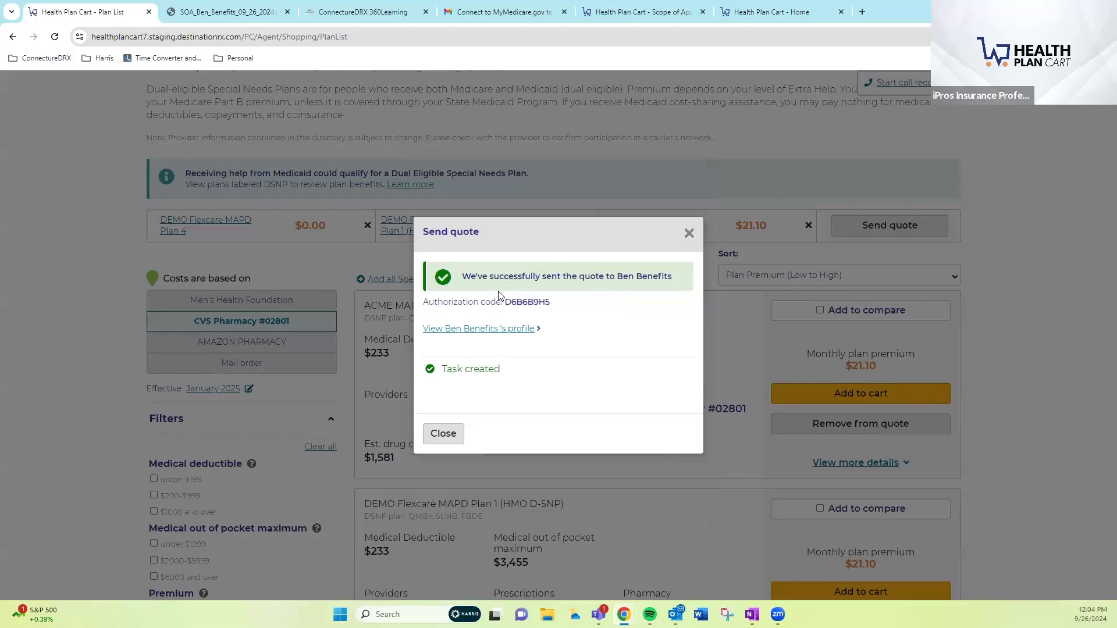
left_click(452, 434)
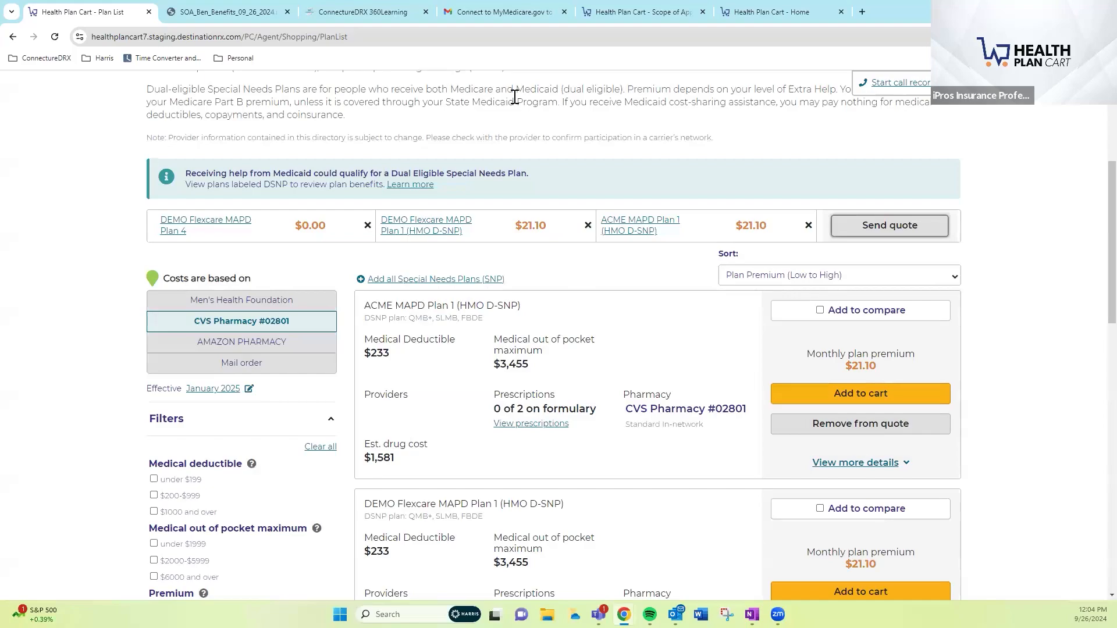
Switch to the Gmail inbox, open the authorization code email, and copy the authorization code
left_click(494, 13)
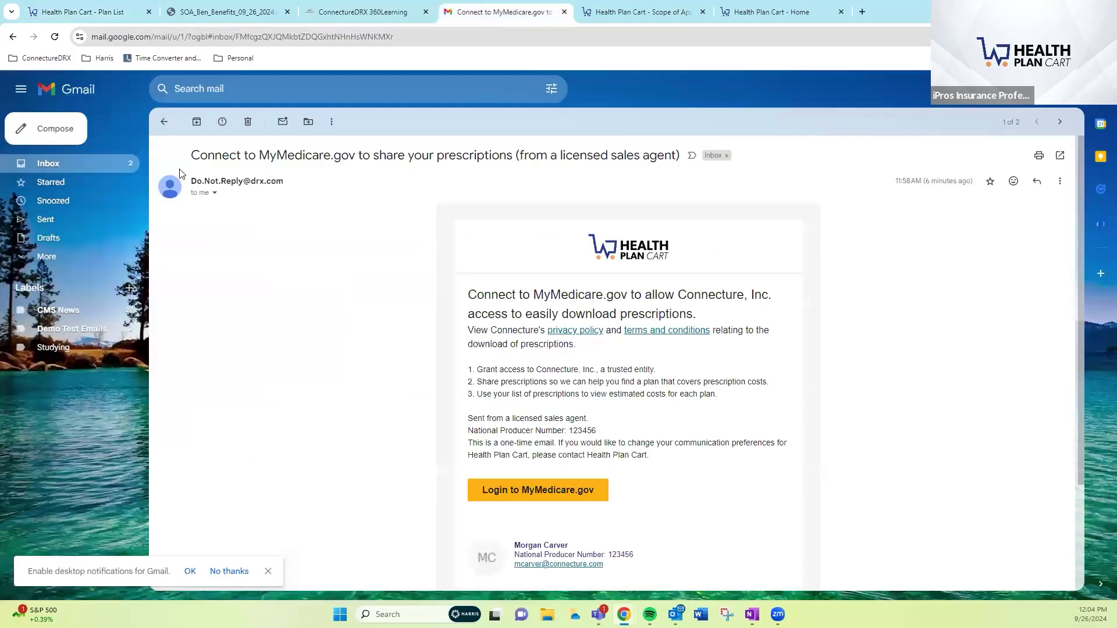
left_click(127, 158)
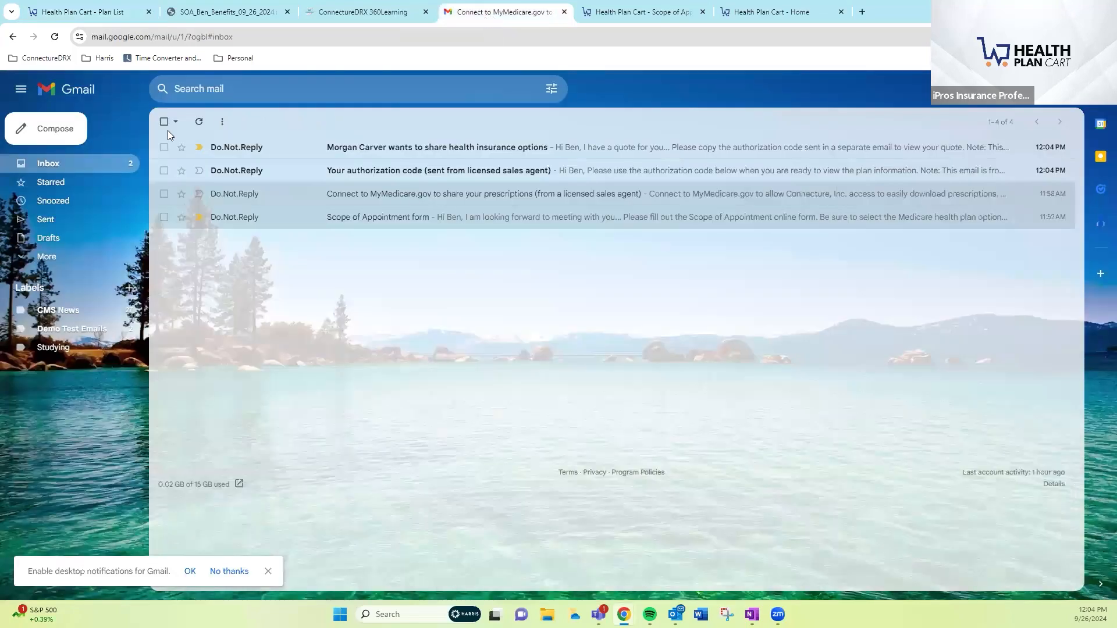
left_click(320, 170)
scroll(352, 317, "down", 3)
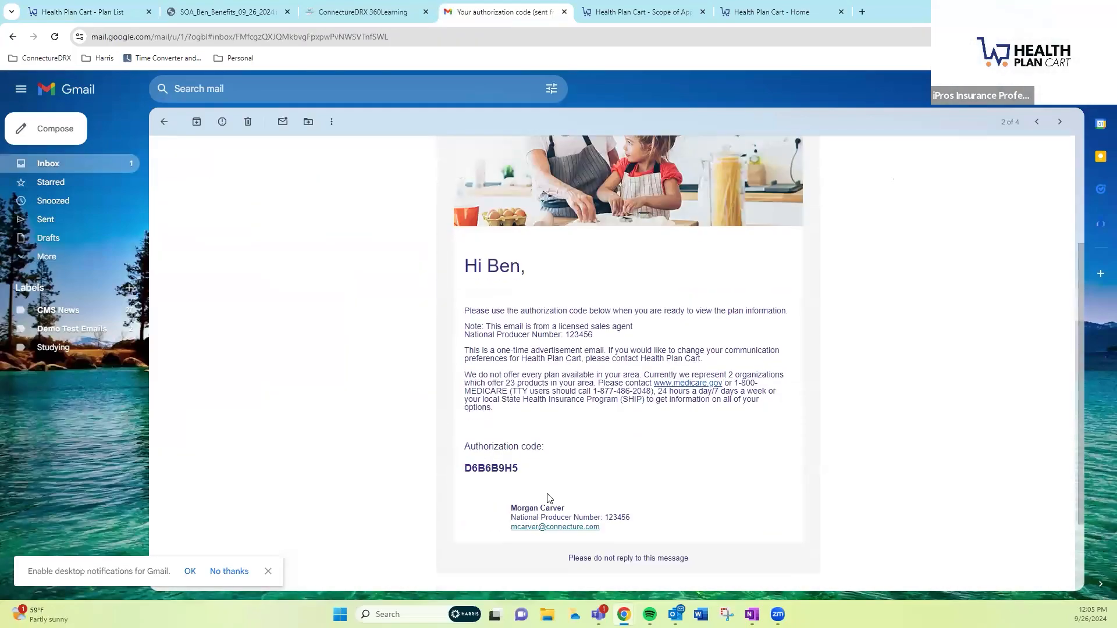
double_click(474, 469)
key("ctrl+c")
right_click(482, 474)
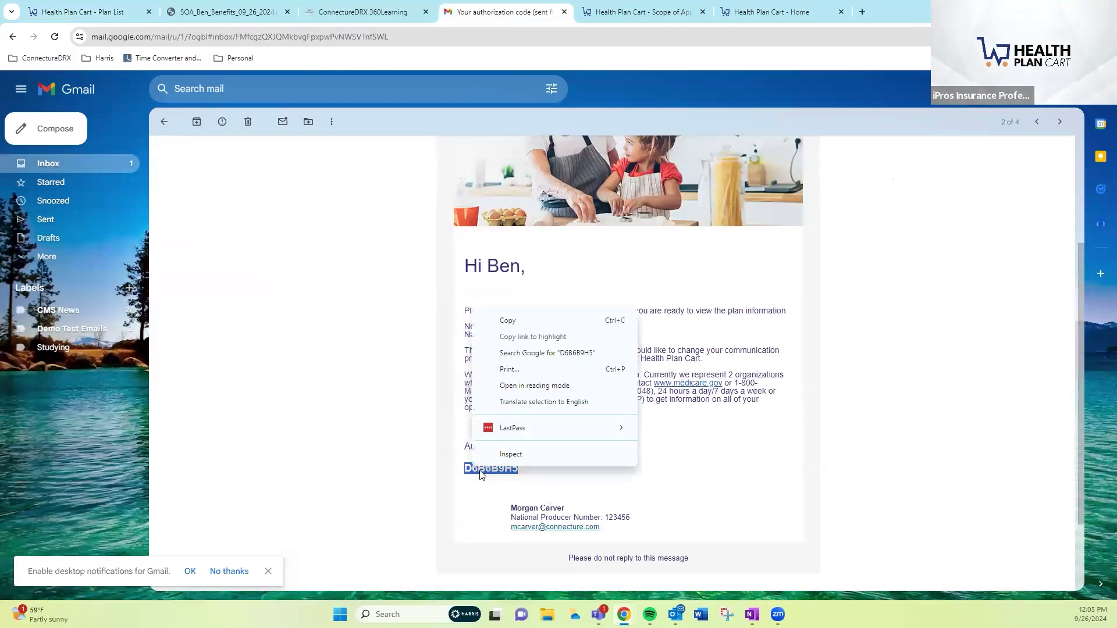
left_click(508, 320)
Open the email sharing health insurance options and follow its link to the quote's authorization page
left_click(120, 163)
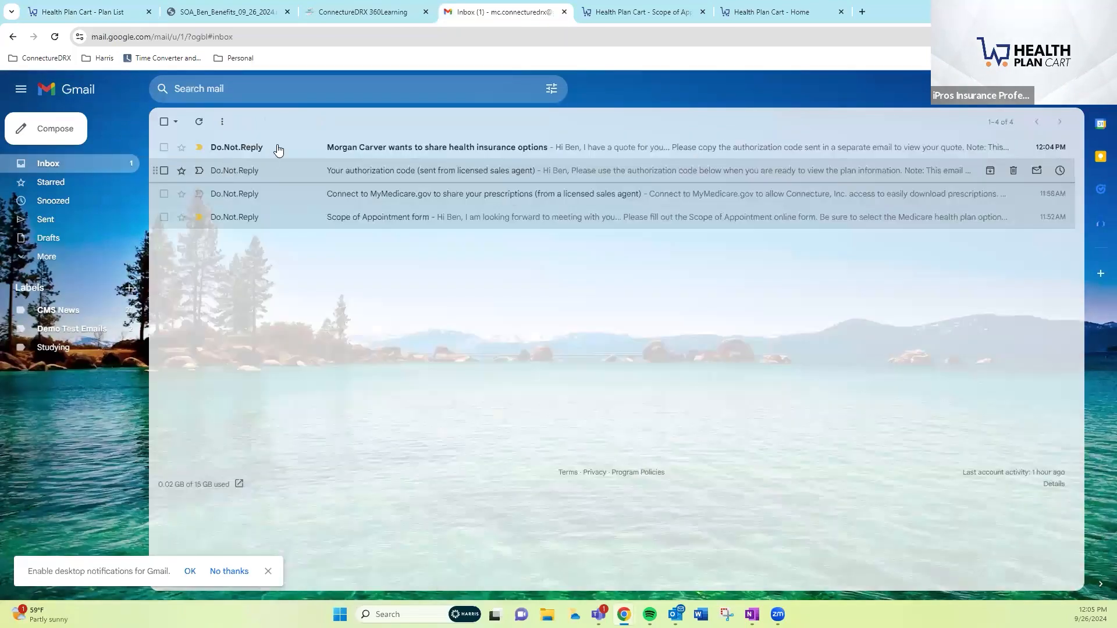
left_click(277, 147)
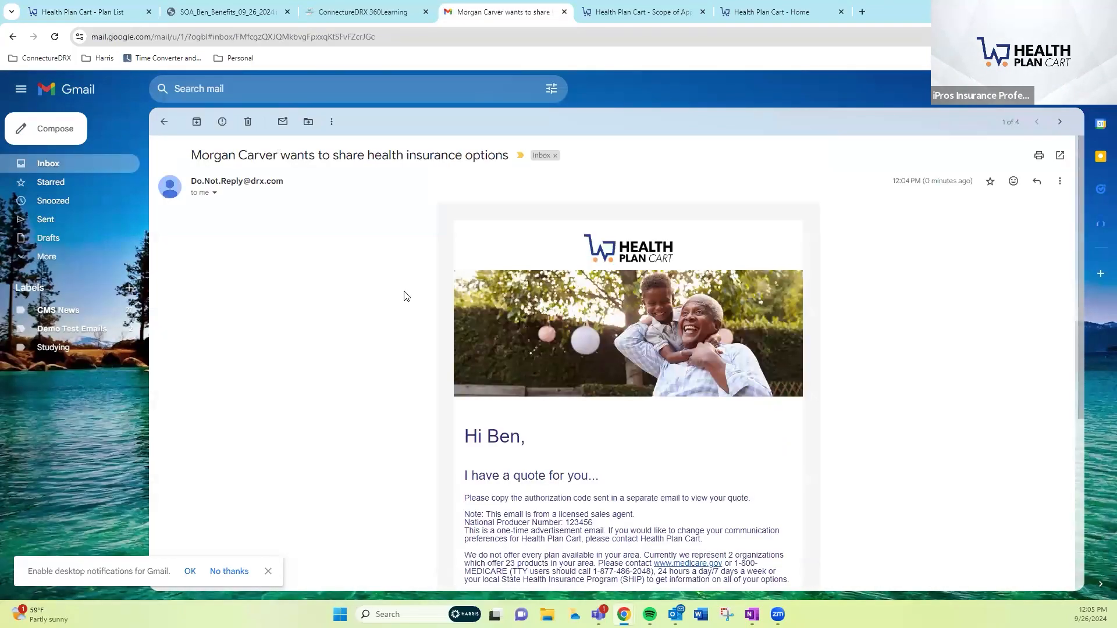
scroll(406, 296, "down", 3)
left_click(514, 459)
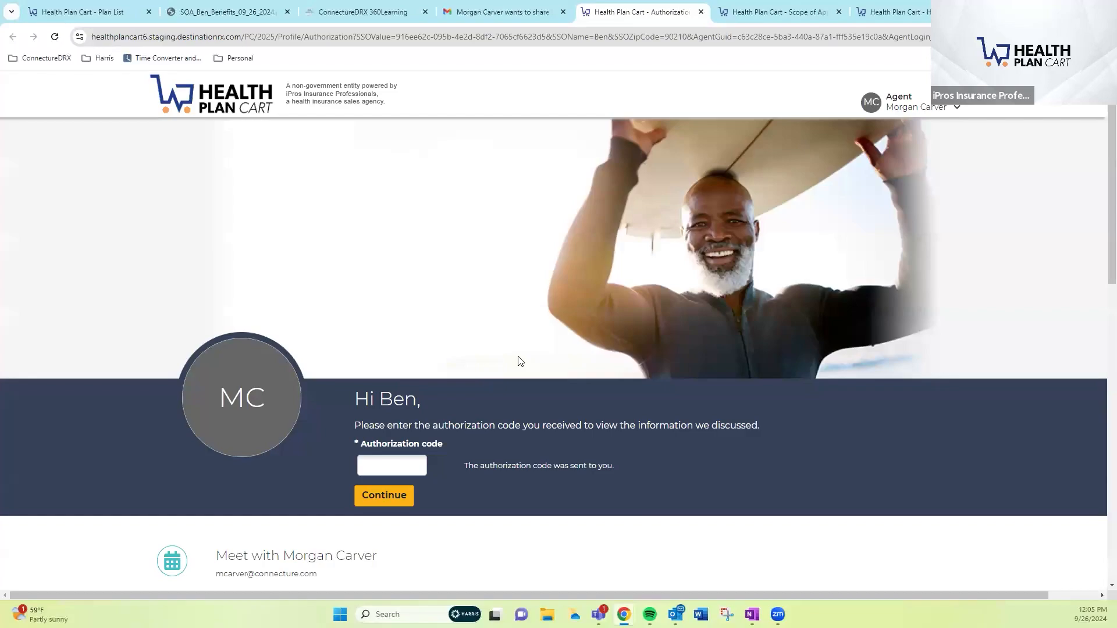
Paste the authorization code into its field and continue to the shared quote
left_click(418, 459)
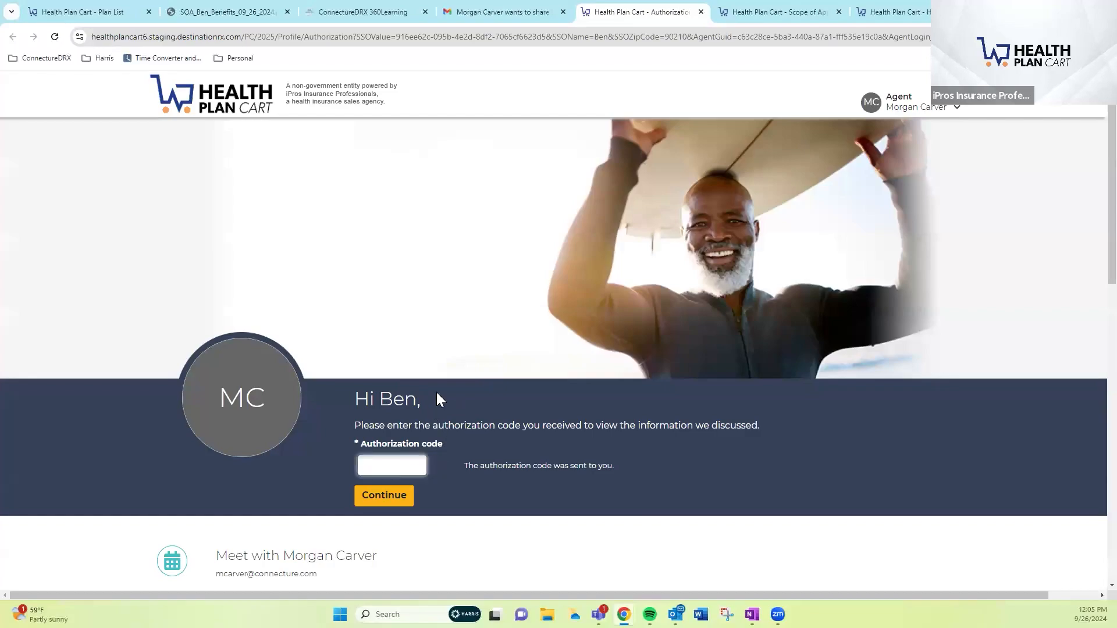
key("ctrl+v")
left_click(385, 496)
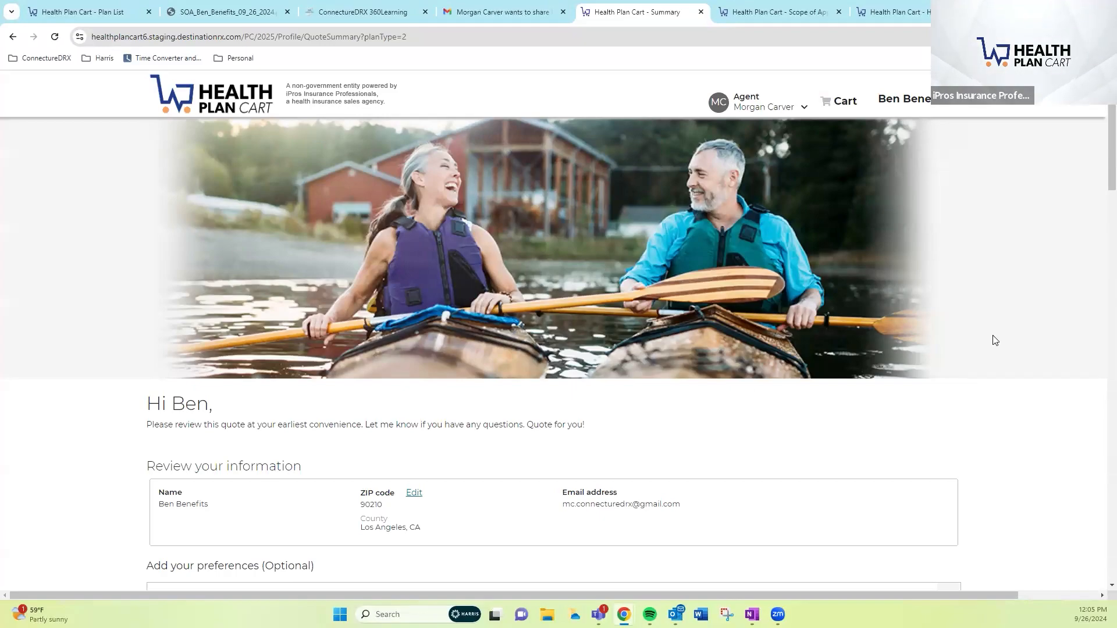
Examine the shared quote's message, client information, preferences, three plan summaries and coverage type shopping options
scroll(995, 340, "down", 2)
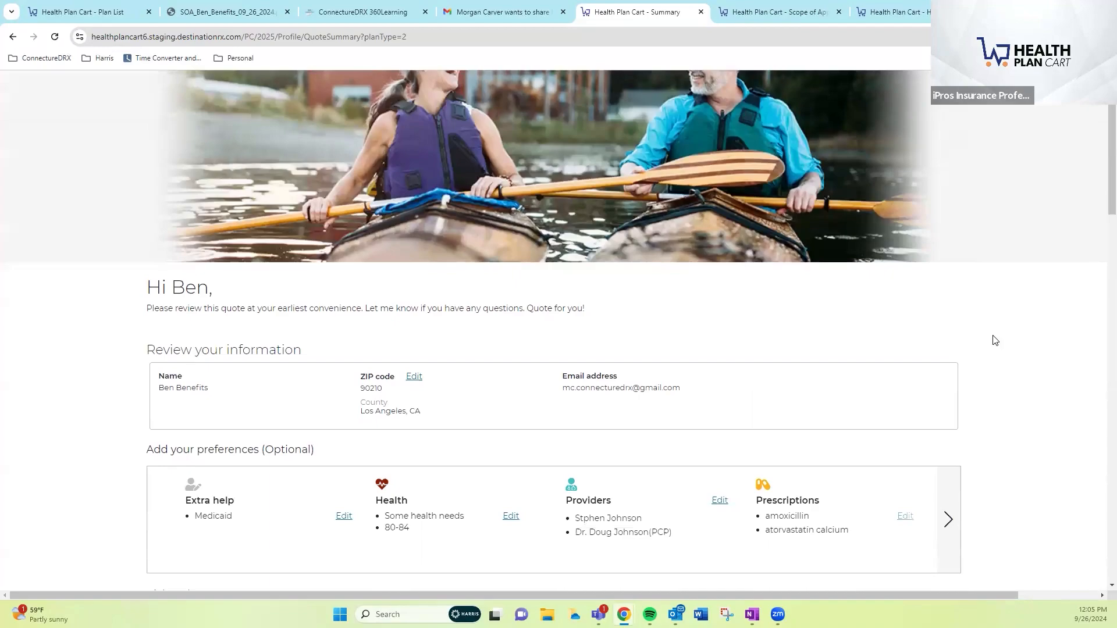
scroll(1005, 333, "down", 3)
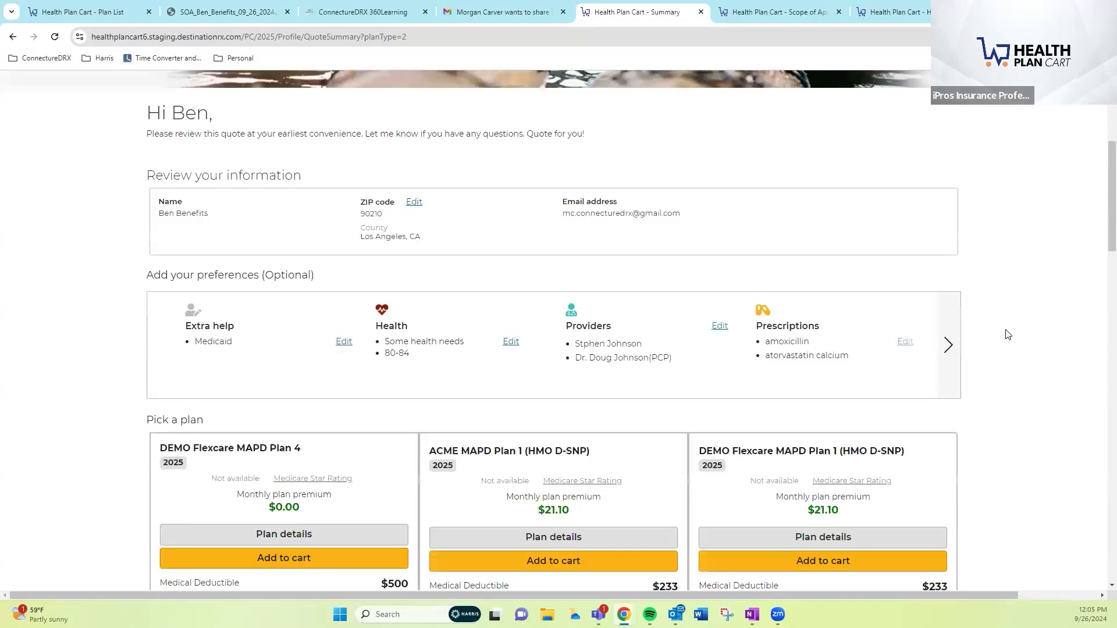
scroll(1007, 335, "down", 2)
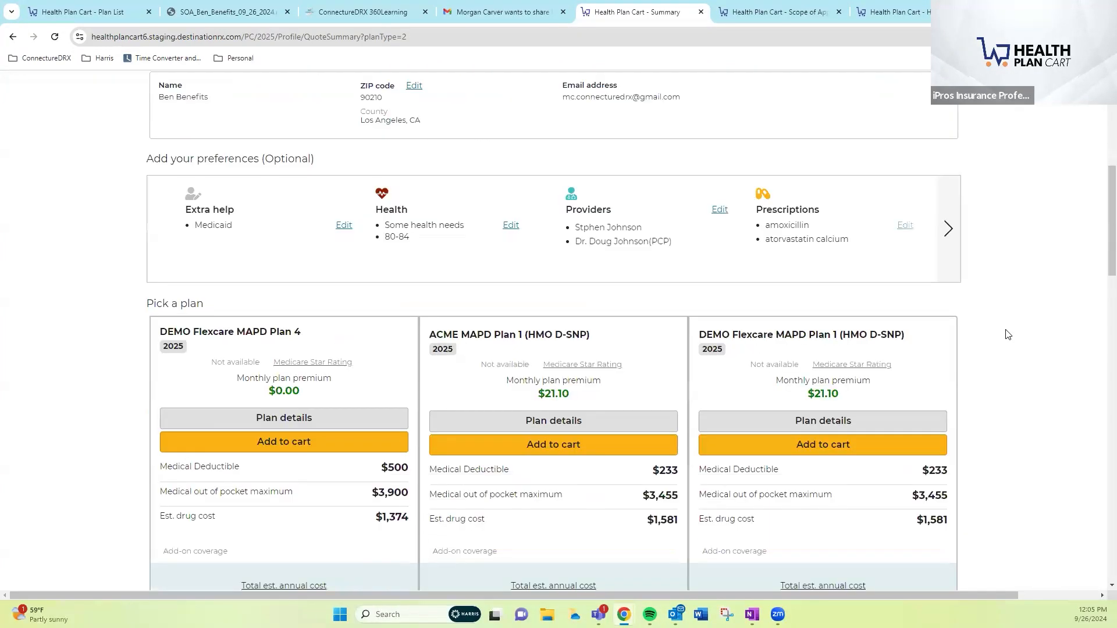
scroll(1007, 334, "down", 1)
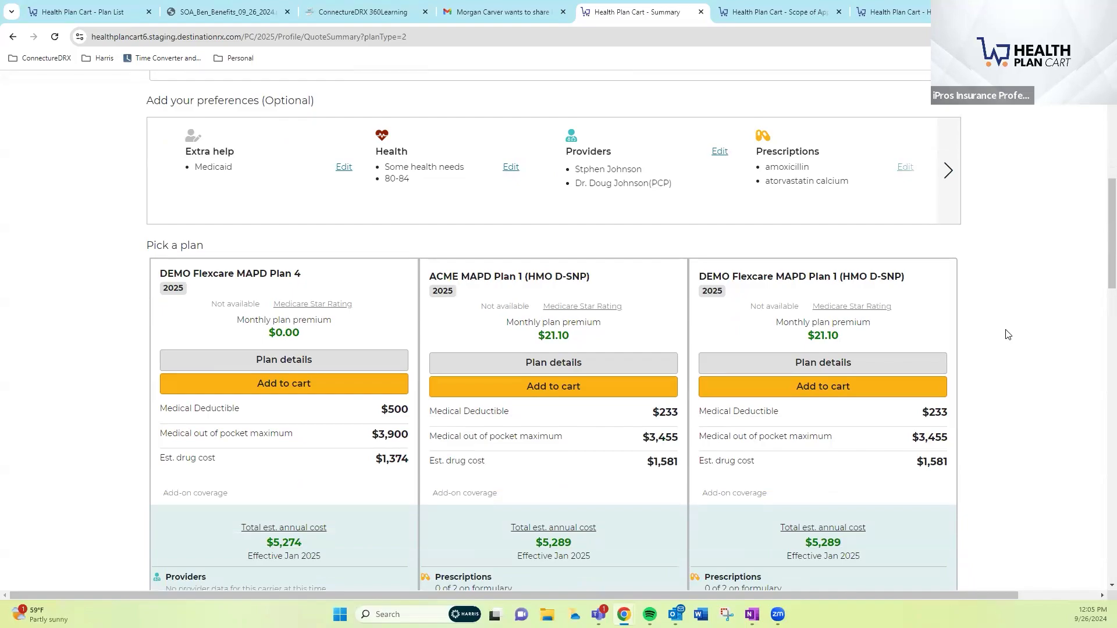
scroll(1008, 334, "up", 1)
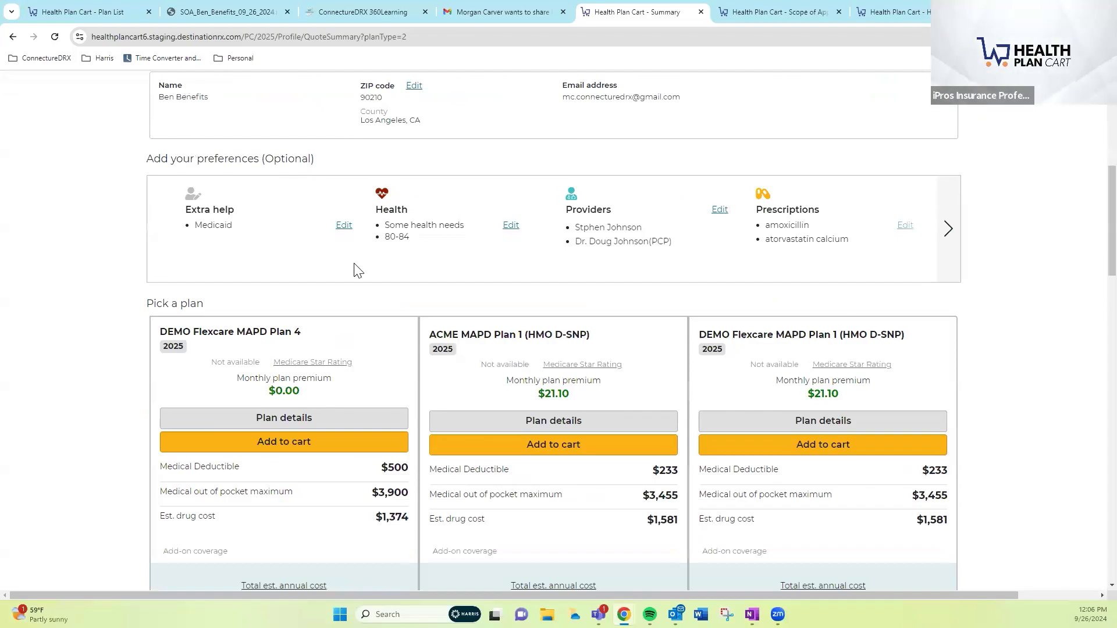
scroll(354, 265, "down", 3)
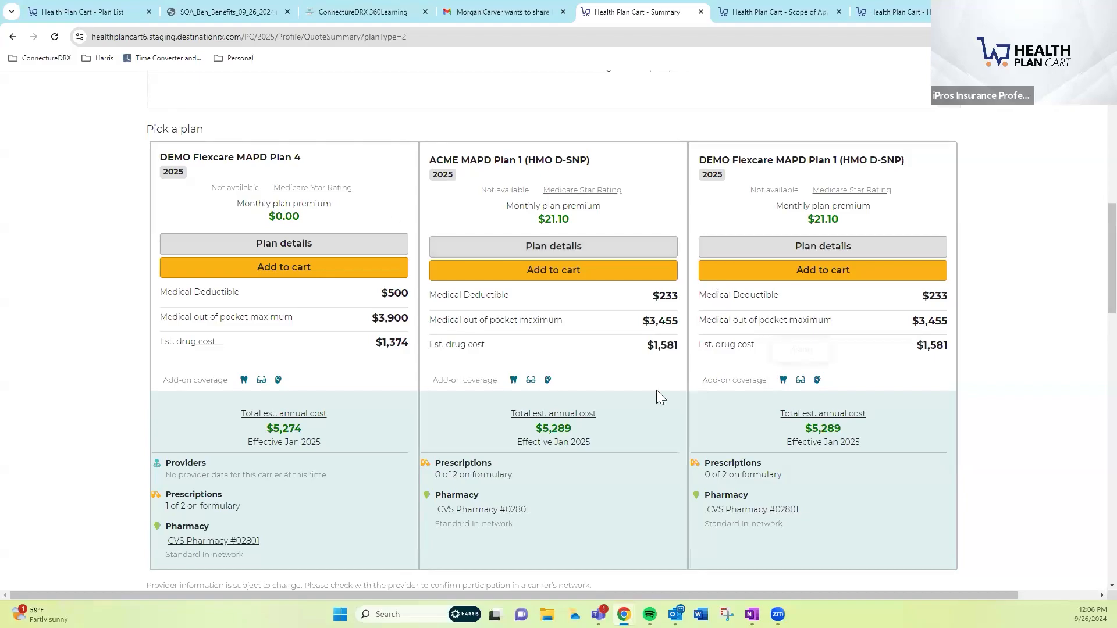
scroll(57, 376, "down", 2)
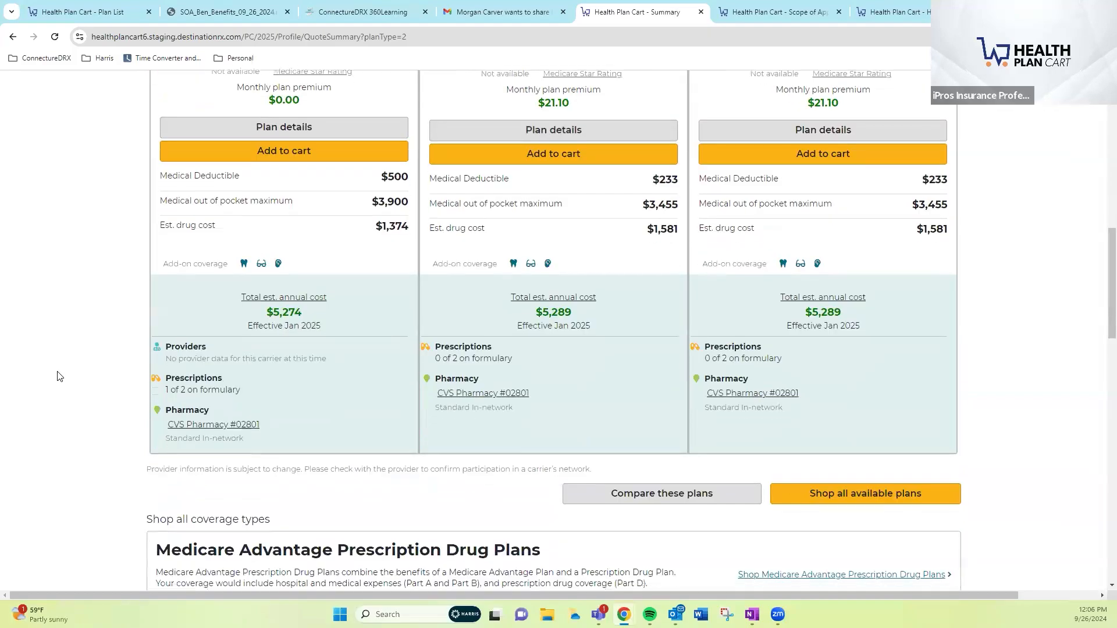
scroll(57, 376, "down", 3)
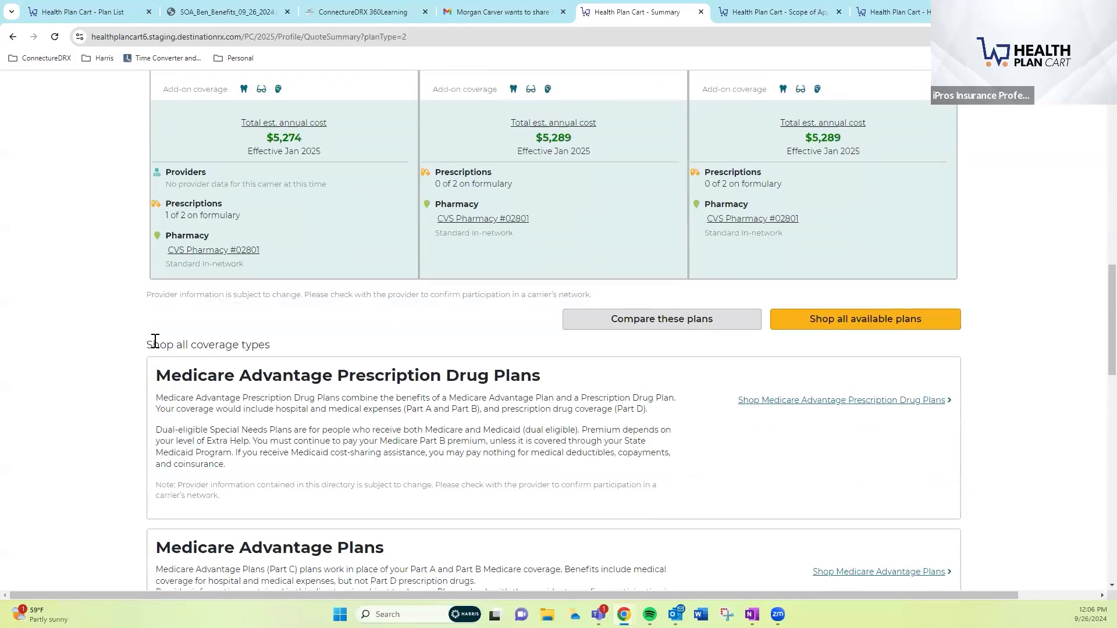
scroll(293, 363, "down", 2)
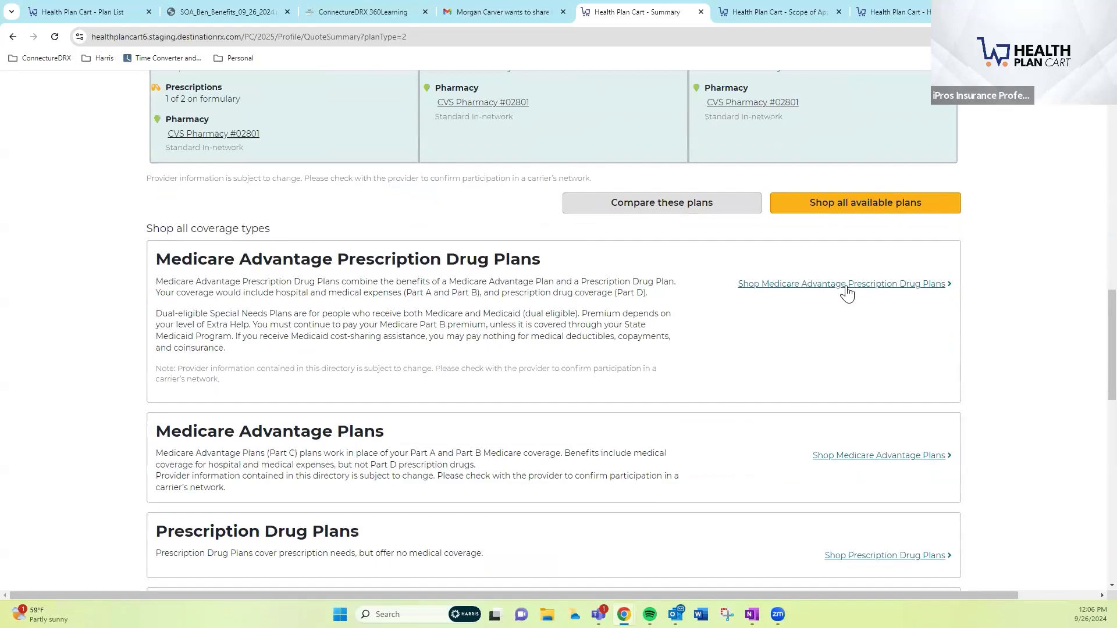
scroll(847, 326, "up", 1)
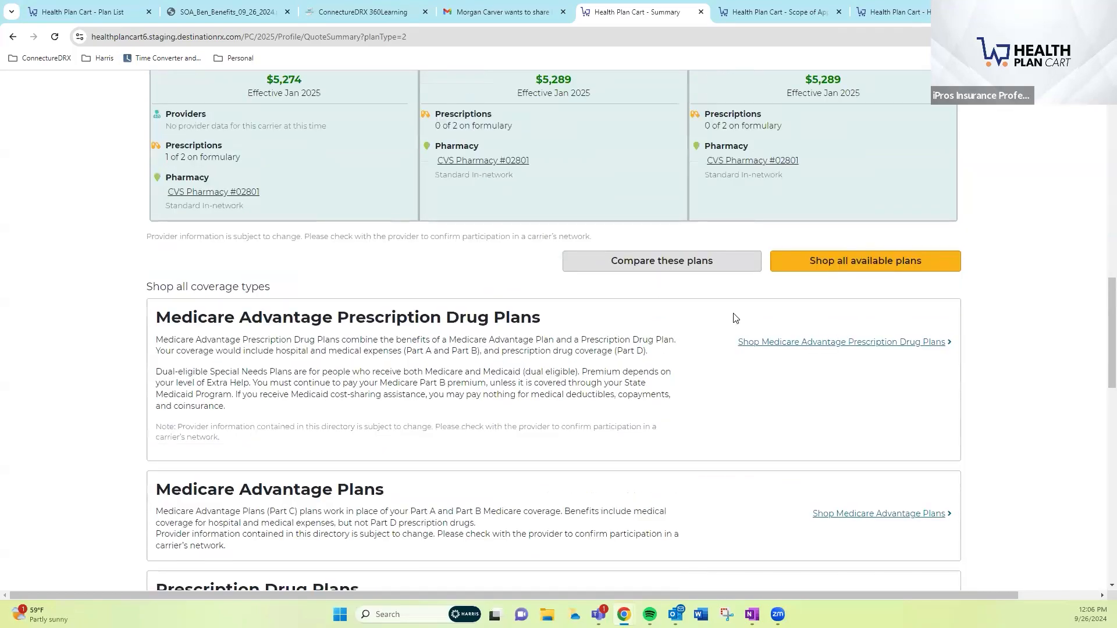
Open the side-by-side comparison of the three quoted plans and look at the pharmacy basis for estimated costs
left_click(668, 265)
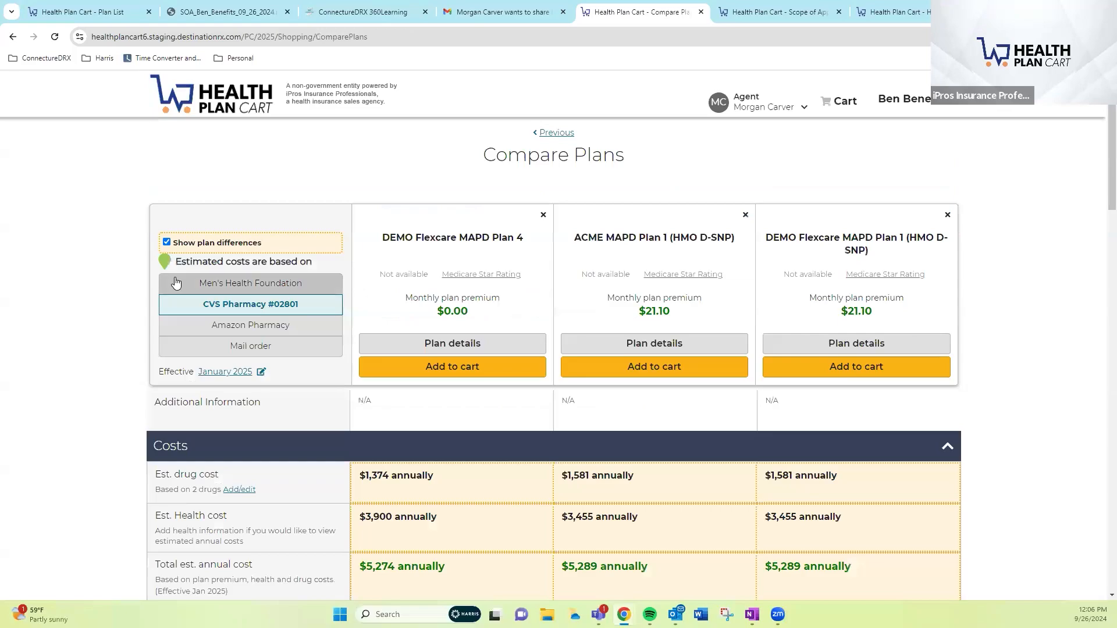
left_click_drag(175, 262, 310, 261)
left_click(311, 263)
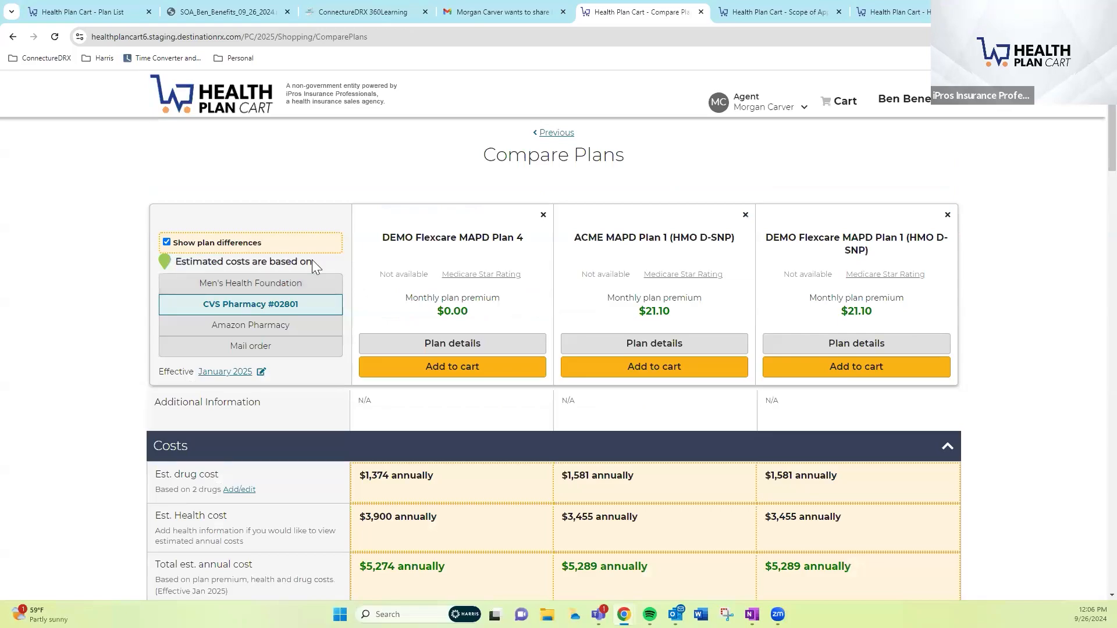
Compare the plans' estimated costs at the different pharmacies, settle on Men's Health Foundation, and toggle the plan differences highlighting off and on
left_click(261, 286)
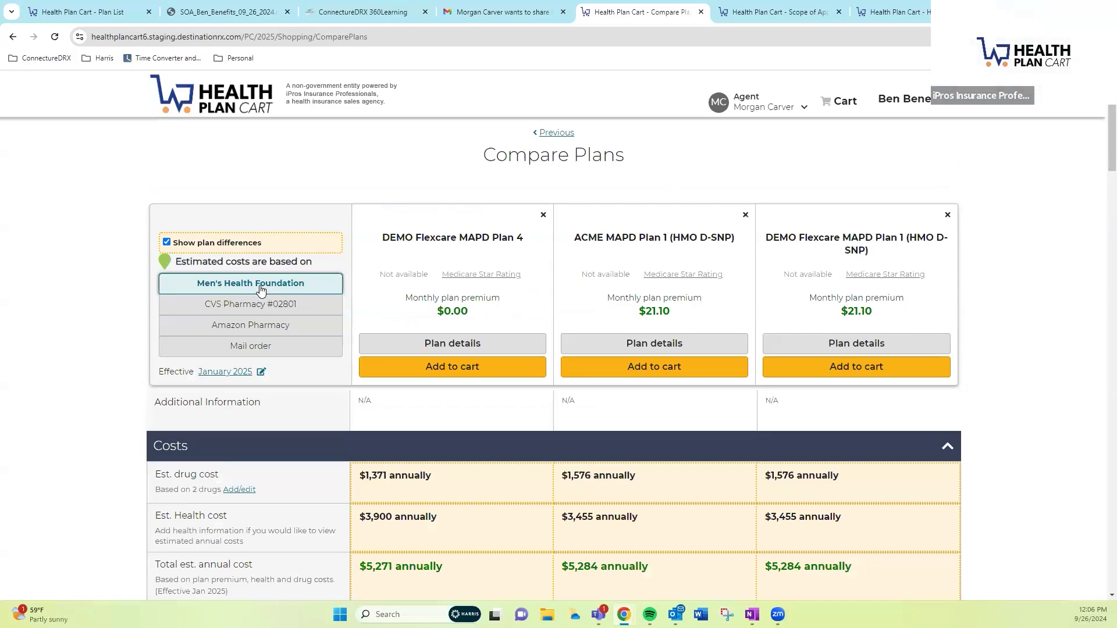
left_click(276, 325)
left_click(250, 304)
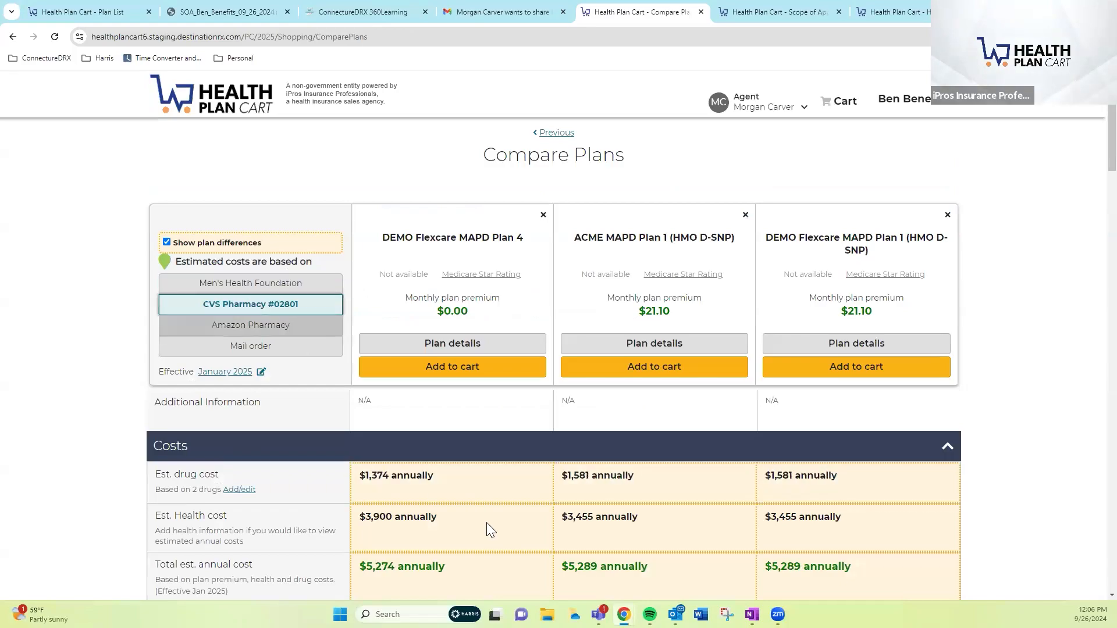
left_click(214, 289)
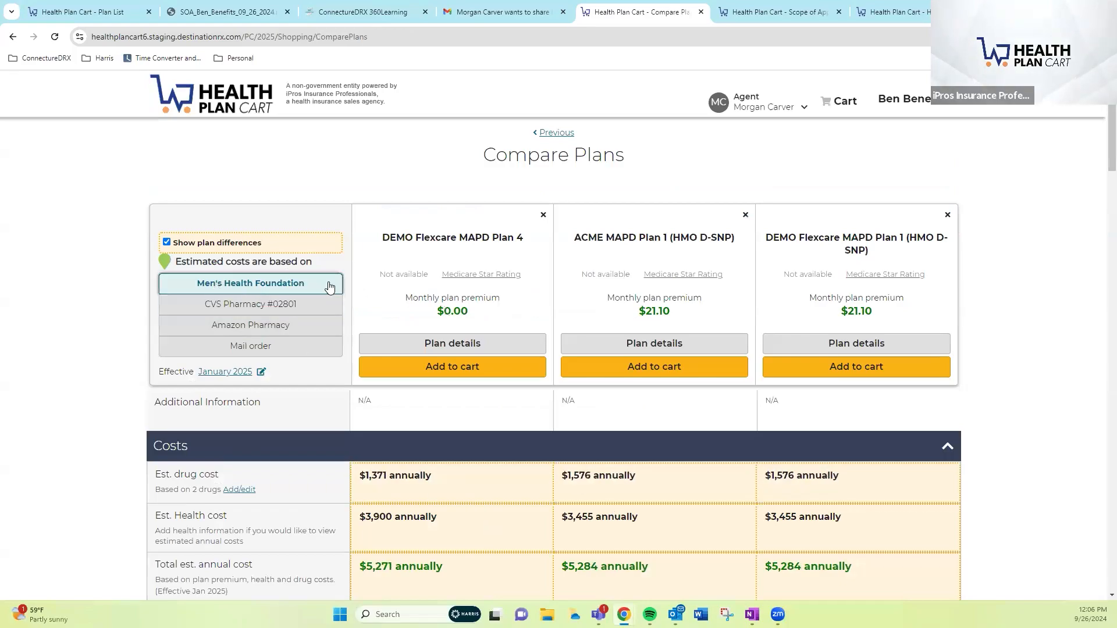
left_click(166, 241)
left_click(165, 240)
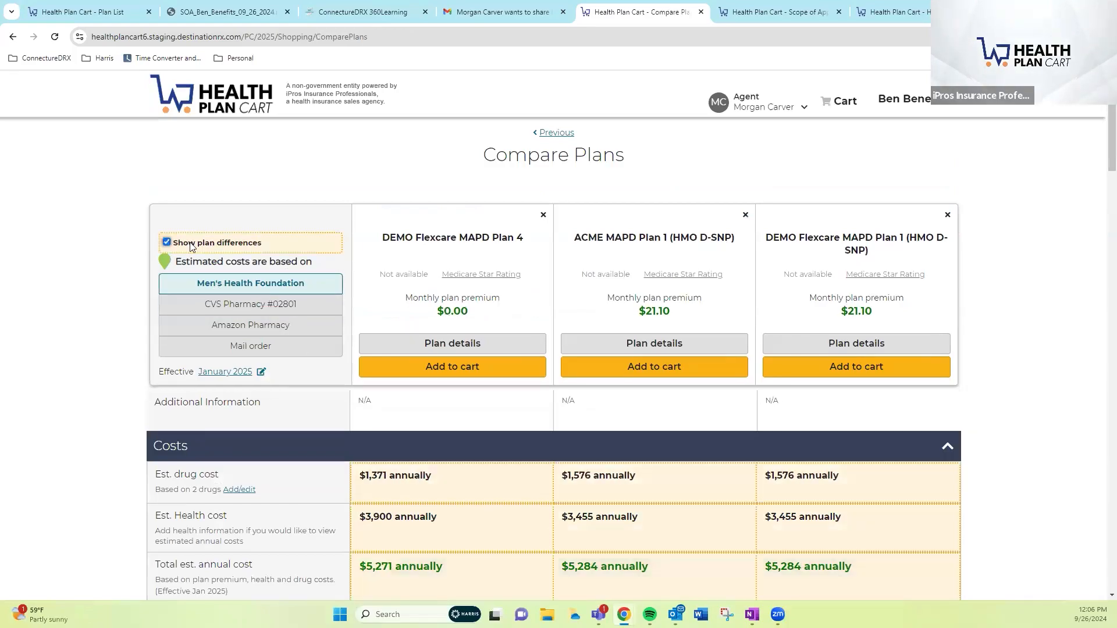
Toggle the plan differences highlighting off and on, and look at the agent's contact details and the beneficiary's account options
left_click(166, 242)
left_click(166, 242)
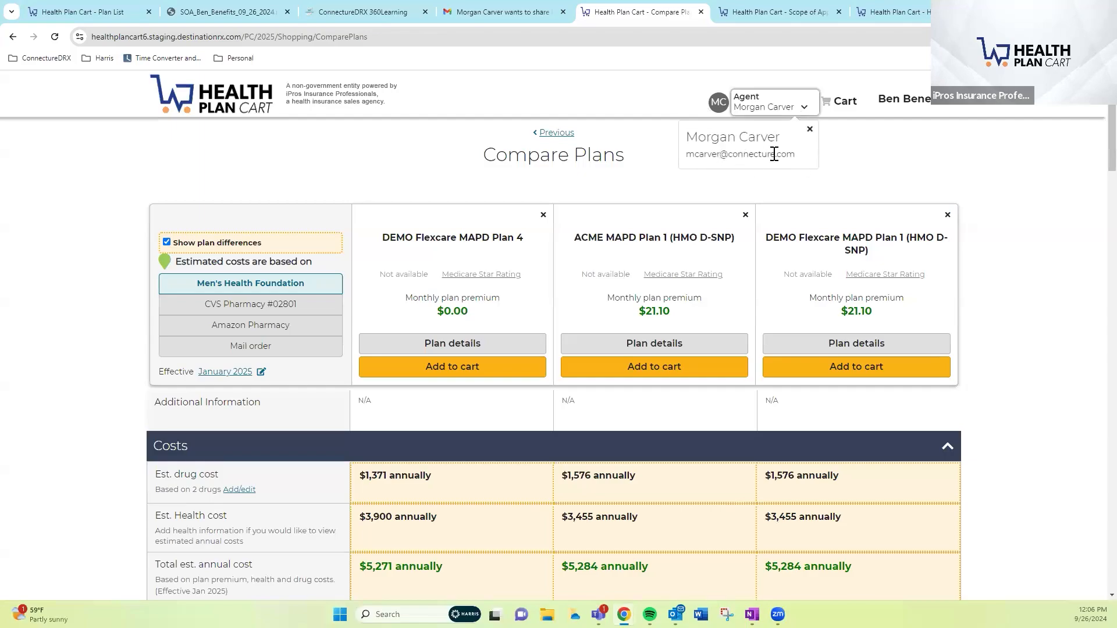
left_click(931, 110)
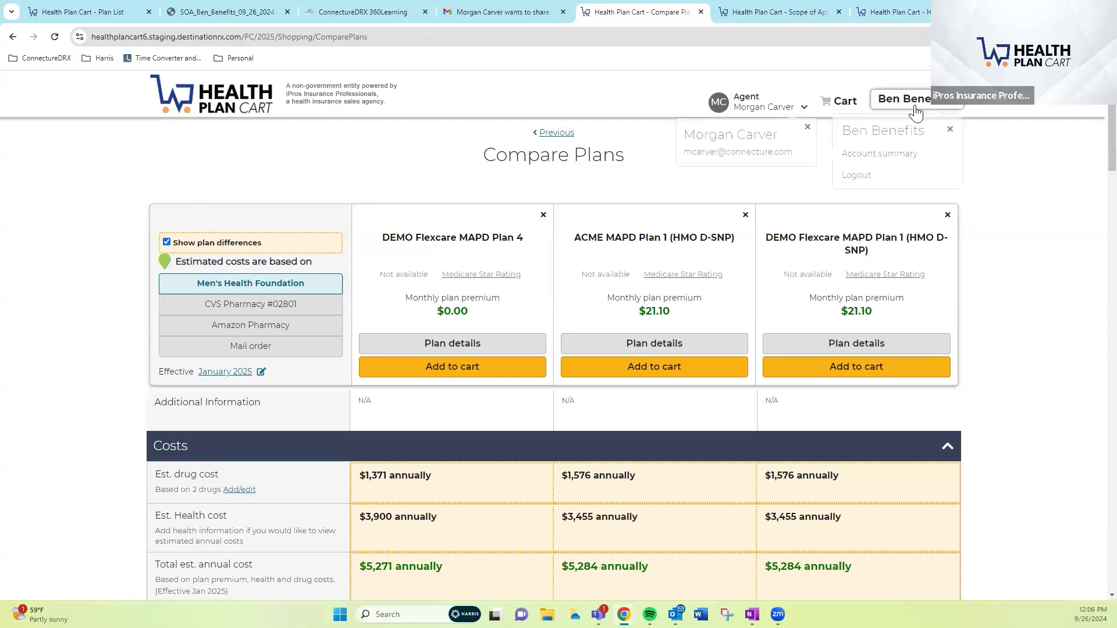
key("Escape")
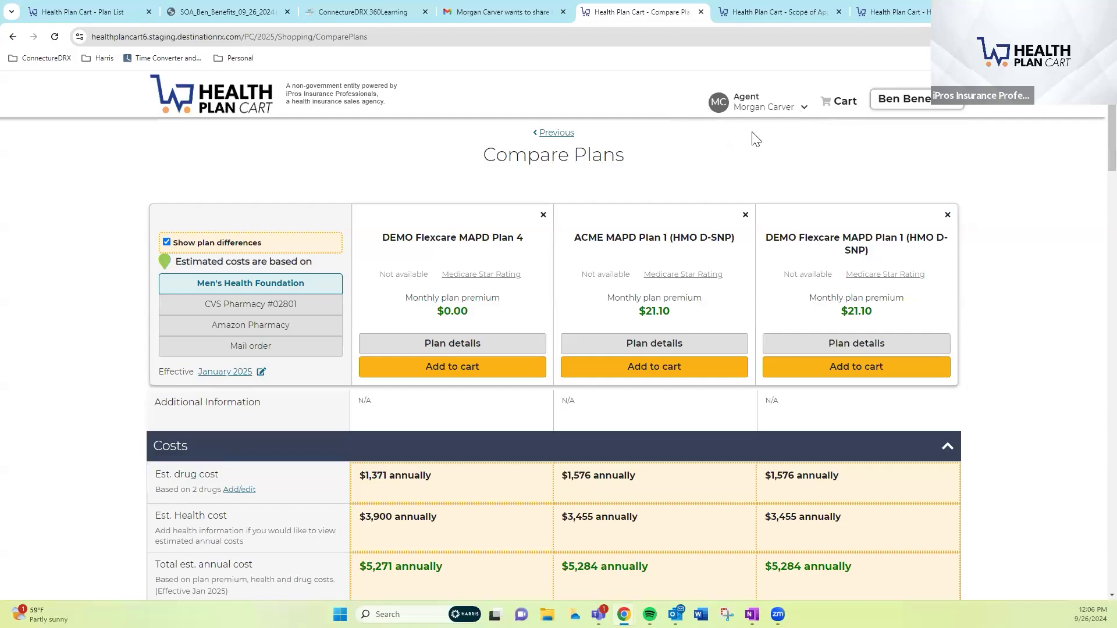
left_click(796, 110)
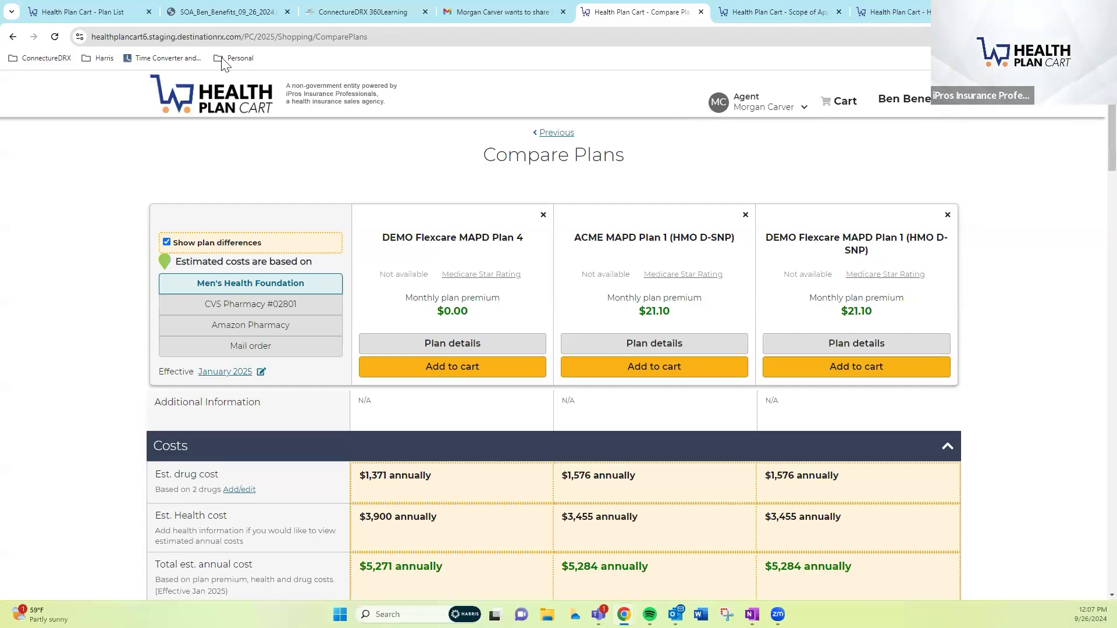
In the agent's plan list, add ACME MAPD Plan 1, DEMO Flexcare MAPD Plan 1 and DEMO Flexcare MAPD Plan 4 to the comparison and open it
left_click(104, 15)
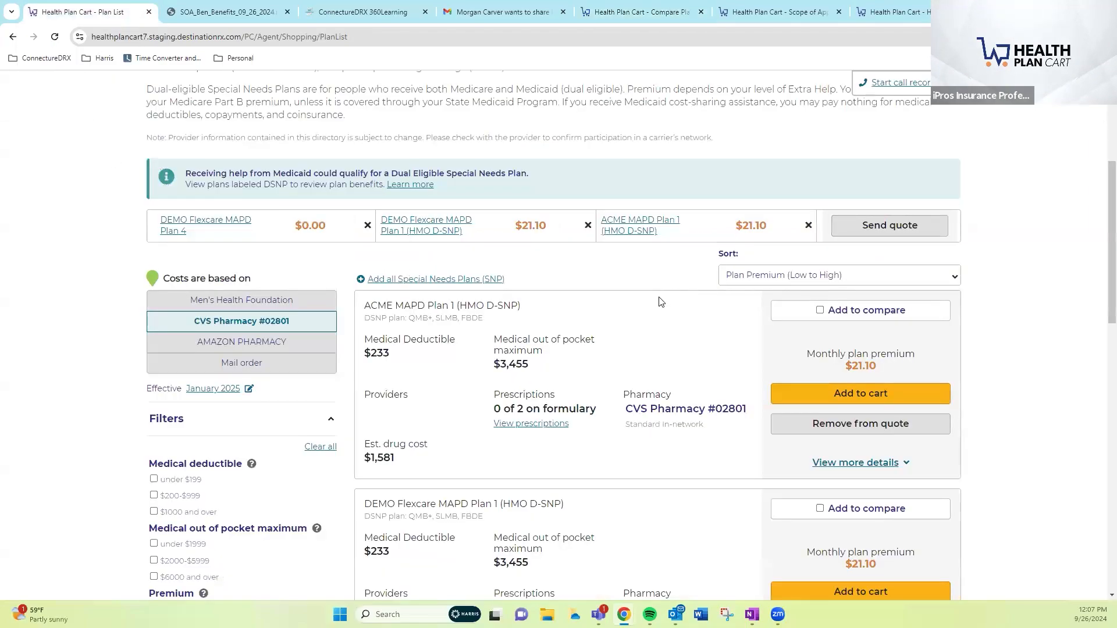
scroll(661, 302, "down", 2)
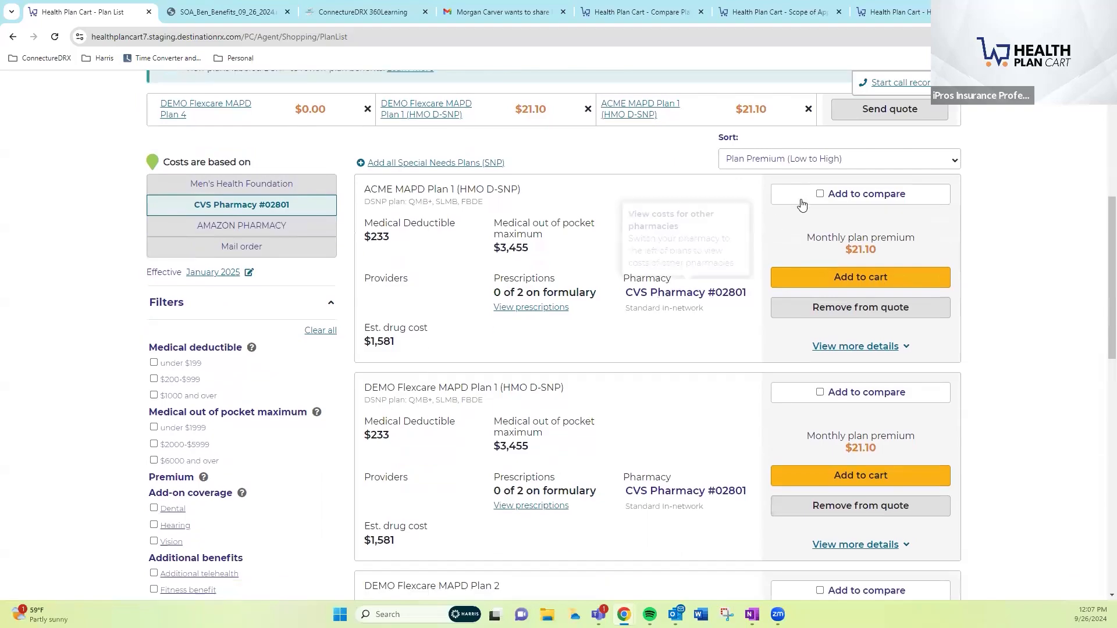
left_click(822, 197)
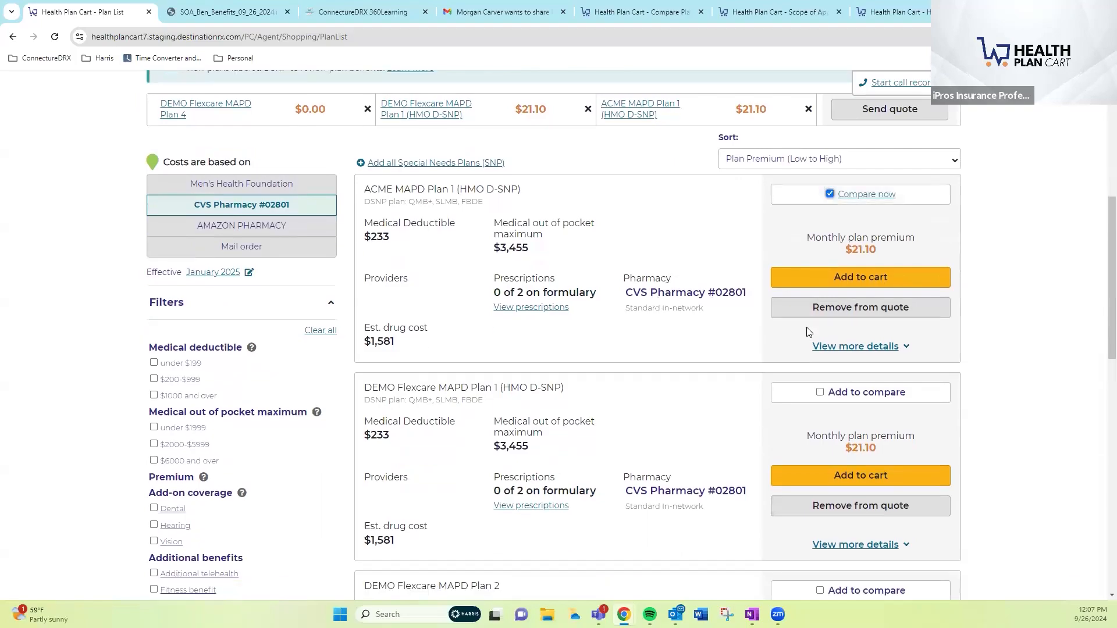
scroll(806, 329, "down", 2)
left_click(820, 276)
scroll(802, 364, "down", 3)
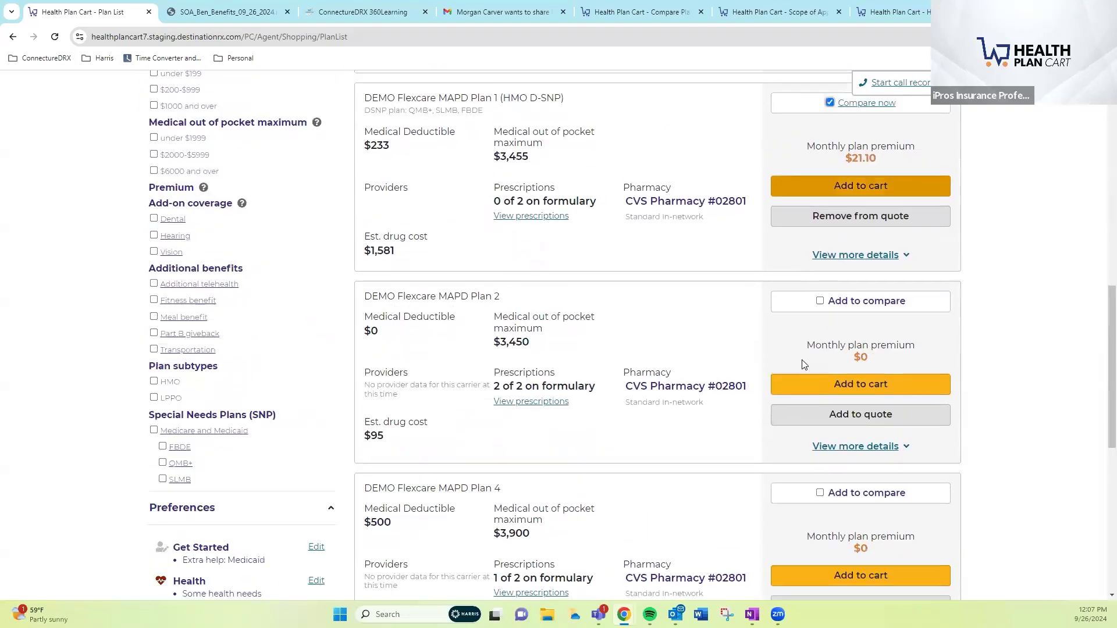
scroll(803, 364, "down", 1)
scroll(812, 374, "down", 1)
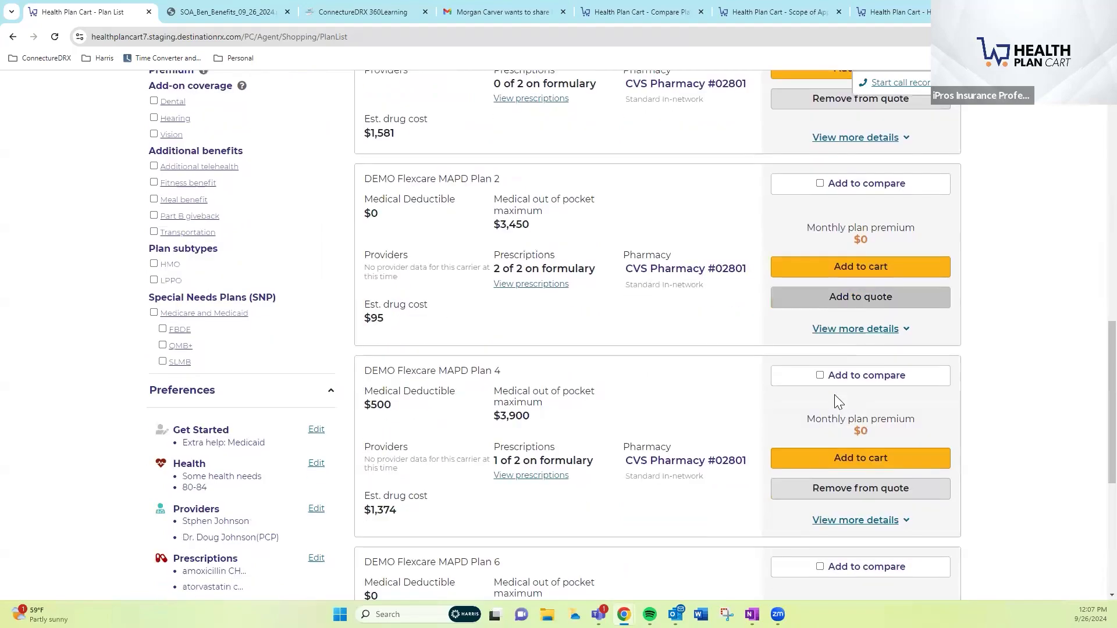
left_click(820, 377)
left_click(840, 377)
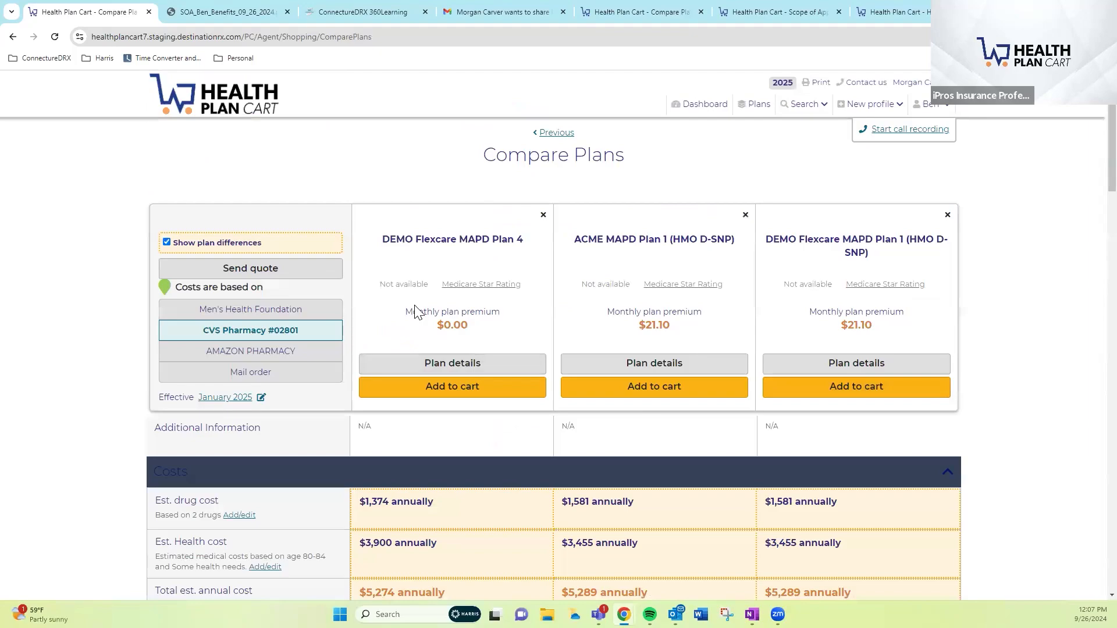
Toggle the plan differences highlighting, compare costs at the different pharmacies, and leave Men's Health Foundation as the cost basis
left_click(166, 243)
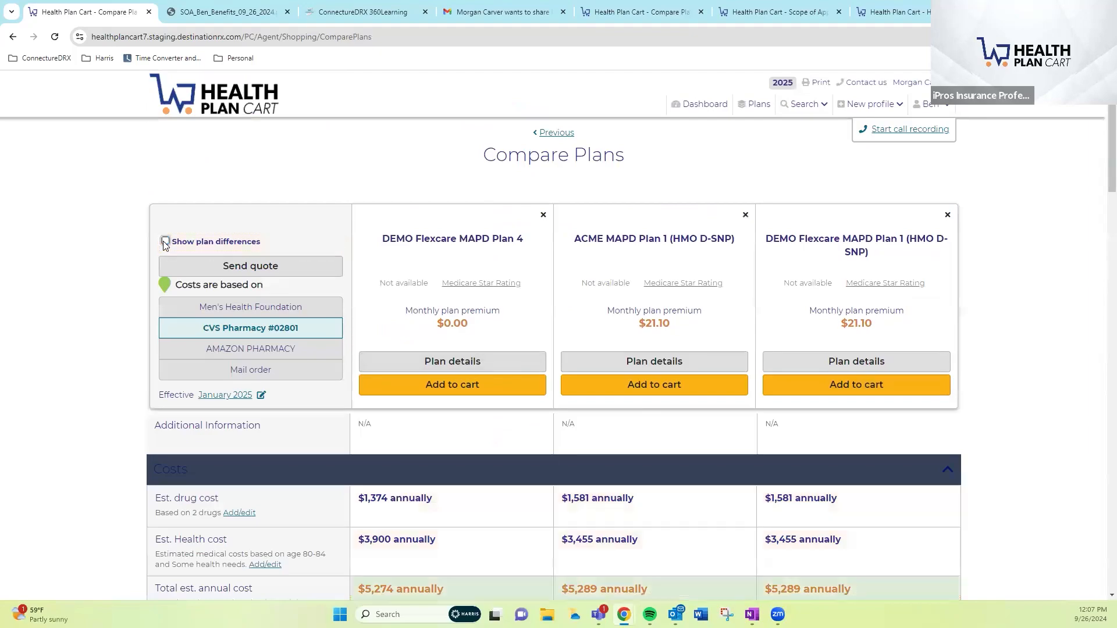
left_click(166, 242)
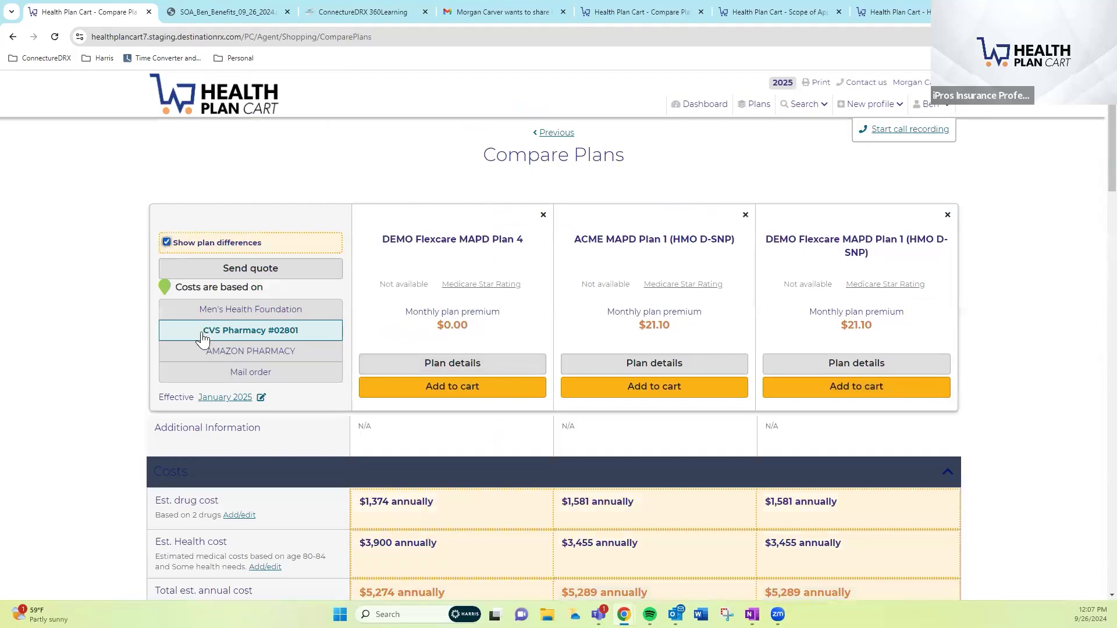
left_click(260, 313)
left_click(183, 331)
left_click(196, 354)
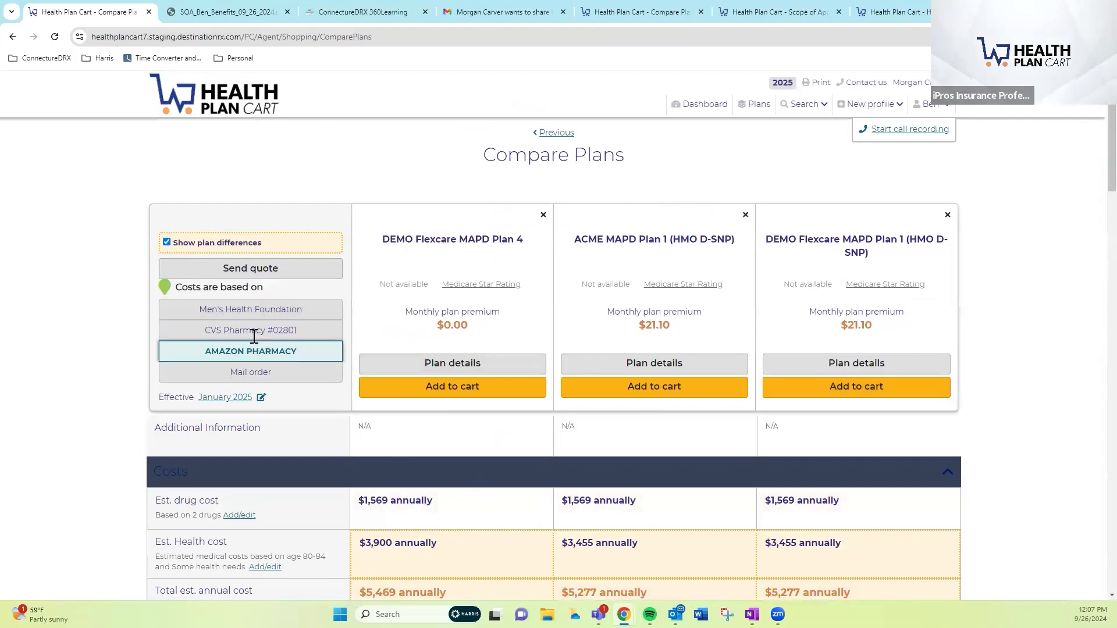
left_click(269, 315)
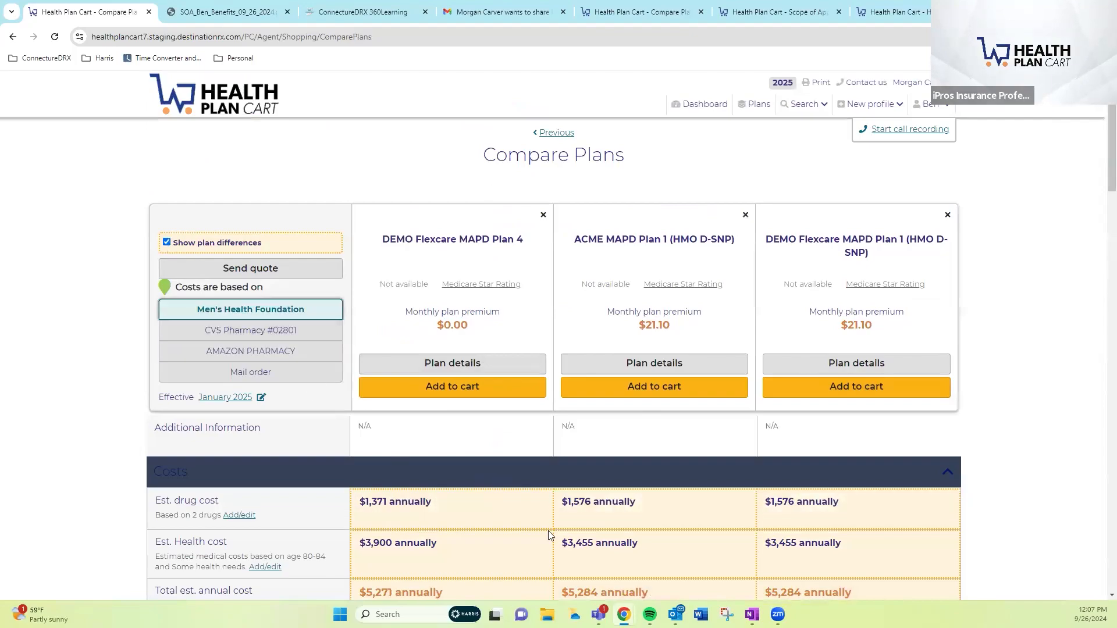
Examine the compared plans' total annual cost, medical coverage, home health care copays, prescription deductible and low income subsidy
scroll(548, 531, "down", 2)
scroll(530, 510, "down", 2)
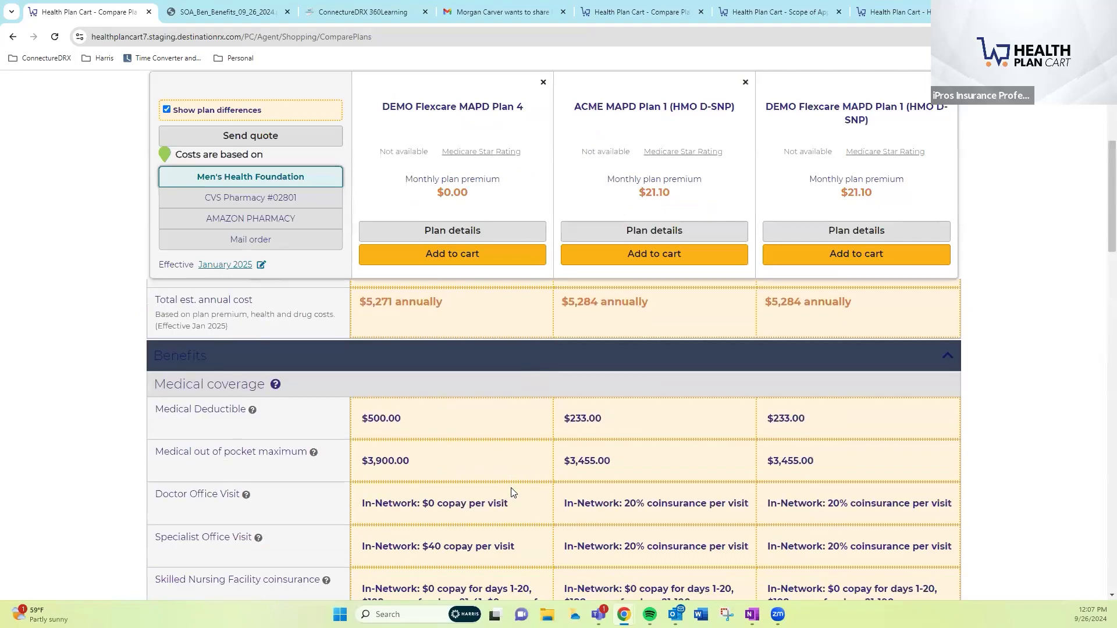
scroll(513, 492, "down", 1)
scroll(512, 488, "down", 2)
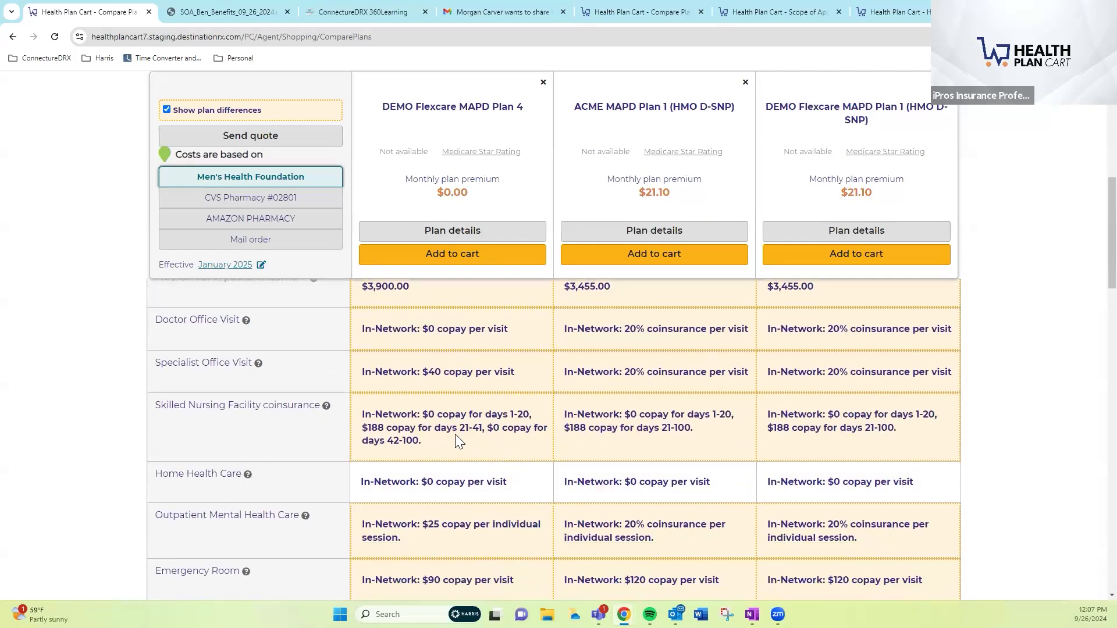
scroll(456, 431, "down", 2)
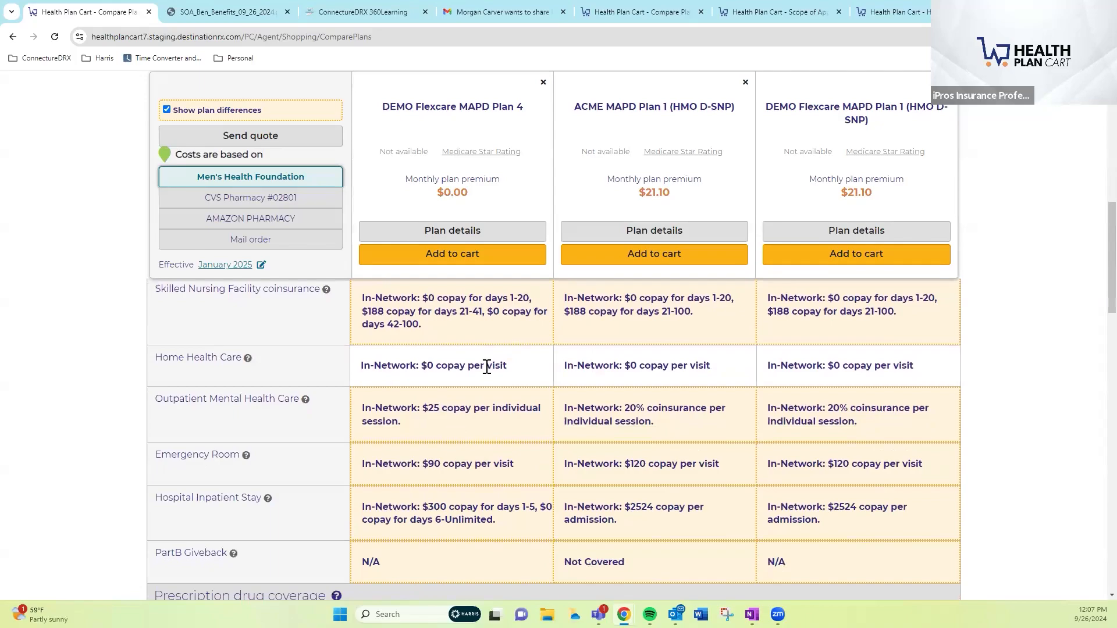
left_click_drag(927, 381, 416, 365)
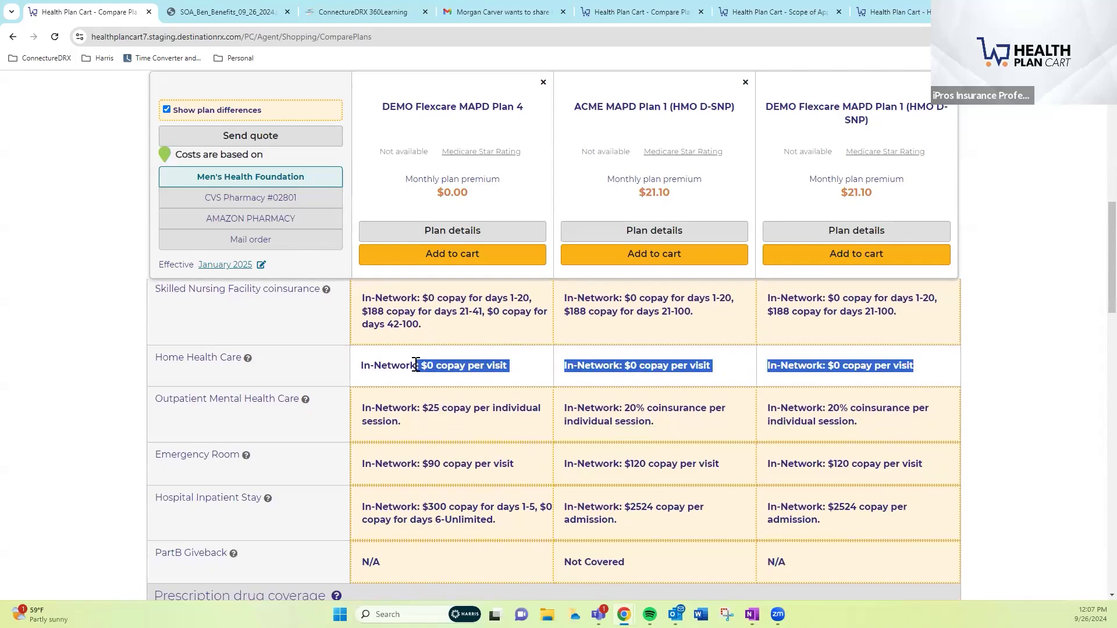
scroll(358, 367, "down", 4)
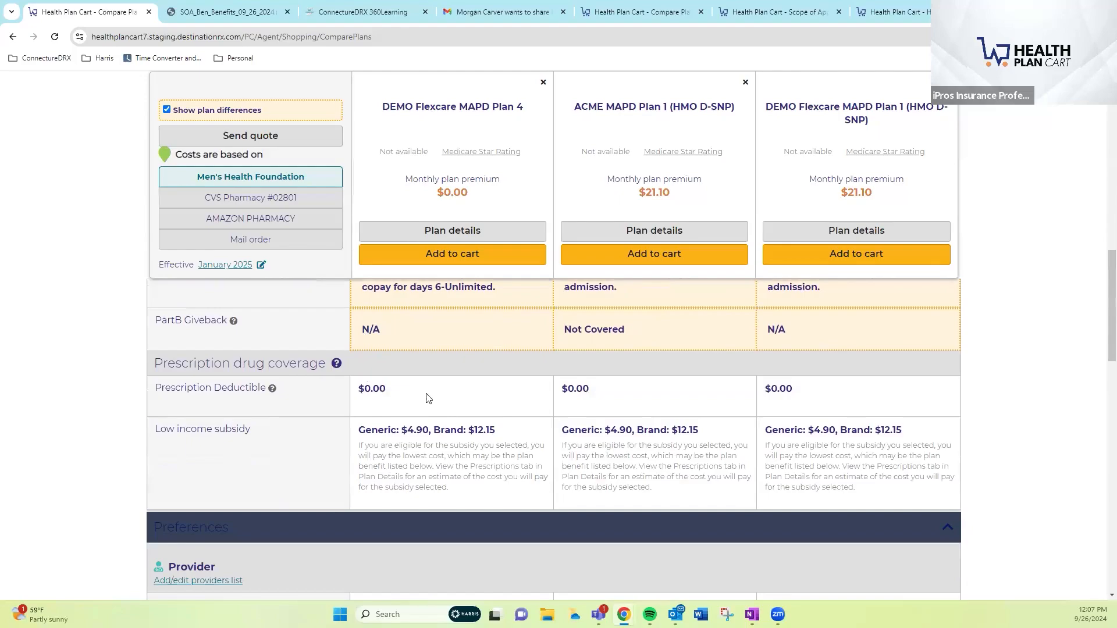
scroll(428, 398, "down", 2)
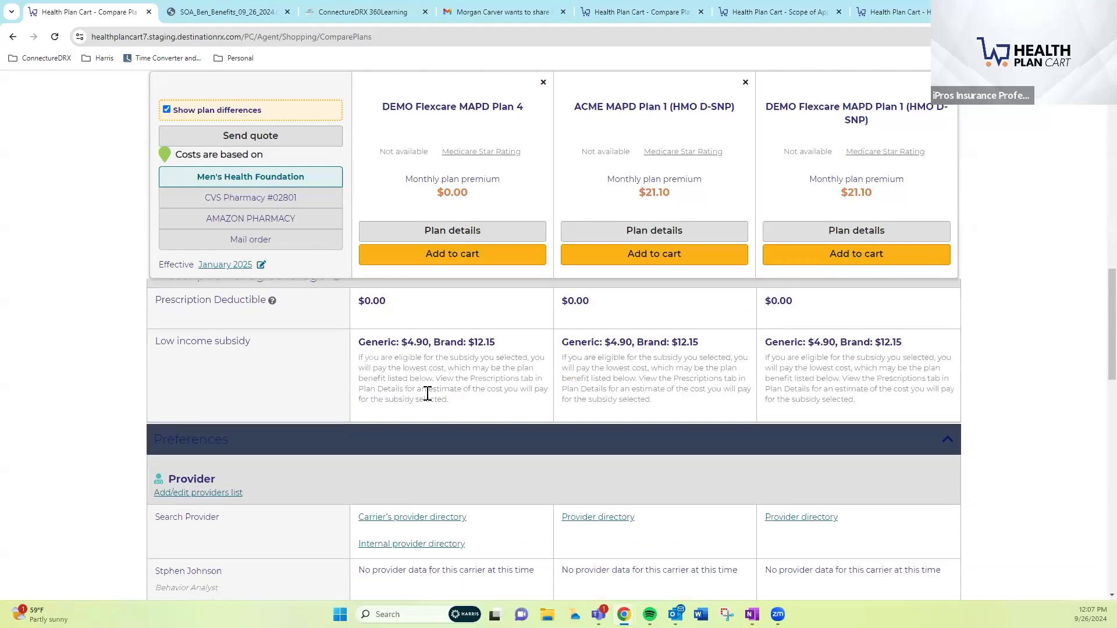
Check the provider directories and the provider data for each of the three compared plans
scroll(427, 400, "down", 3)
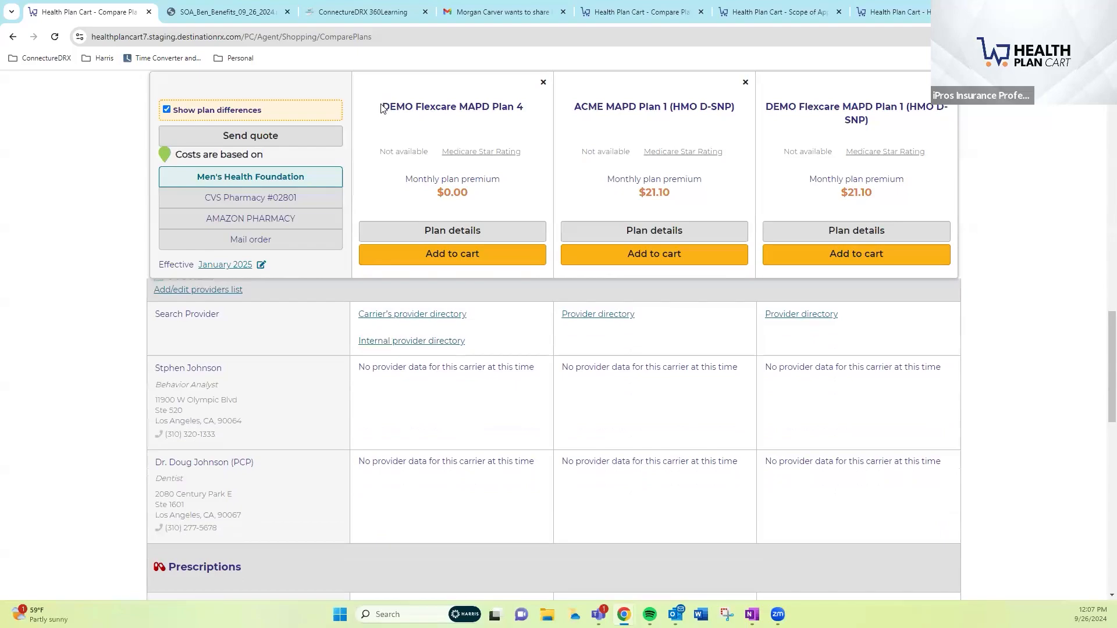
left_click_drag(381, 109, 413, 108)
left_click_drag(385, 371, 453, 369)
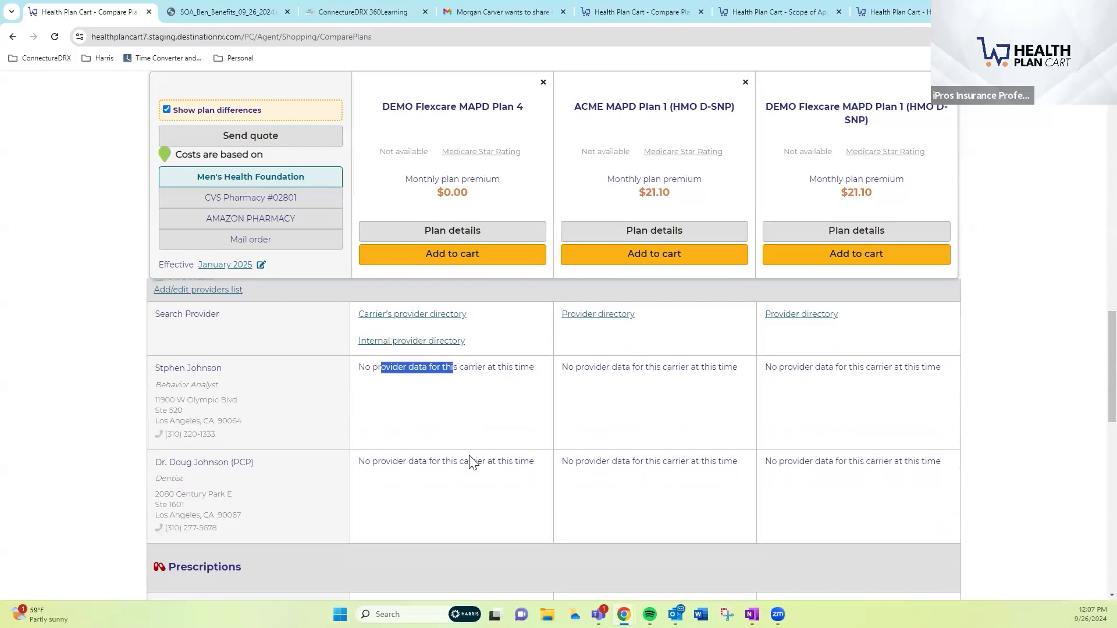
left_click(442, 364)
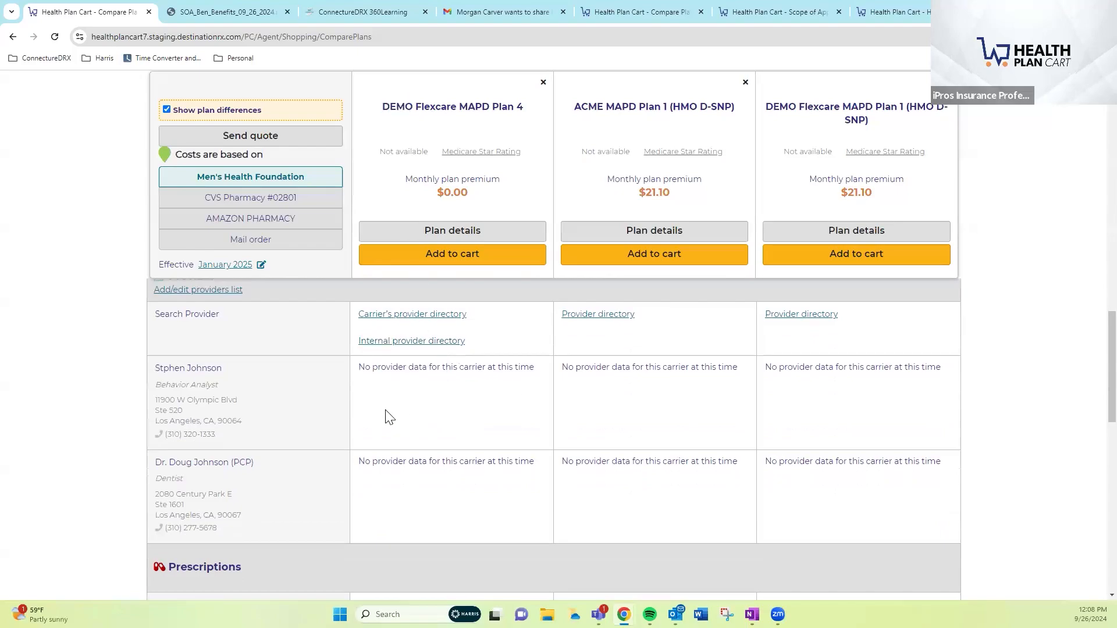
scroll(424, 411, "down", 1)
Review how each compared plan covers the amoxicillin and atorvastatin prescriptions and the pharmacies, including the primary CVS Pharmacy #02801
scroll(423, 407, "down", 3)
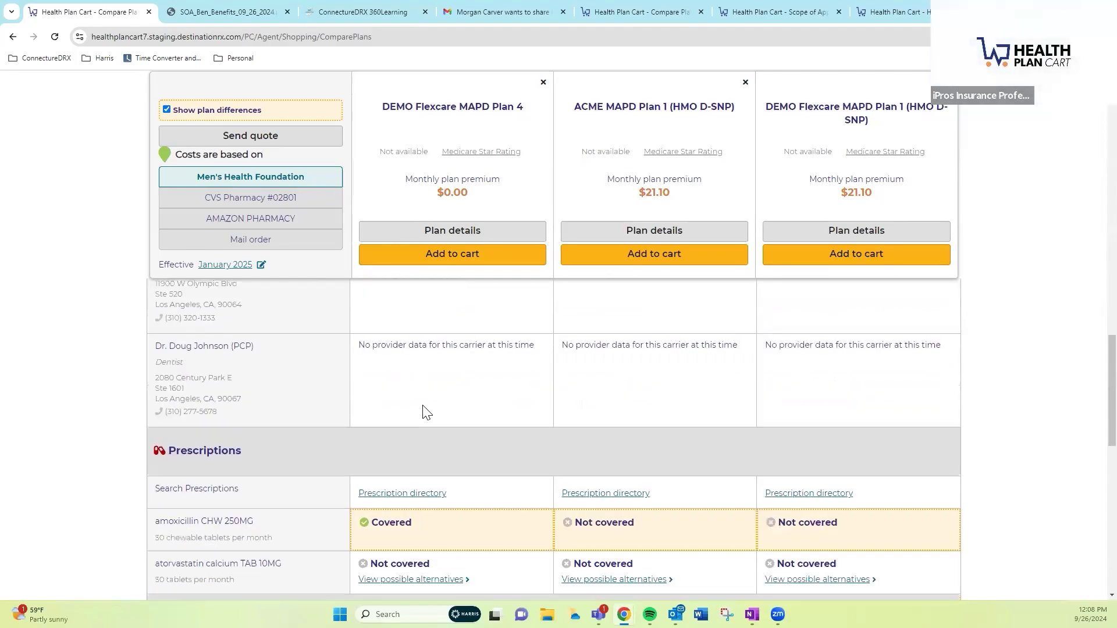
scroll(422, 412, "down", 1)
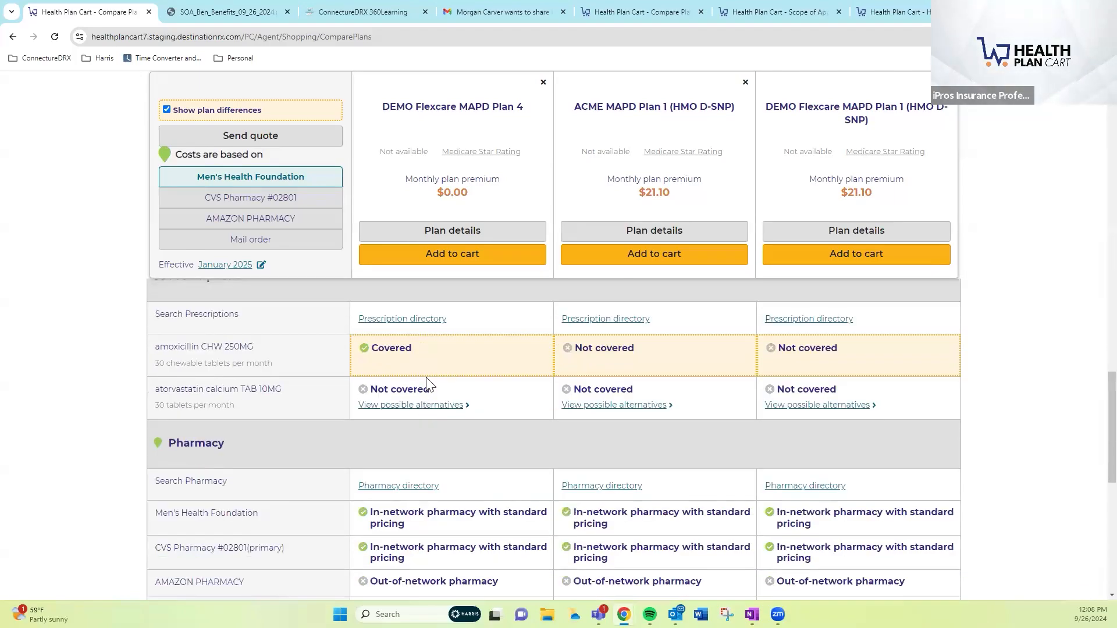
scroll(423, 412, "up", 1)
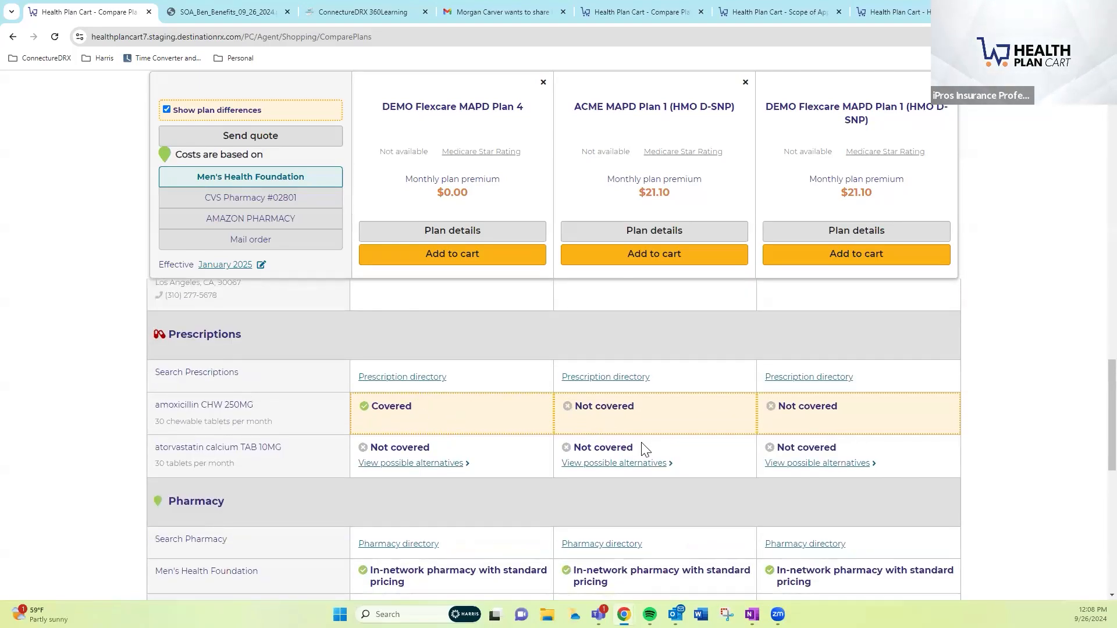
scroll(643, 448, "down", 1)
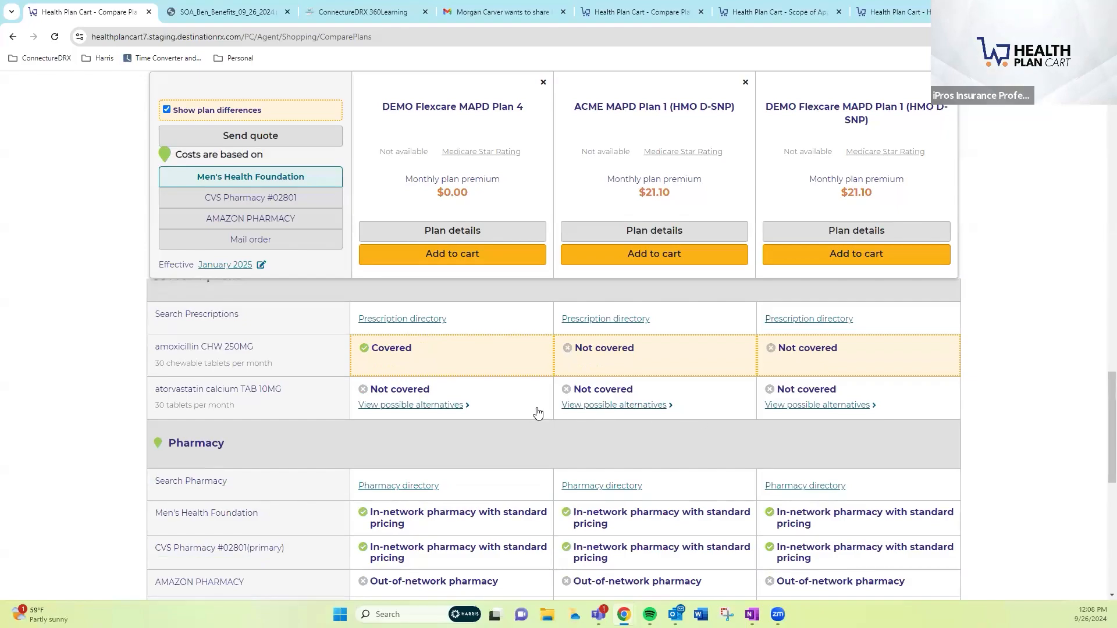
scroll(538, 414, "down", 1)
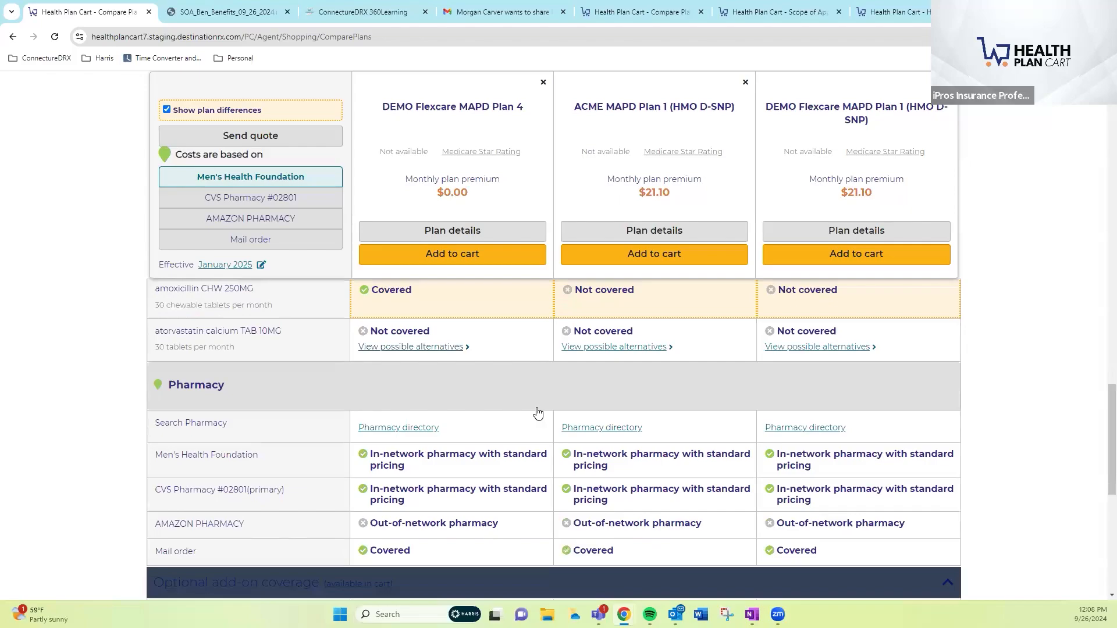
scroll(538, 412, "down", 1)
scroll(290, 408, "down", 1)
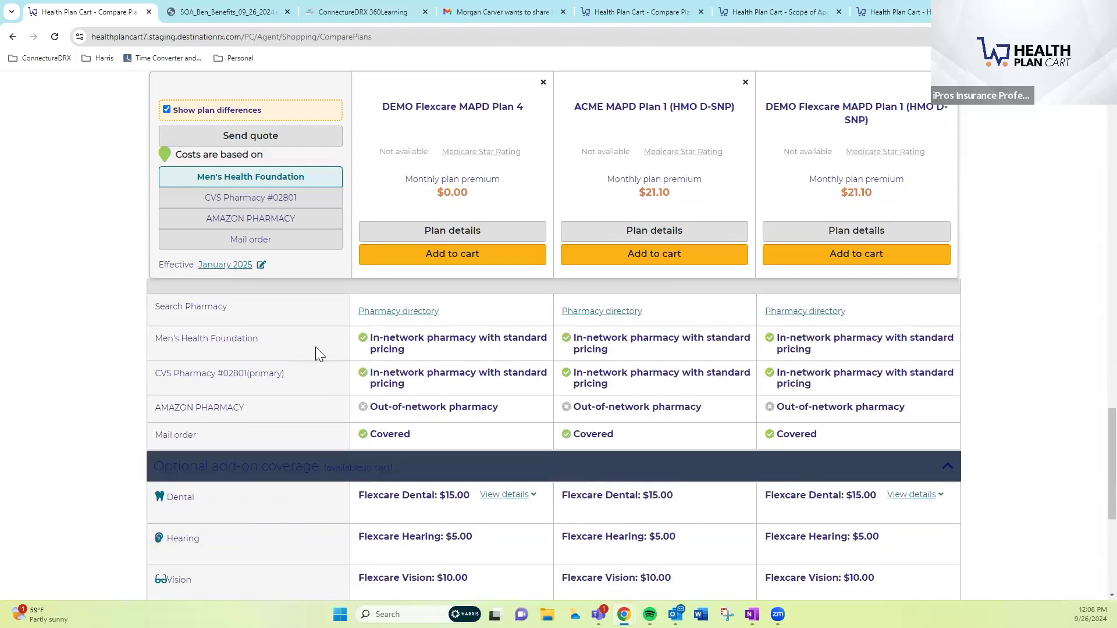
left_click_drag(283, 374, 174, 374)
Expand the Flexcare Dental details for DEMO Flexcare MAPD Plan 4 and Plan 1, and look over the optional add-on coverage and plan documents
scroll(430, 380, "down", 3)
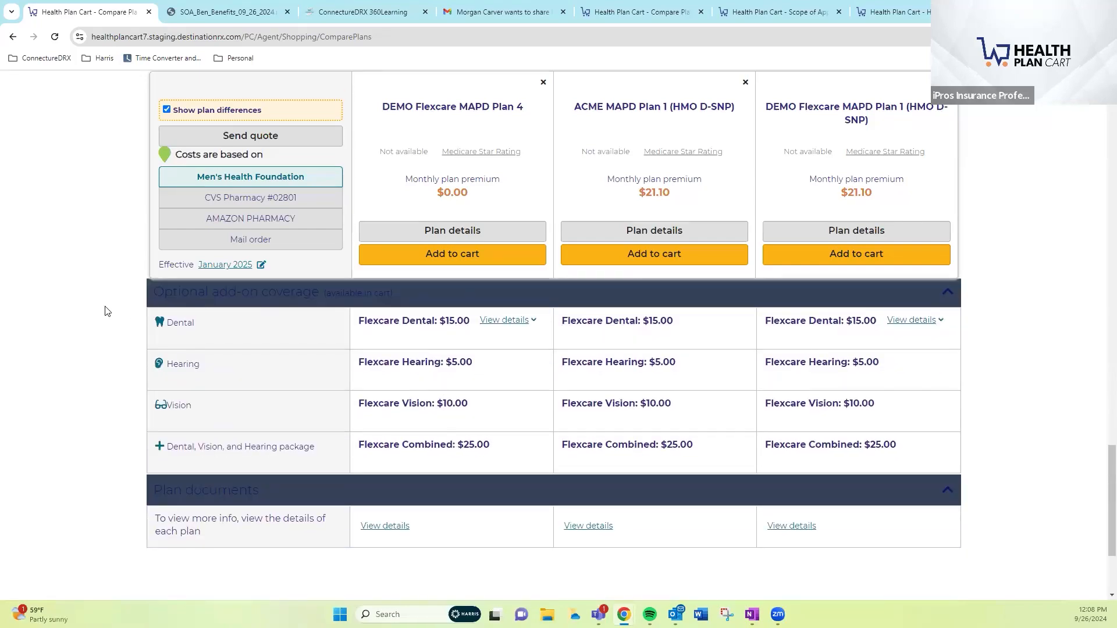
left_click(505, 321)
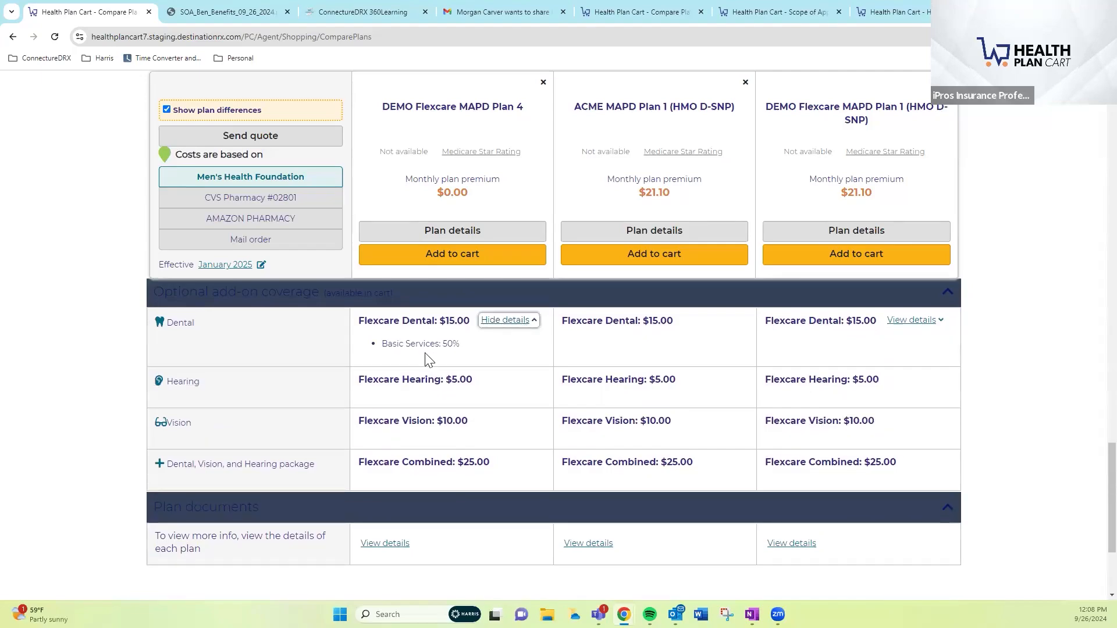
left_click(911, 321)
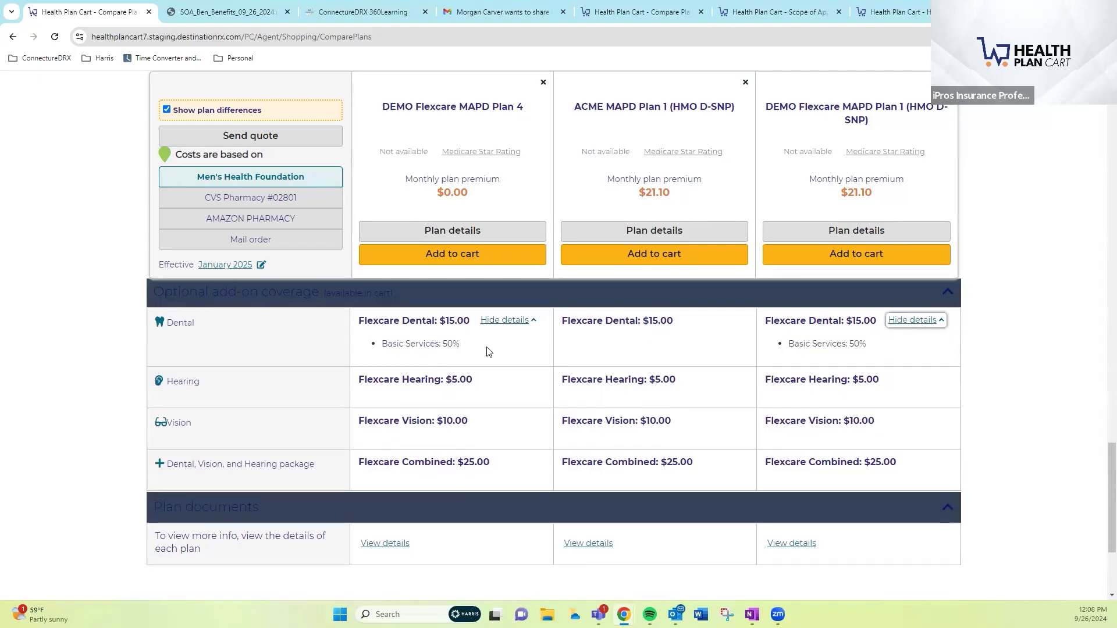
left_click_drag(484, 348, 398, 345)
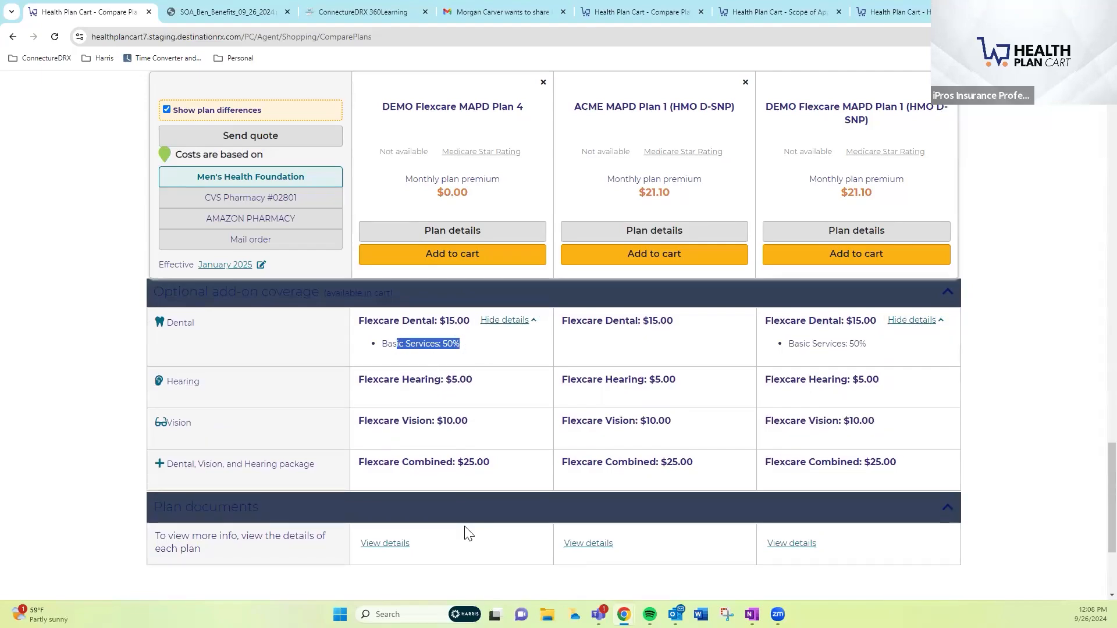
scroll(371, 525, "down", 3)
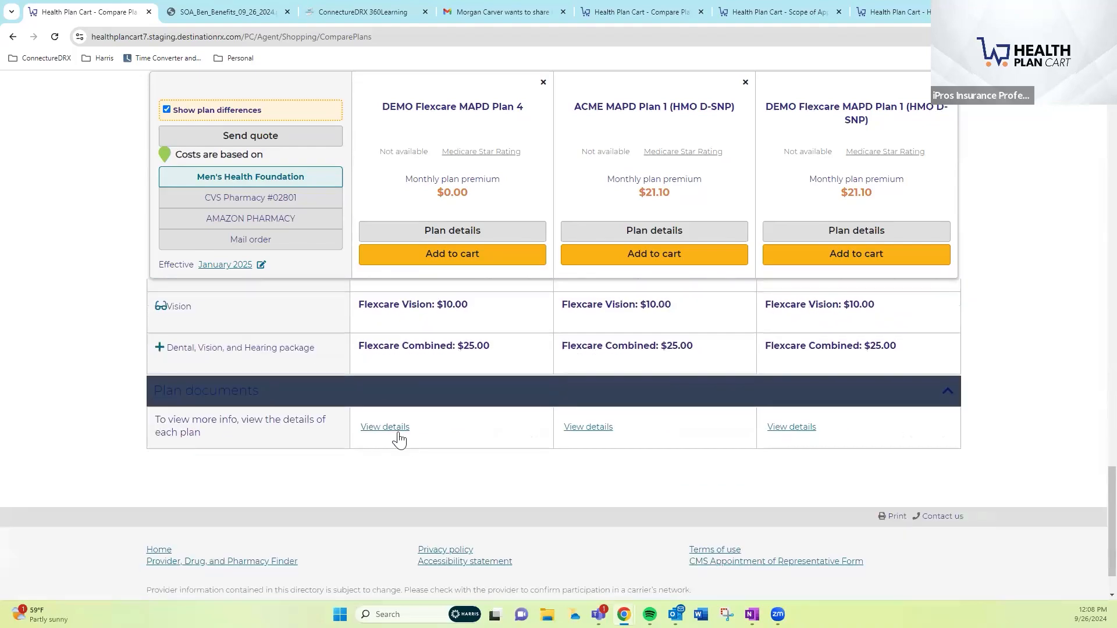
left_click(169, 386)
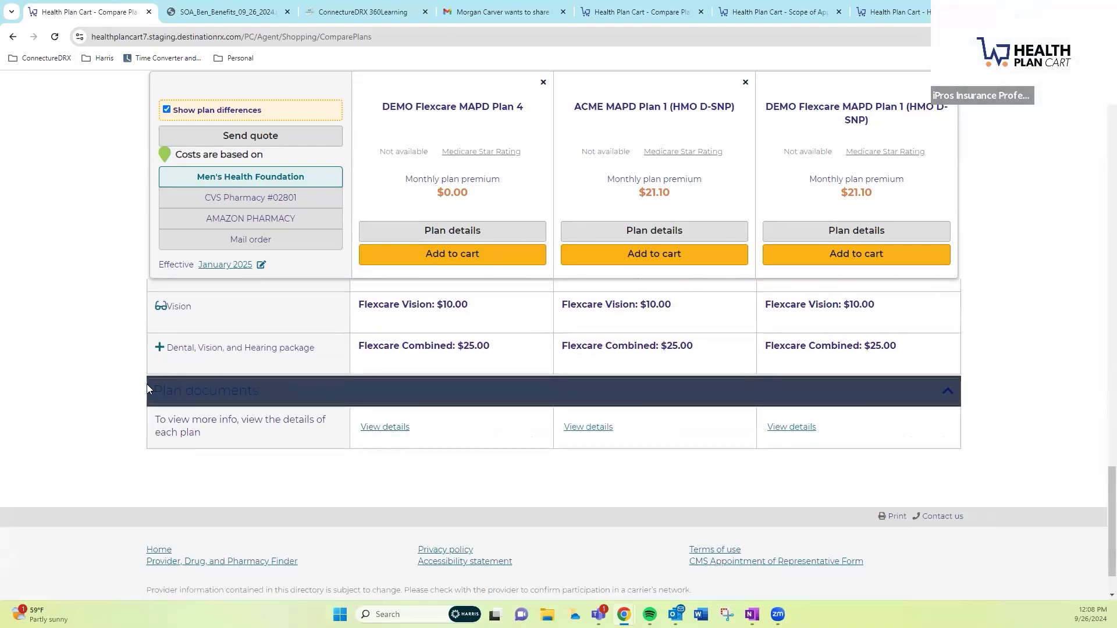
Open the full details of DEMO Flexcare MAPD Plan 4 and review its costs and its in-network and out-of-network medical coverage
left_click(474, 393)
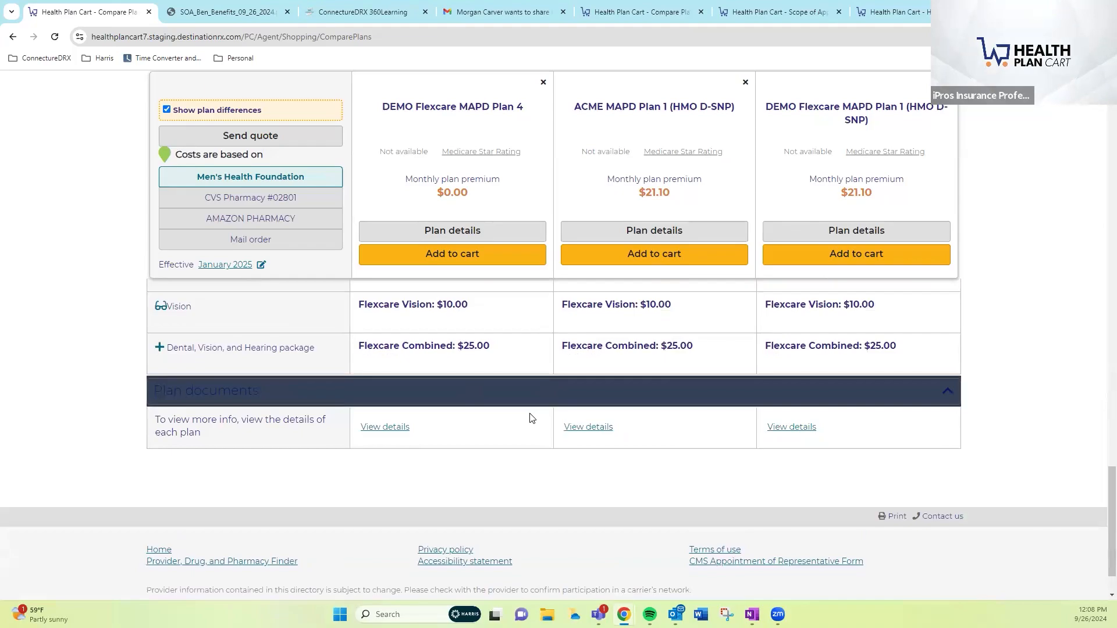
scroll(1044, 401, "up", 10)
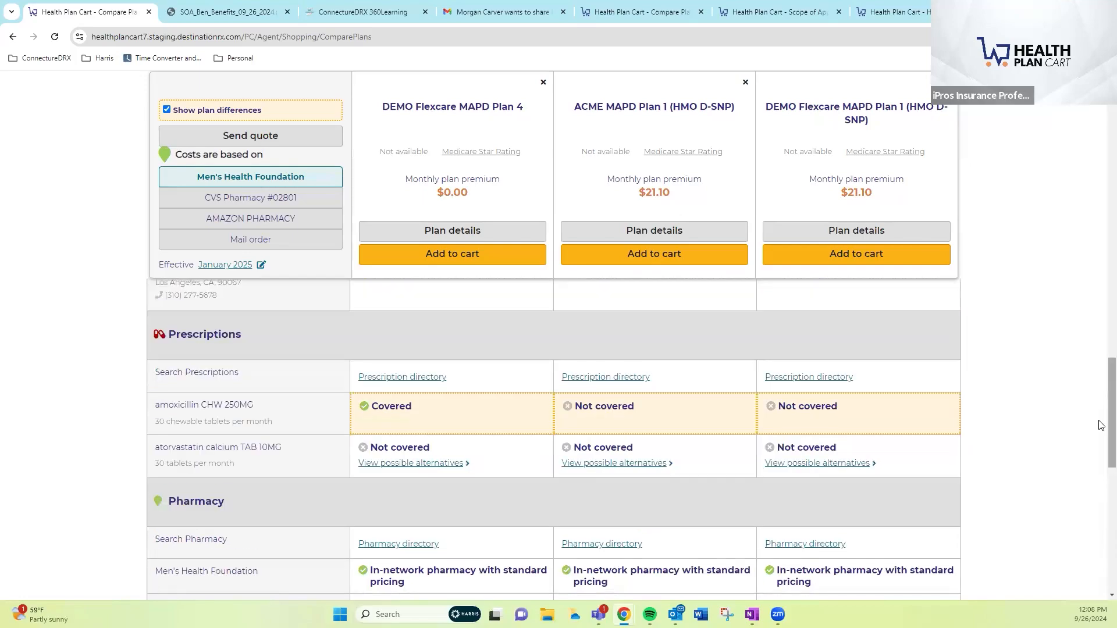
left_click_drag(1111, 420, 1111, 125)
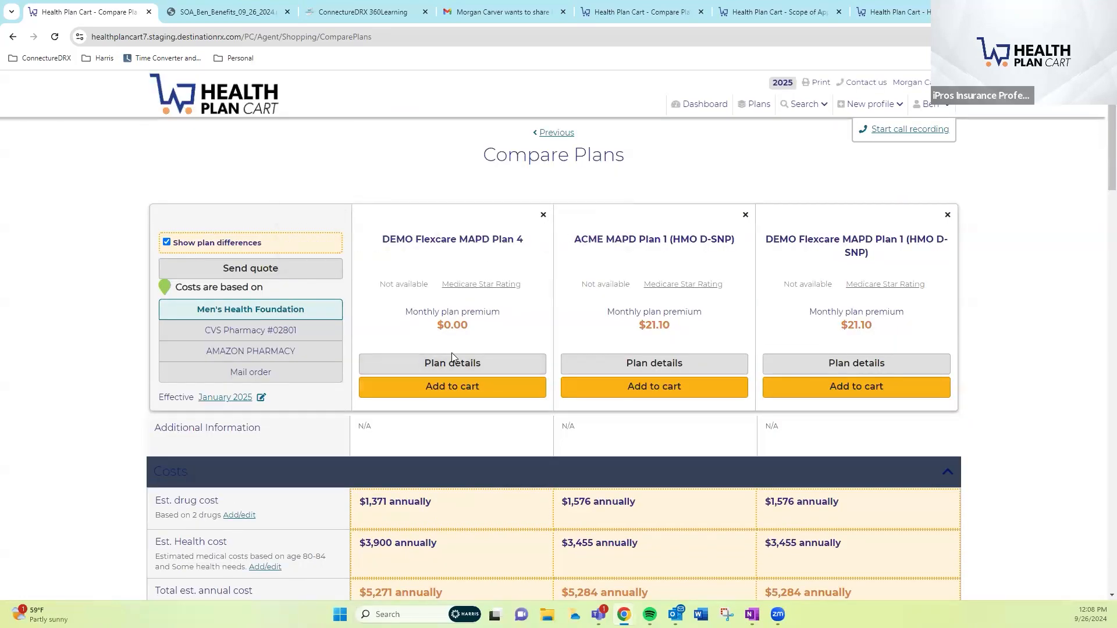
left_click(476, 363)
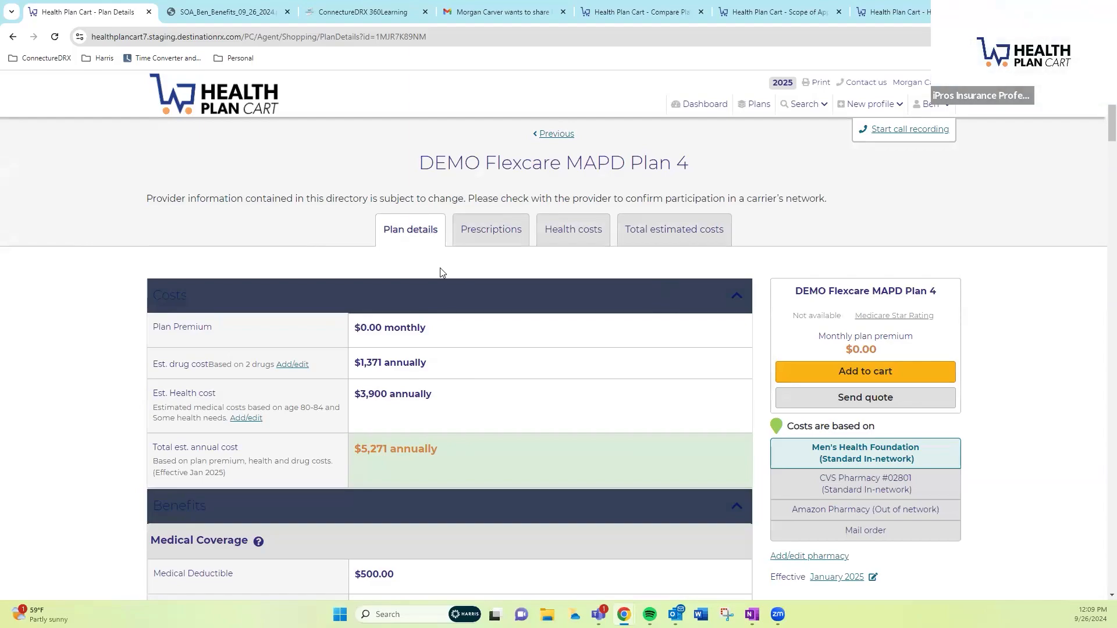
scroll(416, 377, "down", 1)
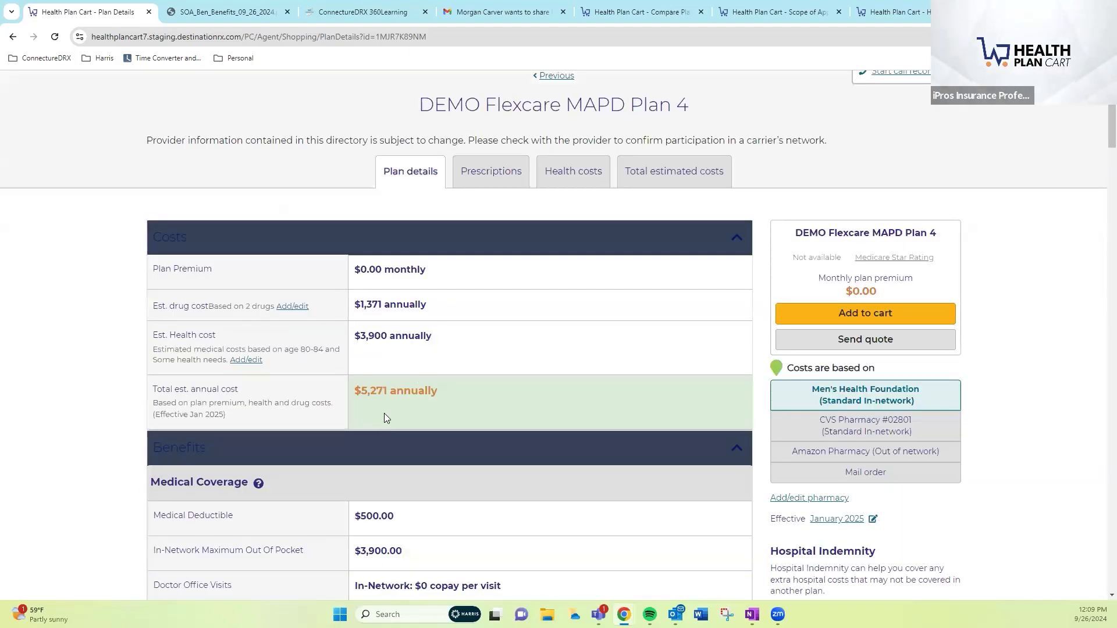
scroll(385, 413, "down", 5)
scroll(388, 413, "down", 4)
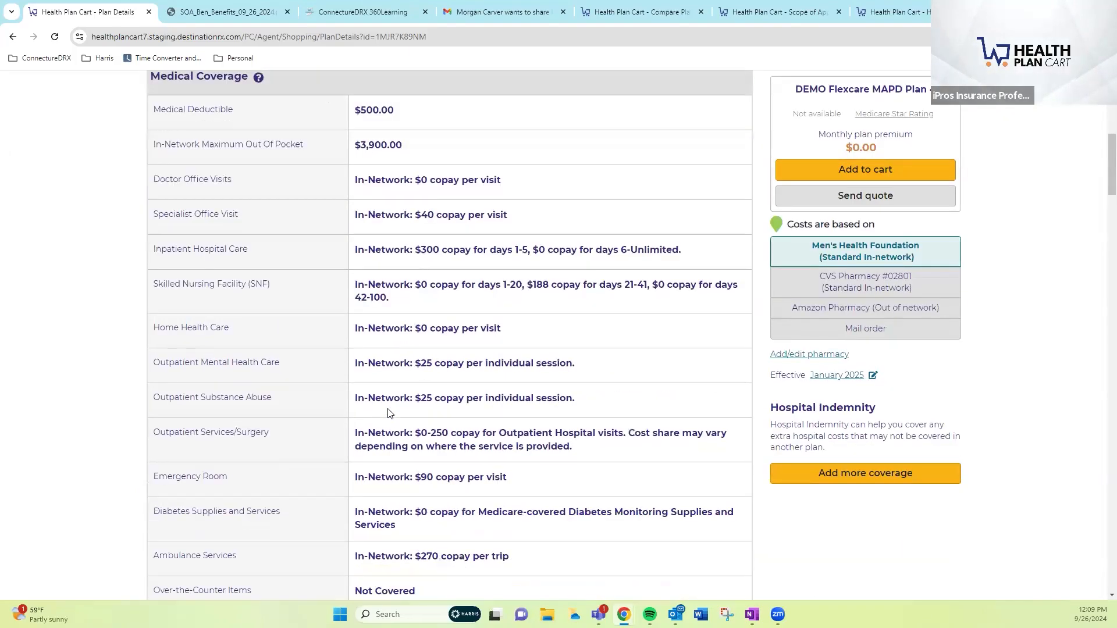
scroll(387, 431, "down", 6)
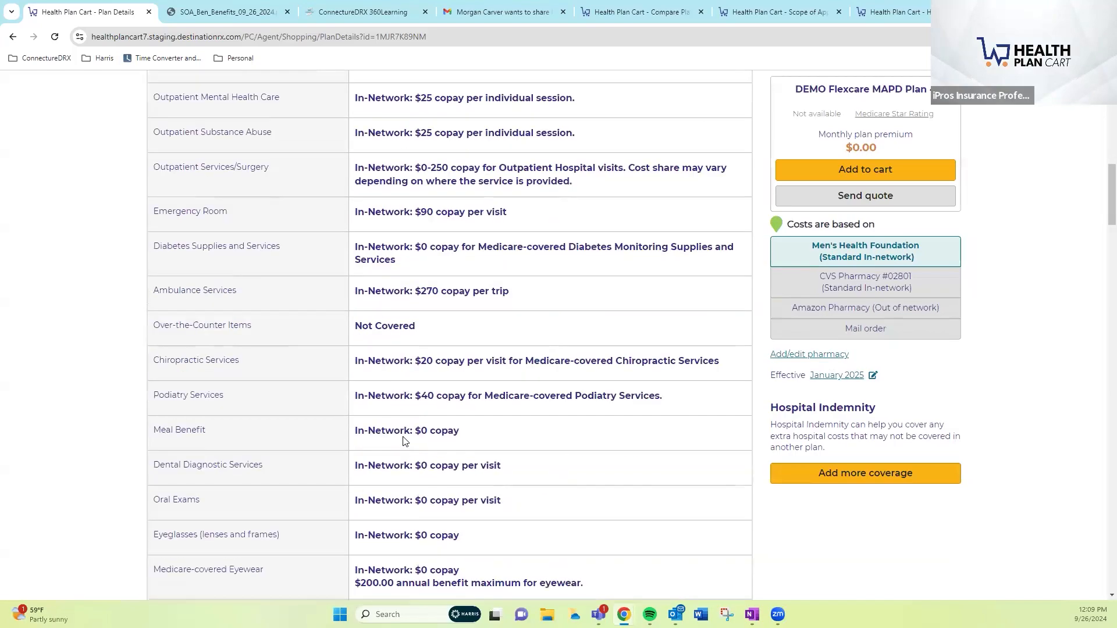
scroll(404, 437, "down", 6)
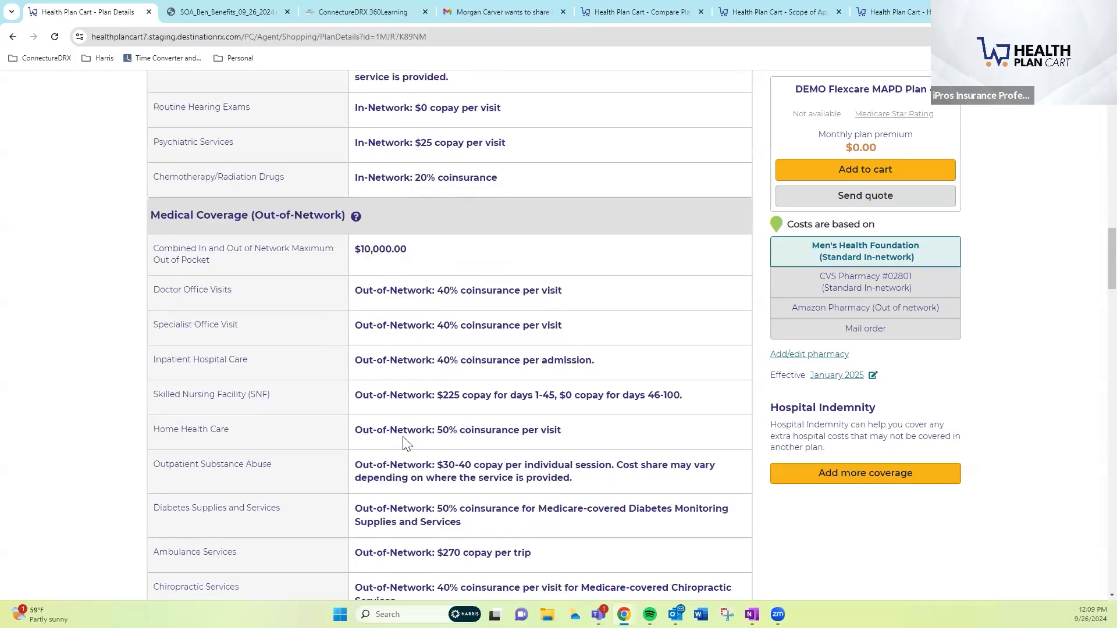
scroll(405, 442, "down", 6)
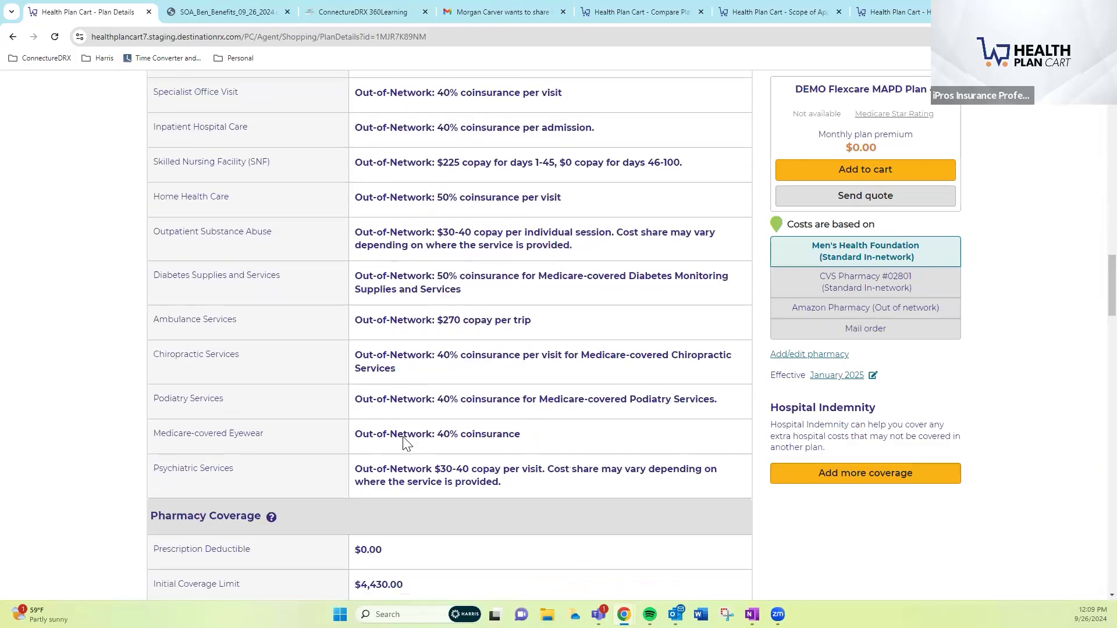
Review the plan's pharmacy coverage, including one-month retail and three-month mail-order tier costs for preferred and standard pharmacies
scroll(405, 442, "down", 4)
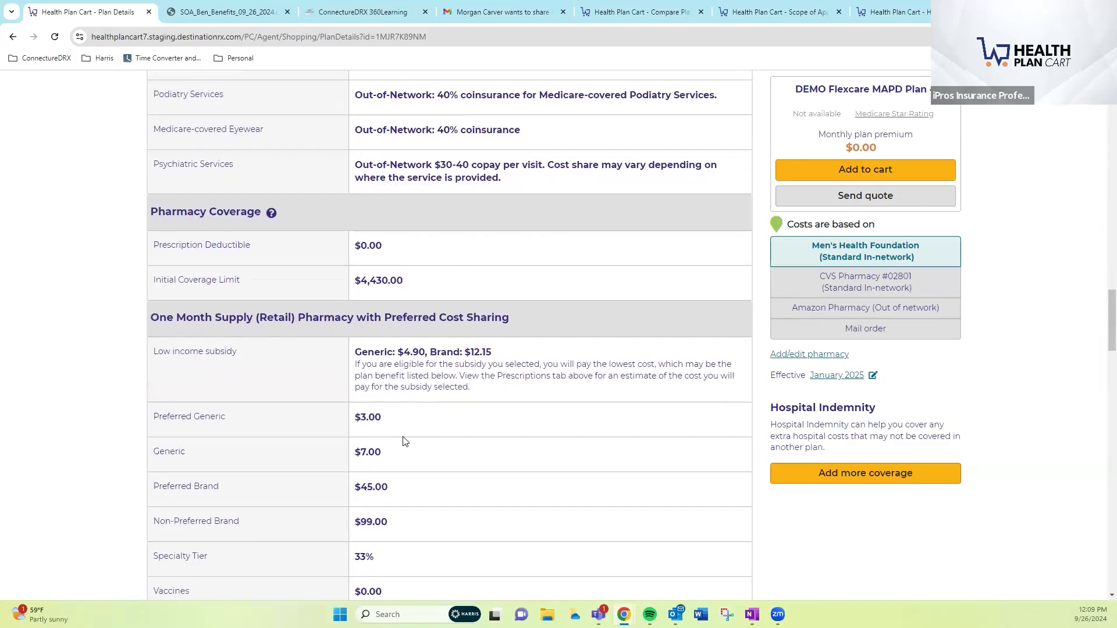
scroll(405, 442, "down", 2)
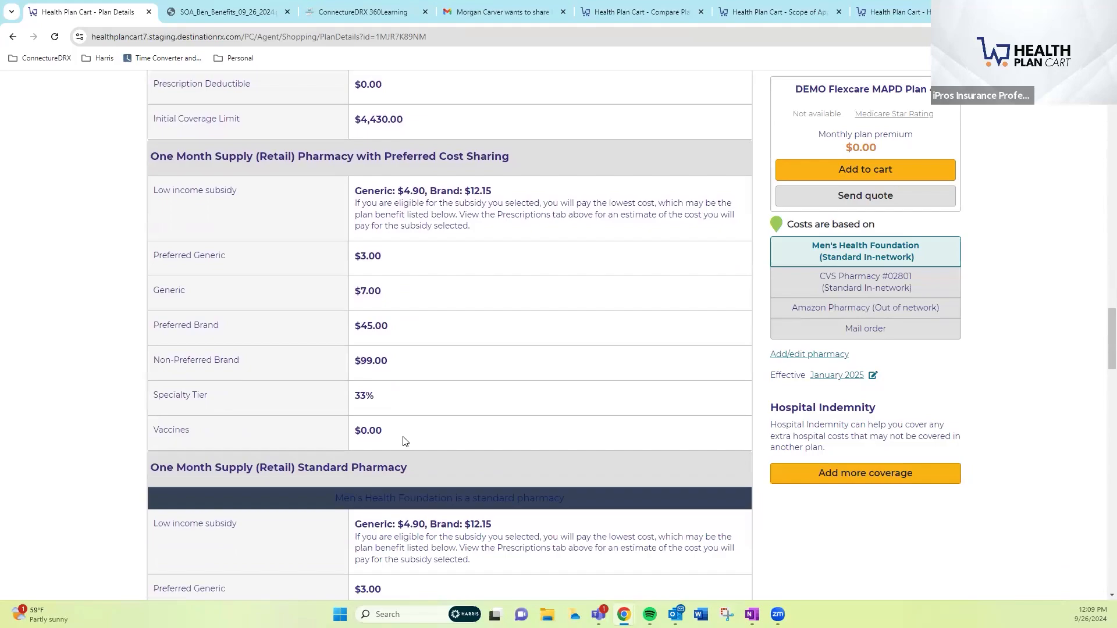
scroll(405, 442, "down", 7)
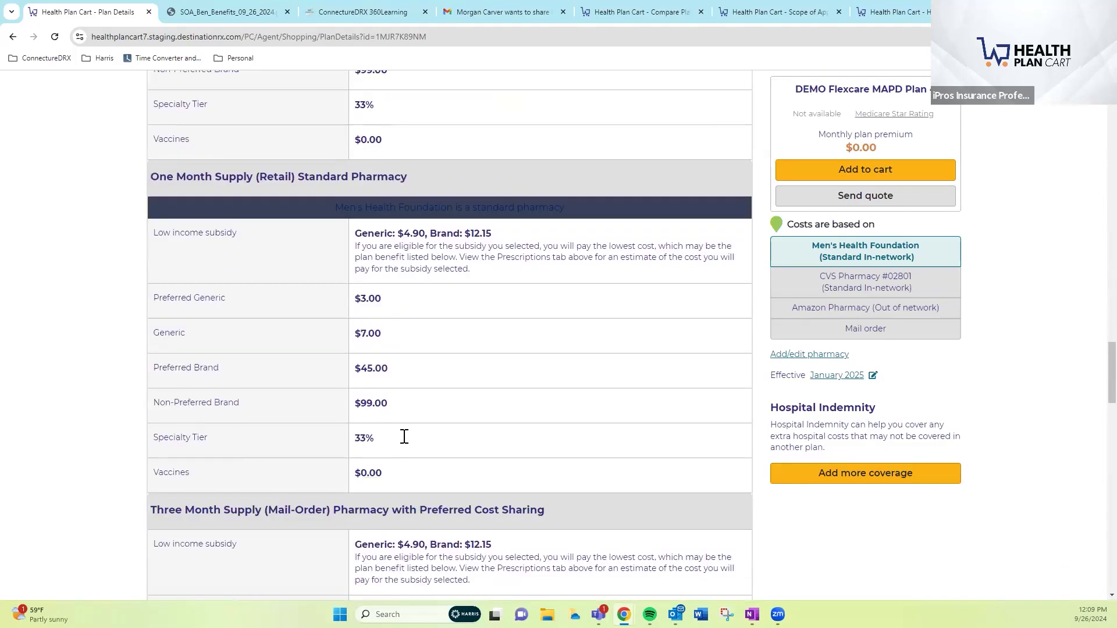
scroll(405, 442, "down", 4)
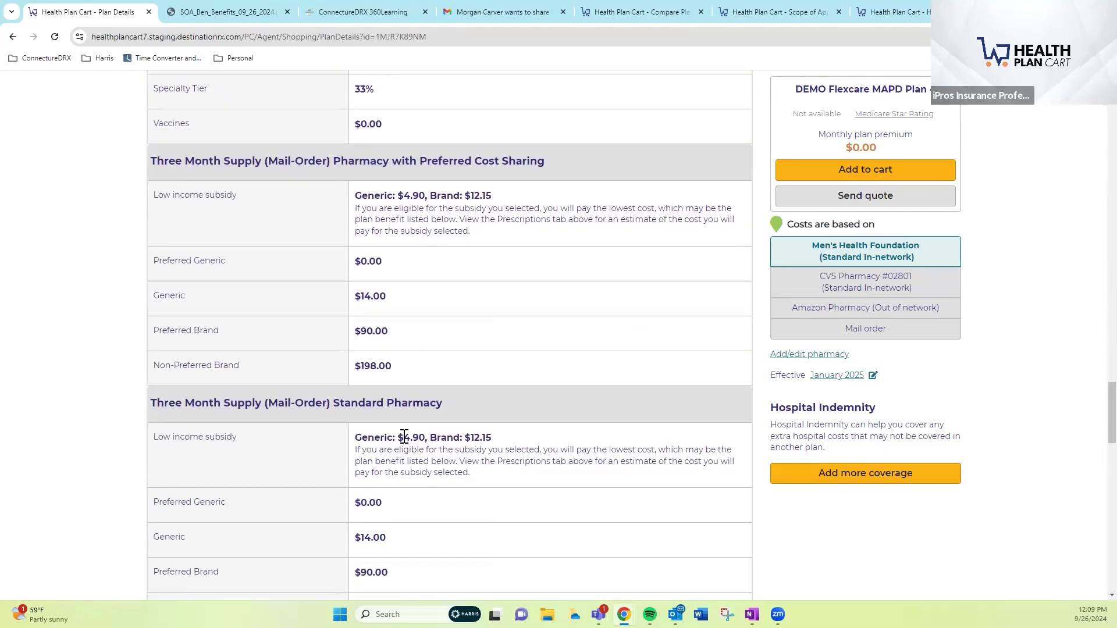
scroll(404, 436, "down", 4)
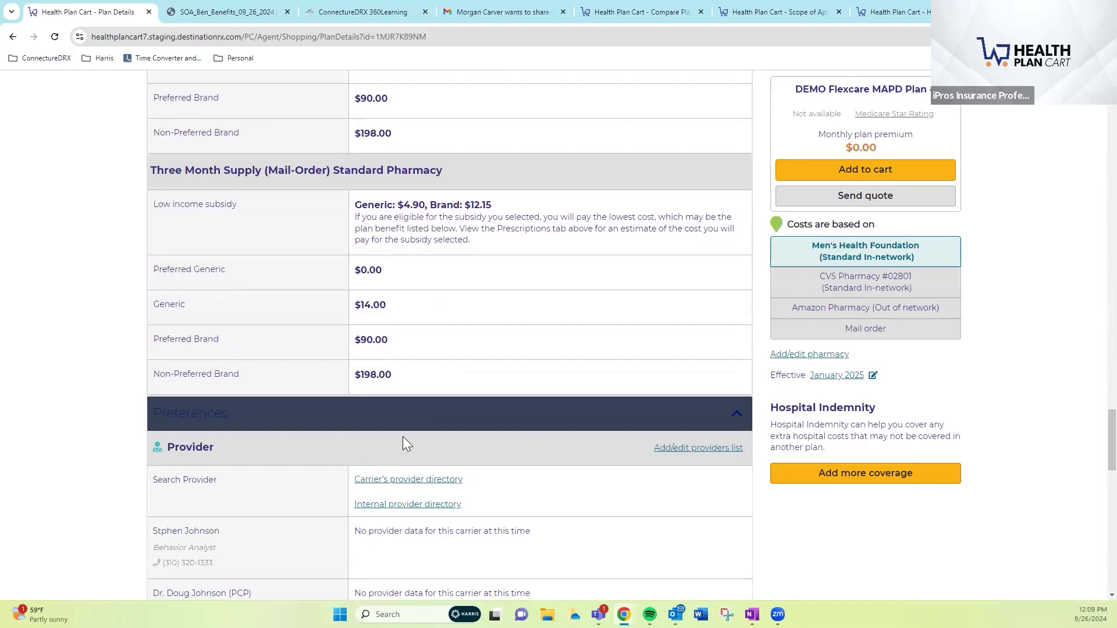
Check the plan's provider, prescription and pharmacy preferences, its optional add-on coverage and the Summary of Benefits document link
scroll(405, 436, "down", 2)
scroll(405, 442, "down", 5)
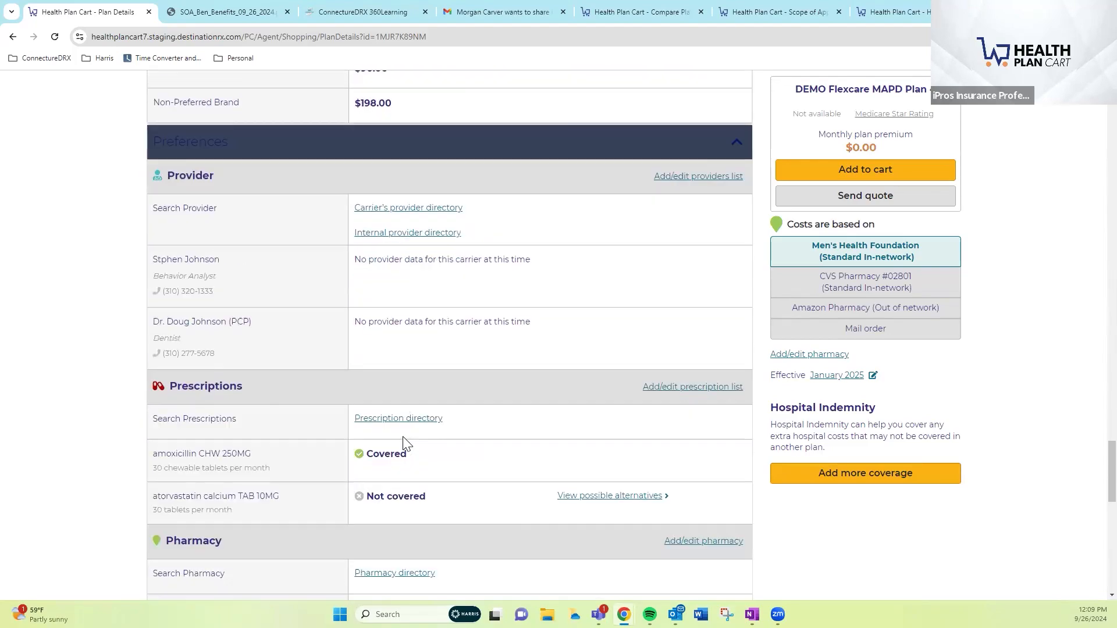
scroll(494, 424, "down", 5)
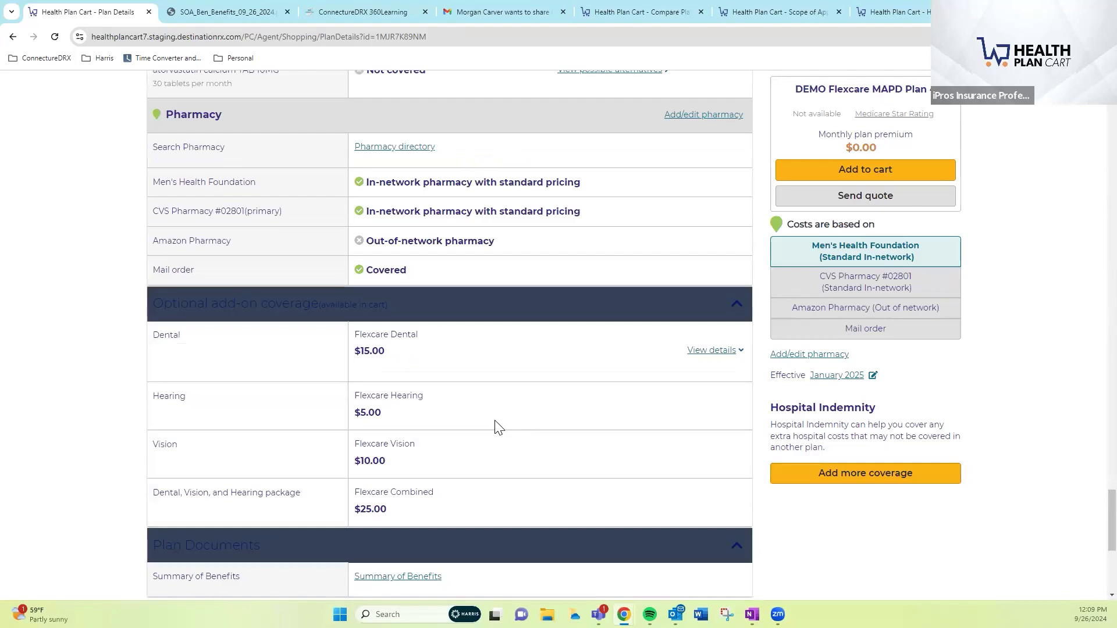
scroll(496, 427, "down", 2)
scroll(494, 428, "down", 2)
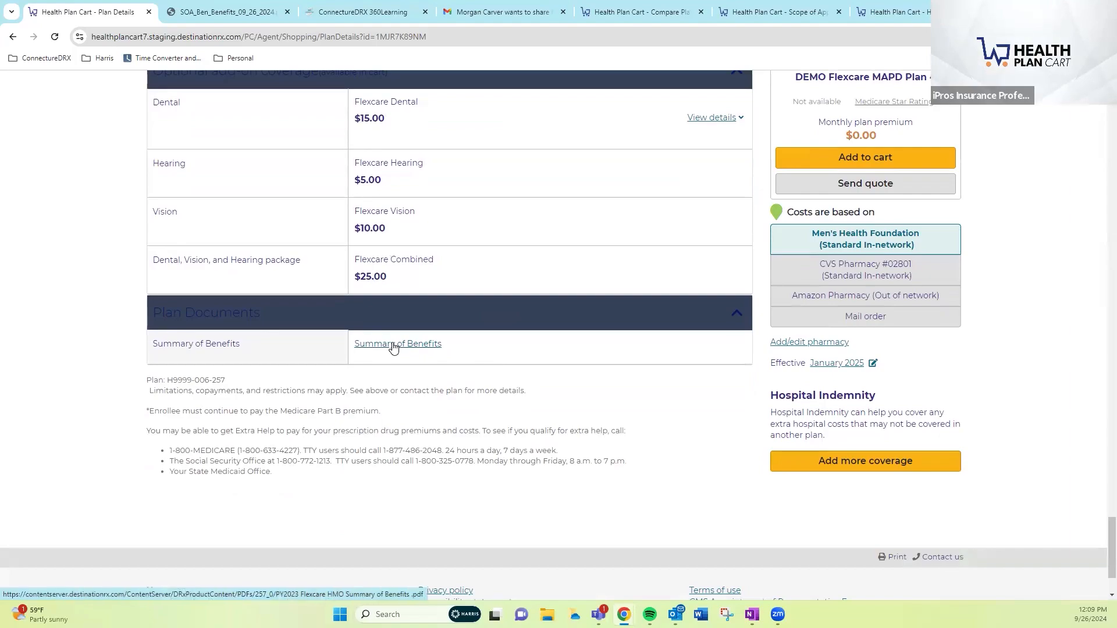
Check which pharmacies the plan's costs can be based on
scroll(931, 288, "up", 1)
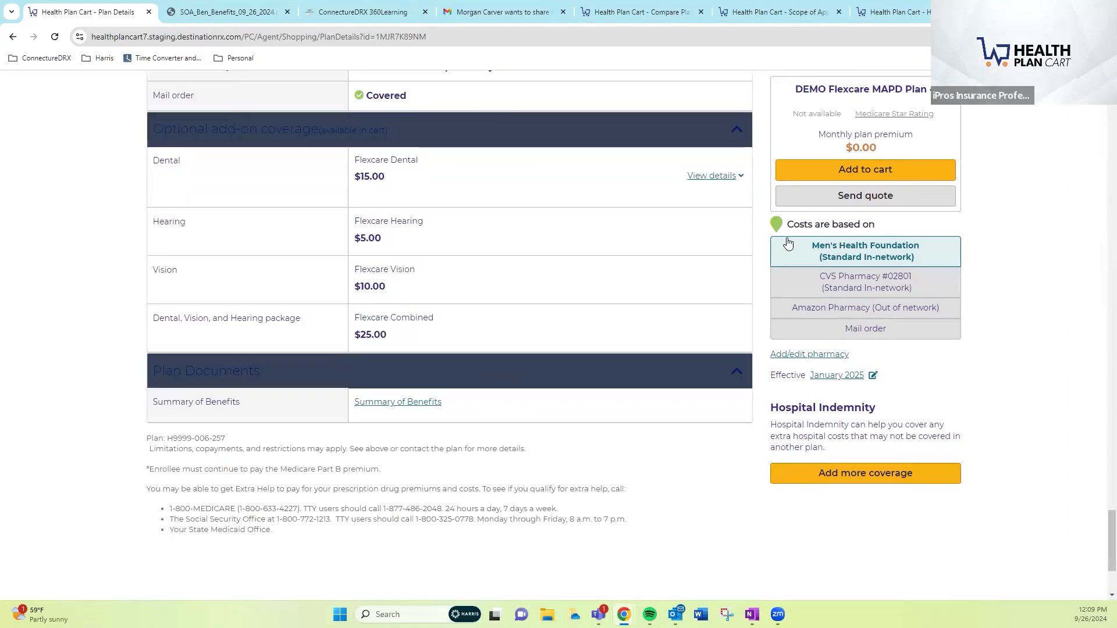
left_click_drag(831, 227, 869, 227)
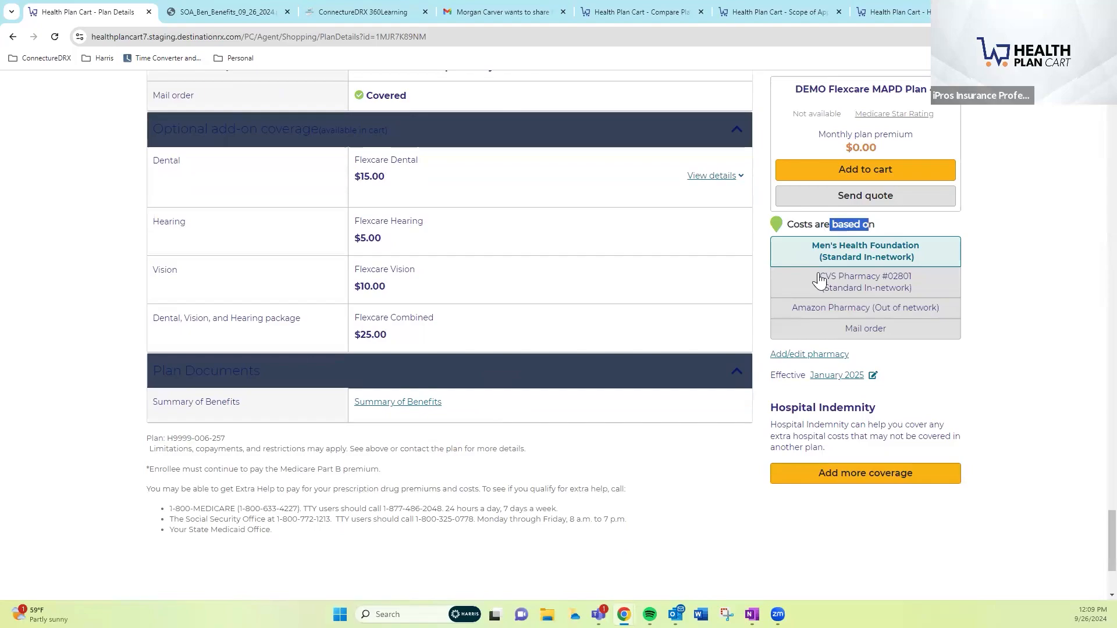
left_click(996, 291)
scroll(983, 337, "up", 2)
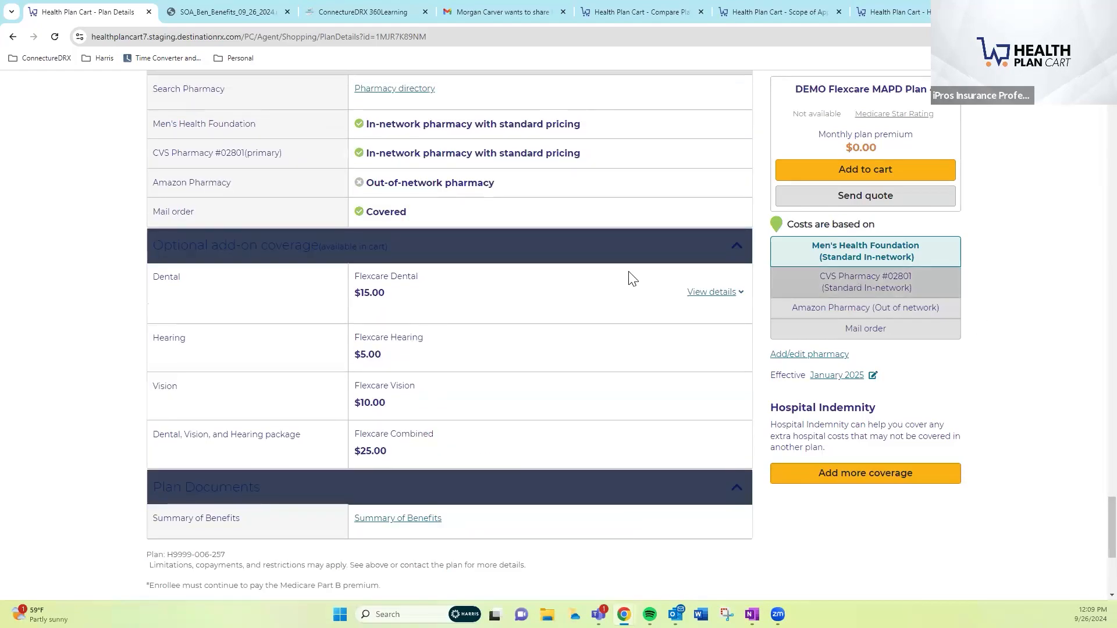
Open the plan's prescription breakdown and review tiers, retail costs and restrictions for the covered and non-covered drugs
scroll(978, 308, "up", 7)
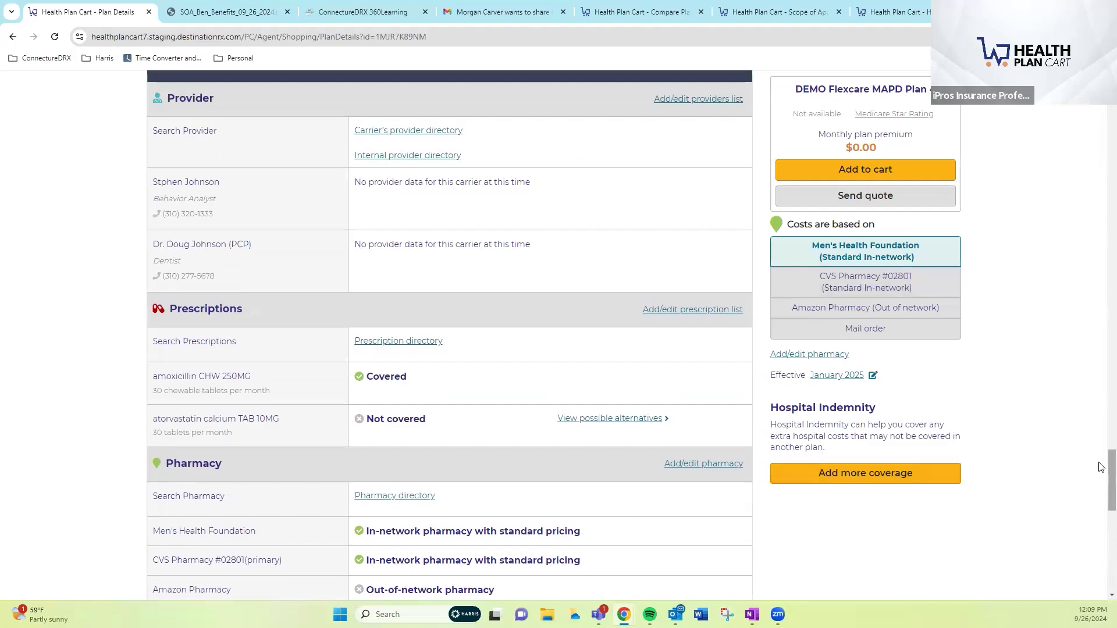
scroll(1102, 442, "up", 1)
scroll(1102, 420, "up", 10)
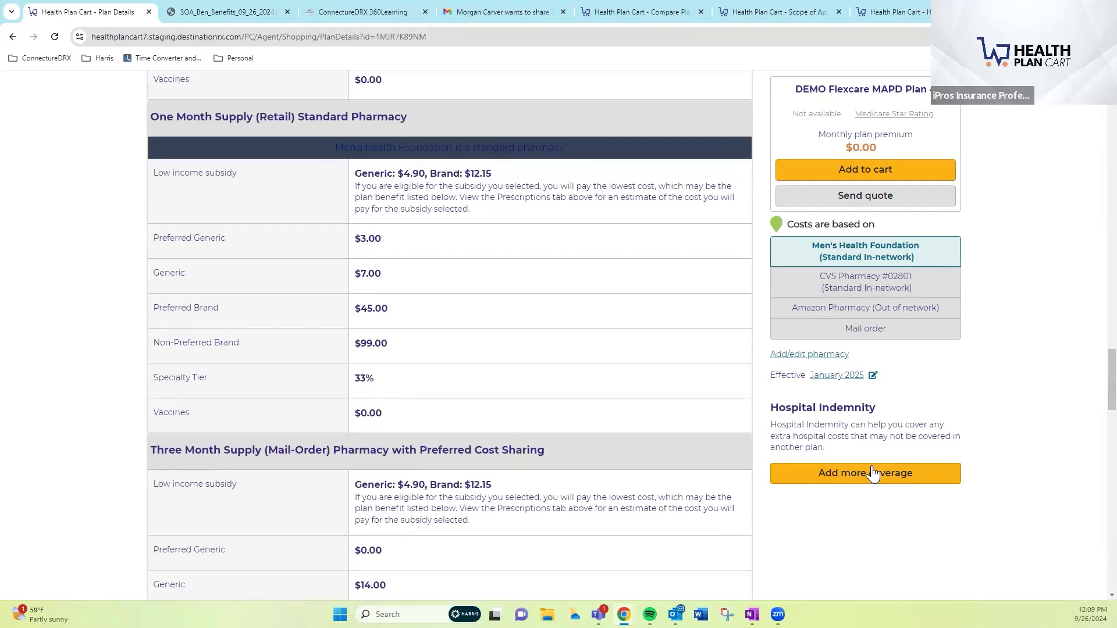
left_click_drag(1108, 352, 1101, 124)
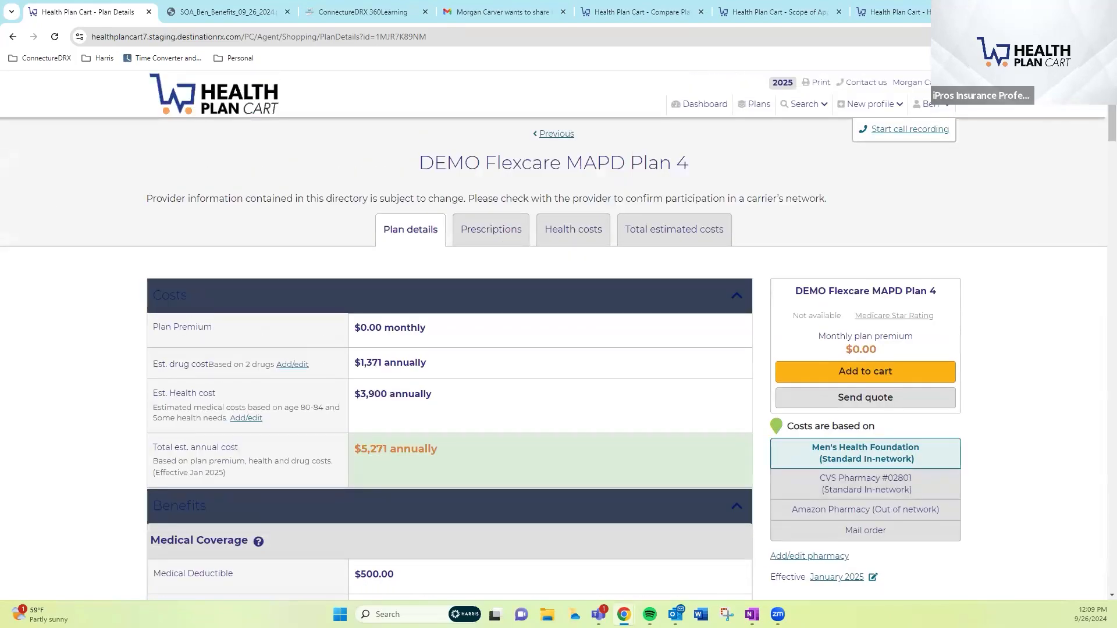
left_click(515, 236)
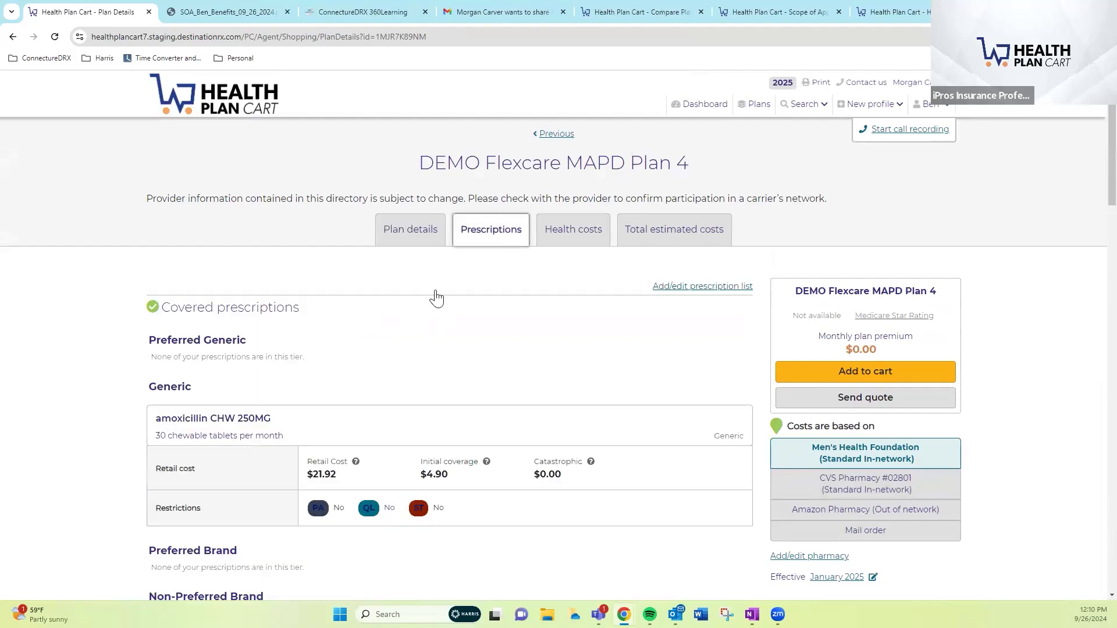
scroll(165, 303, "down", 3)
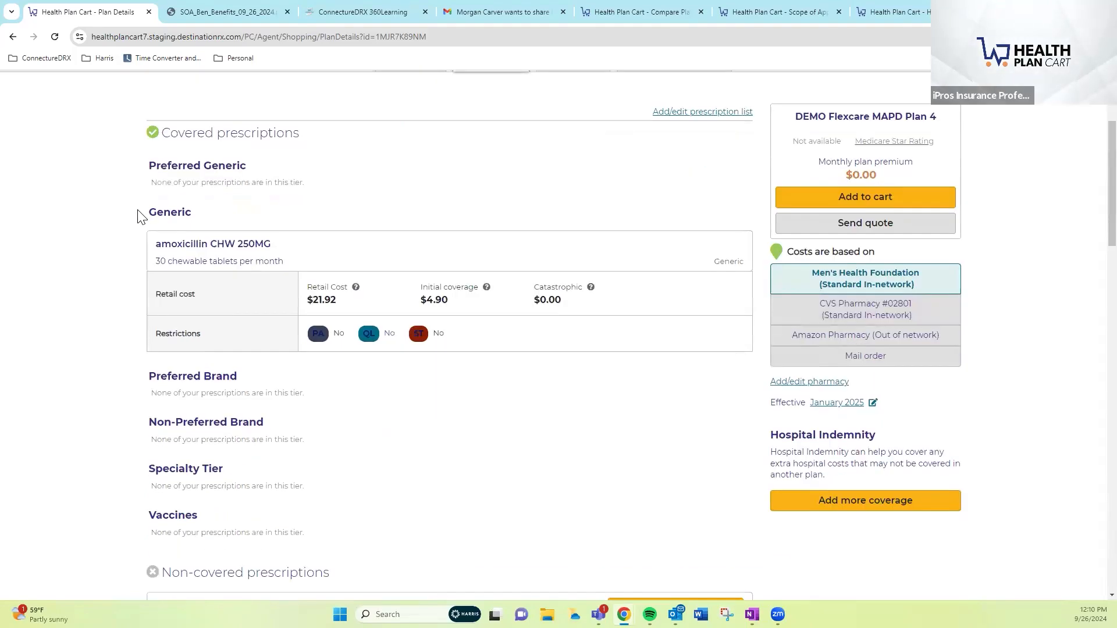
scroll(140, 216, "down", 1)
scroll(355, 366, "down", 1)
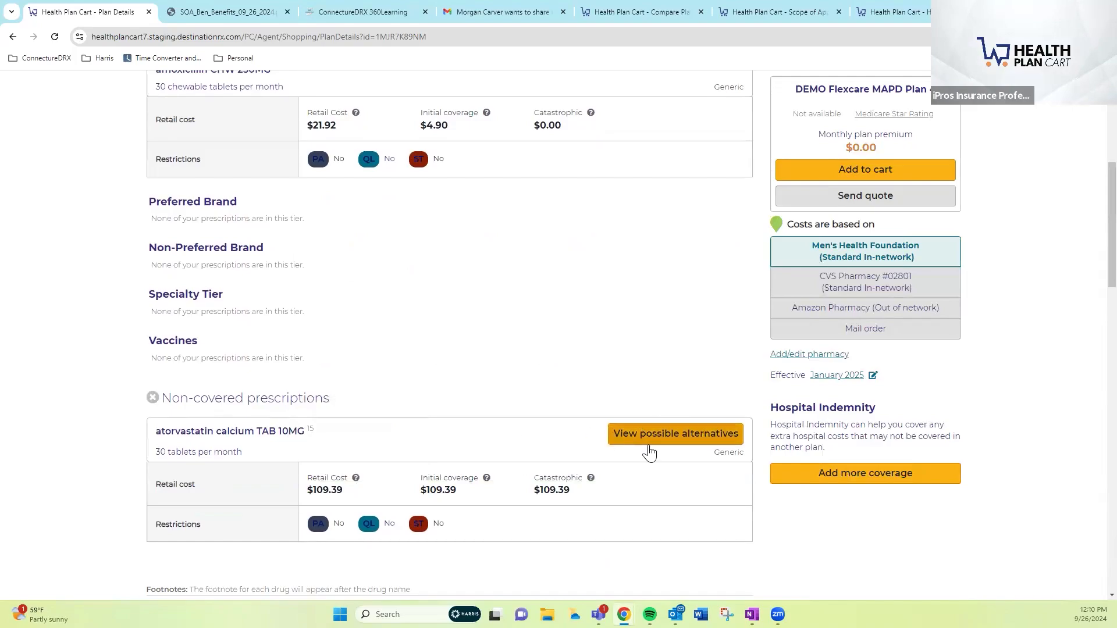
View the possible alternatives for atorvastatin calcium TAB 10MG and compare their costs and restrictions
left_click(669, 439)
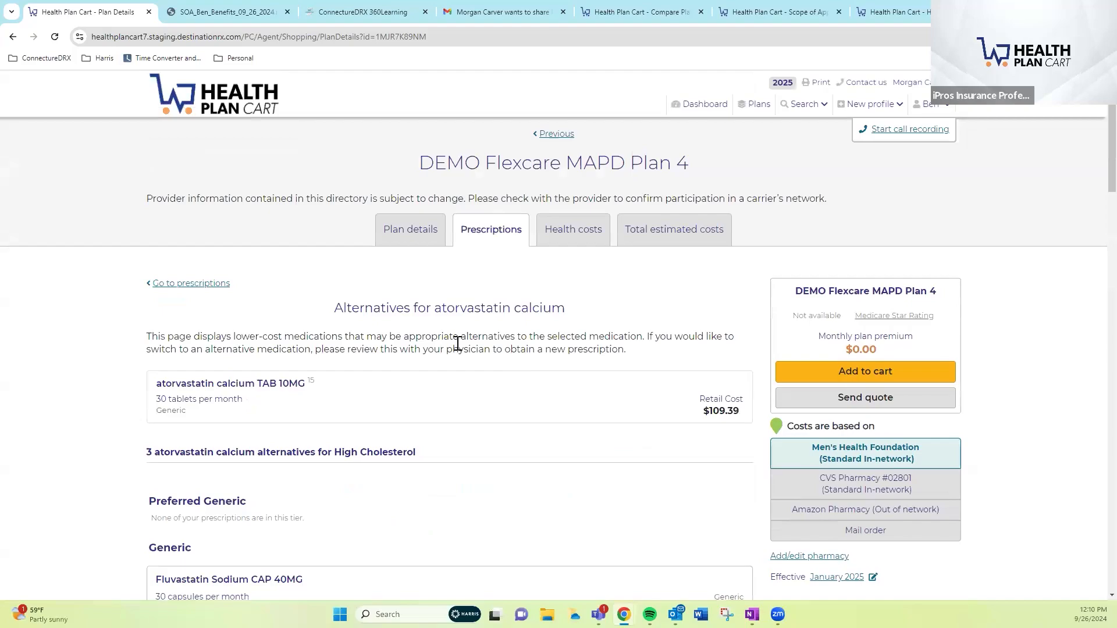
scroll(239, 332, "down", 4)
scroll(239, 332, "down", 1)
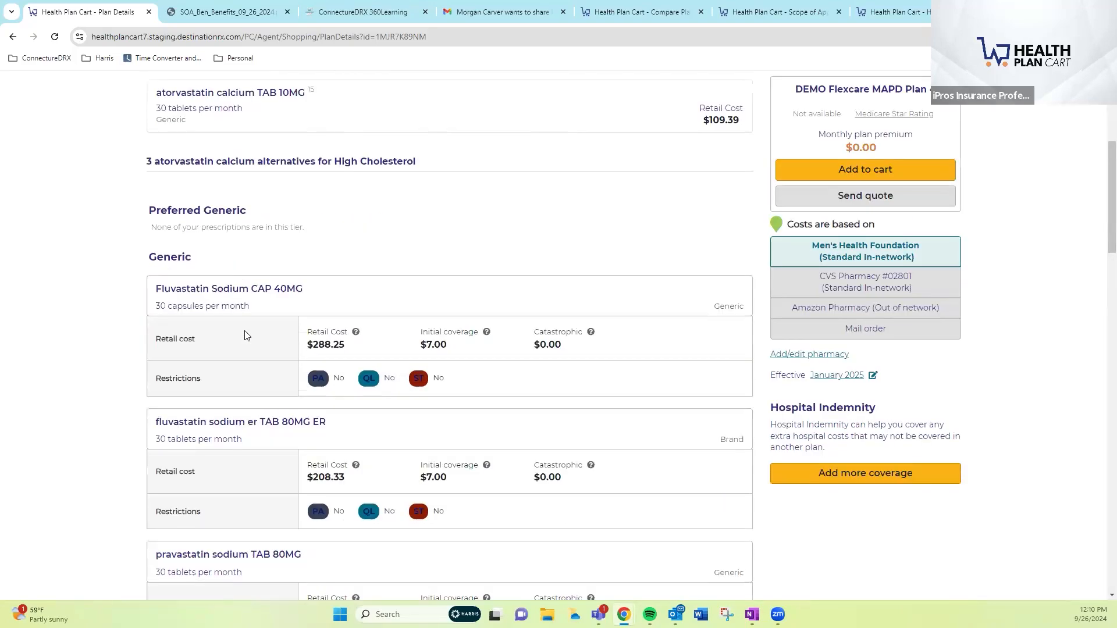
scroll(250, 362, "down", 4)
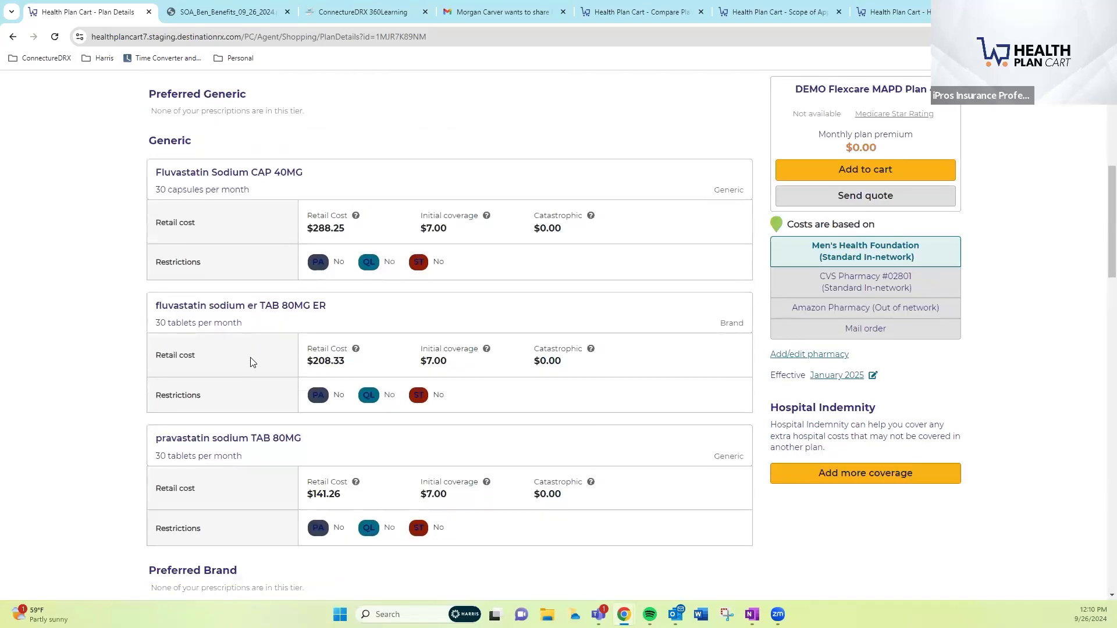
Open the plan's health cost estimates and review visits, total days and medical cost per benefit, down to the estimated out-of-pocket cost
scroll(379, 383, "up", 8)
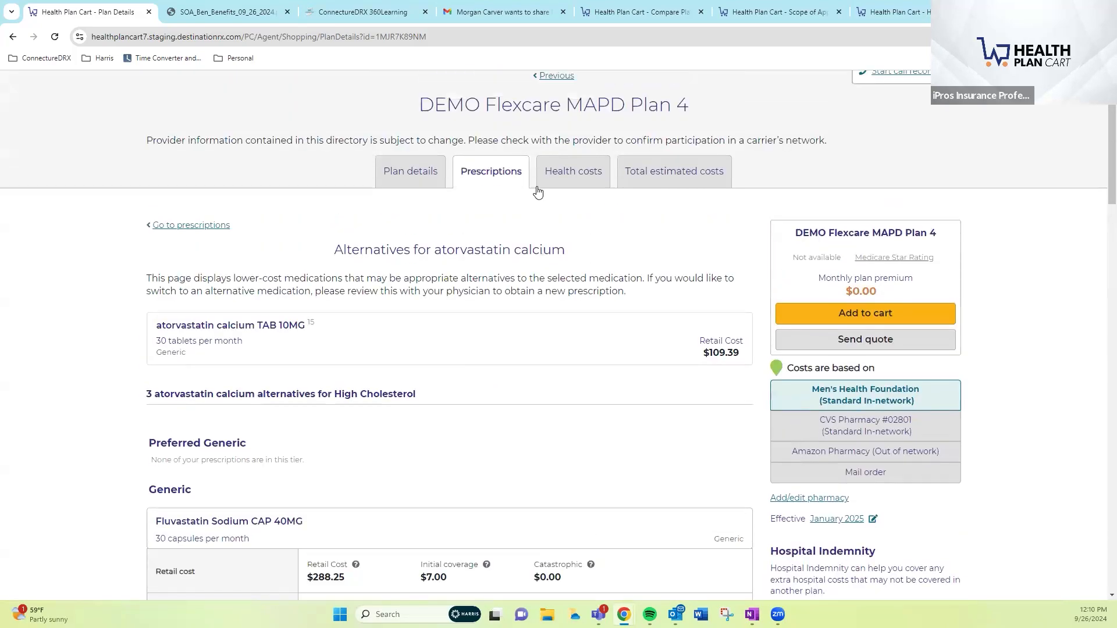
left_click(576, 176)
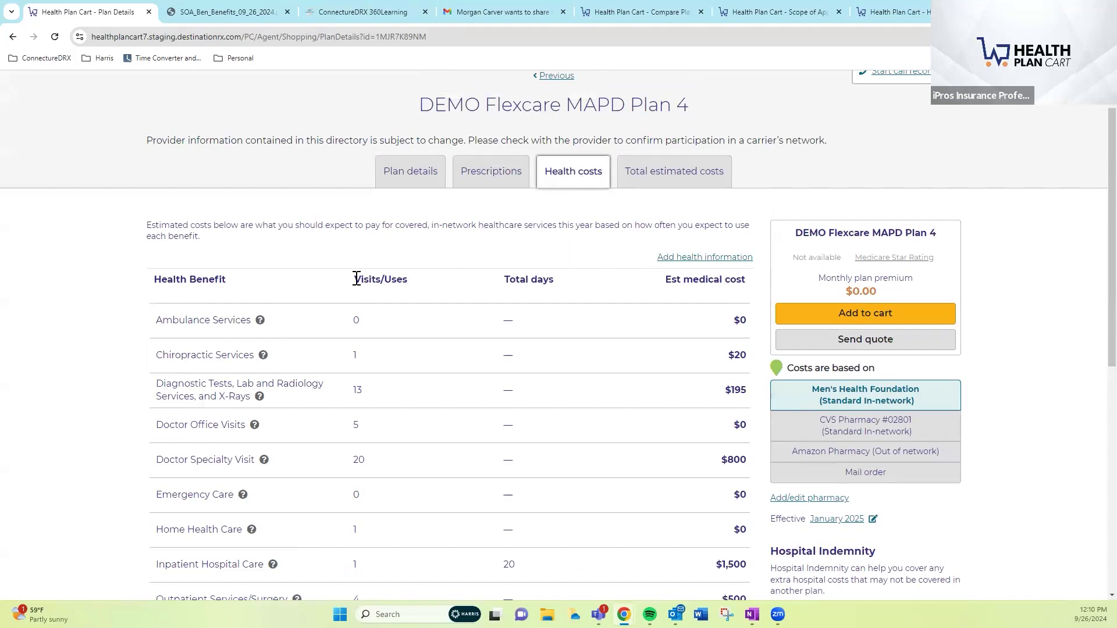
left_click_drag(356, 278, 448, 289)
left_click(448, 286)
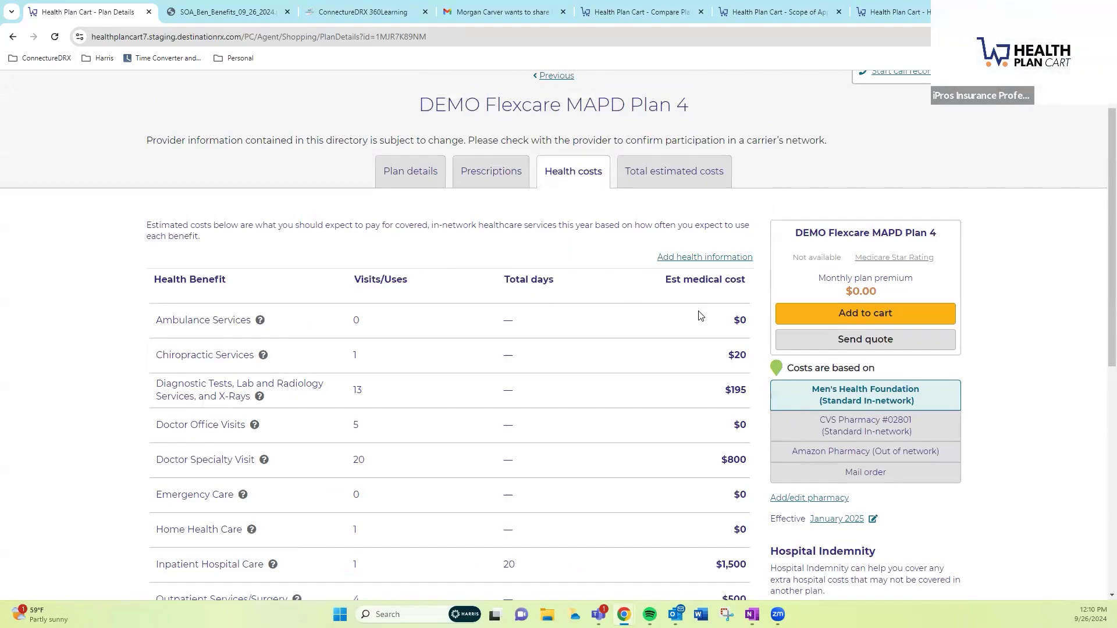
scroll(700, 314, "down", 1)
scroll(700, 315, "down", 3)
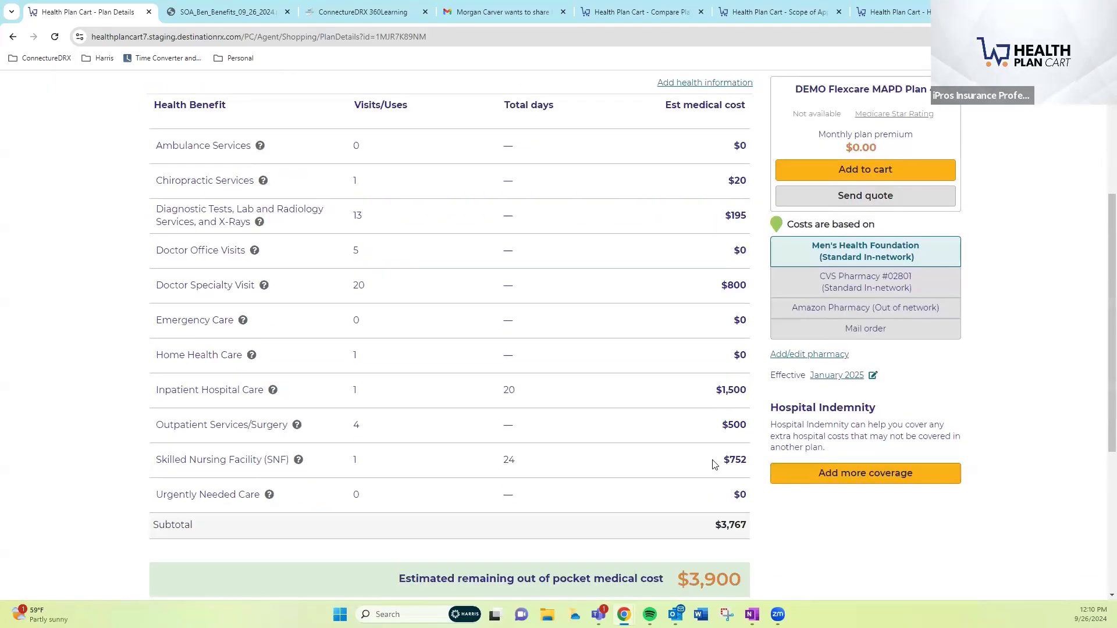
scroll(712, 464, "down", 1)
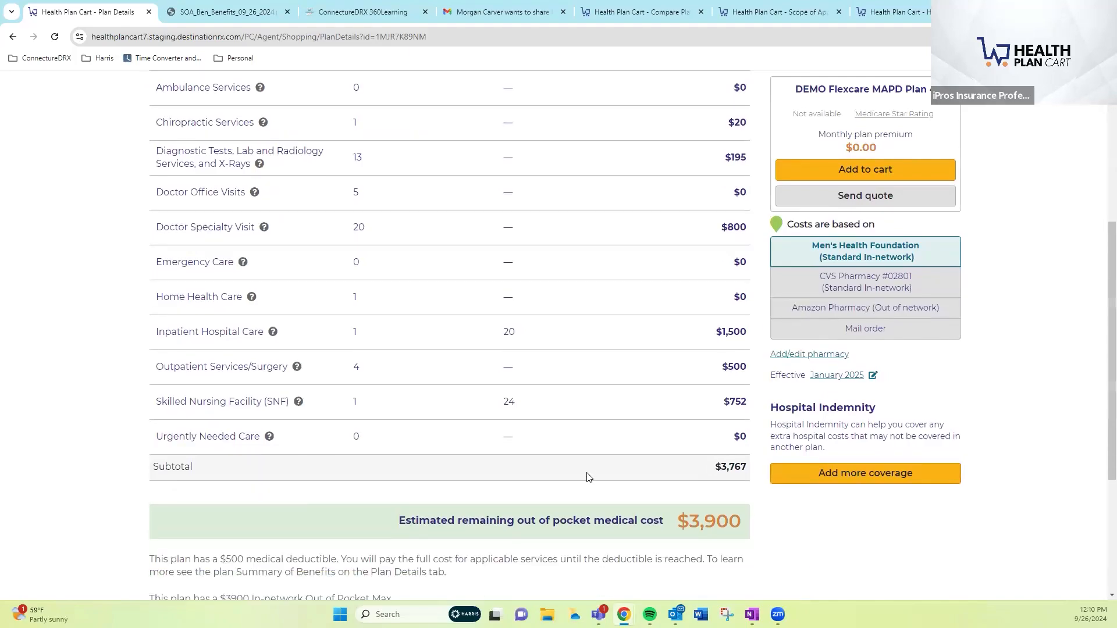
scroll(587, 475, "up", 4)
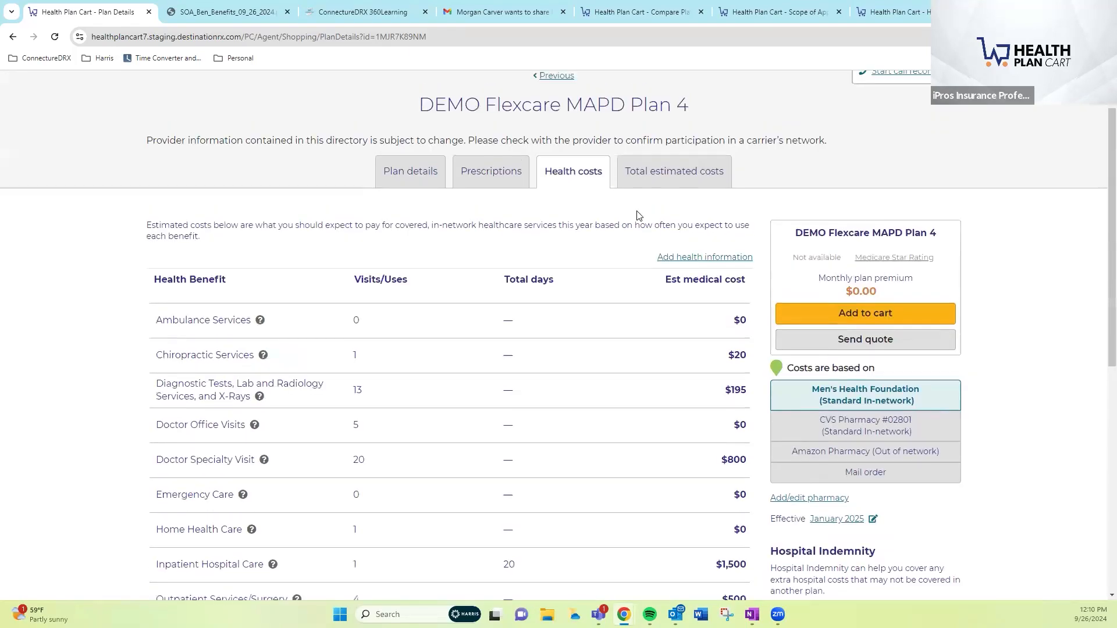
Open the plan's total estimated costs and review the monthly premium, drug and health costs, expanding February and March
left_click(663, 177)
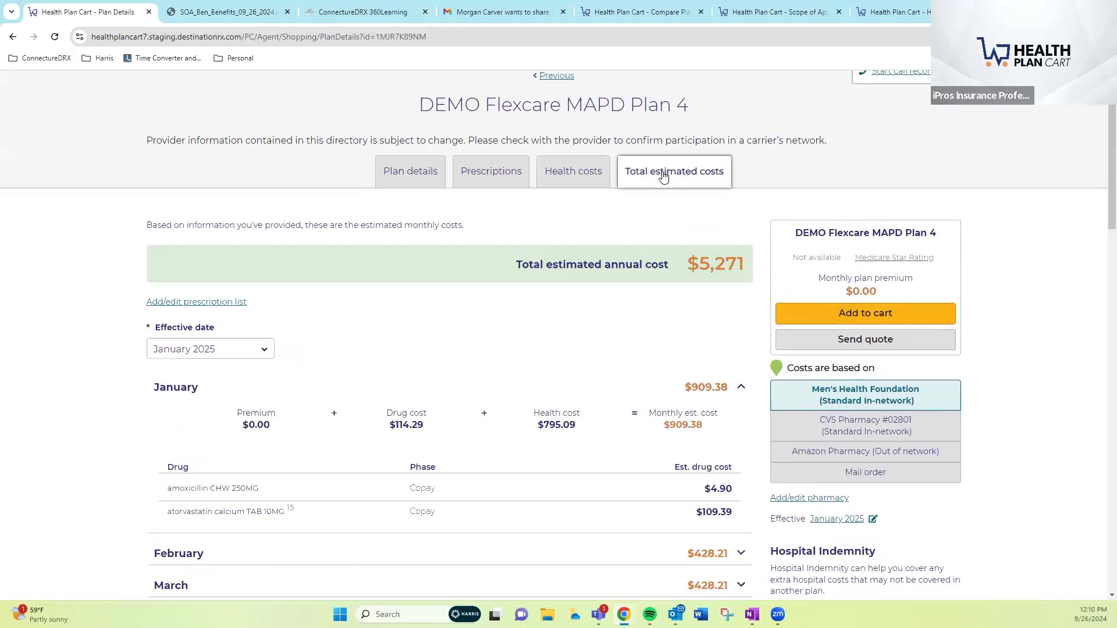
scroll(564, 312, "down", 3)
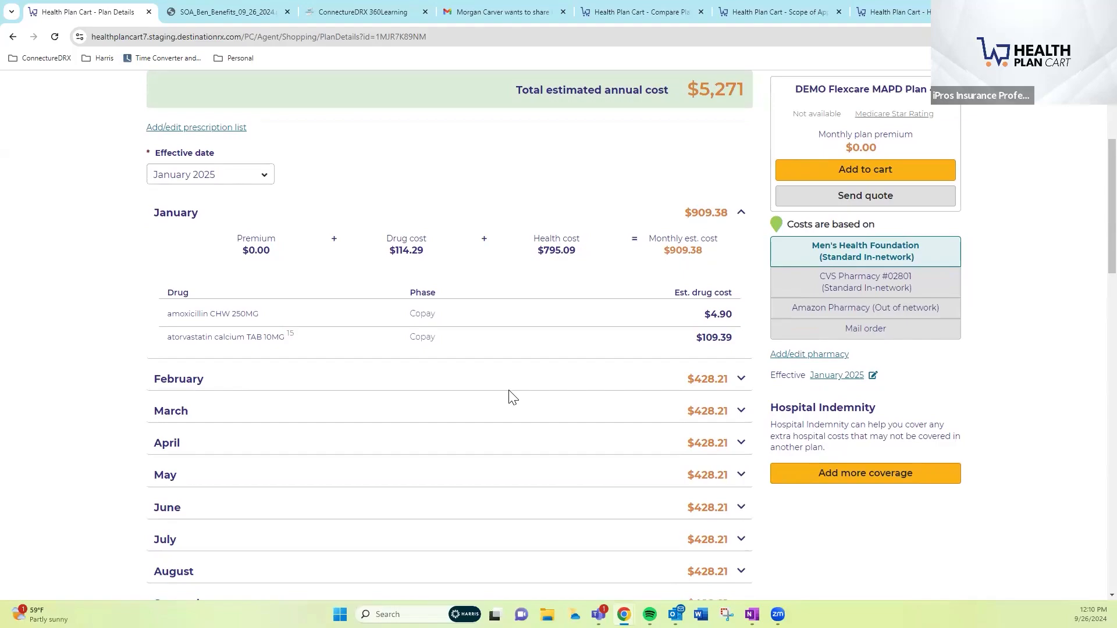
scroll(570, 313, "down", 1)
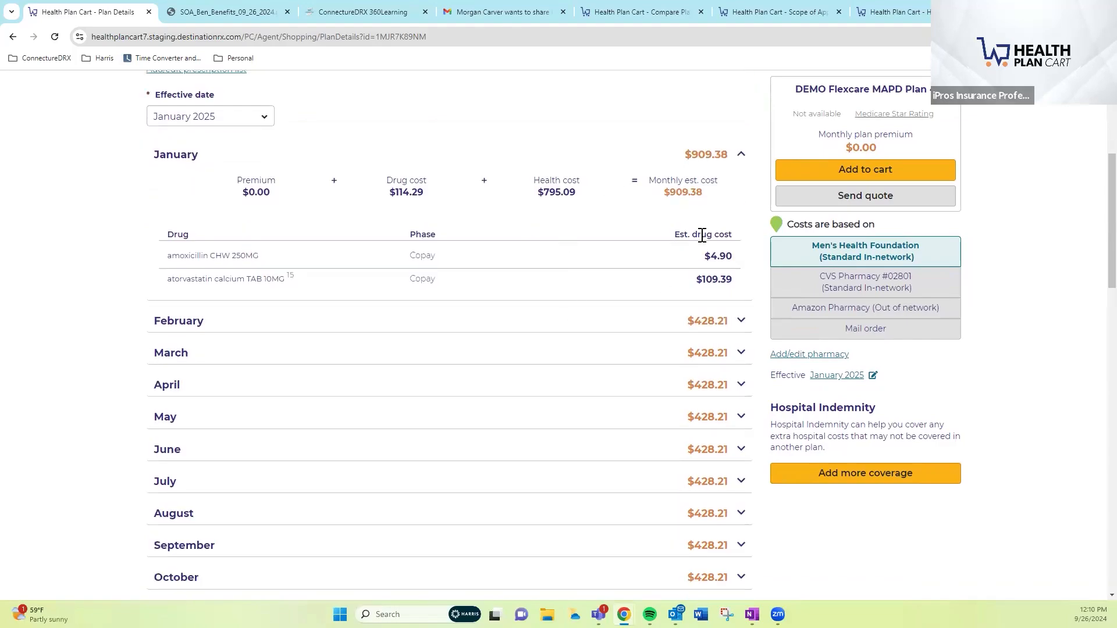
left_click(672, 322)
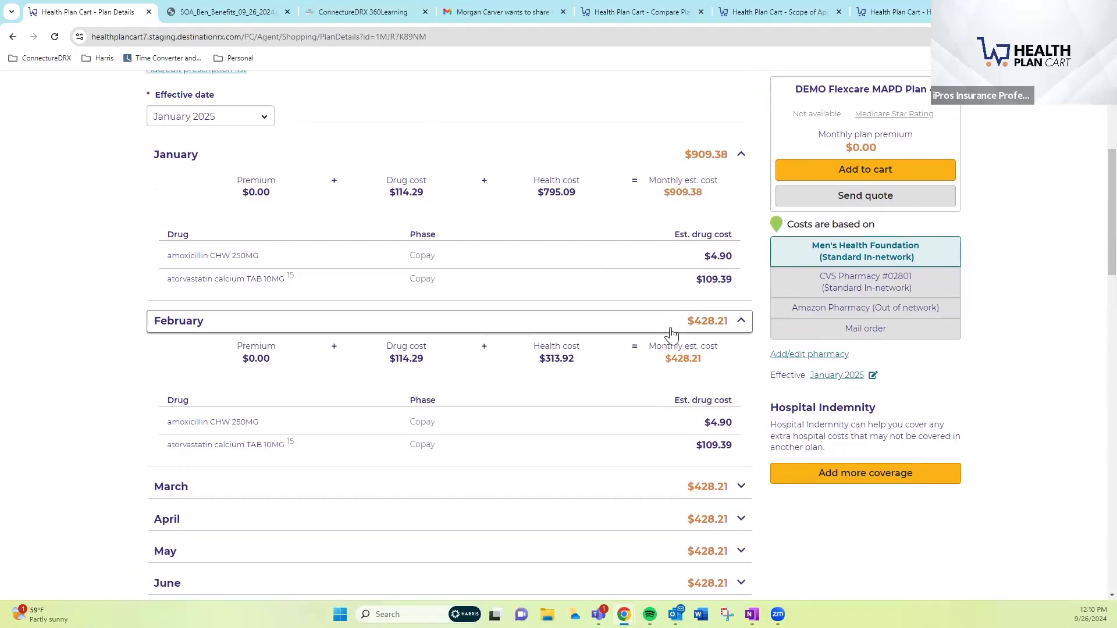
scroll(669, 343, "down", 2)
left_click(670, 370)
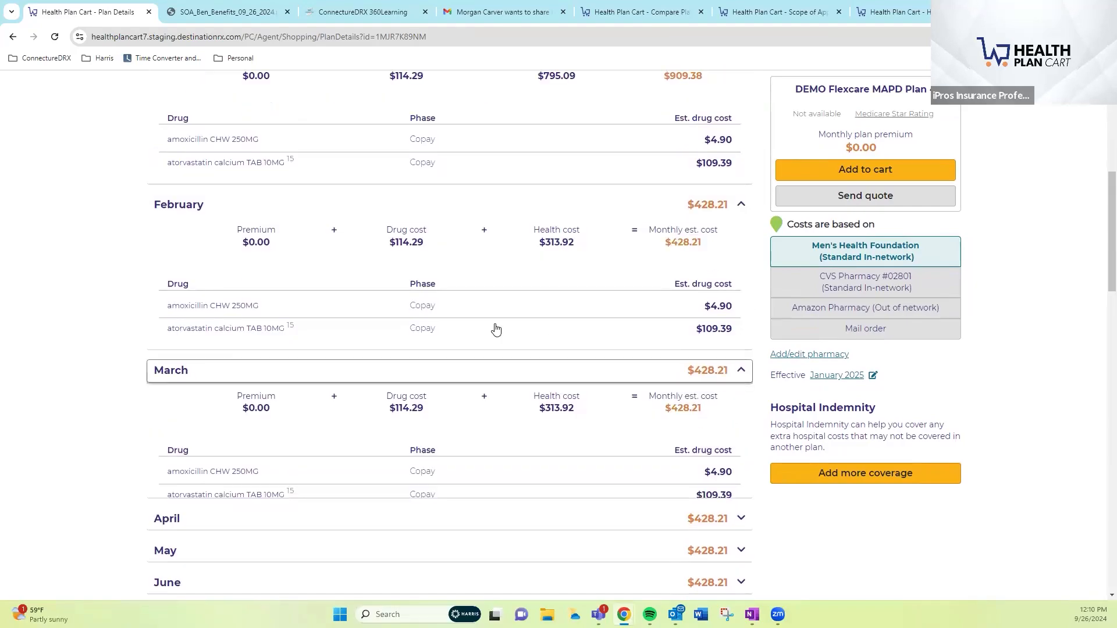
scroll(530, 326, "up", 2)
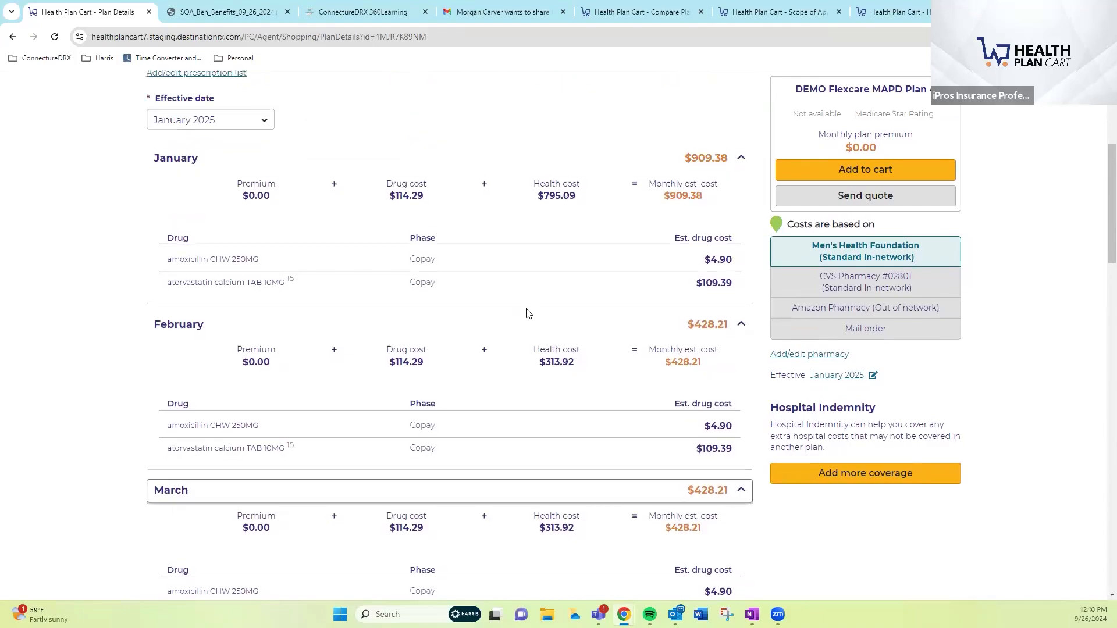
scroll(527, 309, "up", 1)
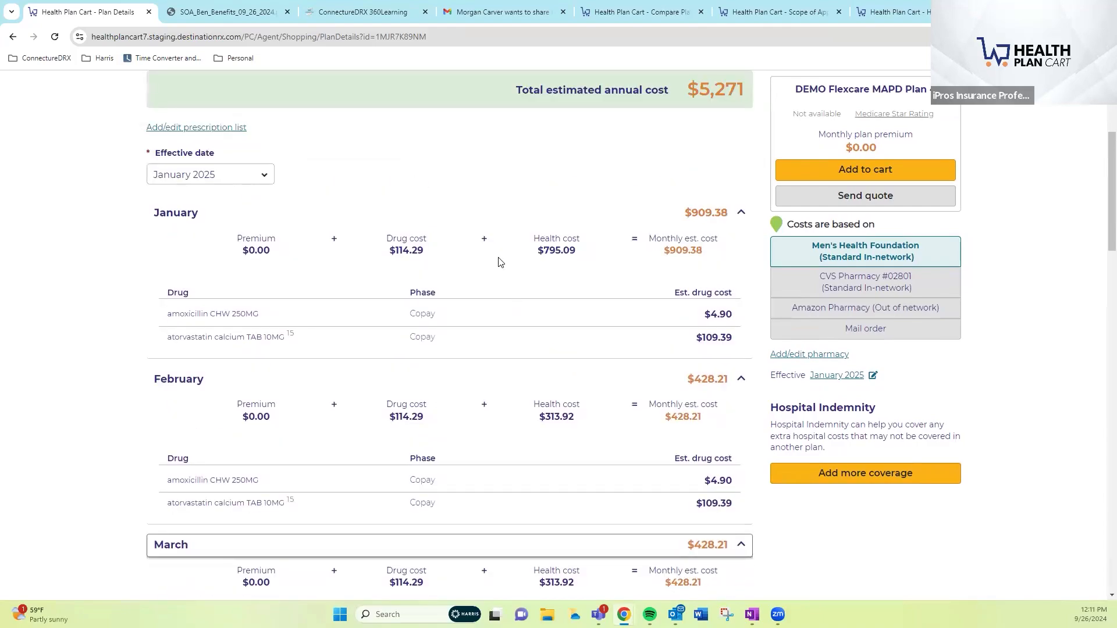
scroll(523, 221, "up", 2)
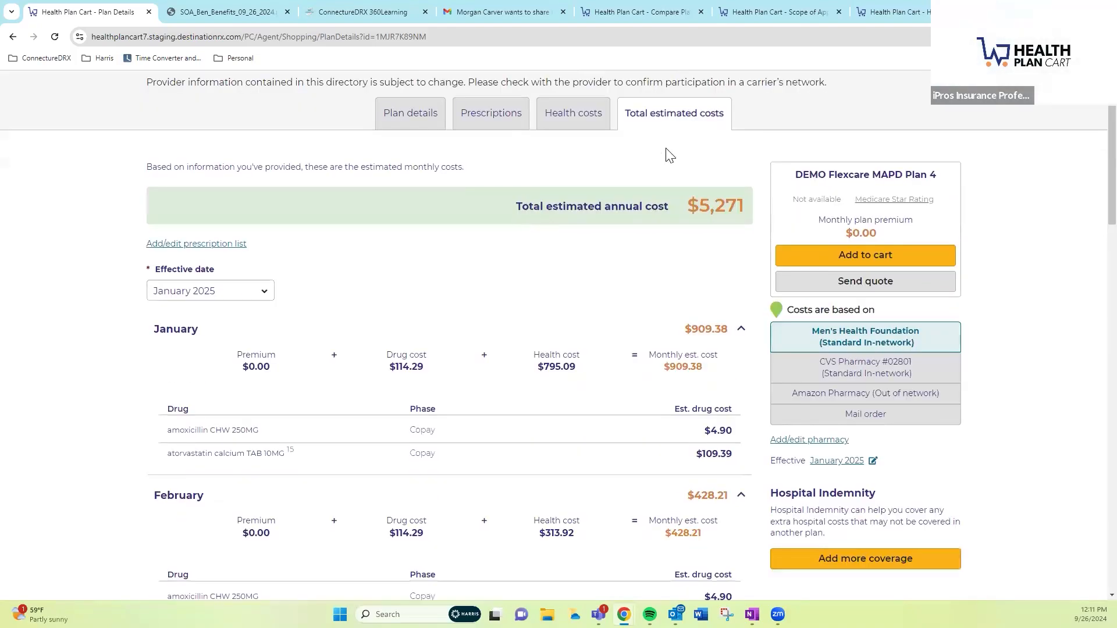
scroll(660, 178, "up", 2)
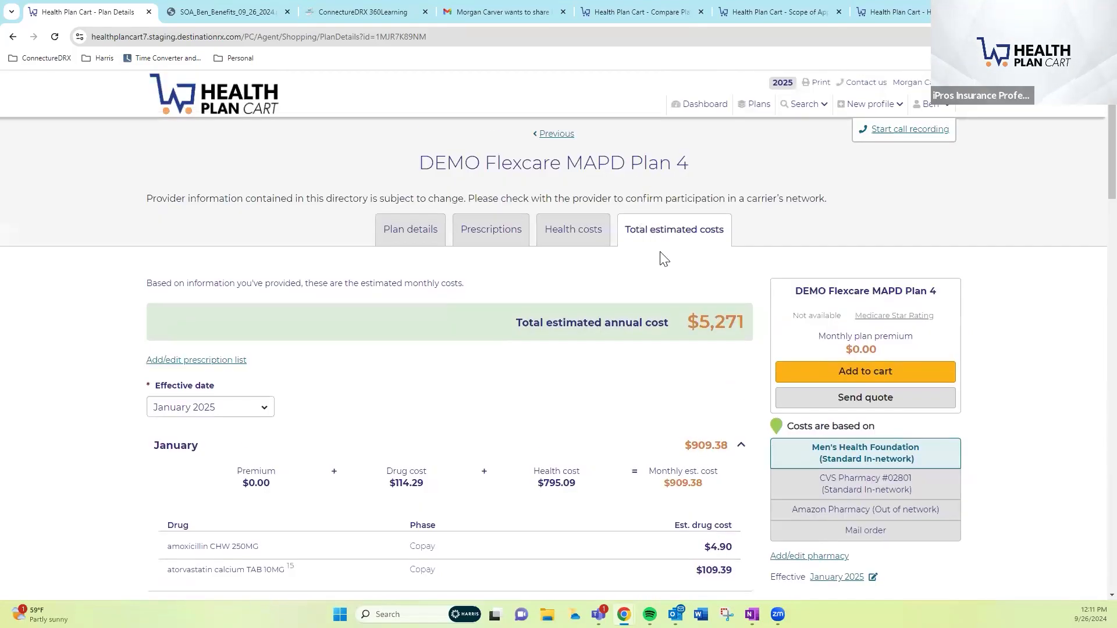
Add DEMO Flexcare MAPD Plan 4 to the cart and look over the hospital indemnity offer and optional add-on coverage
left_click(857, 381)
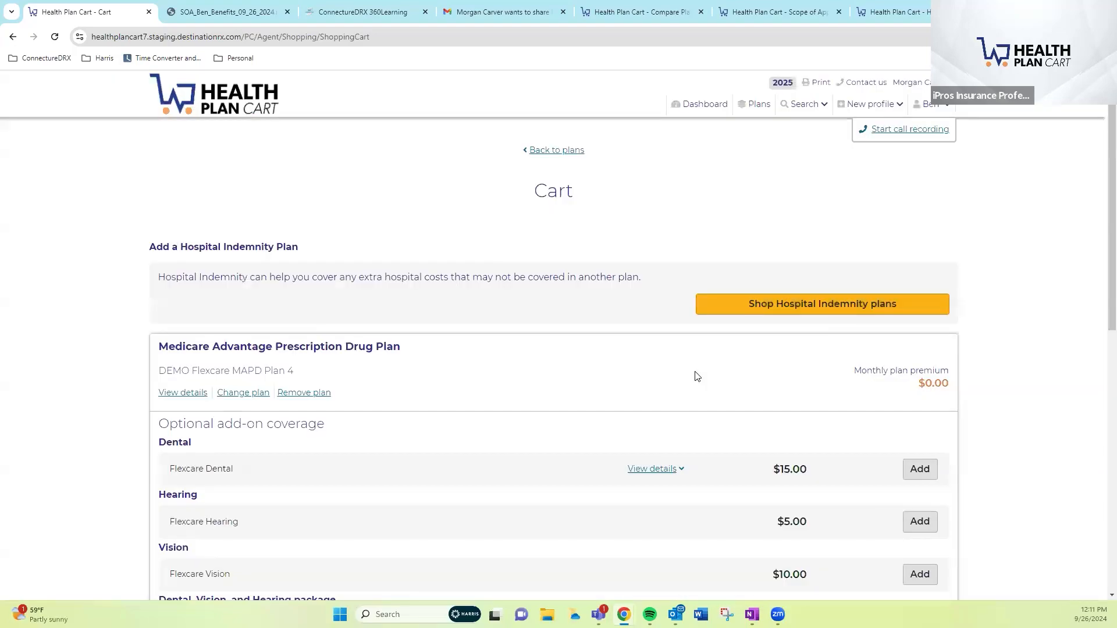
left_click_drag(301, 249, 187, 246)
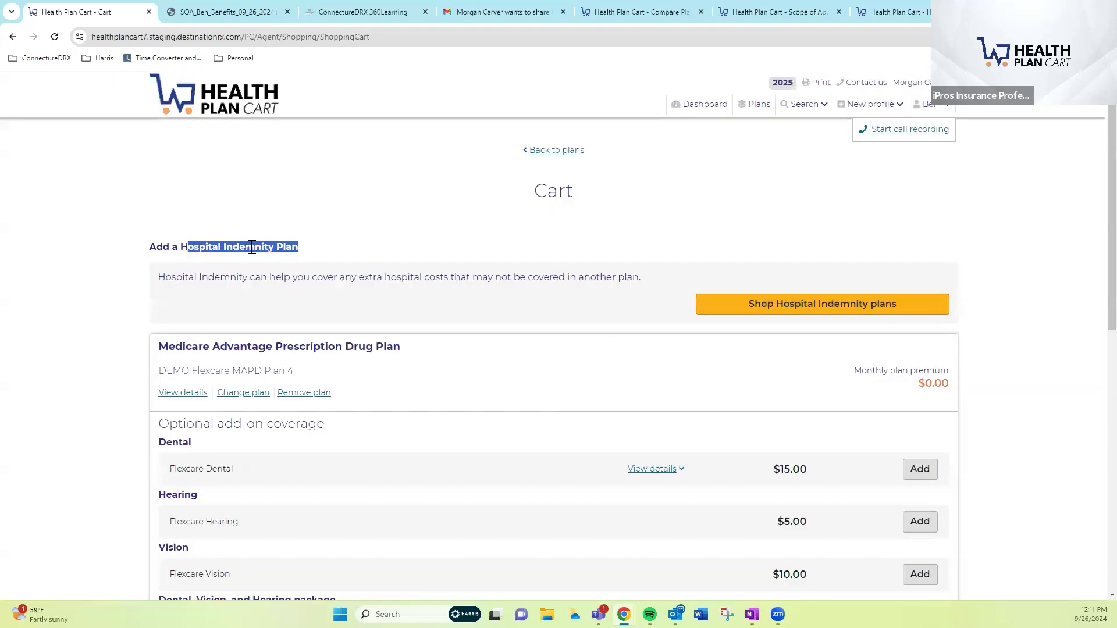
left_click(396, 238)
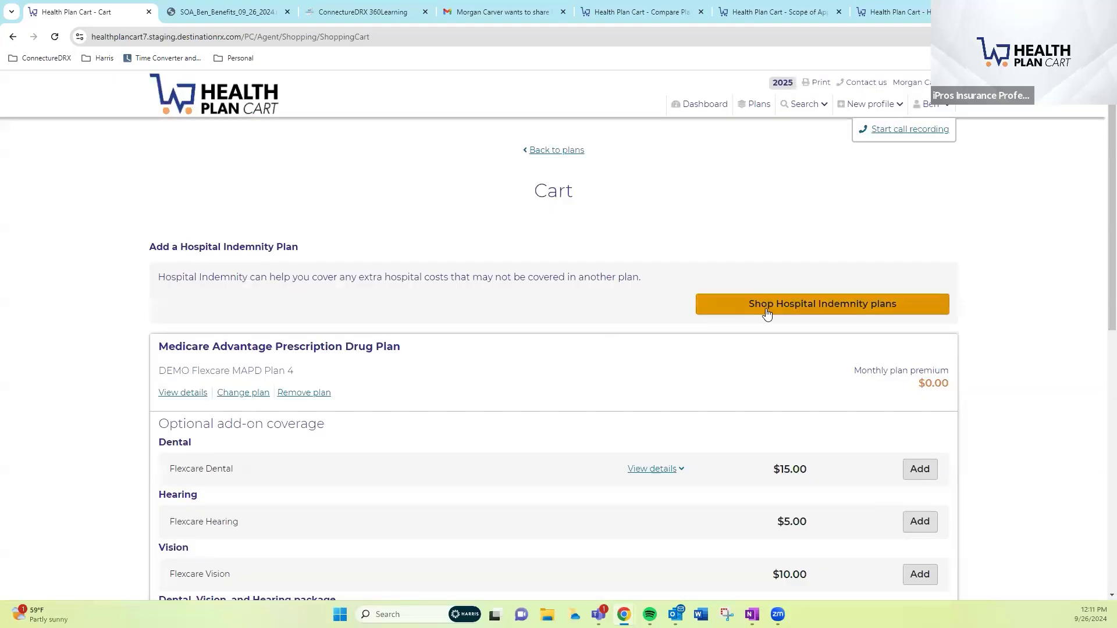
scroll(636, 317, "down", 2)
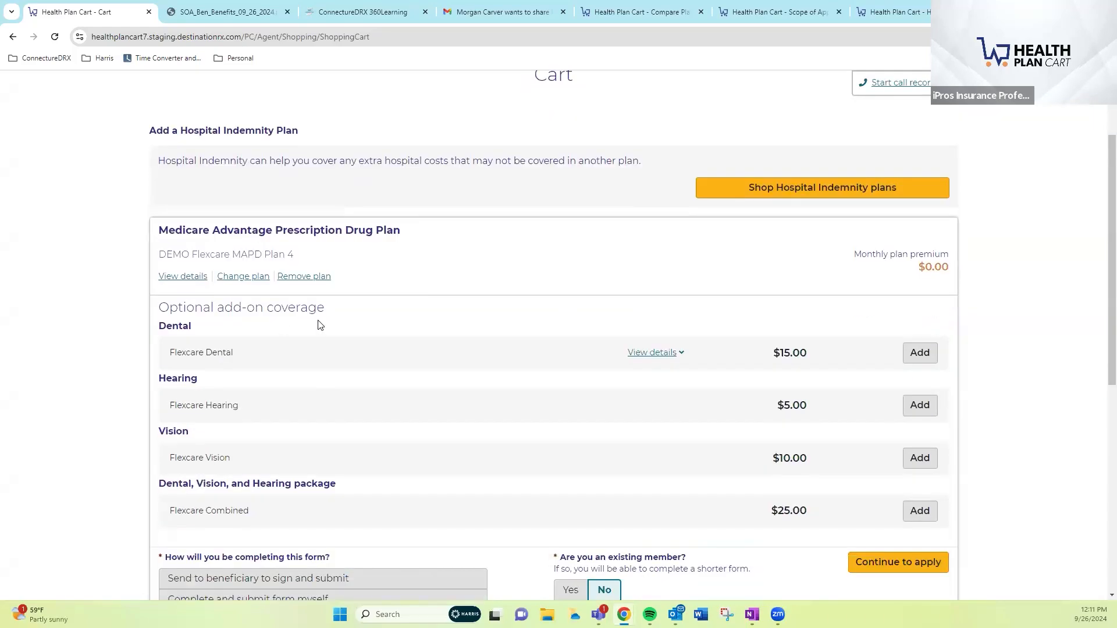
scroll(318, 324, "down", 1)
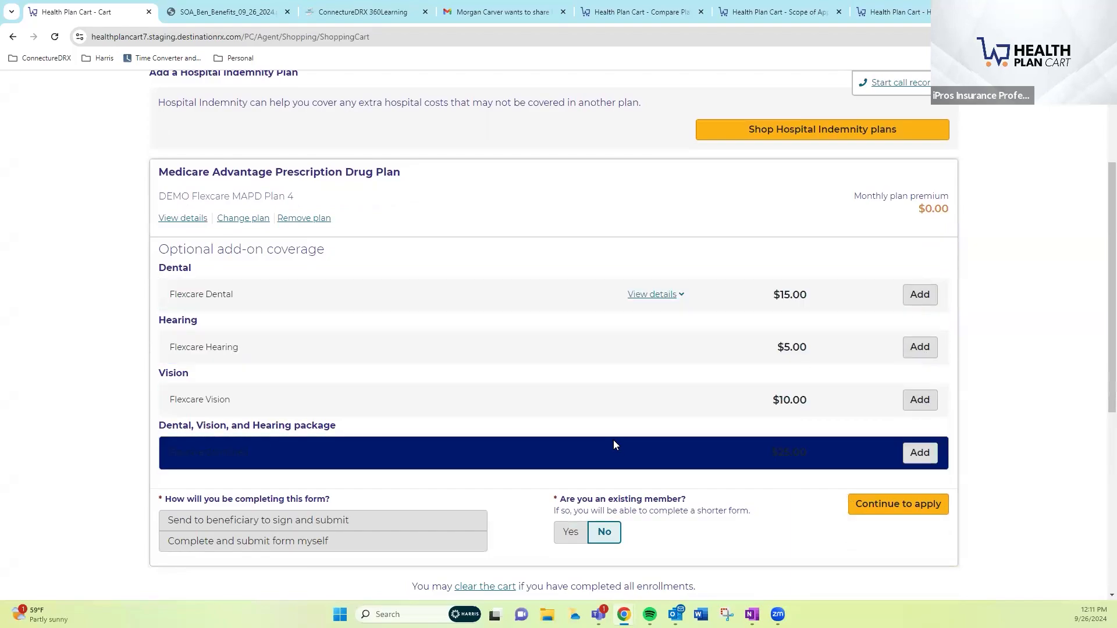
scroll(613, 441, "down", 1)
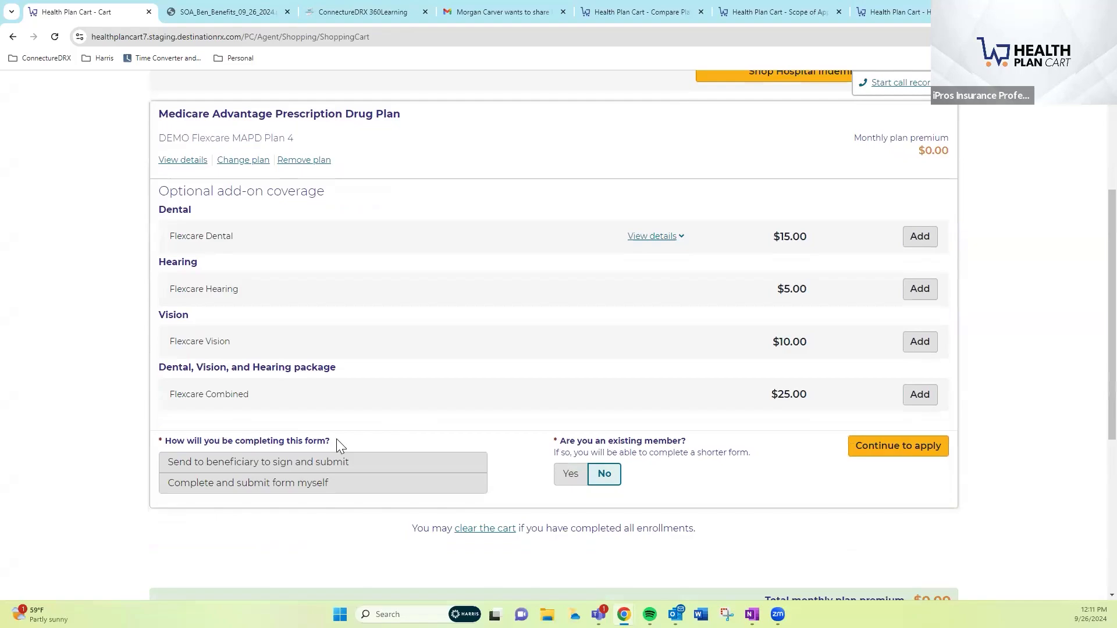
Choose to complete and submit the enrollment form myself and continue to the application
left_click_drag(335, 441, 165, 441)
left_click(348, 455)
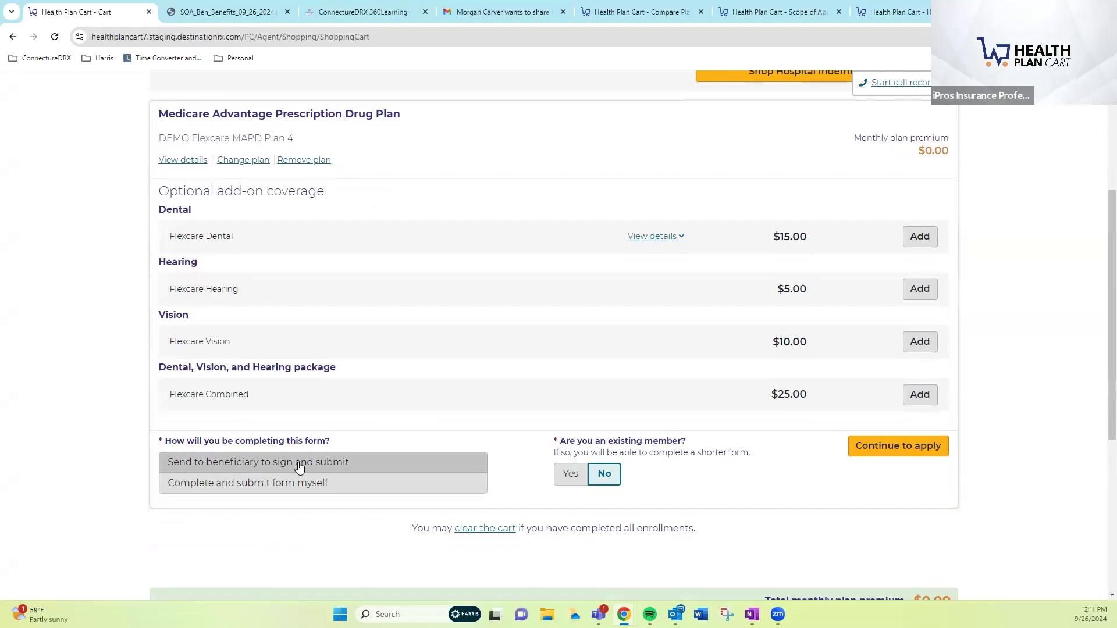
scroll(290, 463, "down", 1)
left_click(253, 427)
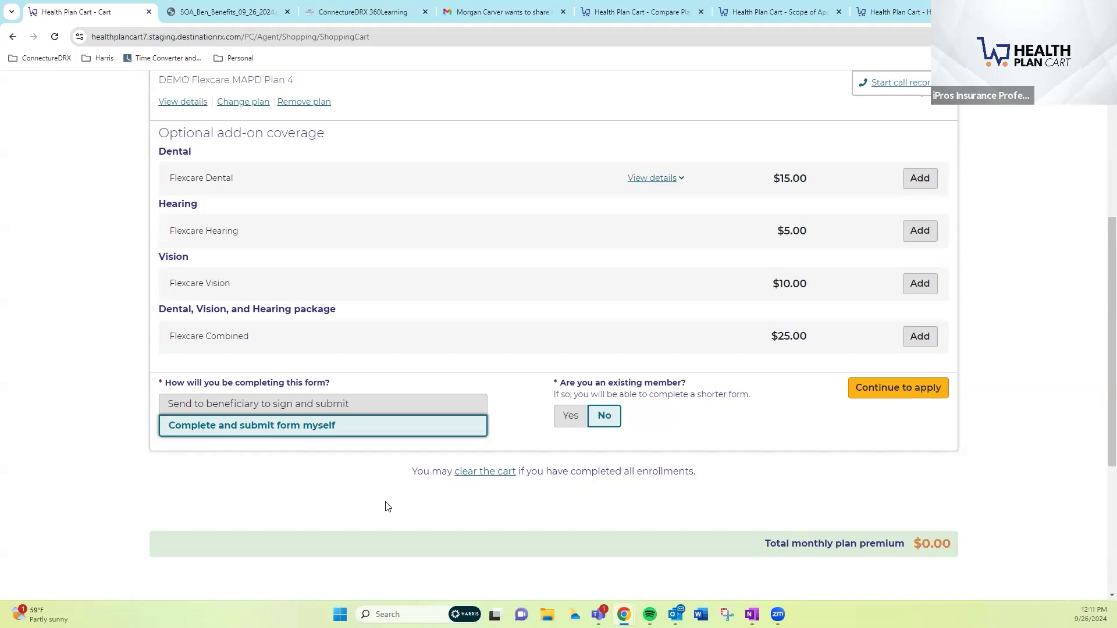
left_click(879, 388)
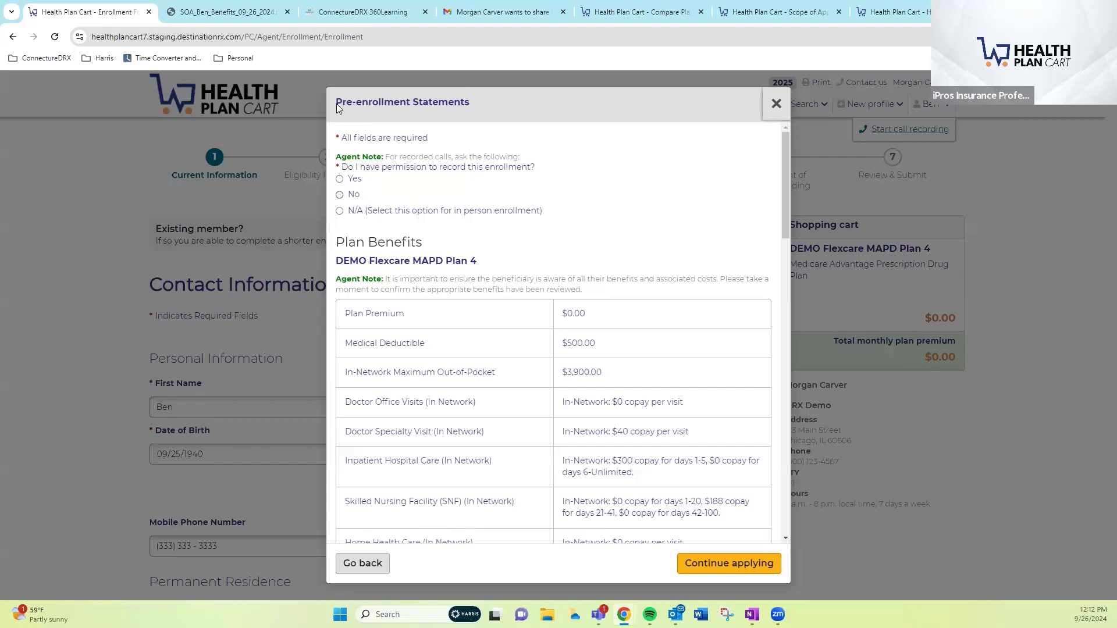
Answer Yes to the permission to record this enrollment in the pre-enrollment statements
left_click_drag(337, 104, 452, 100)
left_click(499, 100)
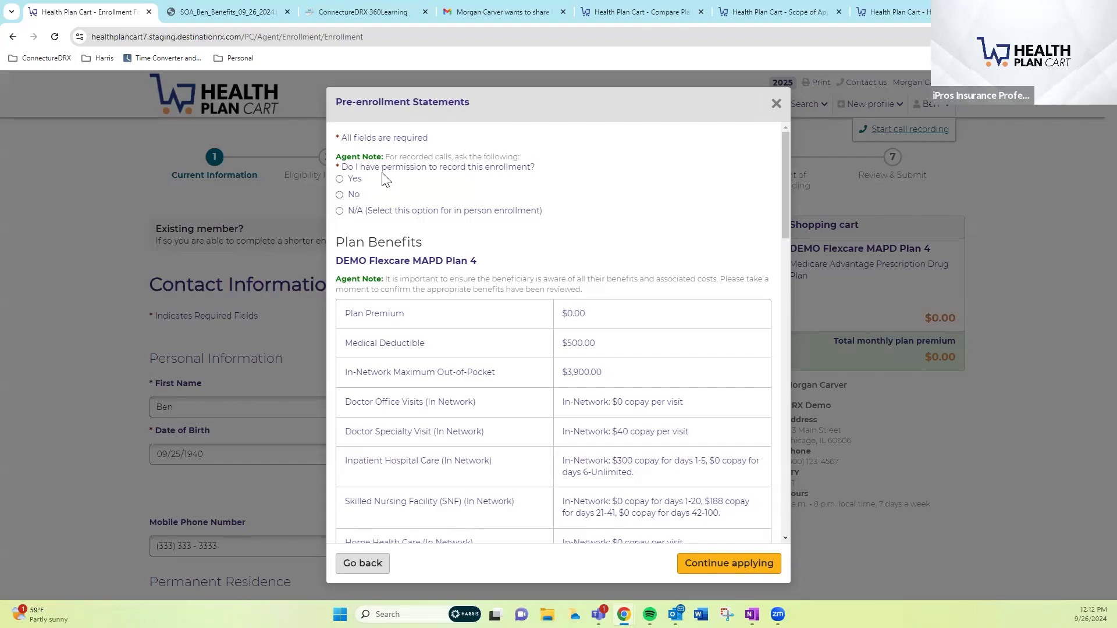
left_click_drag(384, 156, 527, 153)
left_click(530, 163)
left_click(339, 178)
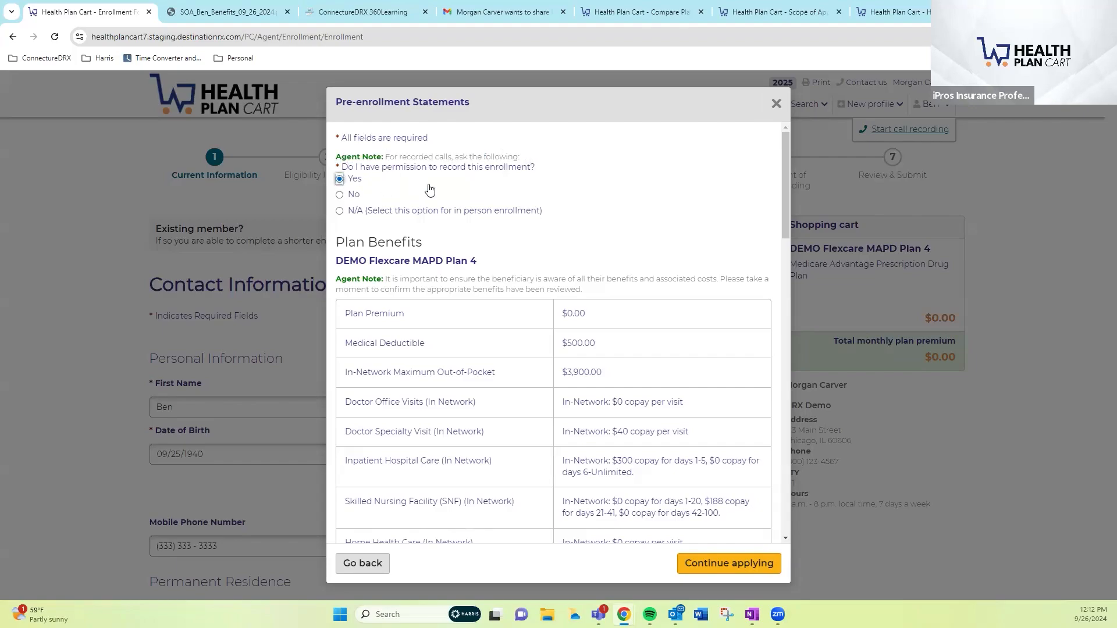
Review the plan benefits table and mark the benefits as reviewed with the beneficiary
scroll(500, 218, "down", 1)
scroll(456, 242, "down", 1)
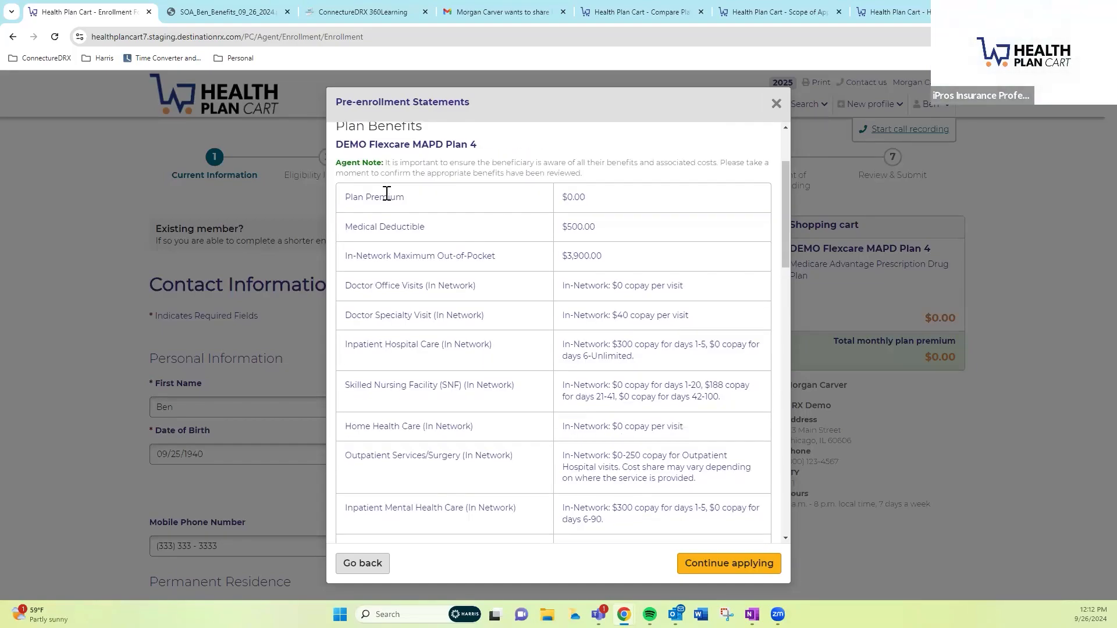
scroll(483, 239, "down", 4)
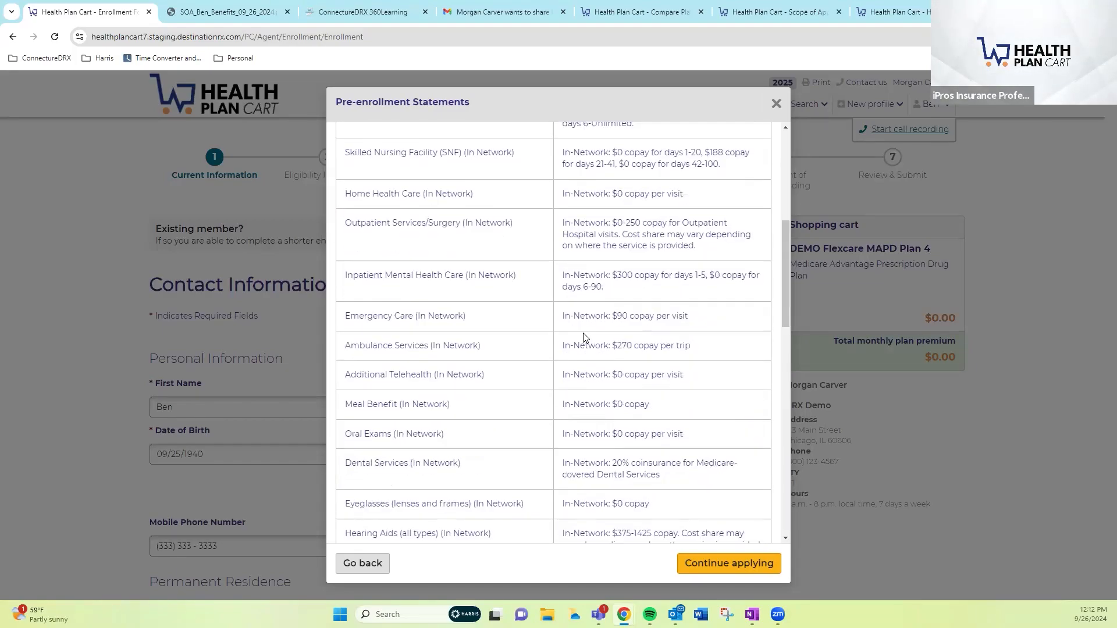
scroll(680, 315, "down", 8)
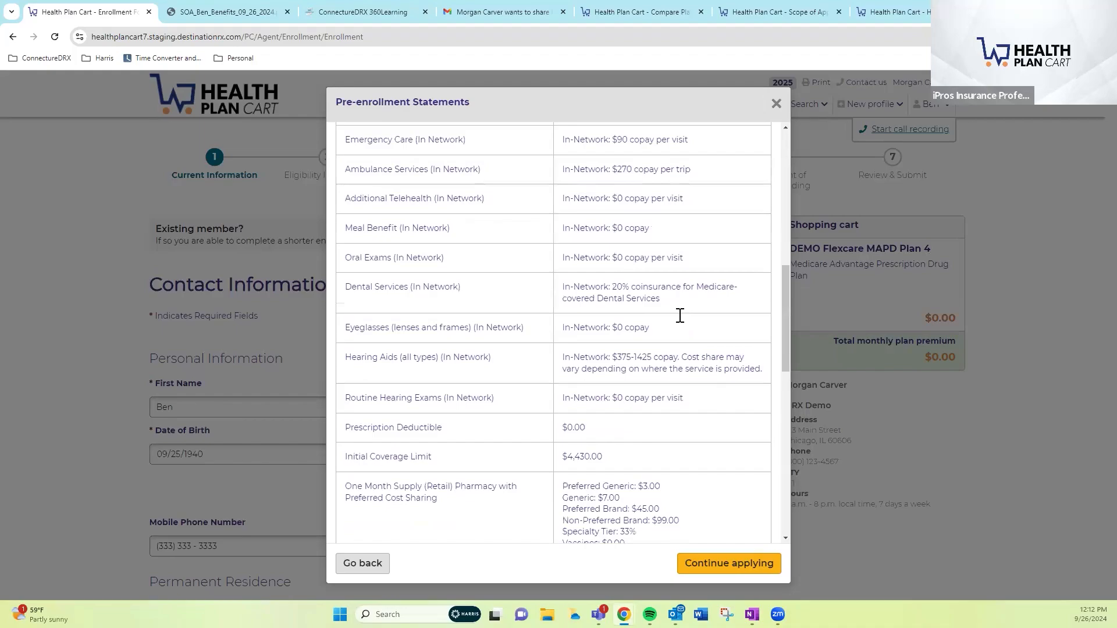
scroll(669, 319, "down", 4)
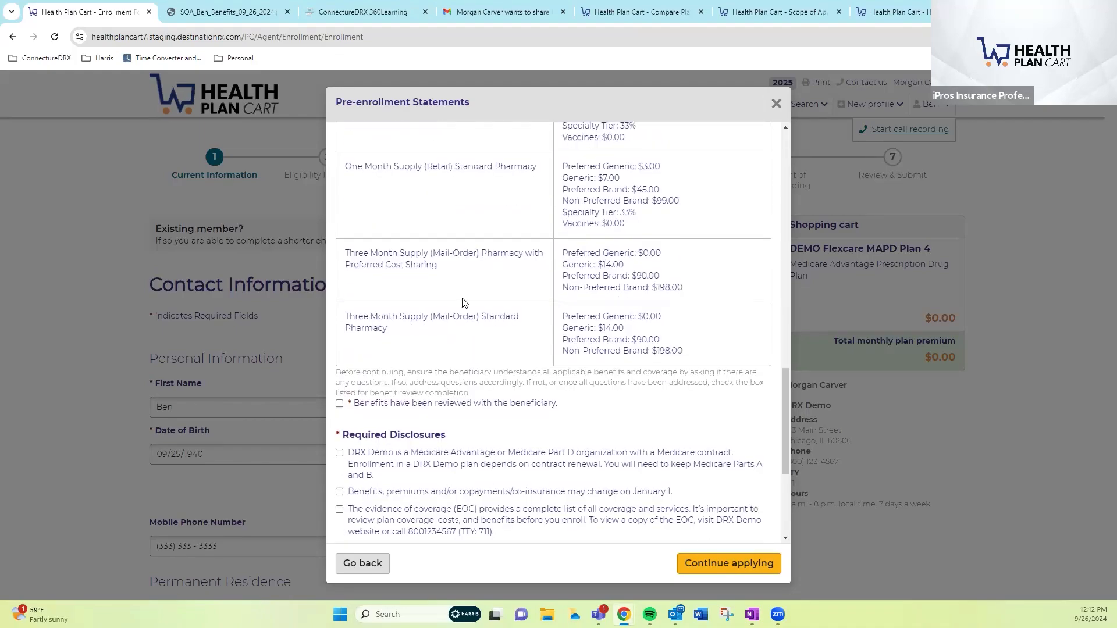
left_click(356, 348)
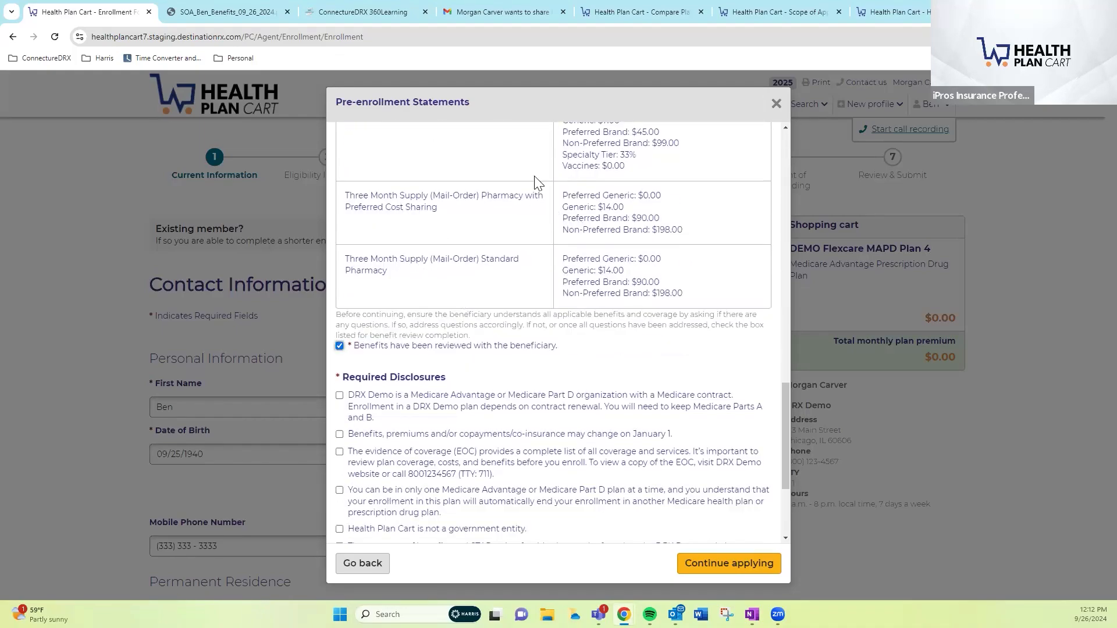
Acknowledge all nine required disclosures in the pre-enrollment statements and continue applying
scroll(558, 263, "down", 3)
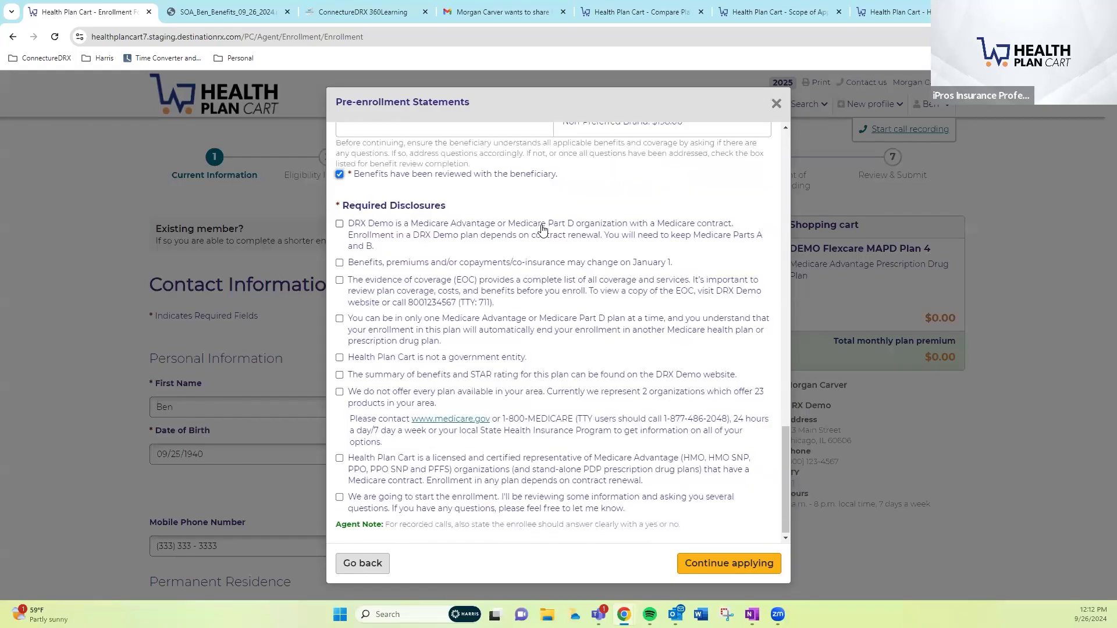
left_click(339, 224)
left_click(339, 263)
left_click(339, 280)
left_click(339, 318)
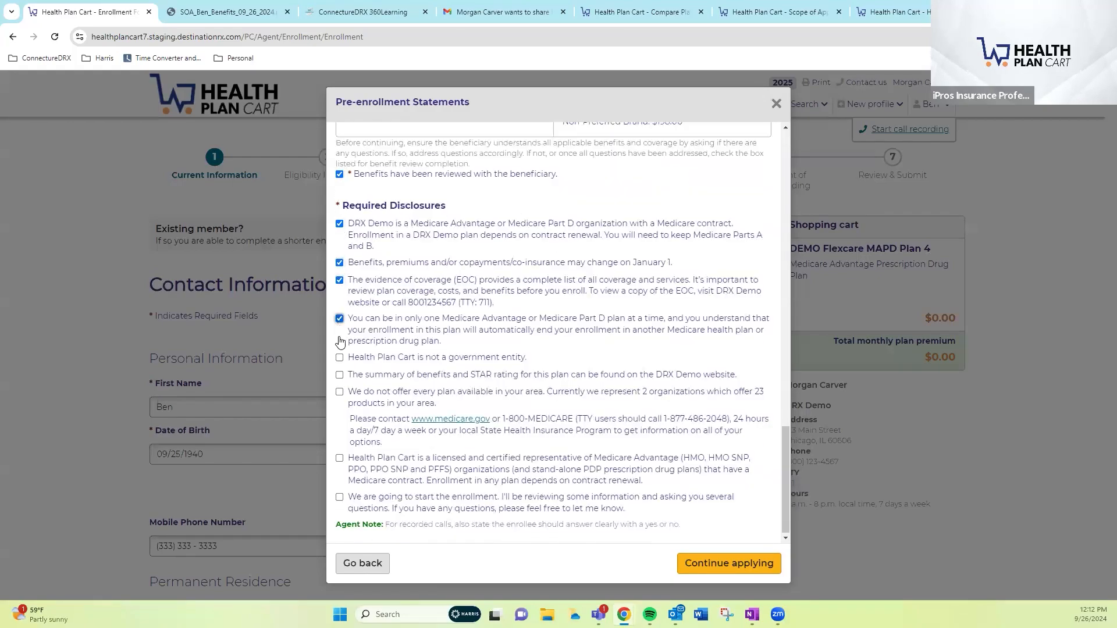
left_click(339, 357)
left_click(339, 374)
left_click(339, 391)
left_click(339, 458)
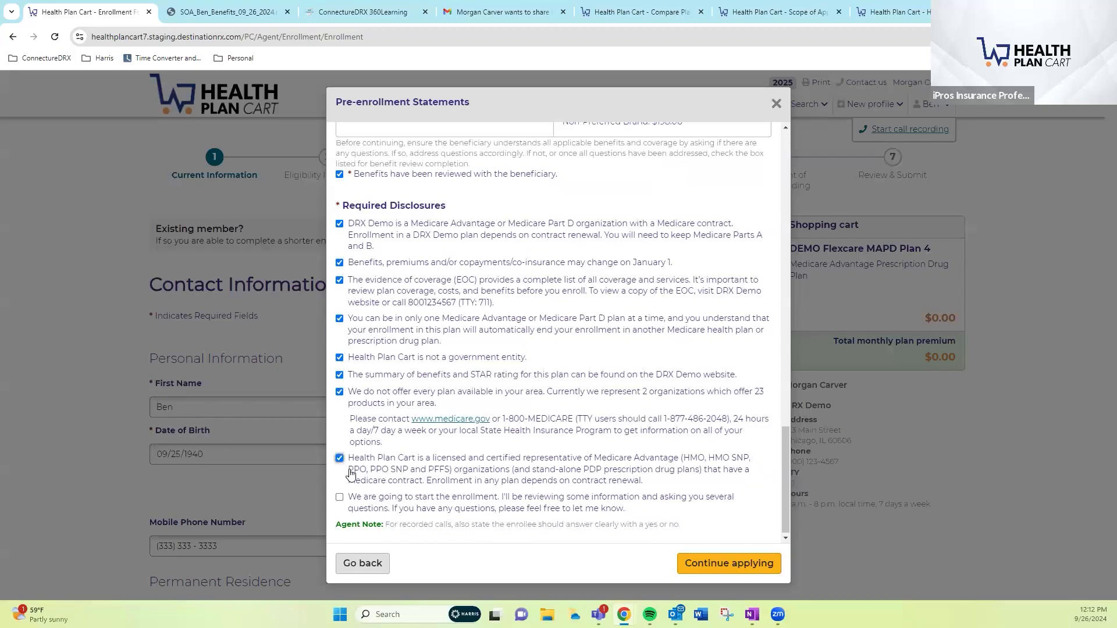
left_click(339, 497)
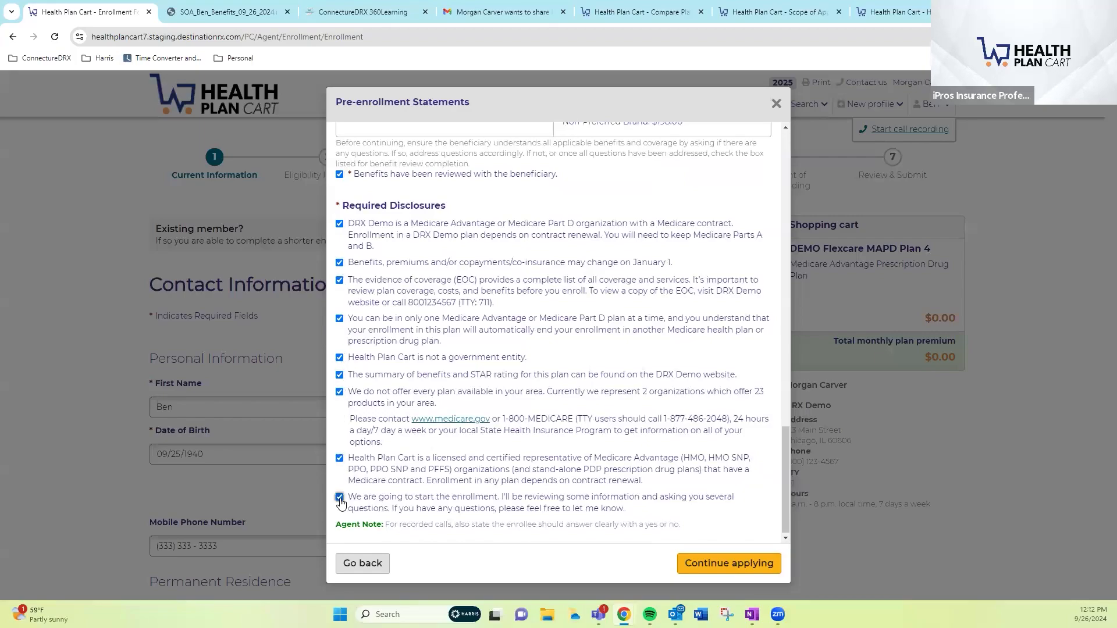
left_click(725, 573)
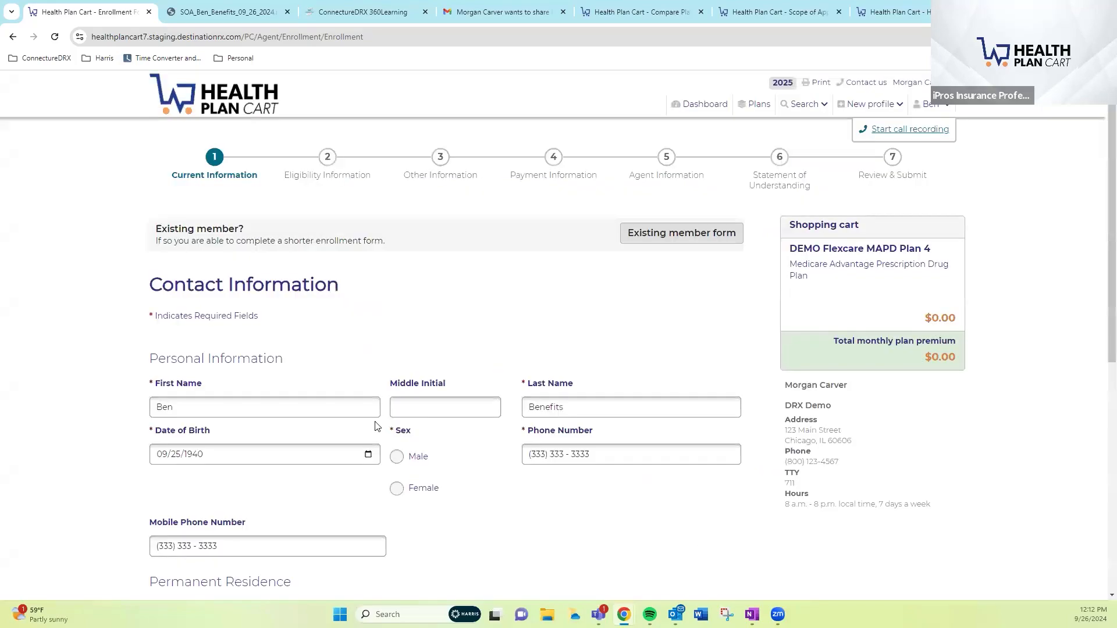
Set the applicant's sex to Male, check the prefilled contact and residence details, and continue to the eligibility information
left_click(398, 456)
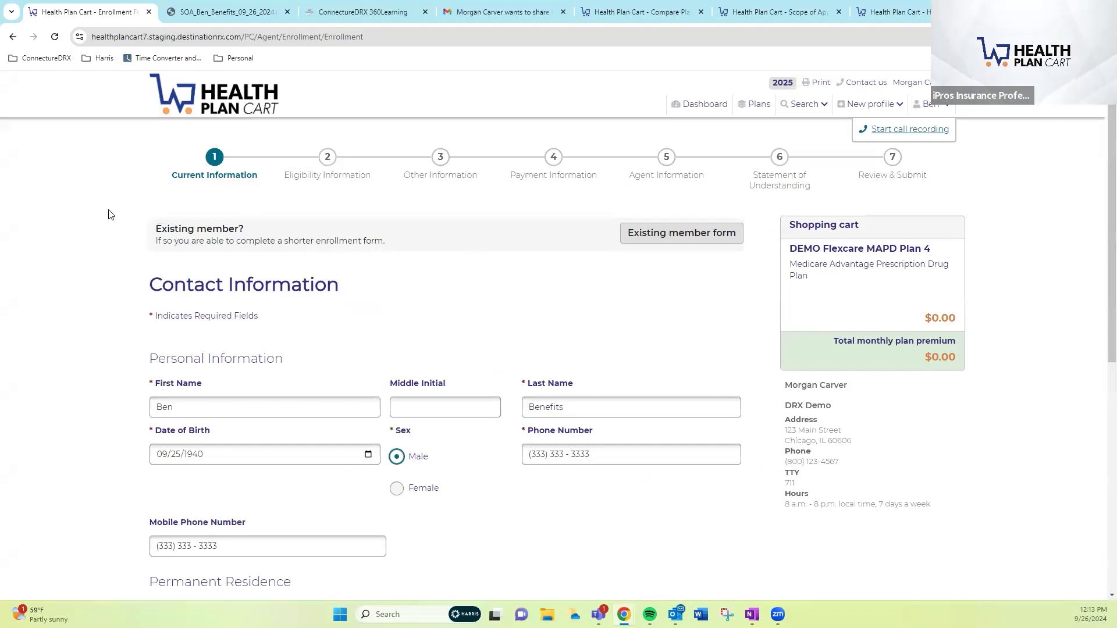
scroll(403, 309, "down", 3)
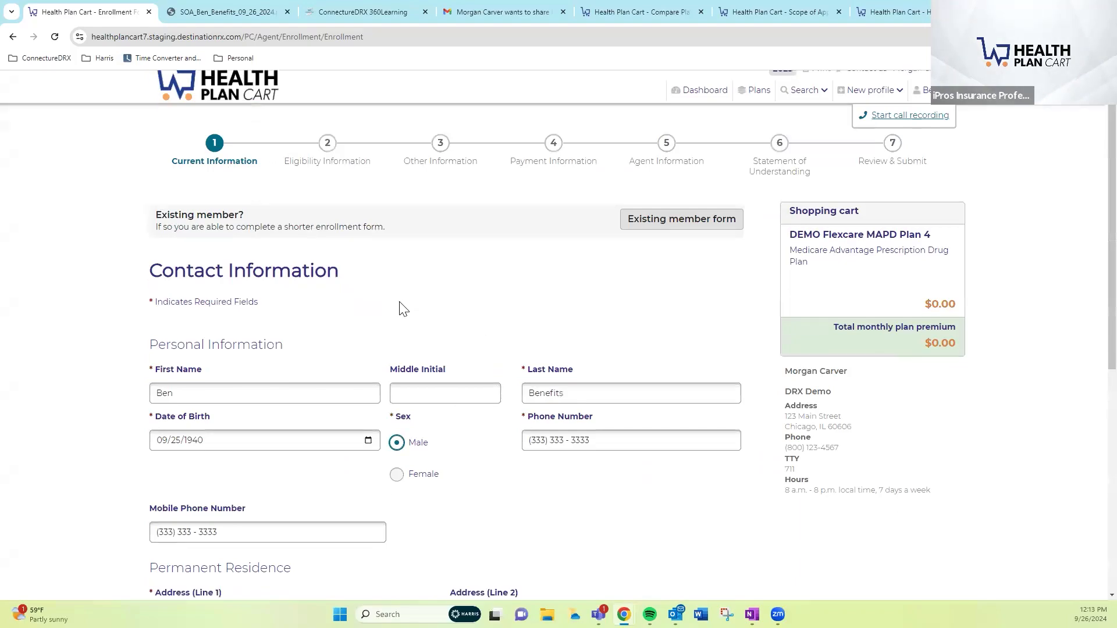
scroll(580, 364, "down", 2)
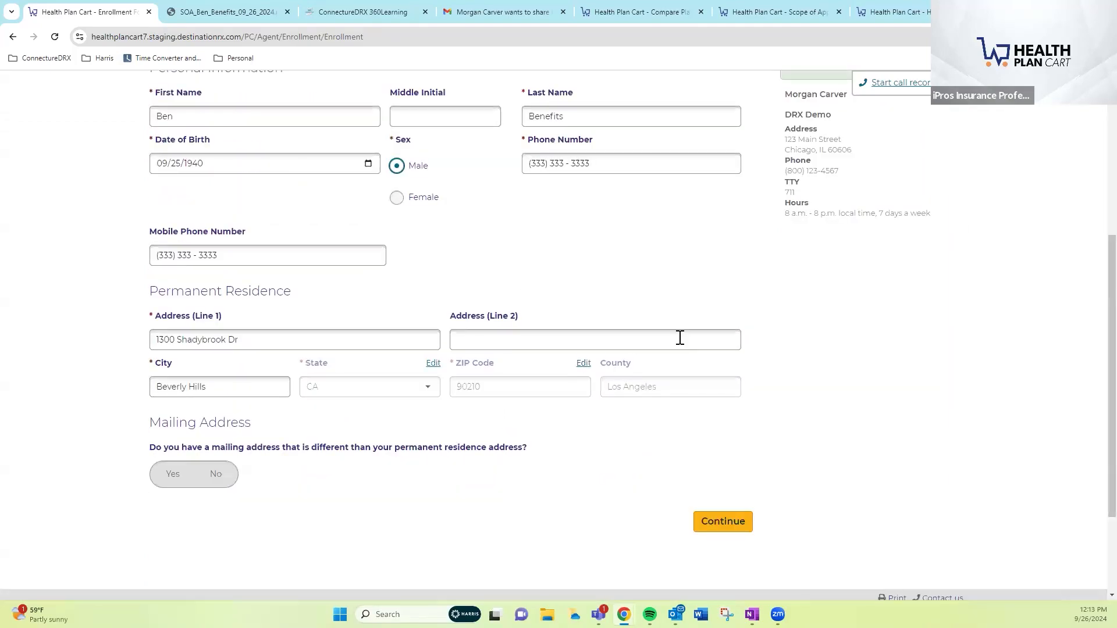
scroll(678, 337, "up", 1)
scroll(679, 340, "up", 2)
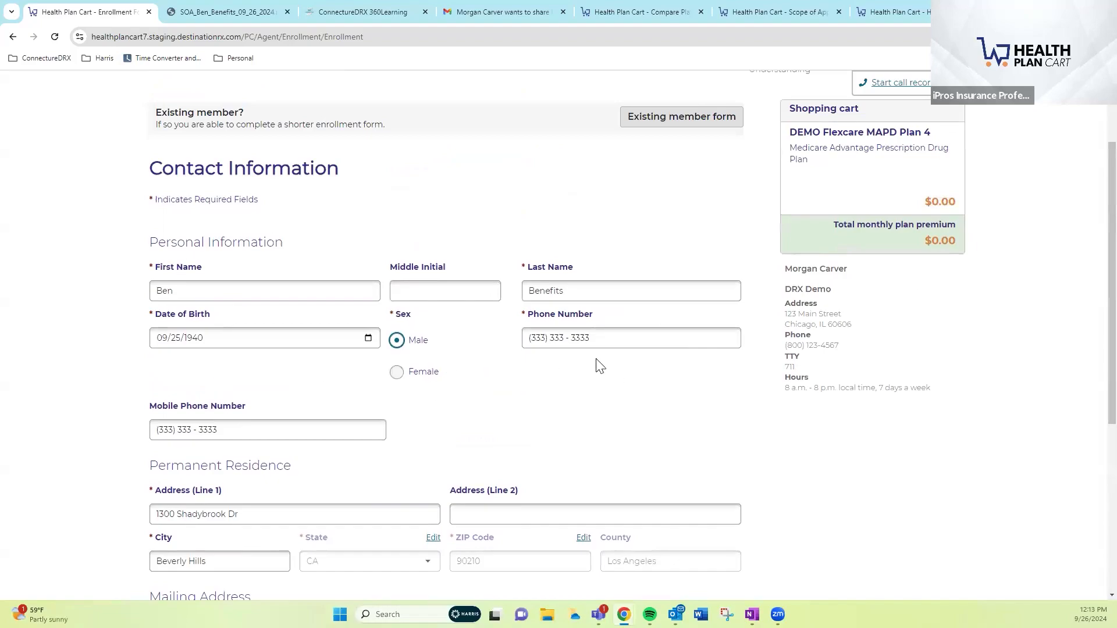
scroll(723, 326, "down", 4)
left_click(724, 466)
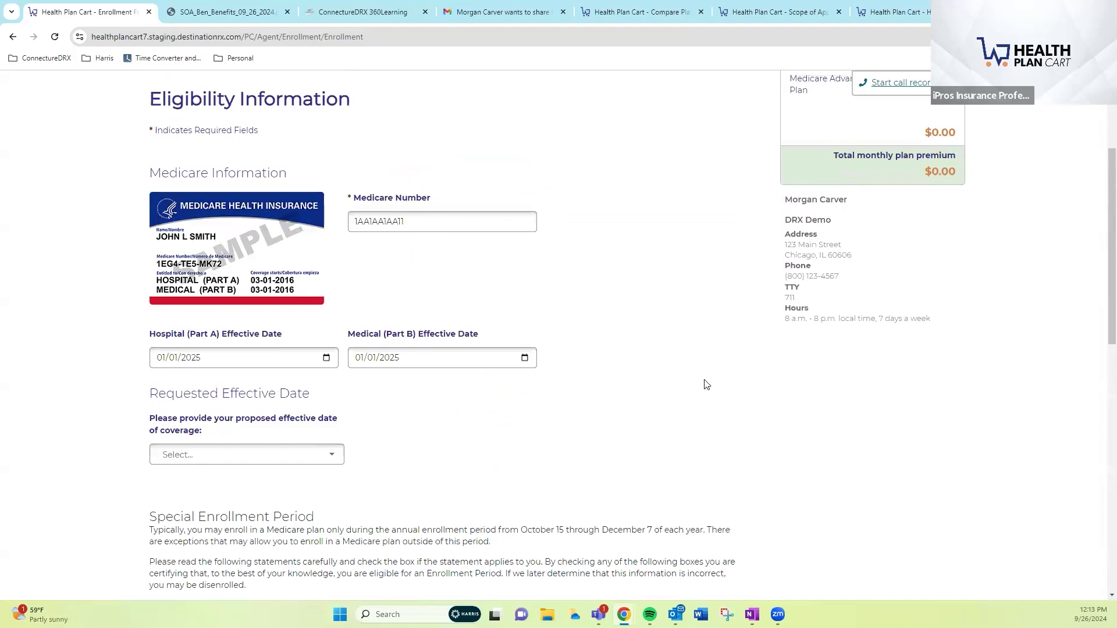
Check the prefilled Medicare eligibility details, answer No to having other prescription drug coverage, and continue to the other information
scroll(706, 384, "up", 1)
scroll(706, 385, "up", 1)
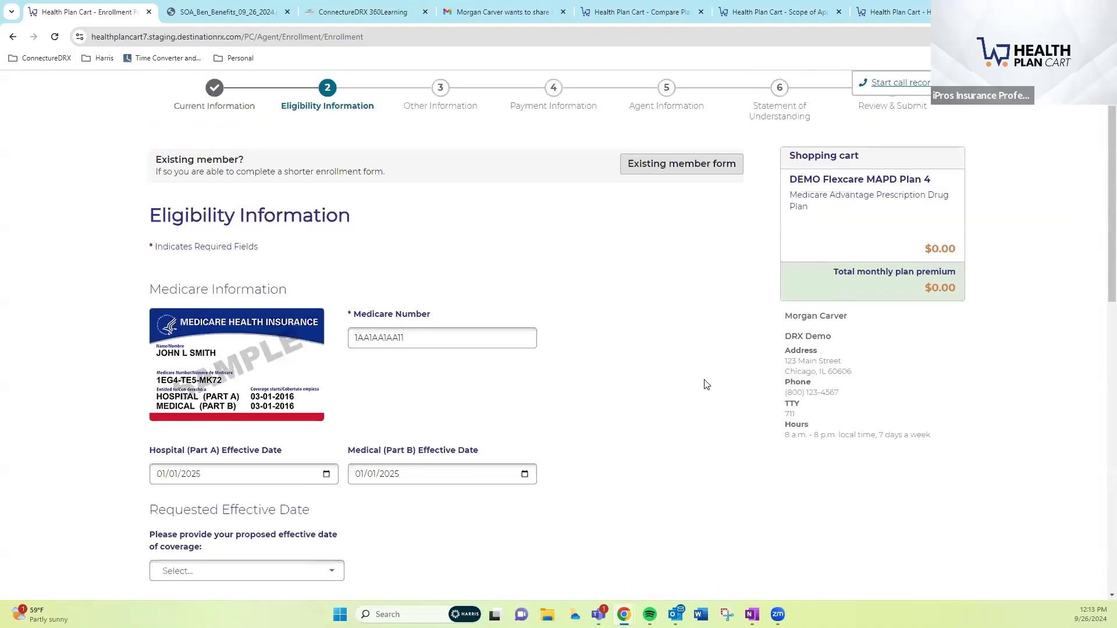
scroll(275, 331, "up", 1)
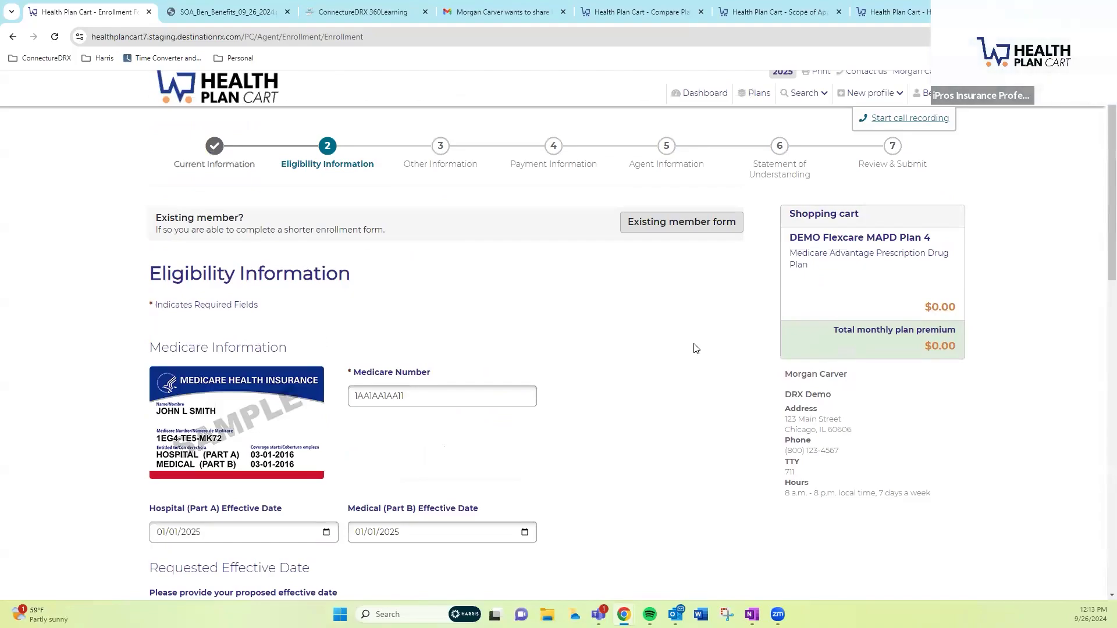
scroll(697, 348, "down", 1)
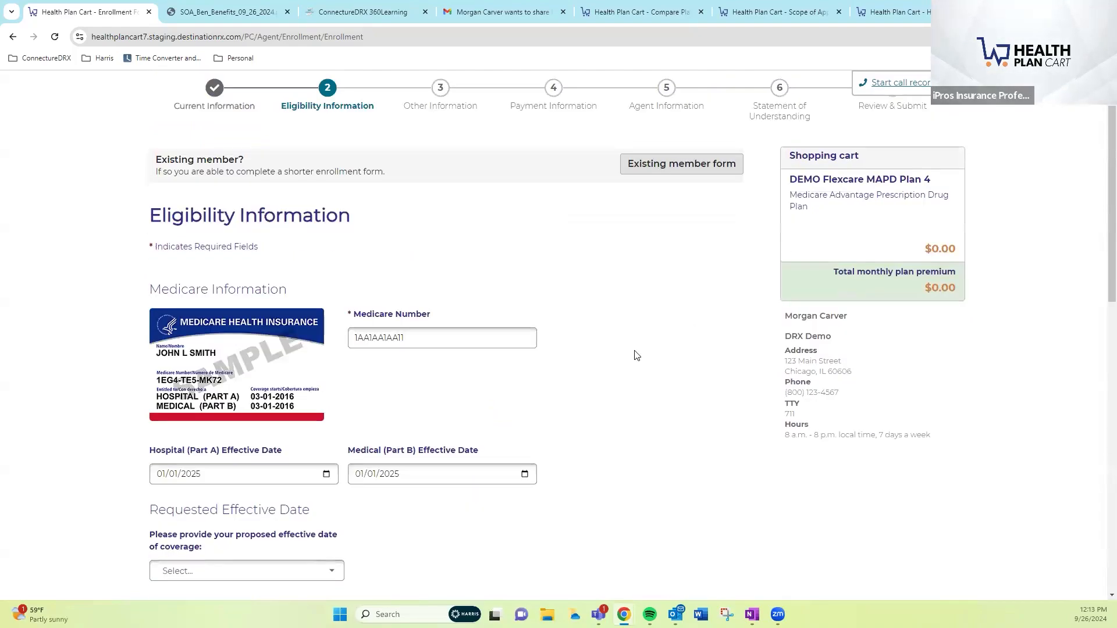
scroll(636, 355, "down", 3)
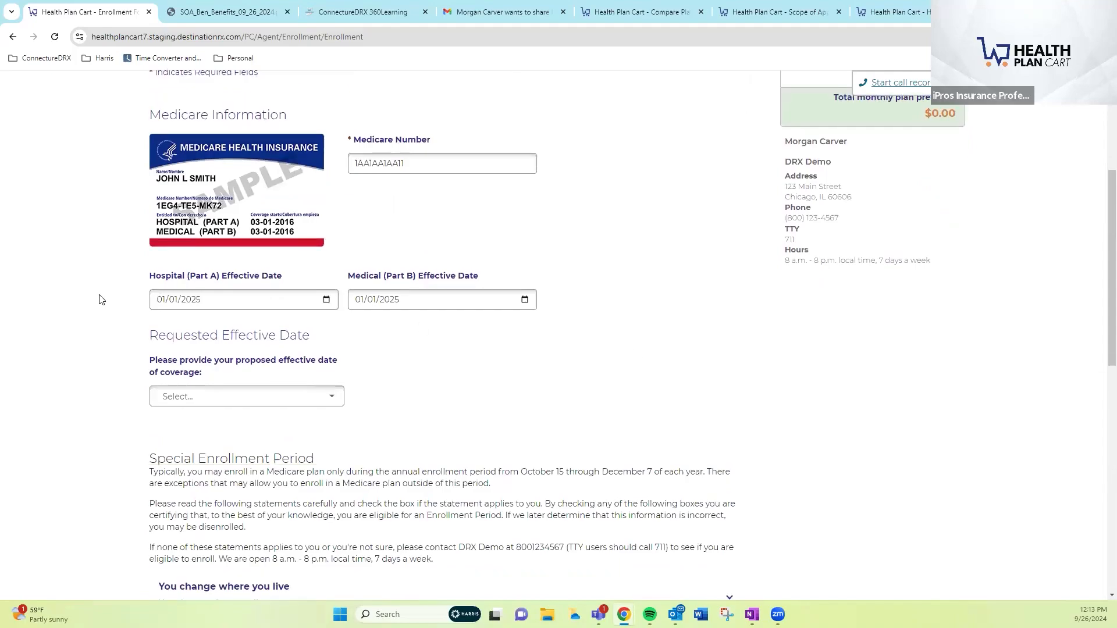
scroll(100, 299, "down", 3)
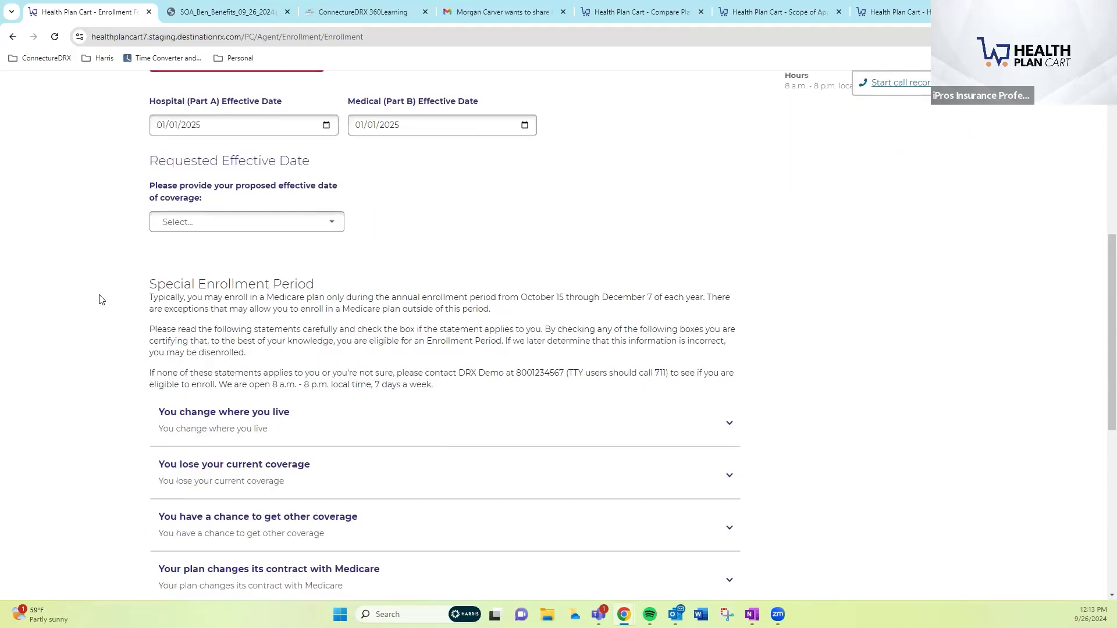
scroll(100, 299, "down", 2)
scroll(99, 299, "down", 3)
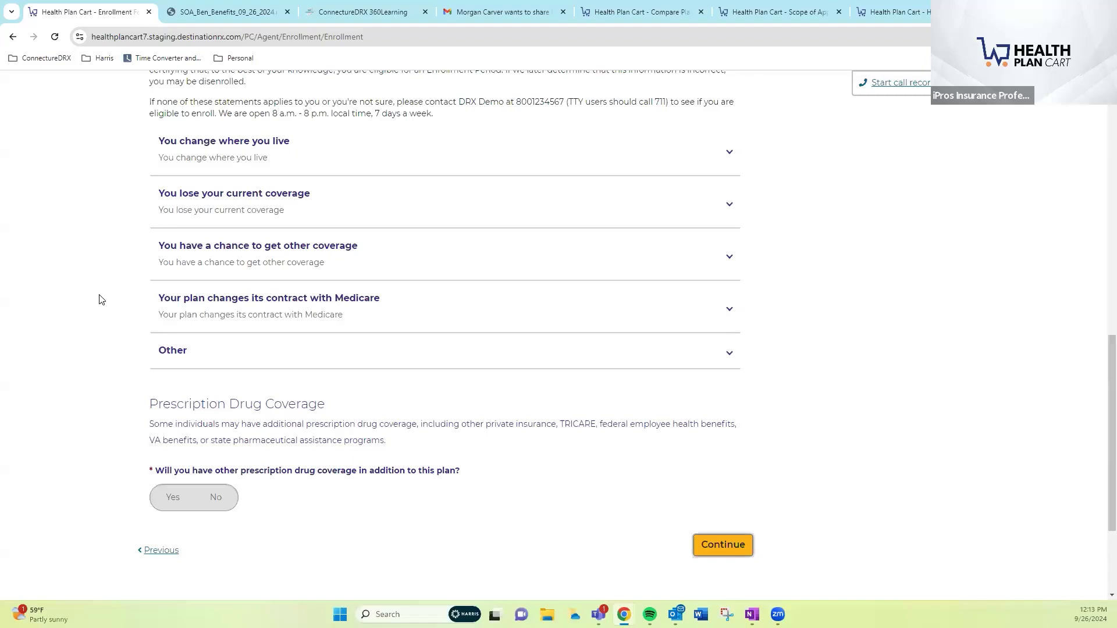
left_click(215, 477)
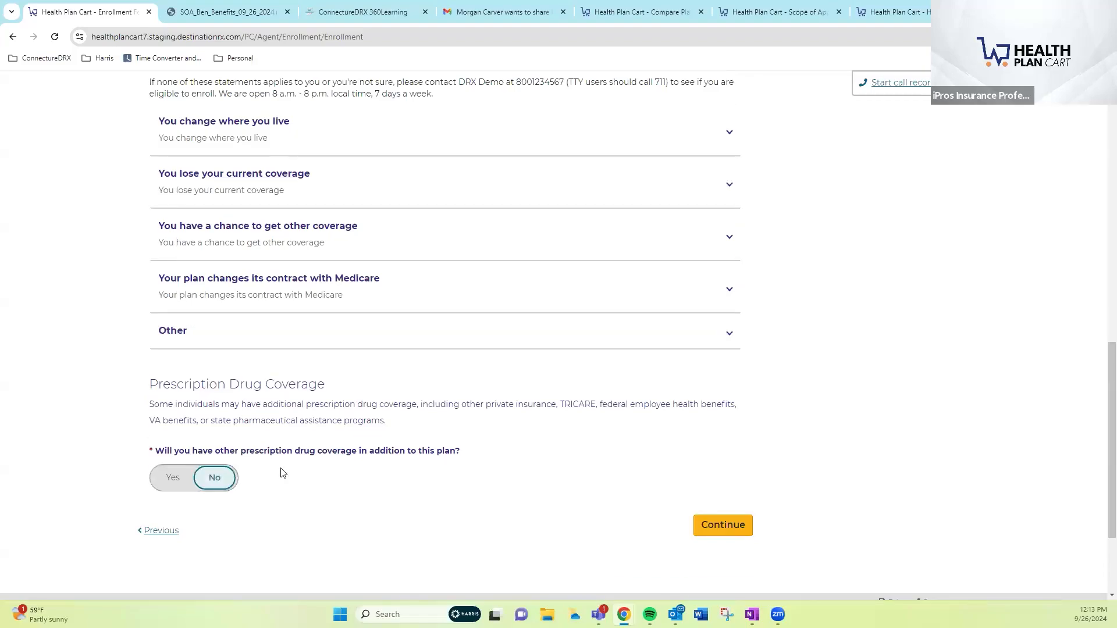
left_click_drag(303, 452, 459, 451)
left_click(508, 444)
left_click(734, 524)
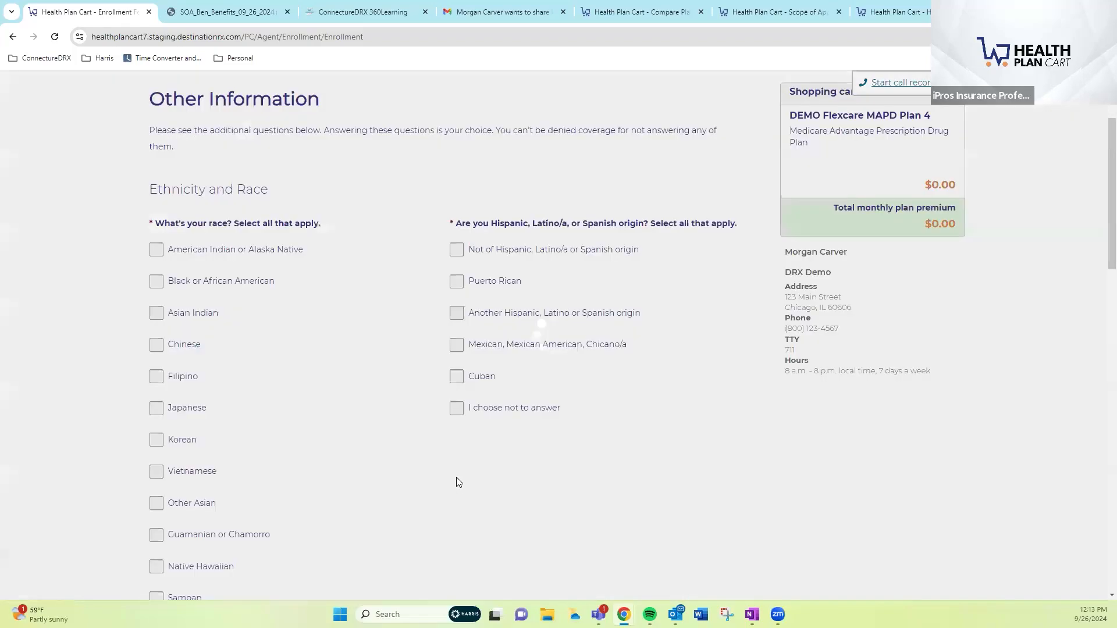
Record the applicant's race as American Indian or Alaska Native and origin as Not of Hispanic, Latino/a or Spanish origin
scroll(398, 449, "up", 3)
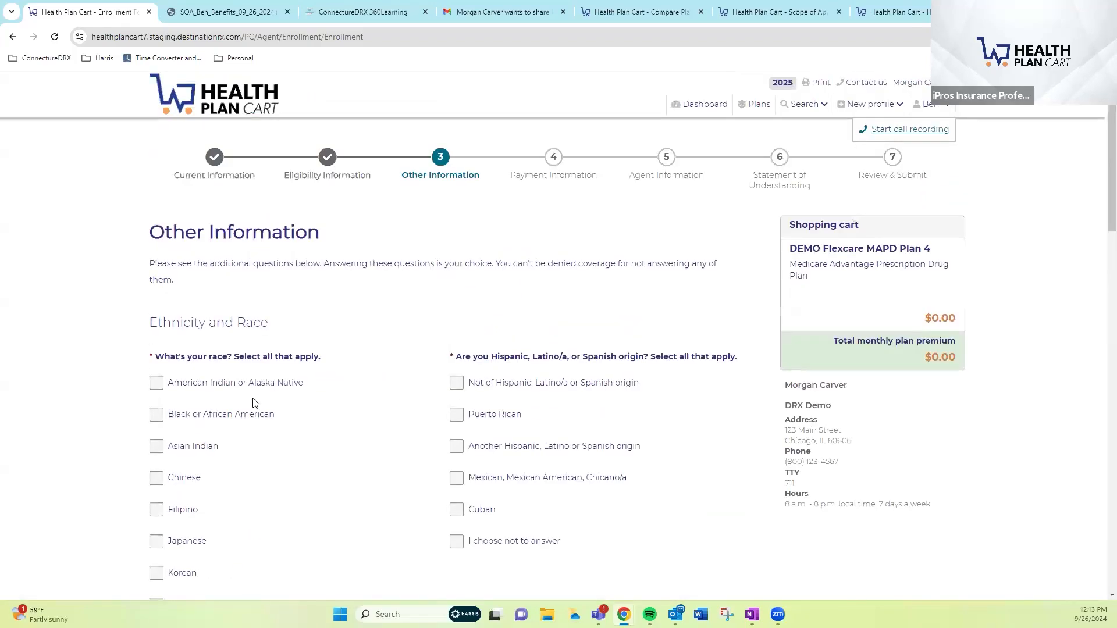
left_click(157, 387)
left_click(512, 383)
Opt to receive the Plan Formulary, Summary of Benefits and Evidence of Coverage via email, and continue to the payment information
scroll(616, 382, "down", 5)
scroll(617, 382, "down", 5)
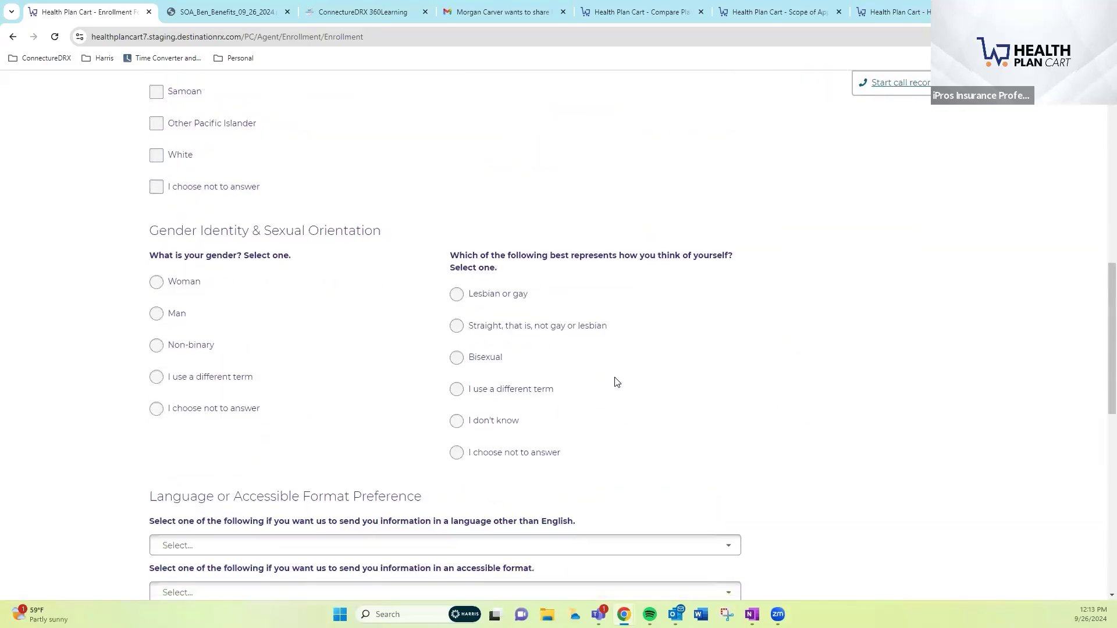
scroll(616, 382, "down", 3)
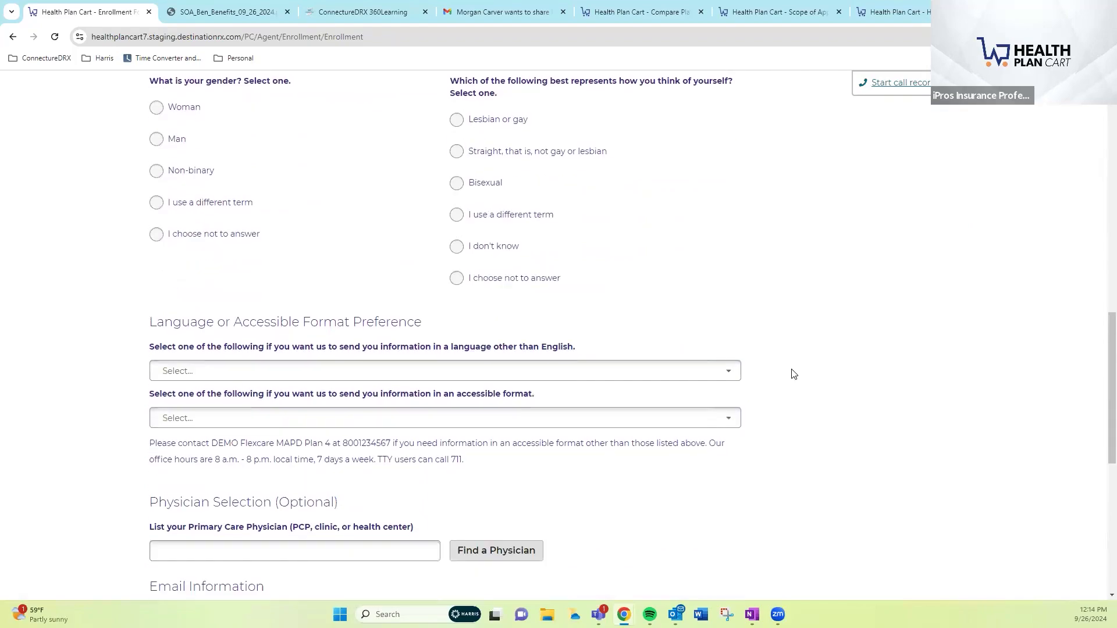
scroll(794, 374, "down", 4)
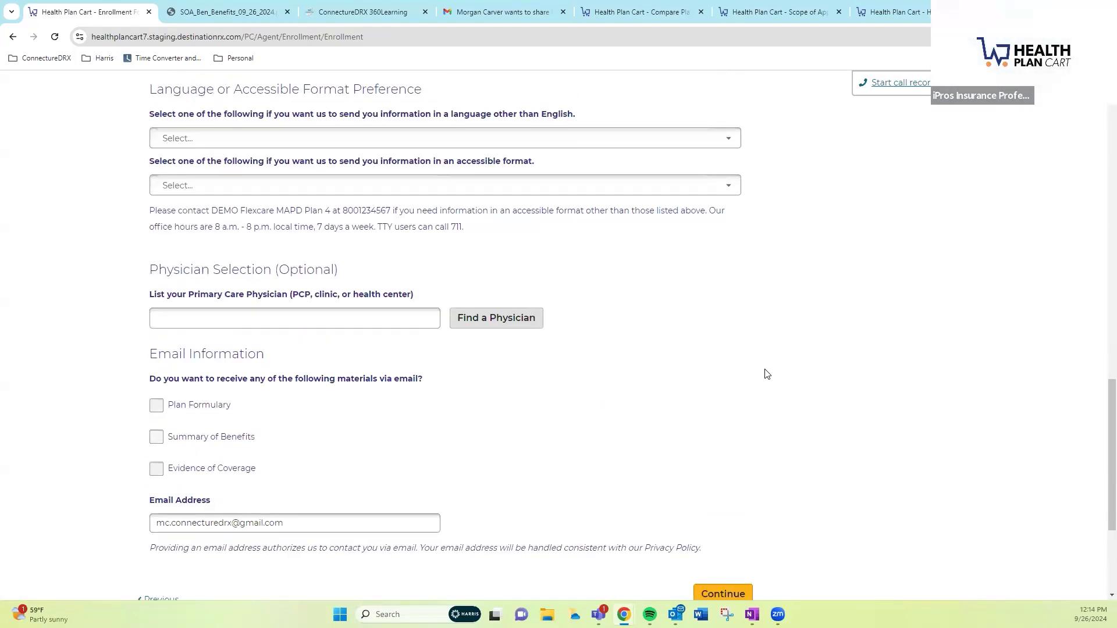
scroll(727, 367, "down", 1)
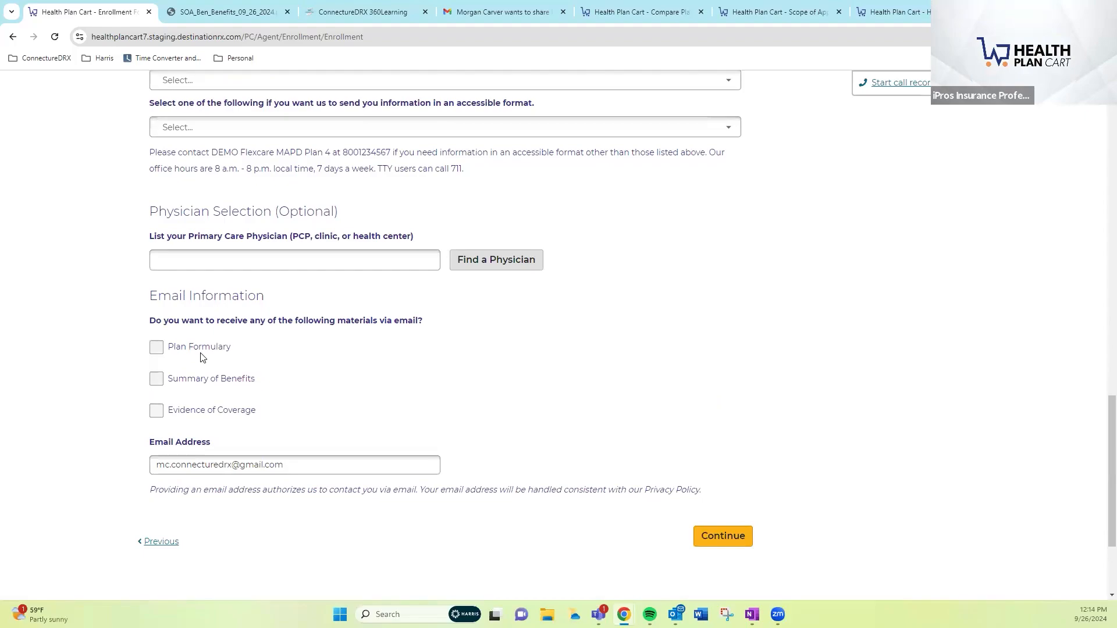
left_click(161, 353)
left_click(156, 378)
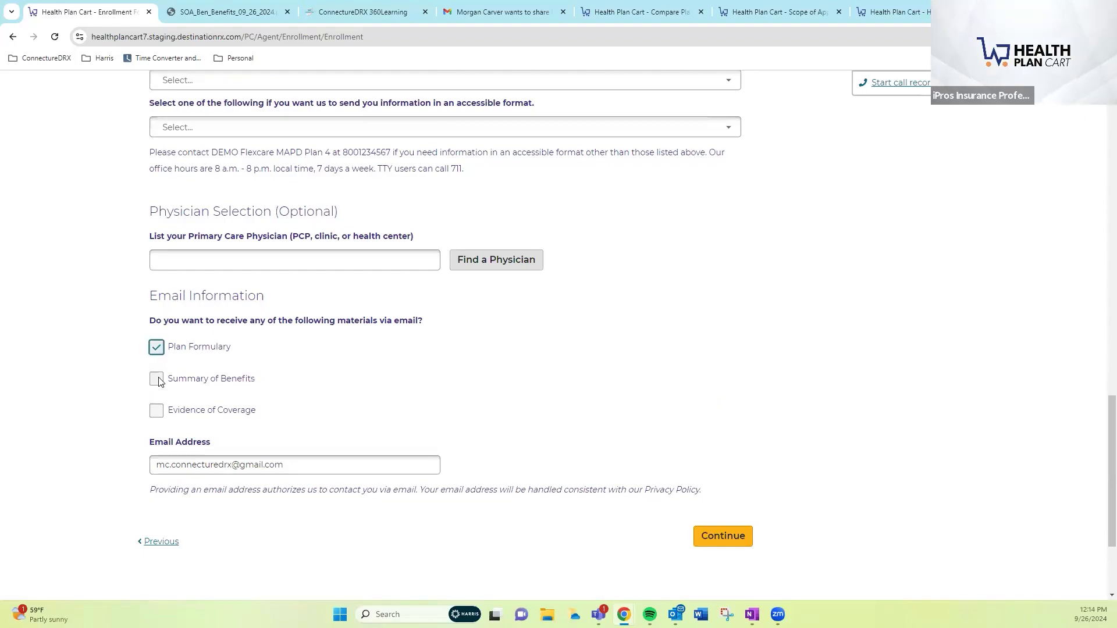
left_click(156, 413)
scroll(324, 401, "down", 1)
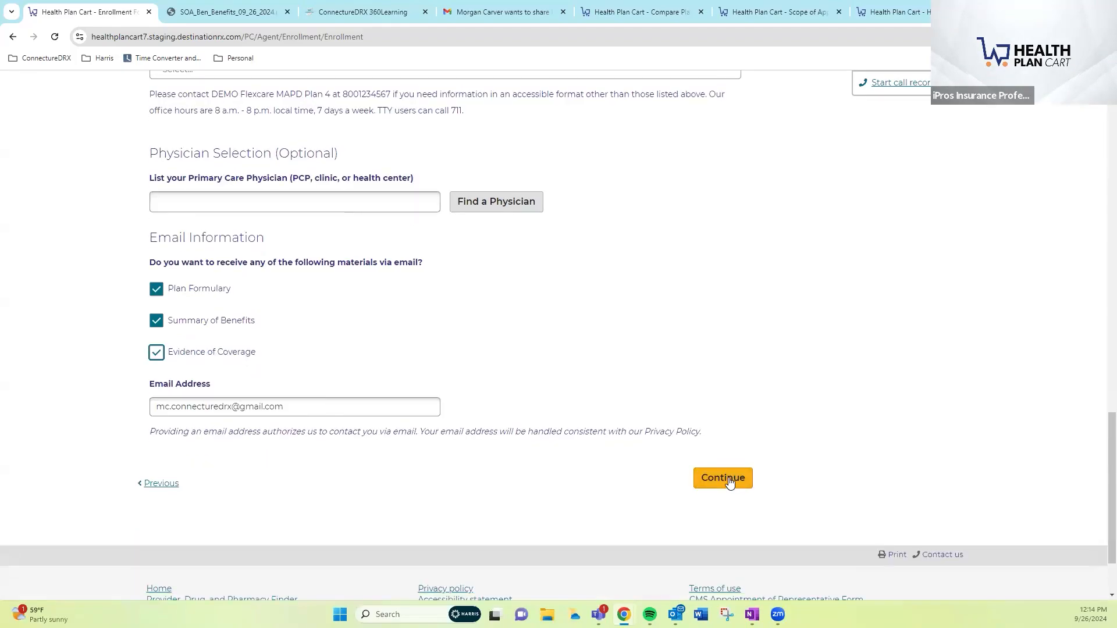
left_click(729, 482)
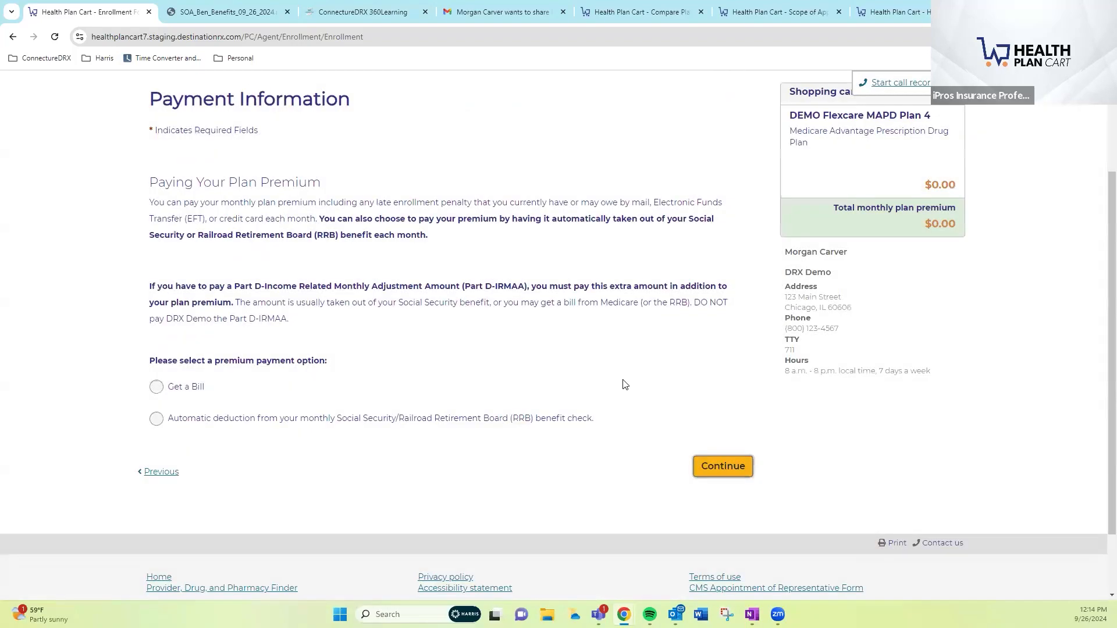
Choose Get a Bill as the premium payment option, agree to the writing agent's attestation, and continue to the Statement of Understanding
scroll(624, 384, "up", 1)
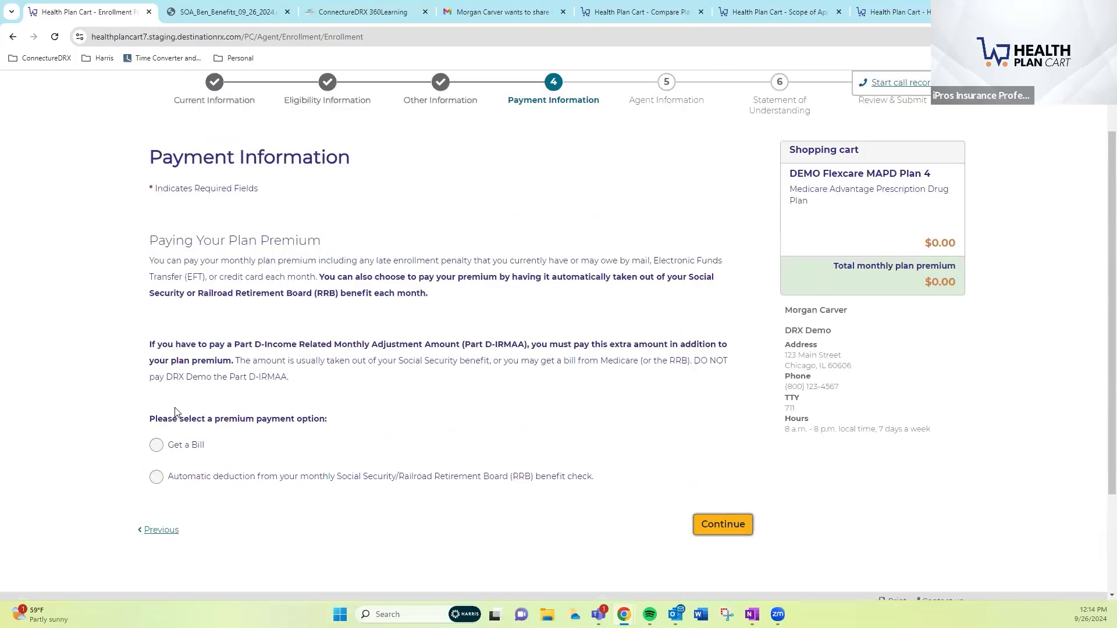
left_click(156, 447)
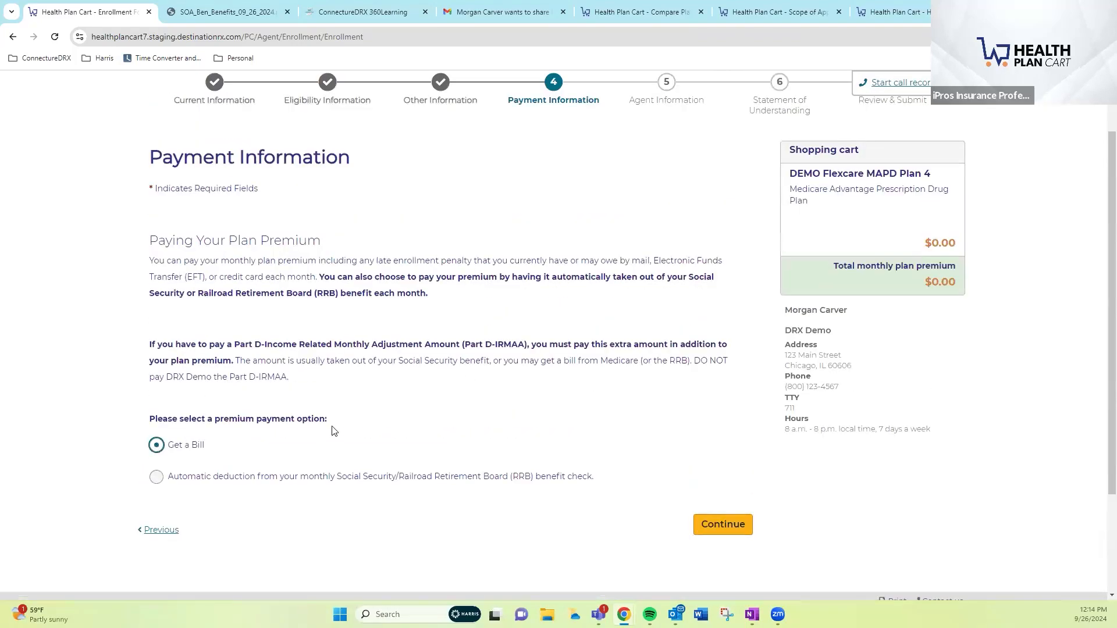
scroll(334, 431, "down", 1)
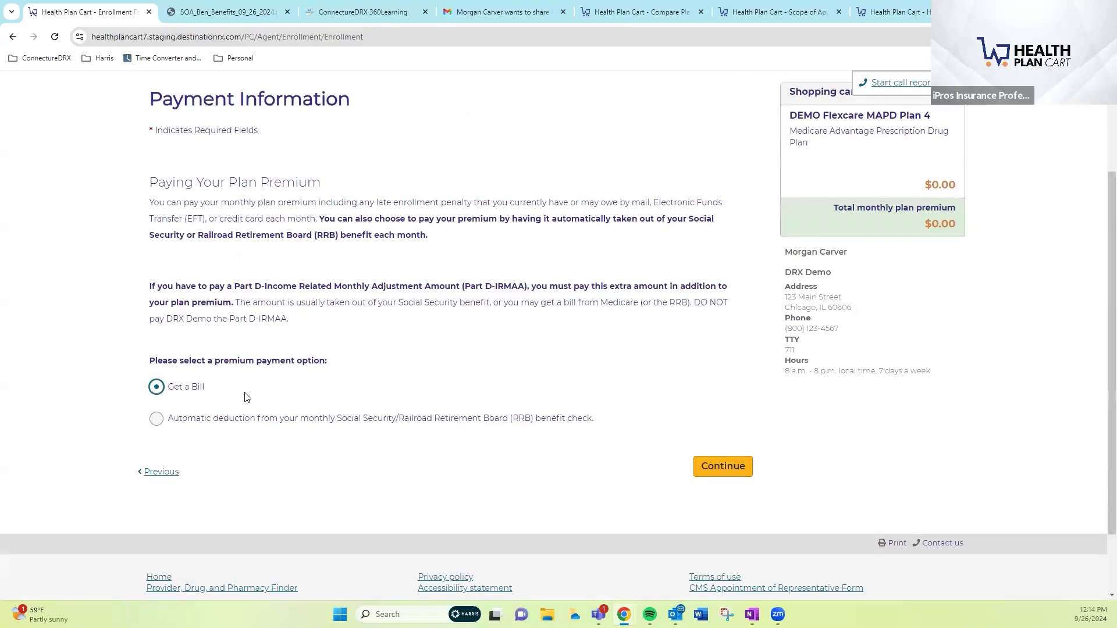
left_click(728, 473)
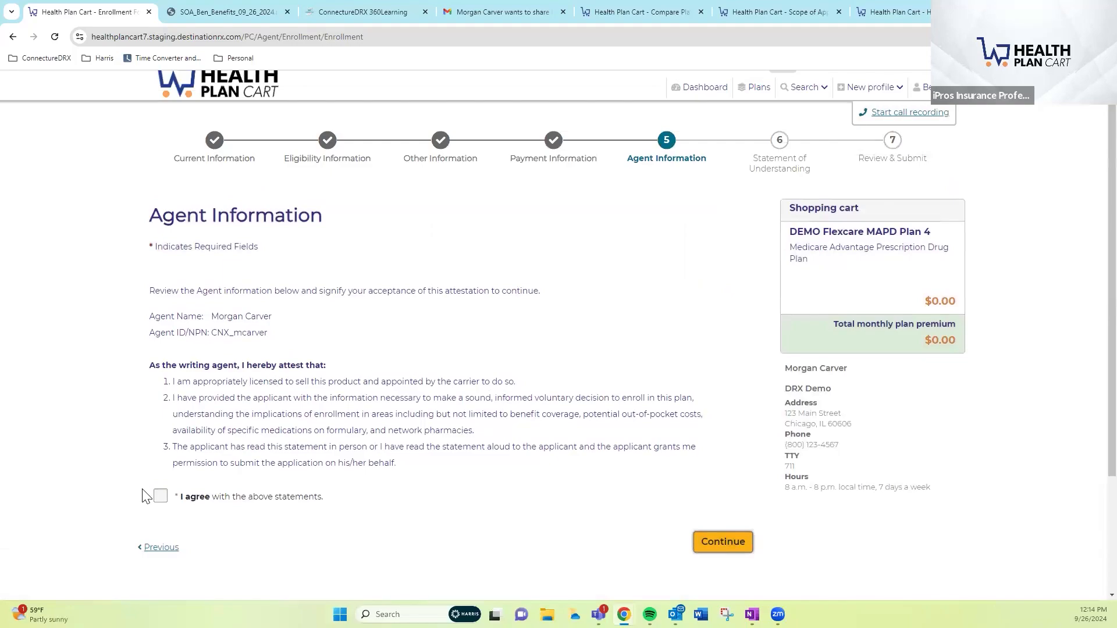
left_click(160, 497)
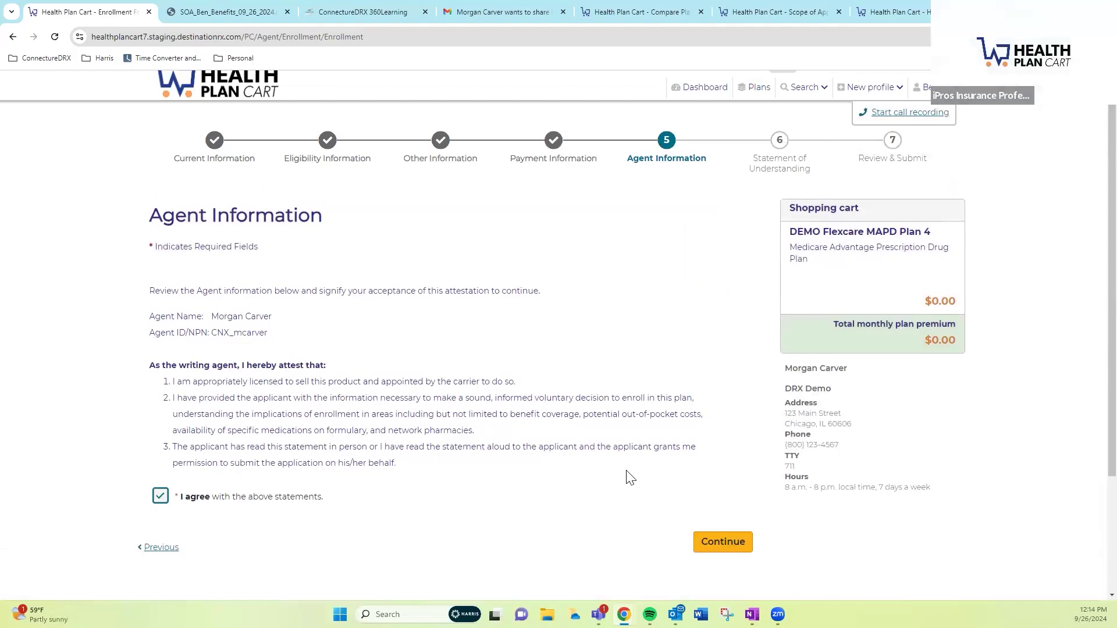
left_click(706, 540)
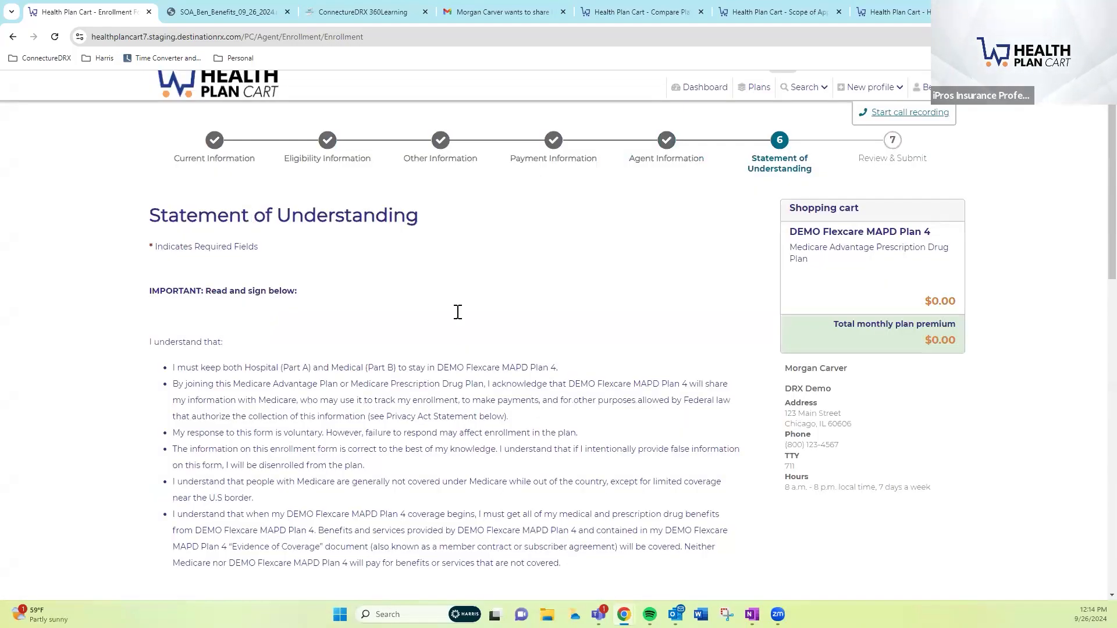
Accept the "I understand" statement and set the relationship to the enrollee as "I am the person enrolling"
scroll(458, 313, "down", 3)
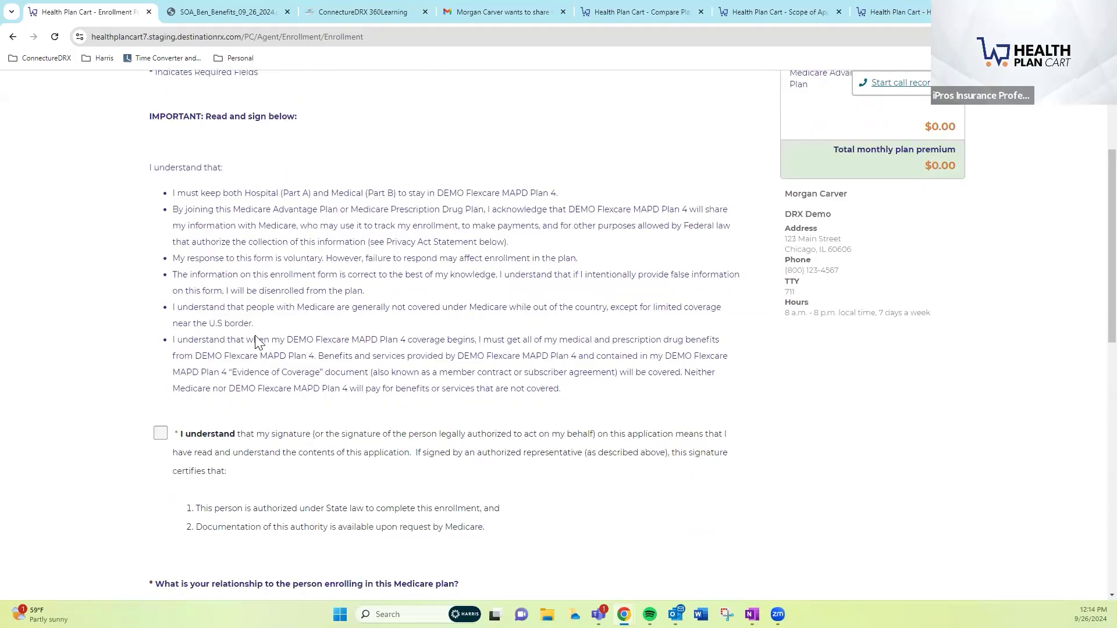
left_click(160, 433)
scroll(372, 339, "down", 4)
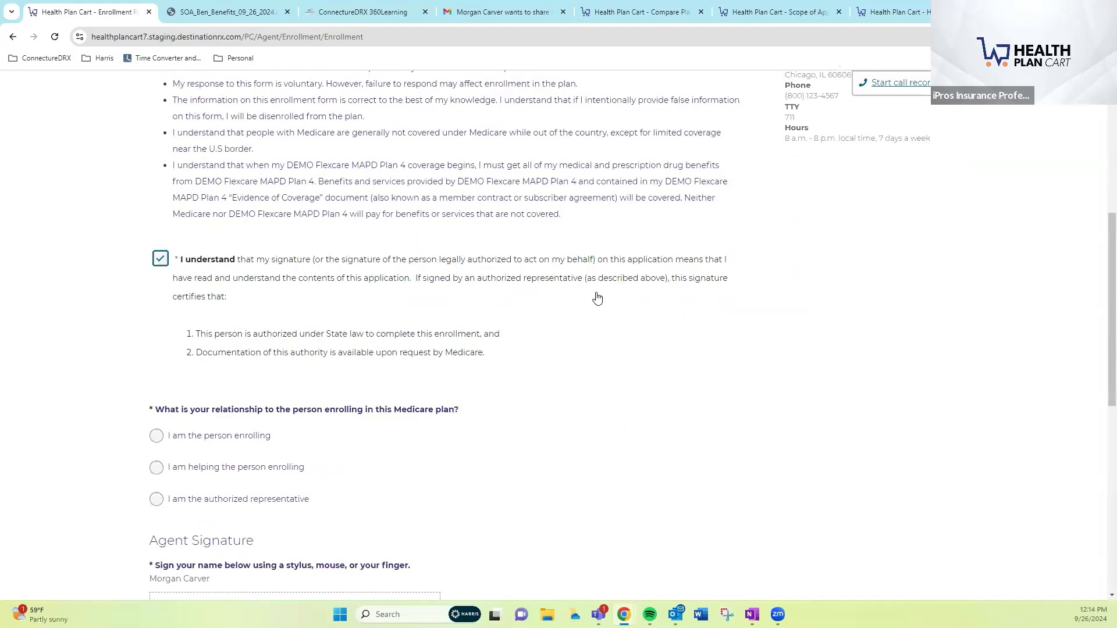
scroll(626, 300, "down", 2)
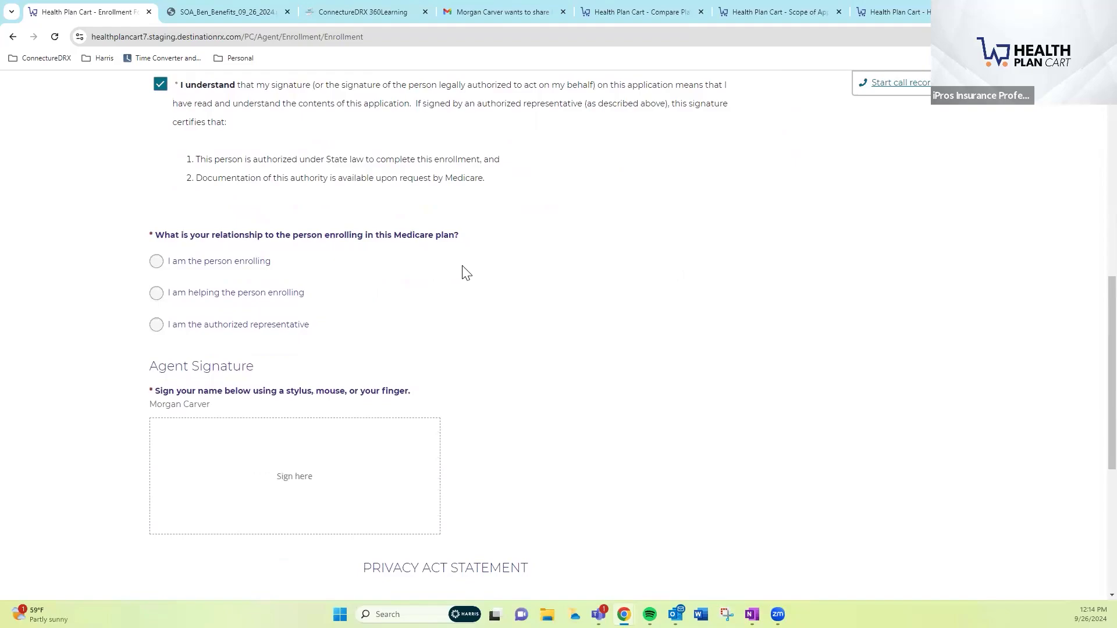
left_click(163, 261)
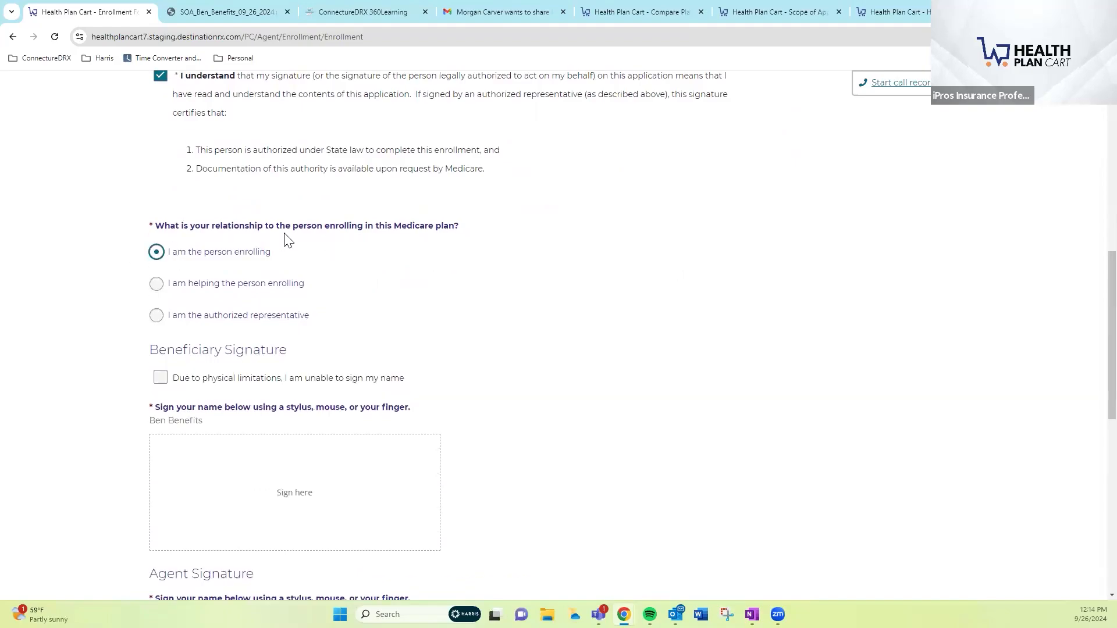
left_click_drag(152, 226, 148, 226)
left_click(156, 226)
Draw the beneficiary's and the agent's signatures in their signature boxes, and continue to Review & Submit
scroll(305, 254, "down", 1)
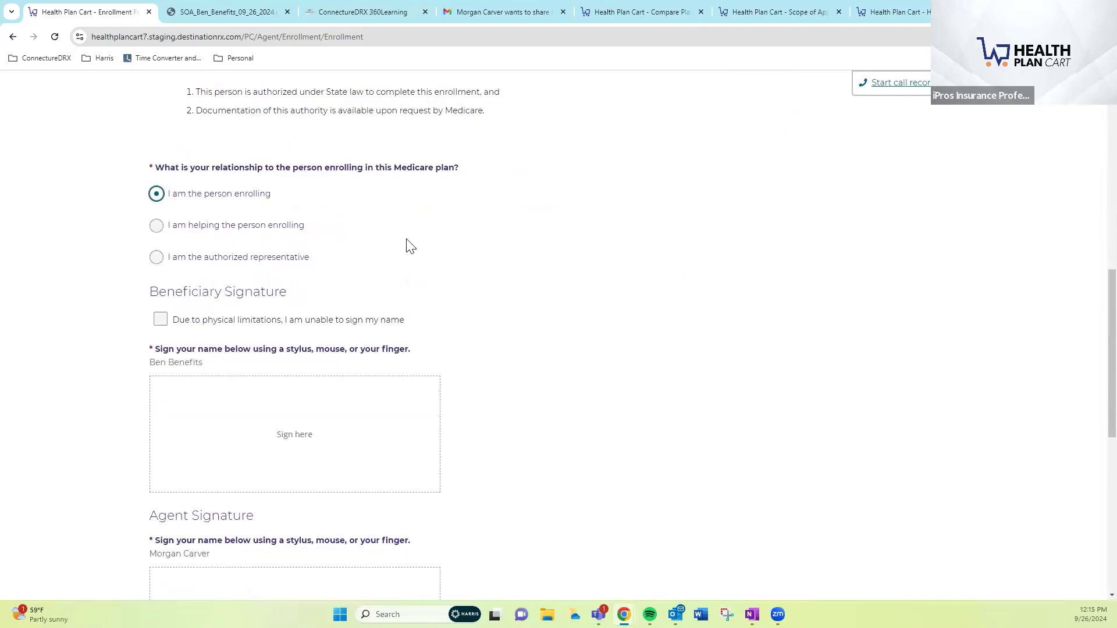
scroll(384, 263, "down", 1)
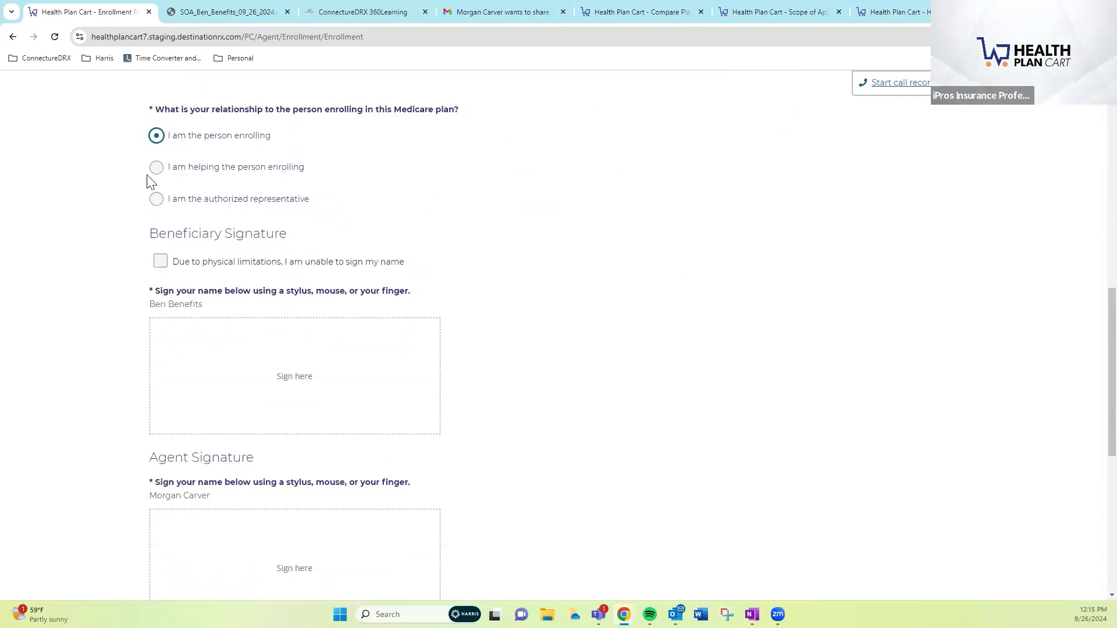
scroll(128, 298, "down", 1)
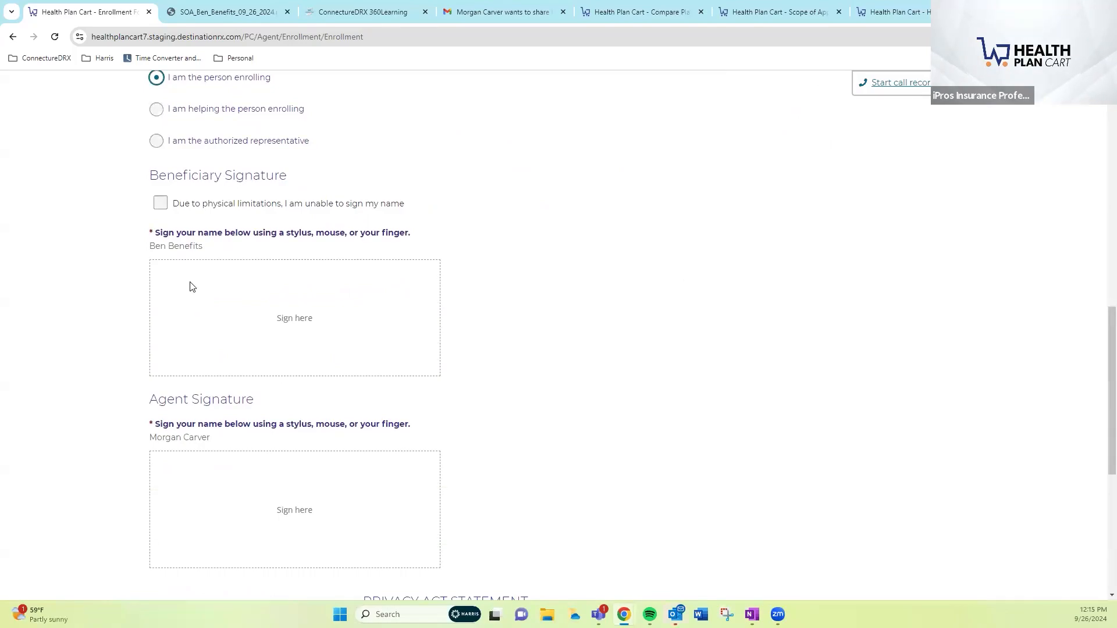
mouse_move(190, 282)
left_mouse_down()
mouse_move(196, 349)
mouse_move(224, 299)
mouse_move(216, 355)
mouse_move(262, 308)
mouse_move(251, 339)
left_mouse_up()
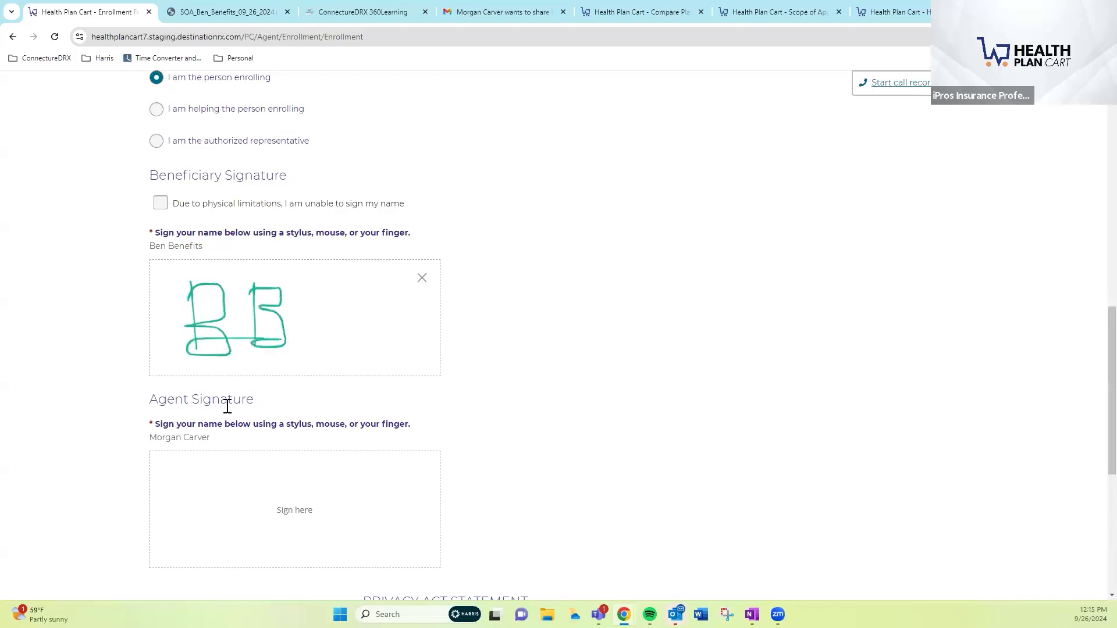
mouse_move(200, 522)
left_mouse_down()
mouse_move(231, 499)
mouse_move(246, 506)
mouse_move(251, 540)
mouse_move(316, 530)
left_mouse_up()
scroll(552, 497, "down", 5)
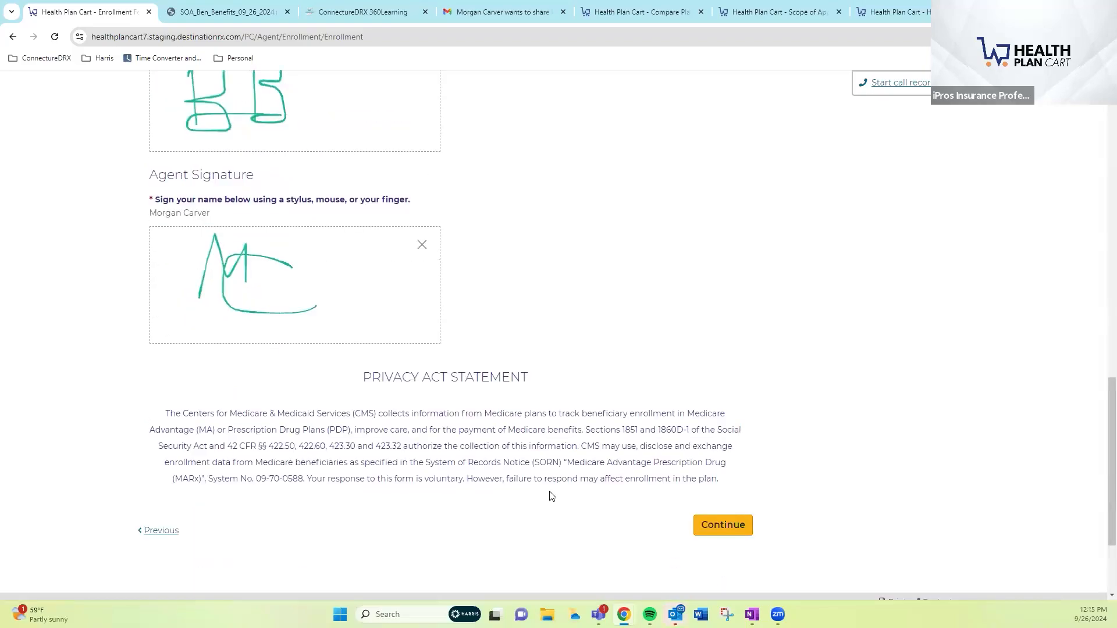
left_click(721, 458)
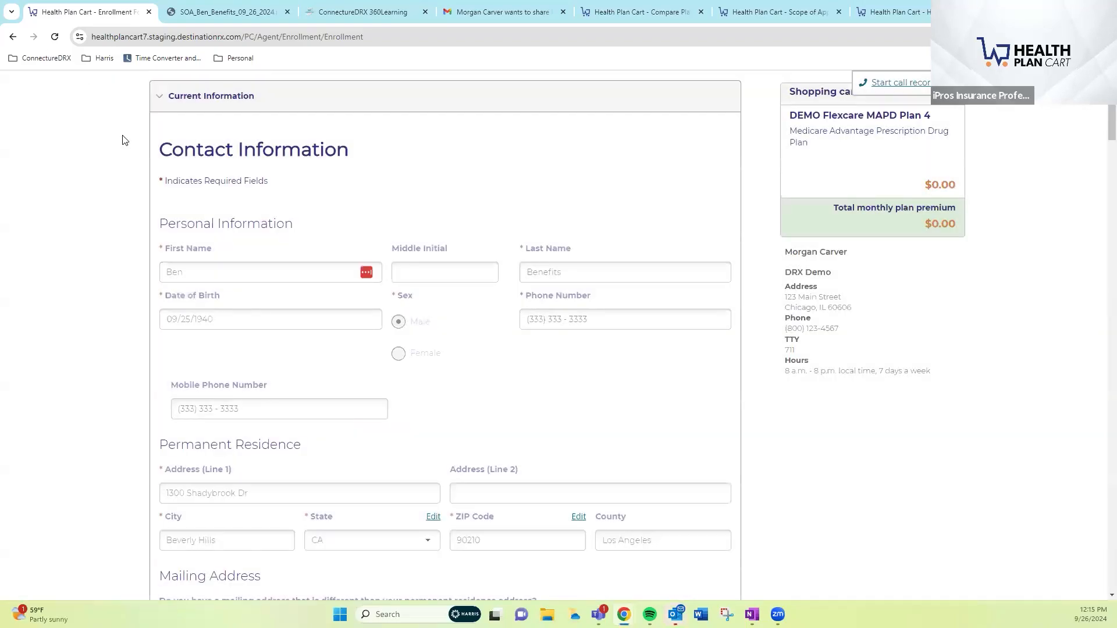
Collapse all six completed sections on the Review & Submit page and submit the enrollment application
scroll(138, 179, "up", 2)
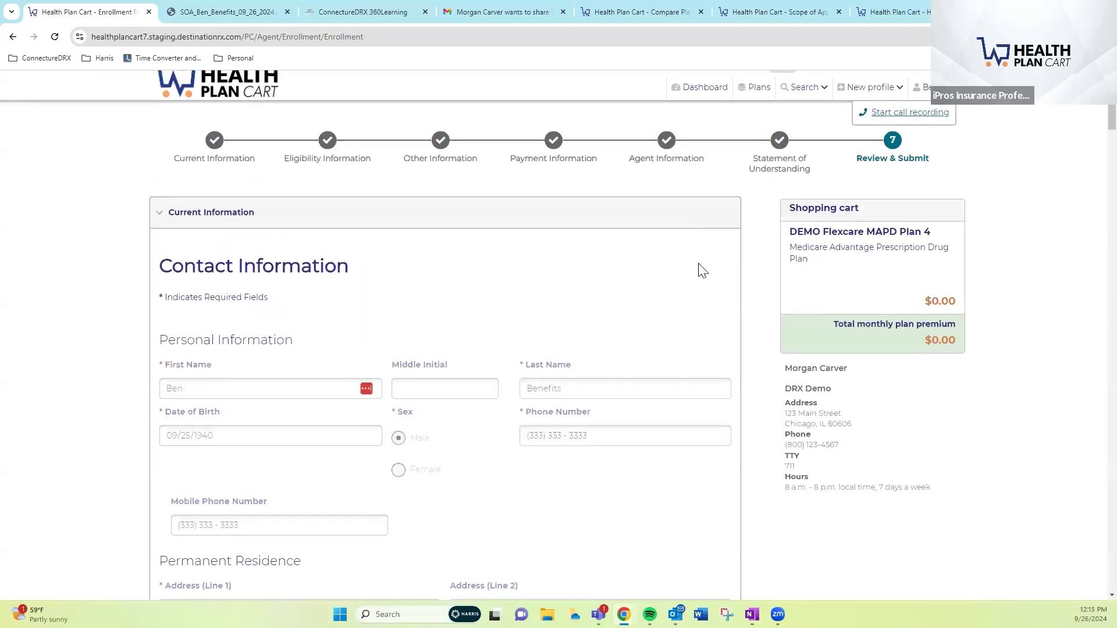
left_click(706, 219)
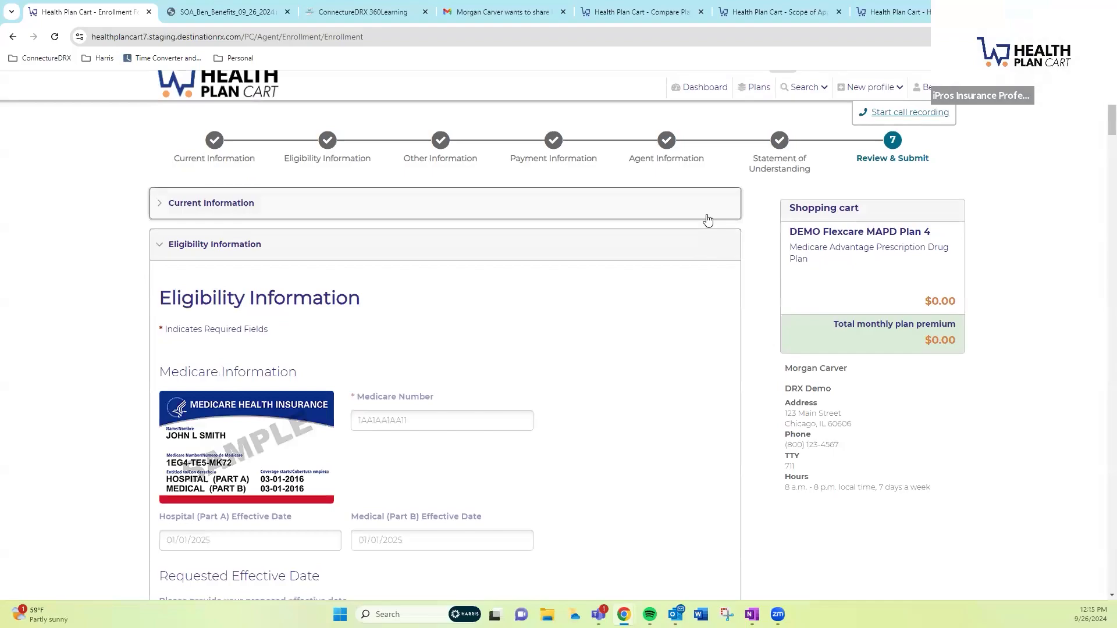
left_click(707, 246)
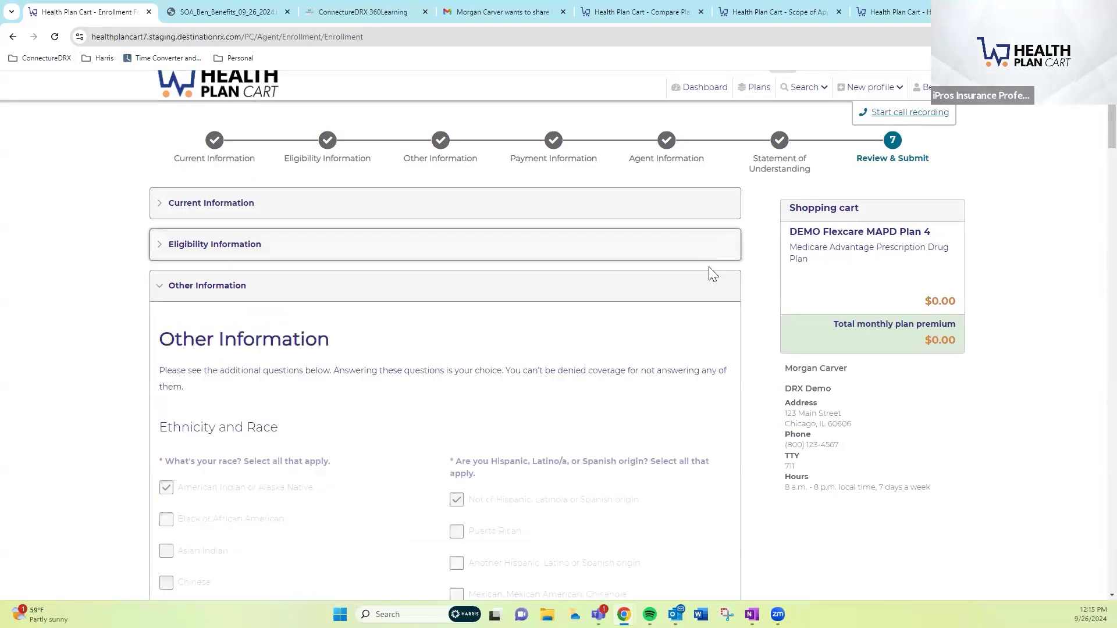
left_click(713, 277)
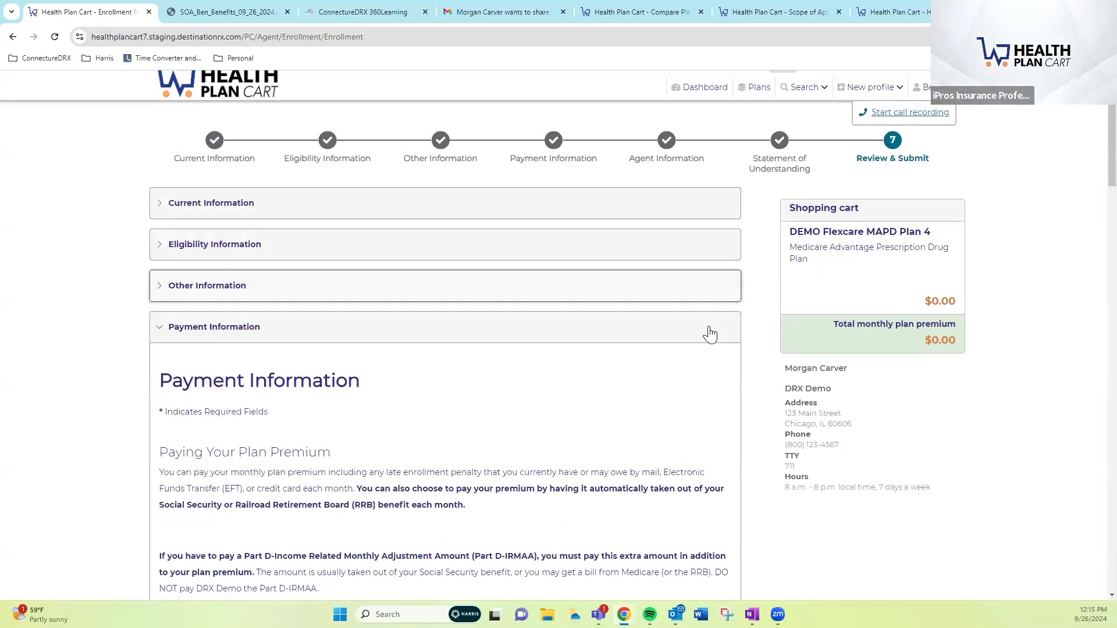
left_click(708, 331)
left_click(710, 372)
left_click(696, 409)
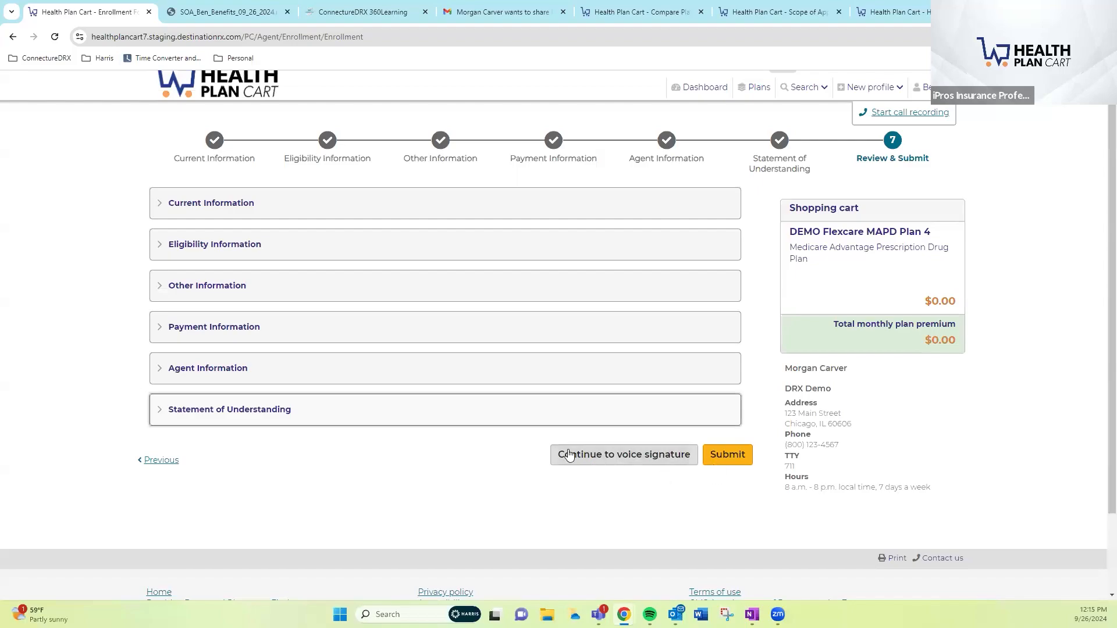
left_click(720, 456)
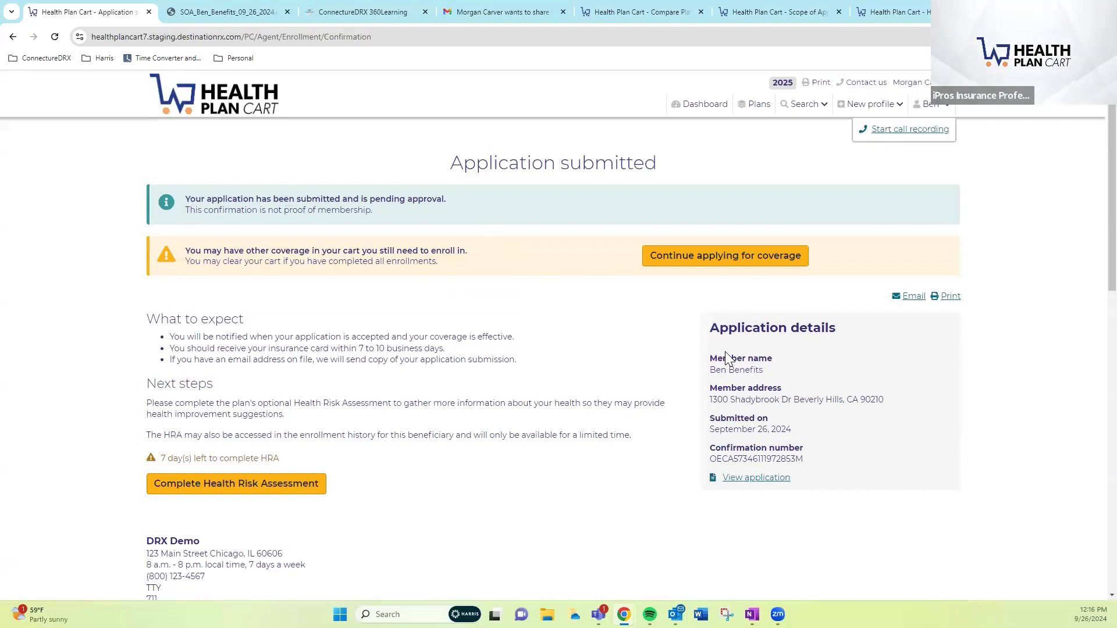
Examine the Application details on the confirmation page, highlighting the confirmation number
left_click_drag(709, 329, 861, 346)
left_click(863, 350)
left_click_drag(732, 433, 707, 459)
left_click(820, 448)
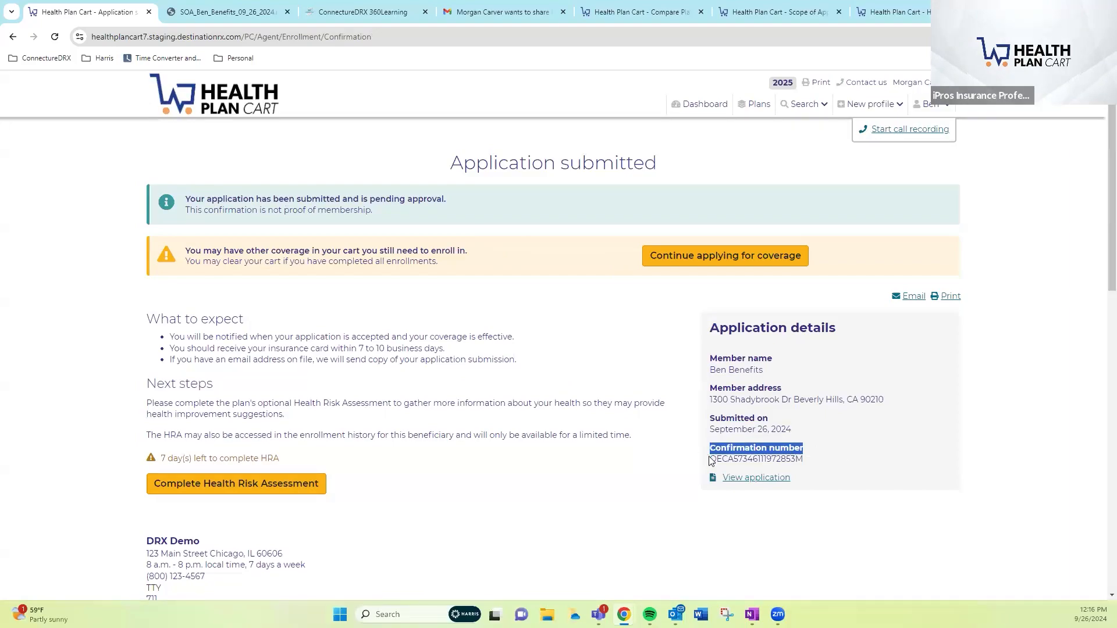
double_click(807, 457)
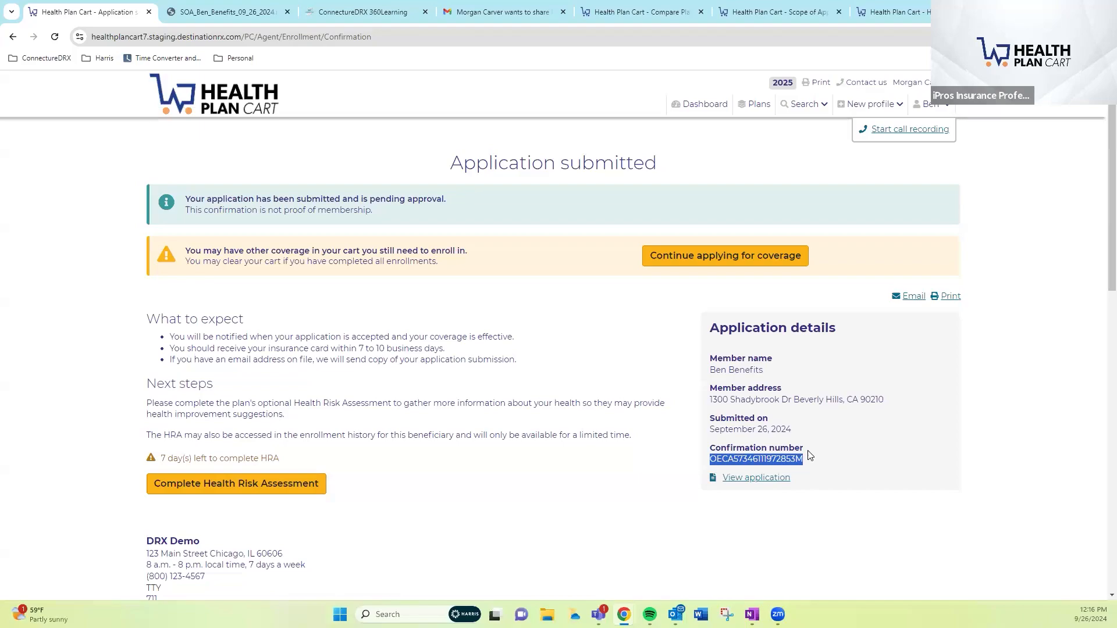
Open the submitted application's PDF and look through its contact, eligibility, drug coverage and email information pages
left_click(779, 479)
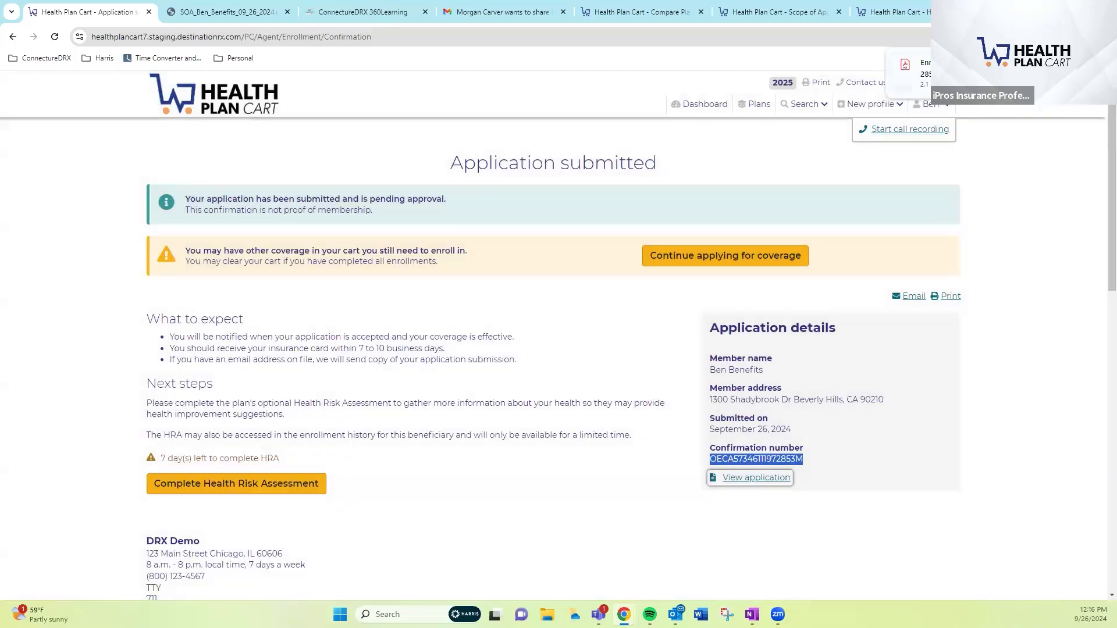
left_click(919, 74)
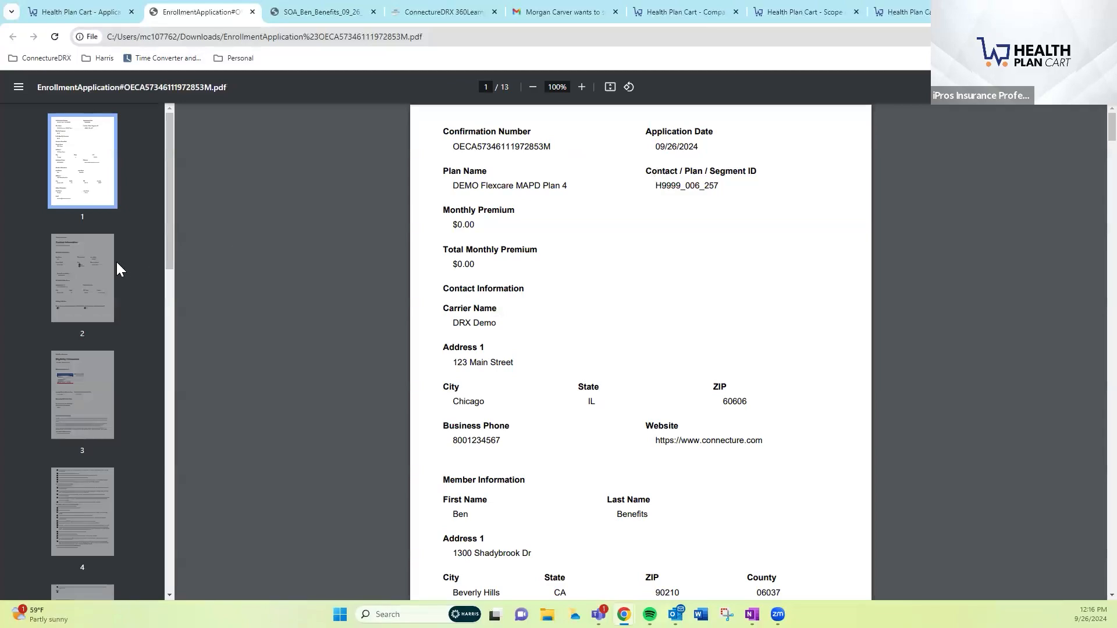
left_click(85, 279)
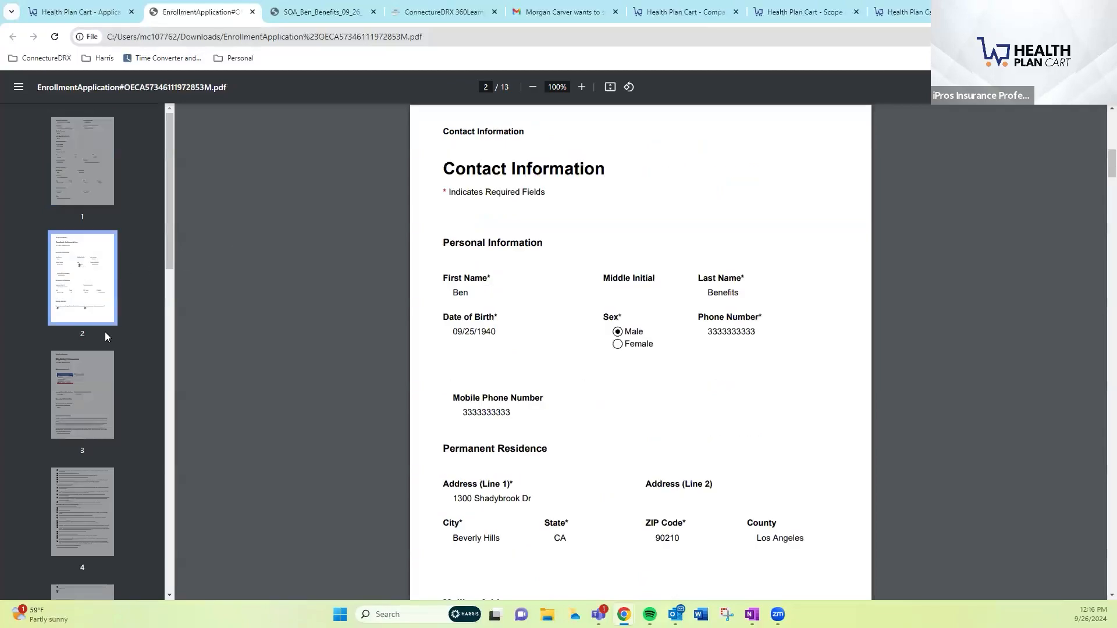
left_click(95, 408)
scroll(92, 384, "down", 1)
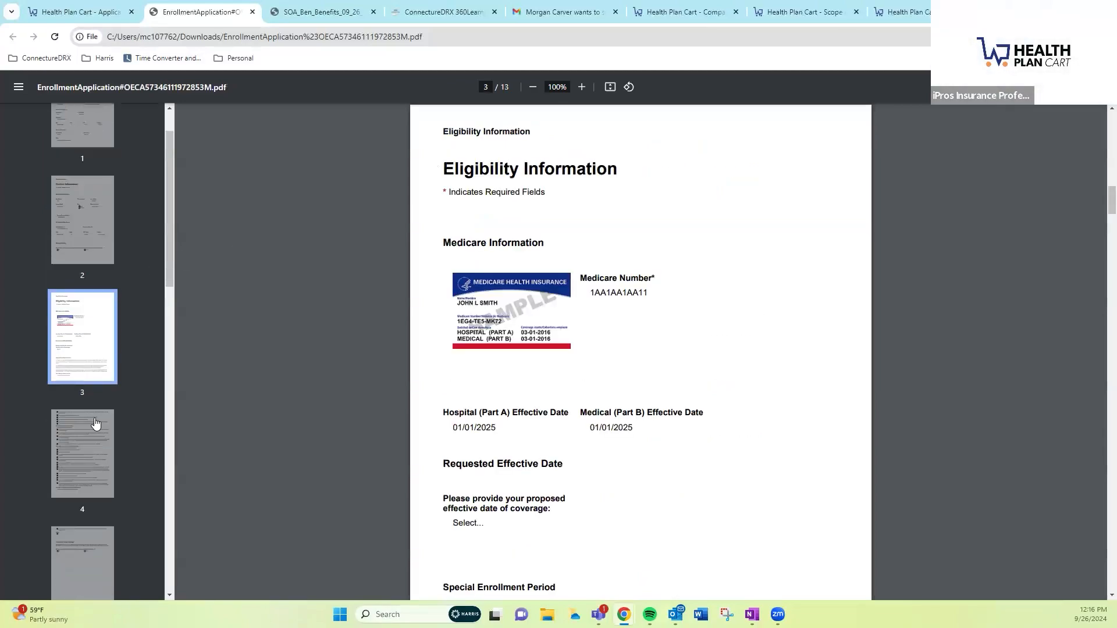
left_click(95, 417)
scroll(94, 418, "down", 1)
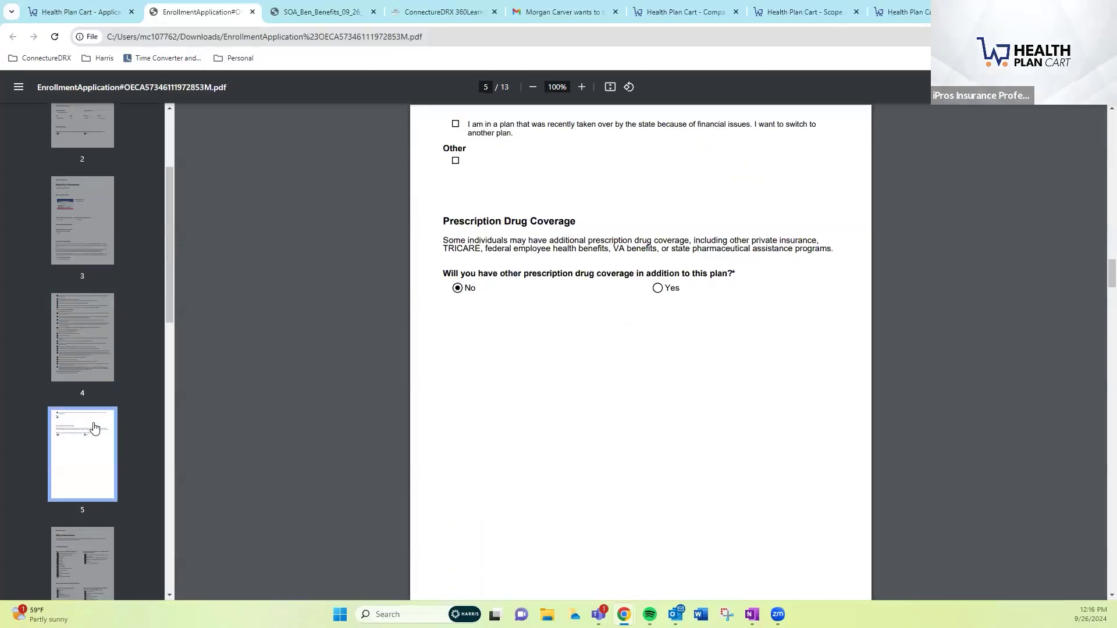
left_click(94, 428)
scroll(93, 396, "down", 3)
left_click(90, 348)
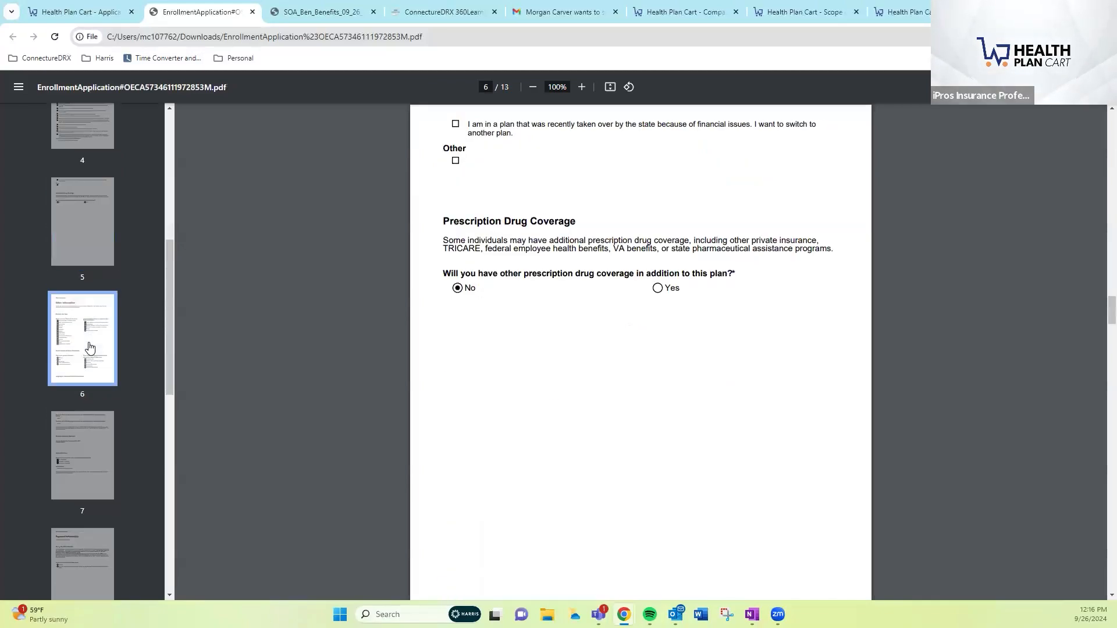
left_click(83, 432)
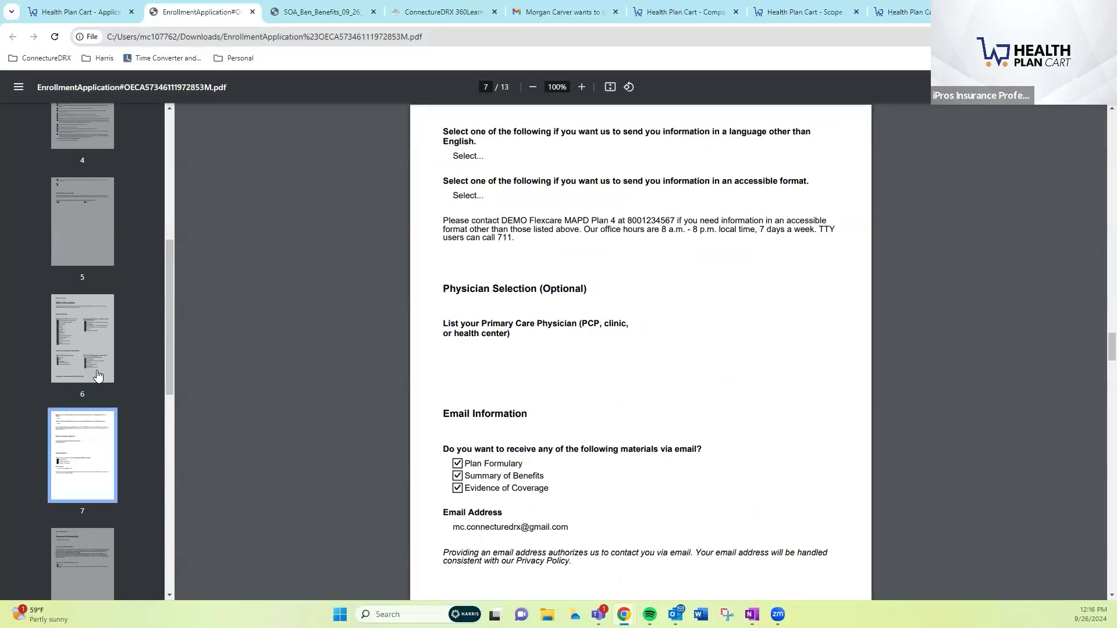
View the beneficiary and agent signatures on page 11 of the application PDF
scroll(98, 454, "down", 6)
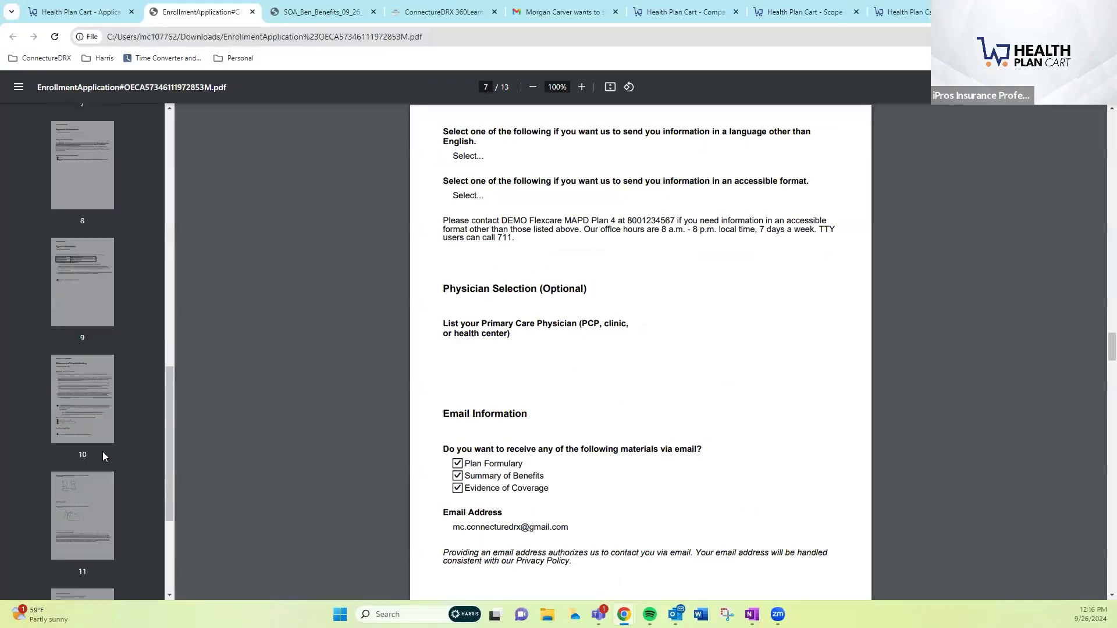
scroll(102, 451, "down", 3)
left_click(82, 343)
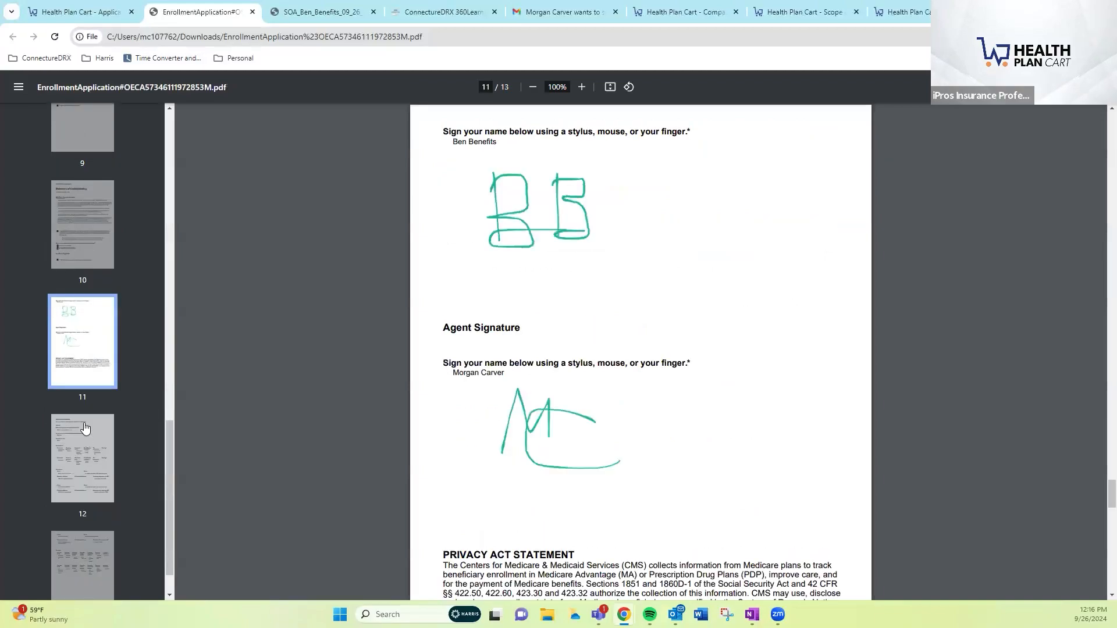
scroll(80, 453, "down", 2)
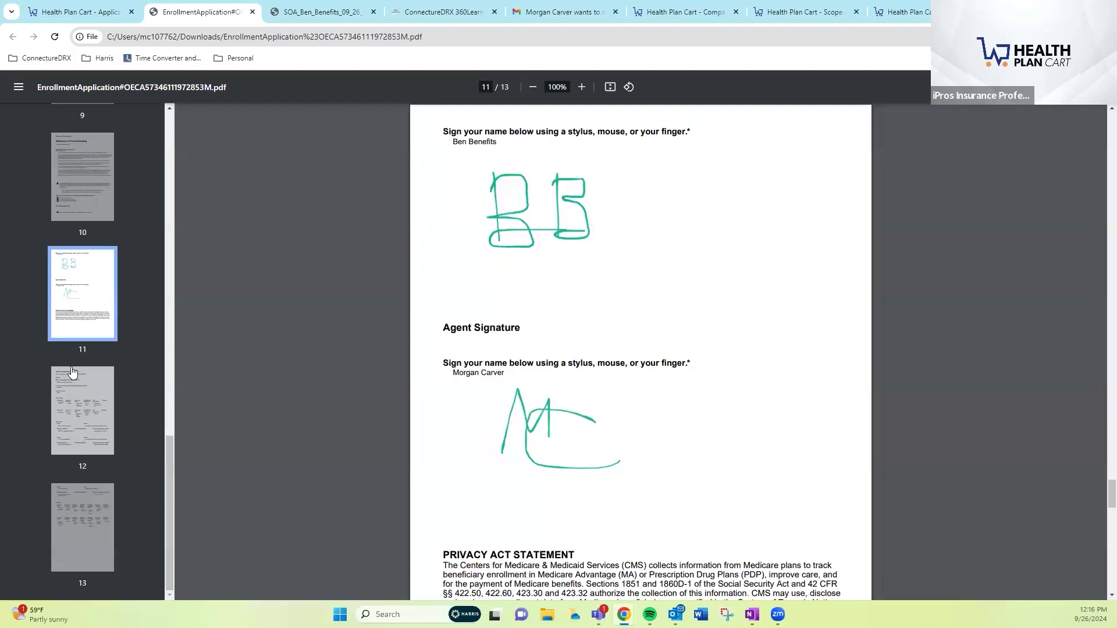
Return to the Application submitted page and open the beneficiary's profile
left_click(83, 13)
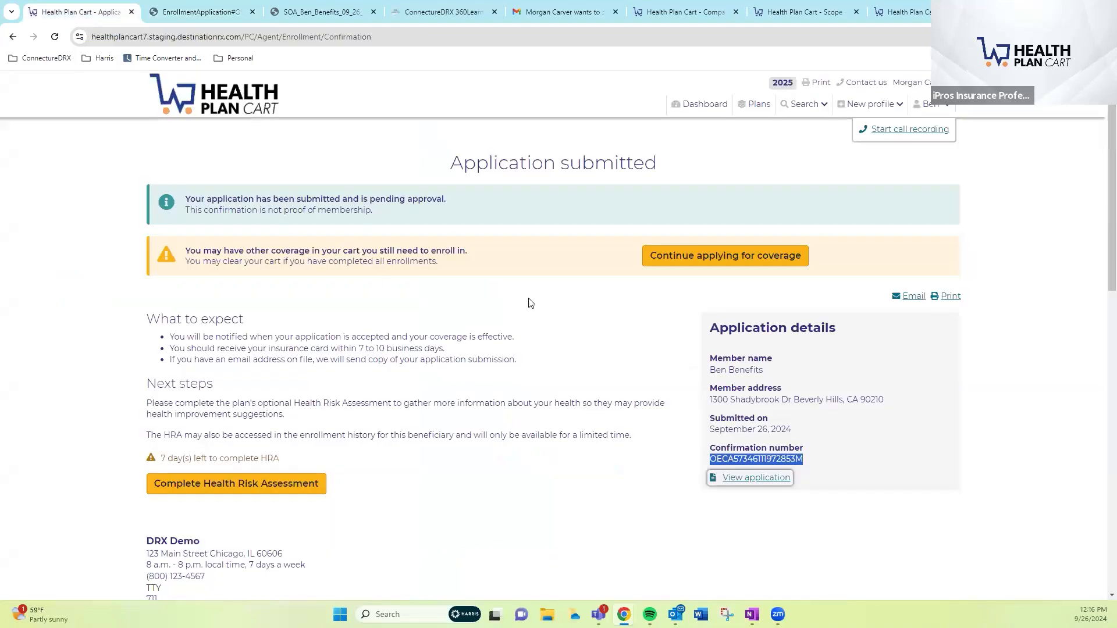
left_click(575, 310)
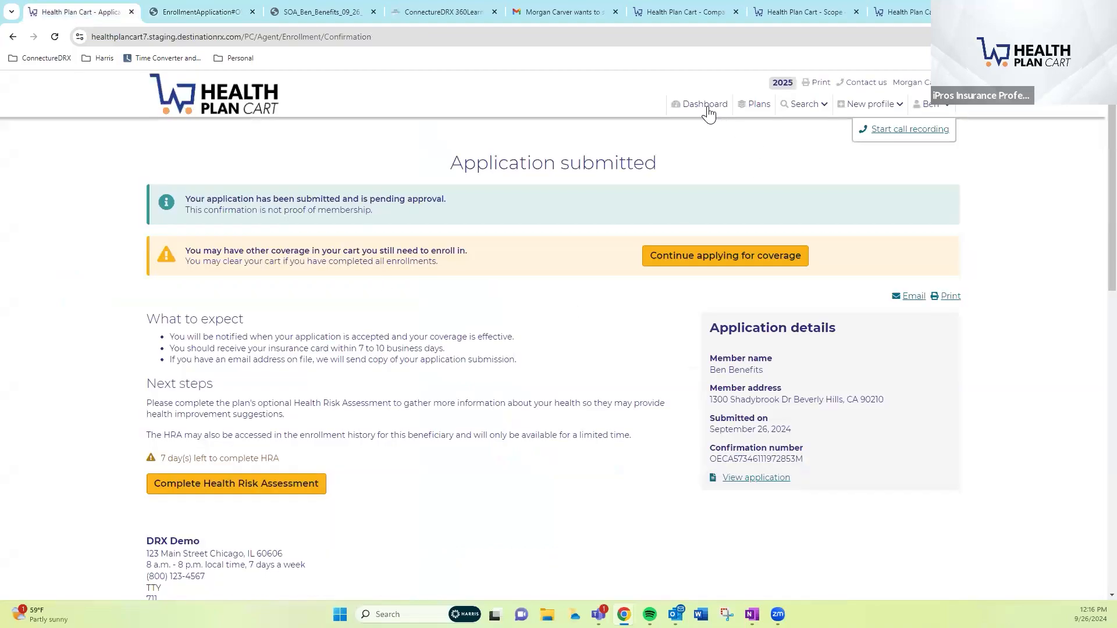
left_click(925, 109)
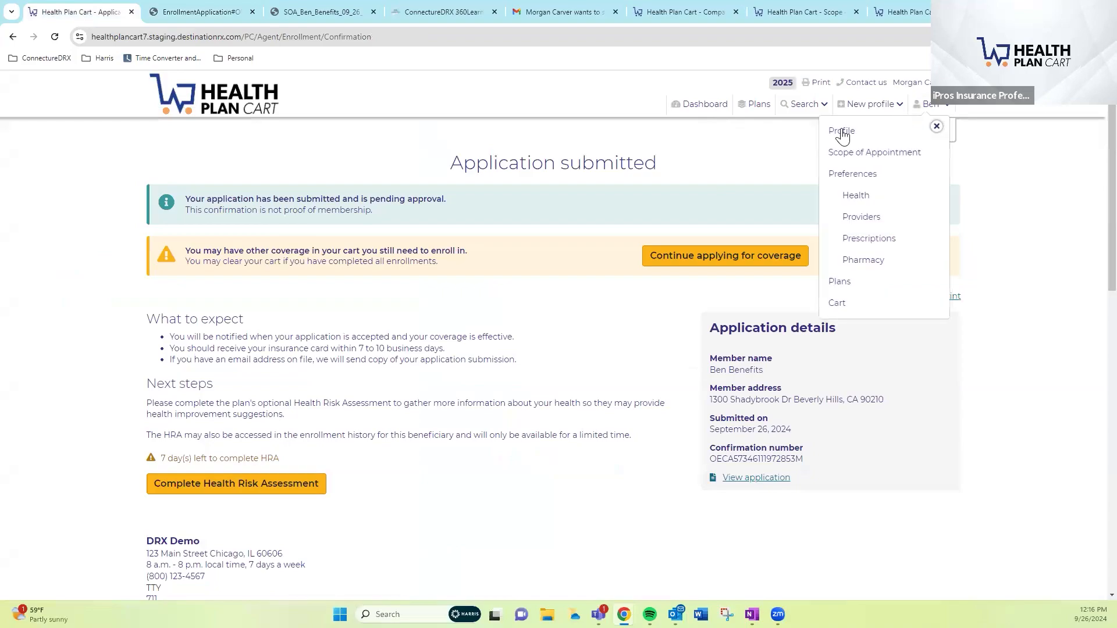
left_click(842, 132)
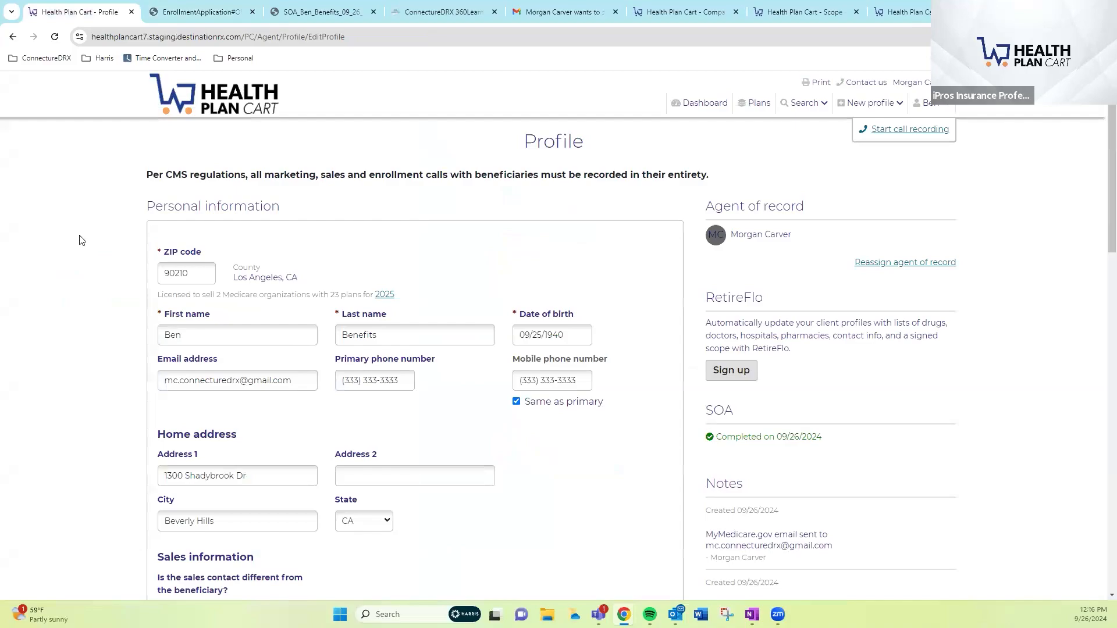
Look through the profile's notes, tasks and eligibility information down to the quote history
scroll(324, 348, "down", 1)
scroll(779, 381, "down", 6)
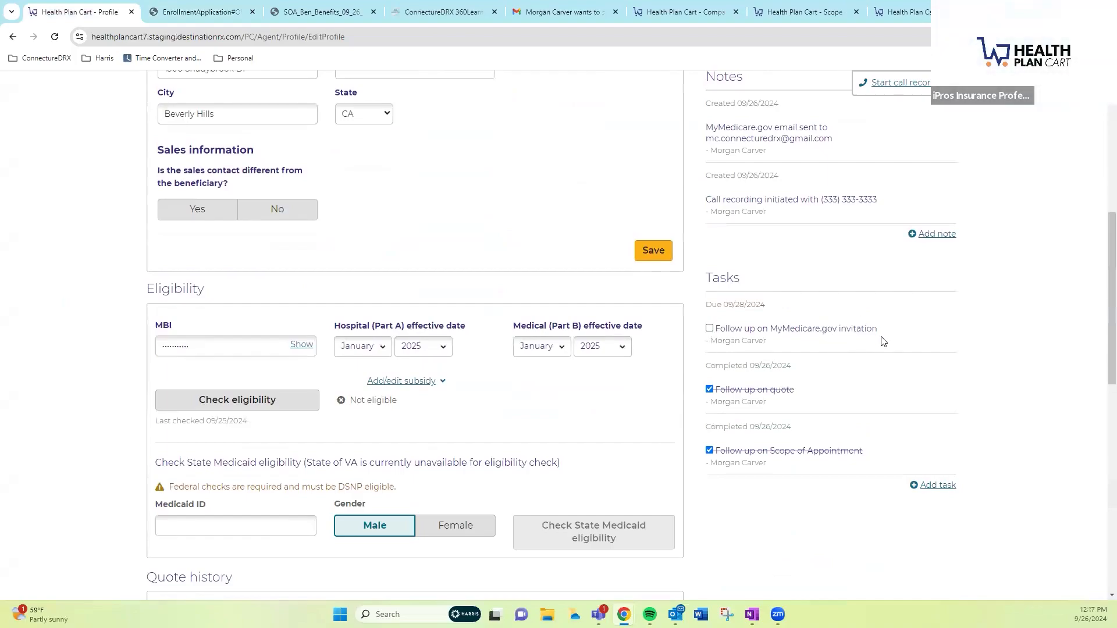
scroll(640, 328, "down", 1)
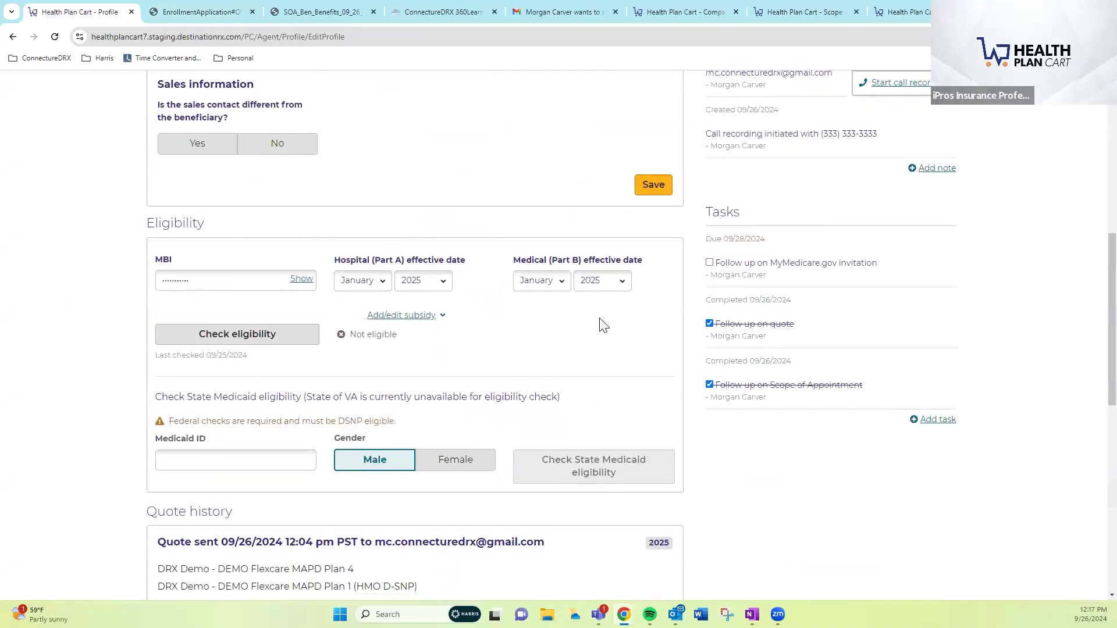
scroll(603, 324, "down", 4)
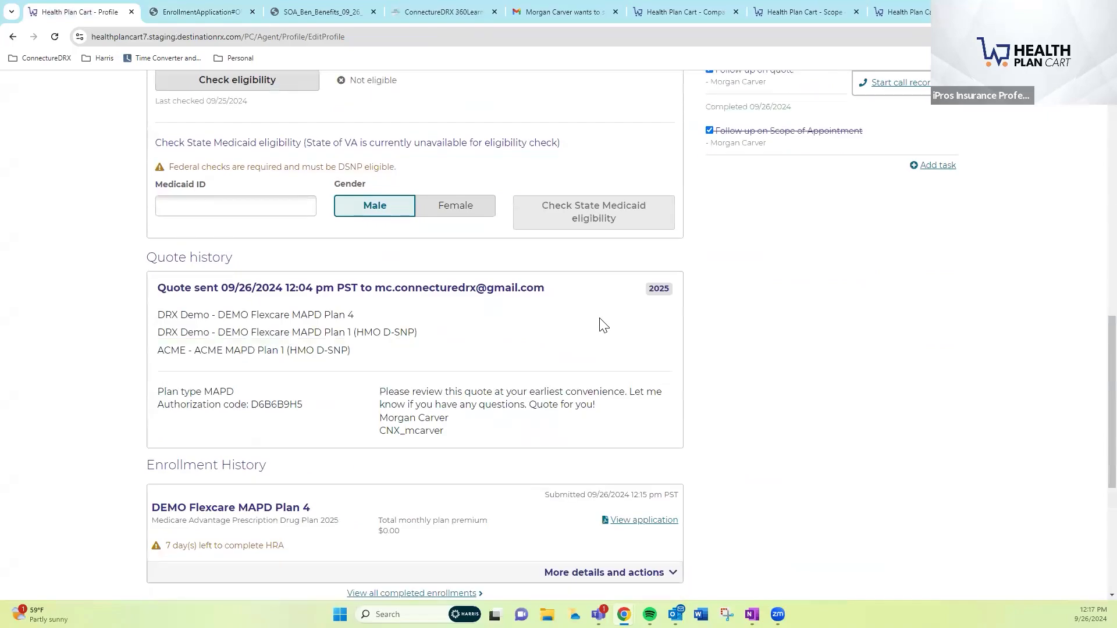
scroll(603, 325, "down", 1)
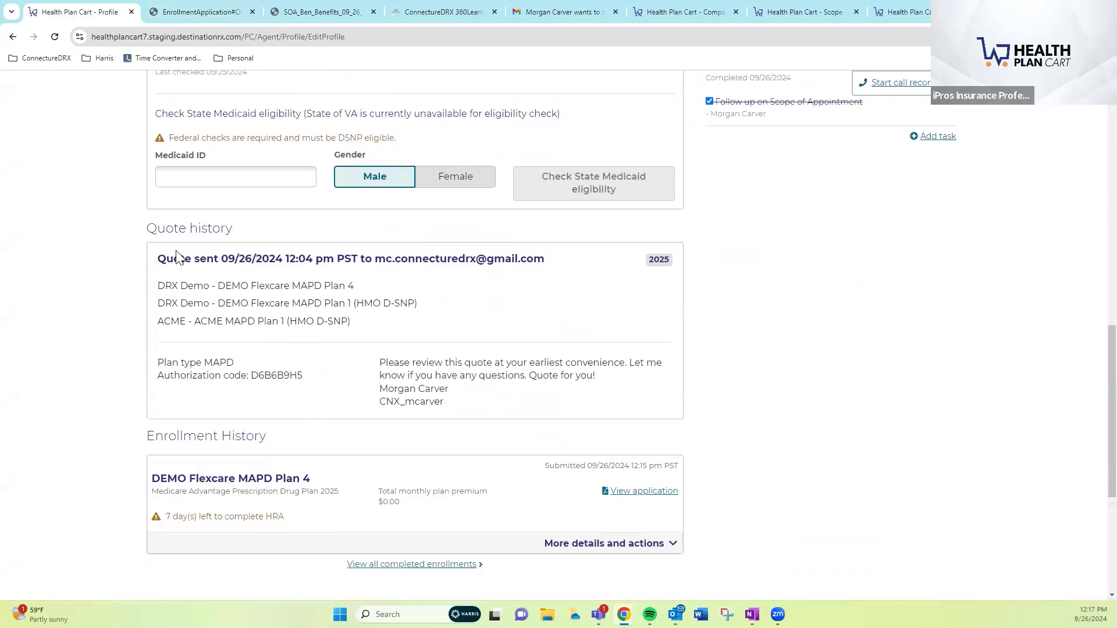
Examine the sent date and time and the three quoted plans in the quote history
left_click_drag(162, 258, 318, 260)
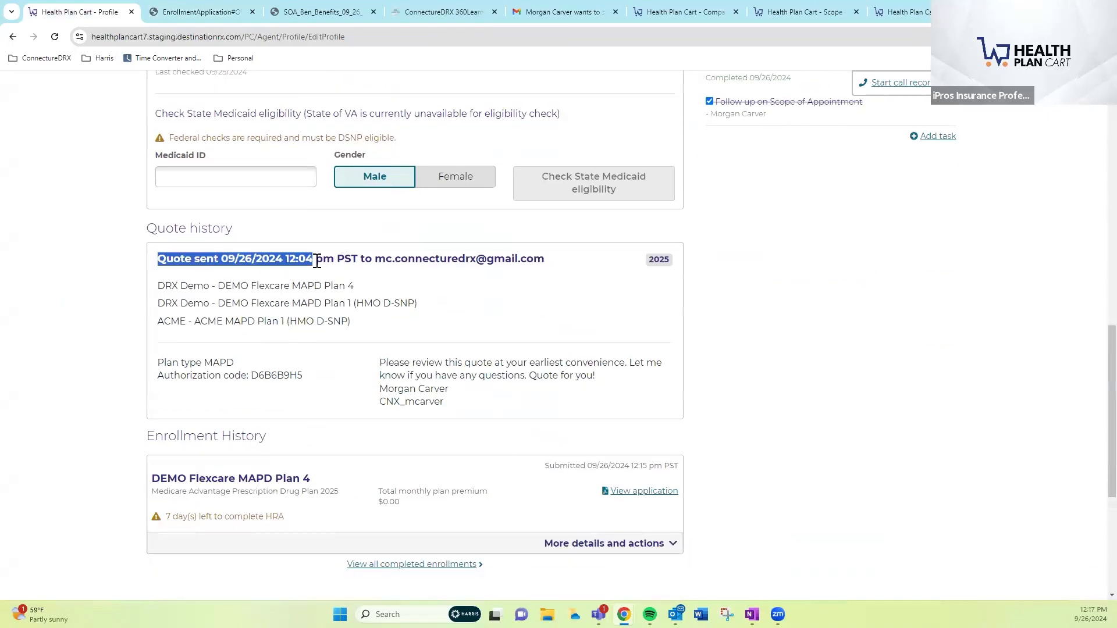
left_click(235, 261)
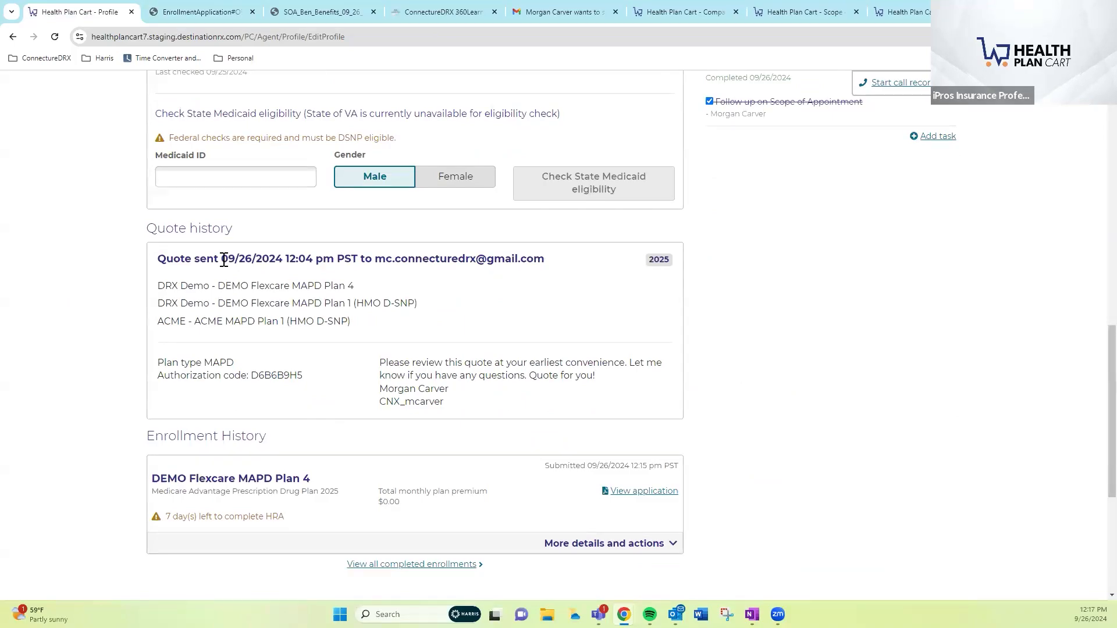
left_click_drag(223, 260, 336, 260)
left_click(335, 259)
left_click_drag(364, 331, 183, 292)
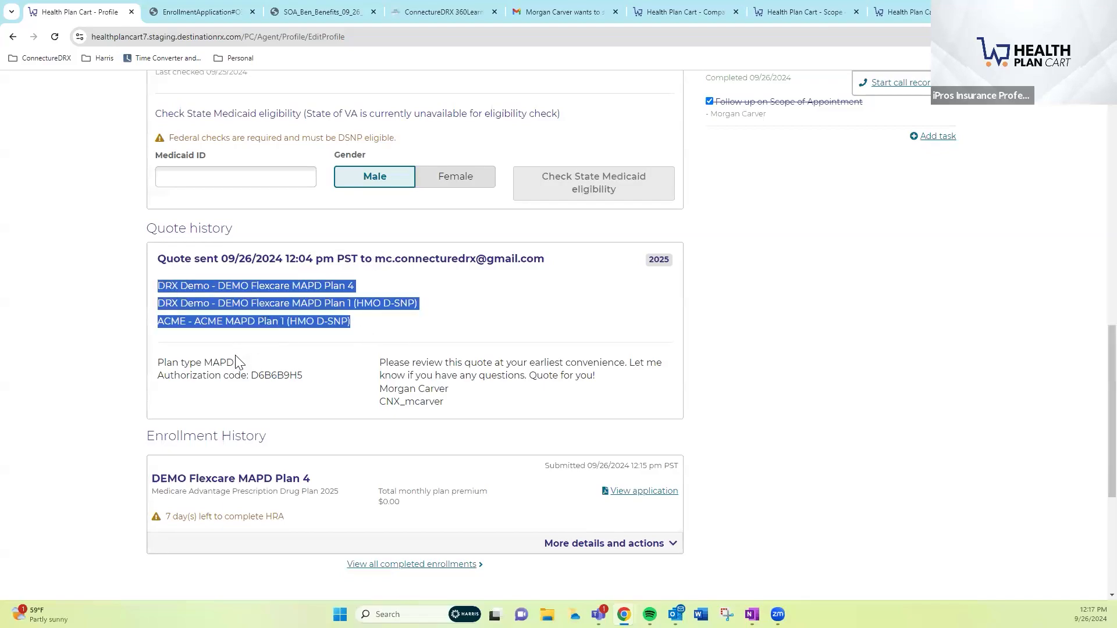
left_click(240, 379)
Examine the quote's plan type, authorization code, message text and agent sign-off in the quote history
left_click_drag(304, 377, 157, 362)
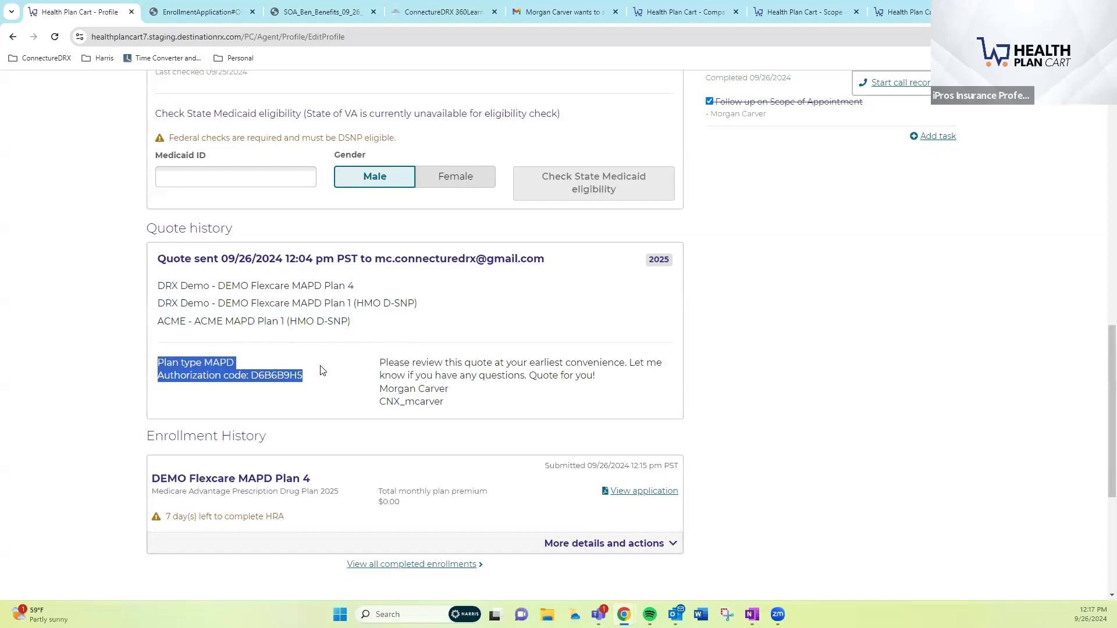
left_click(320, 371)
left_click_drag(383, 363, 532, 375)
left_click(598, 378)
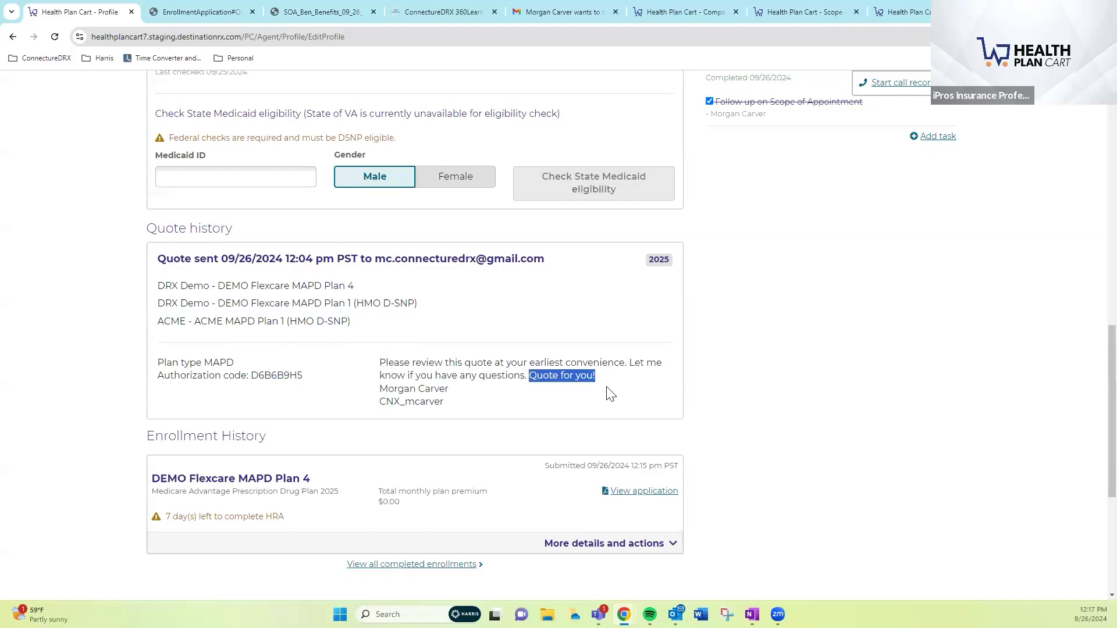
scroll(576, 378, "down", 1)
left_click(444, 346)
left_click_drag(444, 346, 379, 327)
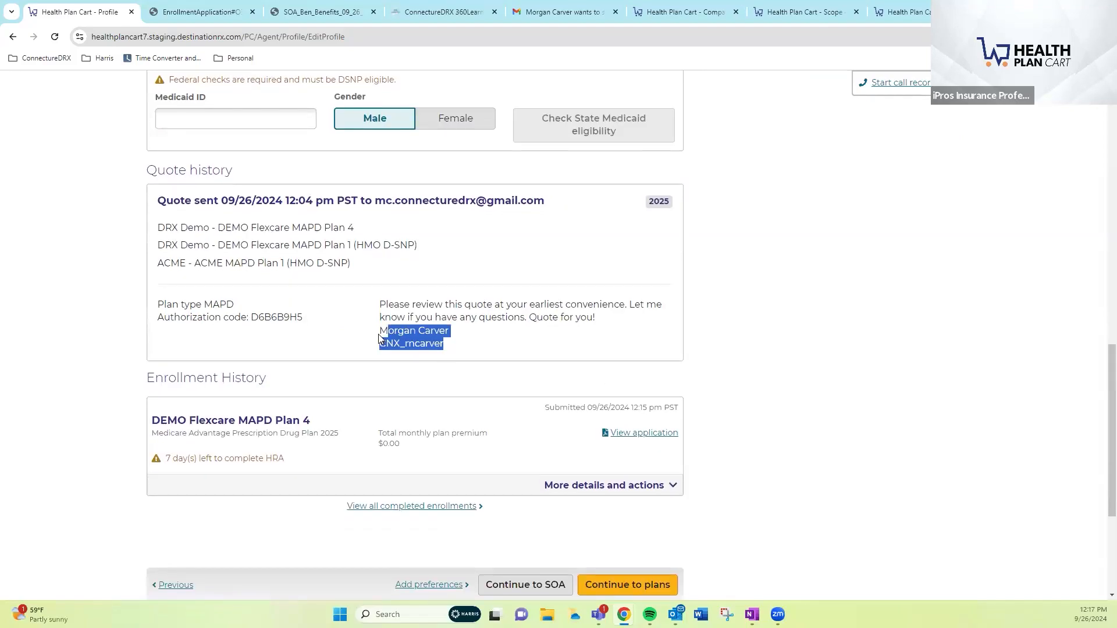
left_click(458, 342)
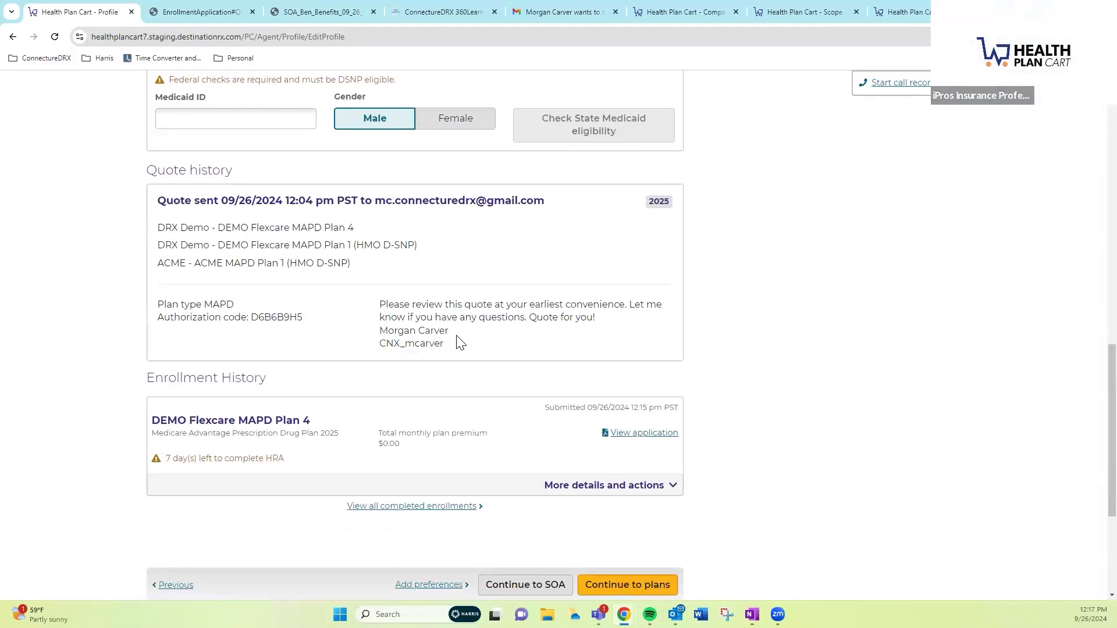
Expand the details and actions of the DEMO Flexcare MAPD Plan 4 enrollment in the Enrollment History
scroll(457, 341, "down", 1)
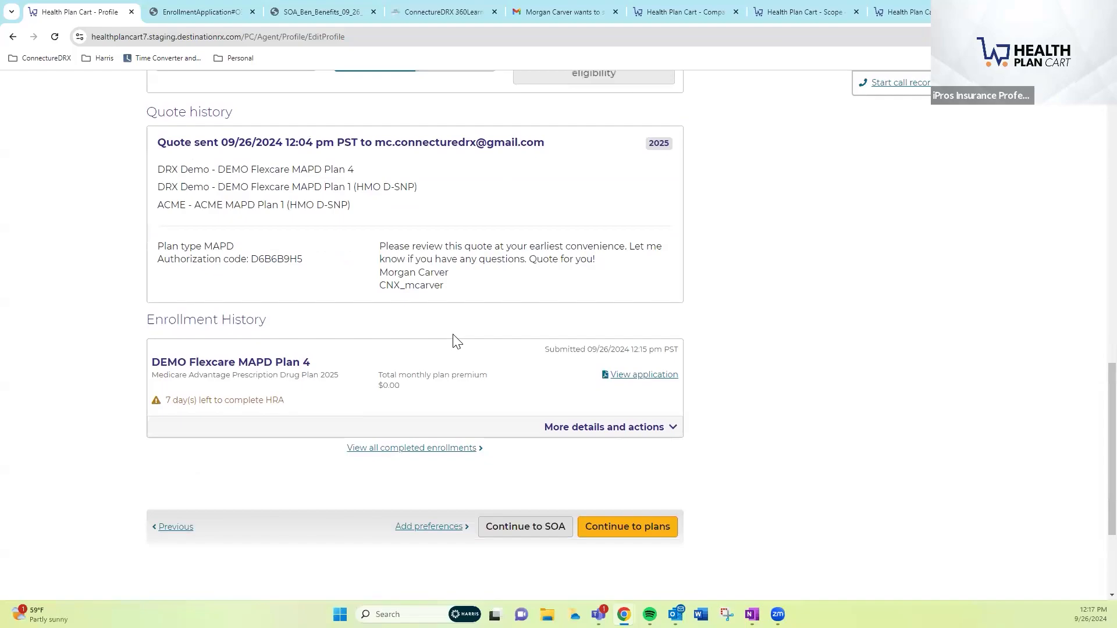
left_click(633, 427)
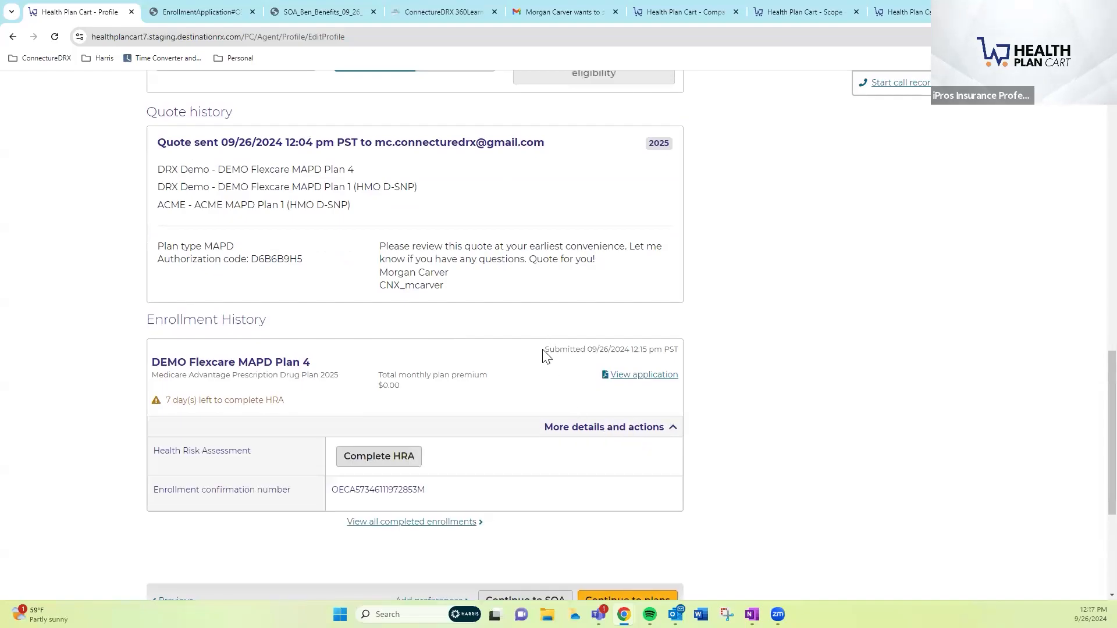
Examine the submission date and the enrollment confirmation number of the DEMO Flexcare MAPD Plan 4 enrollment
left_click_drag(543, 349, 632, 348)
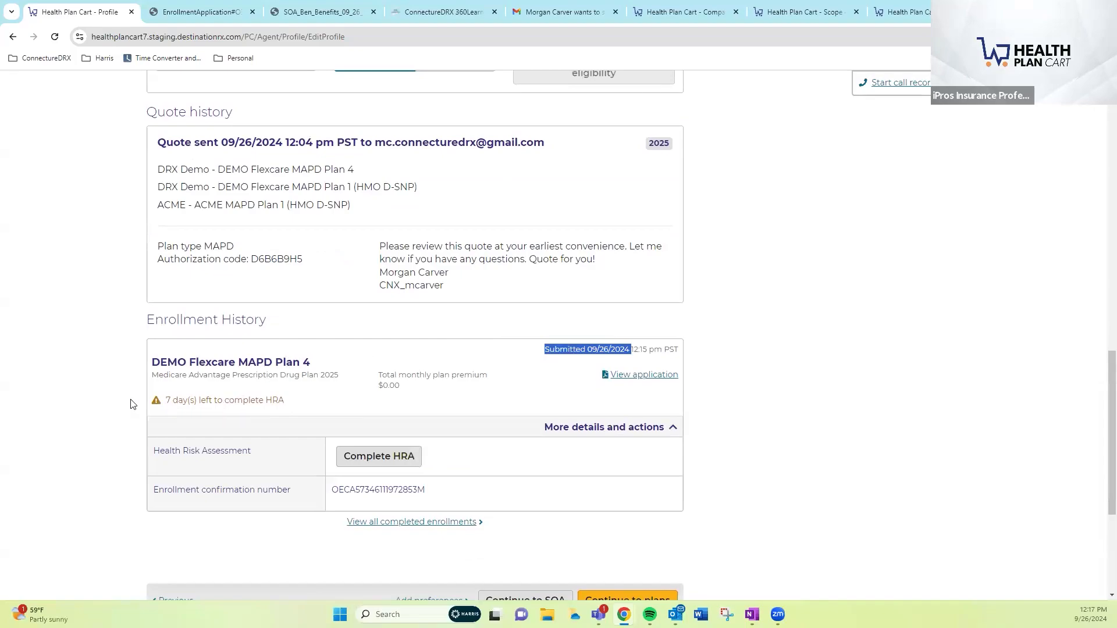
scroll(122, 400, "down", 2)
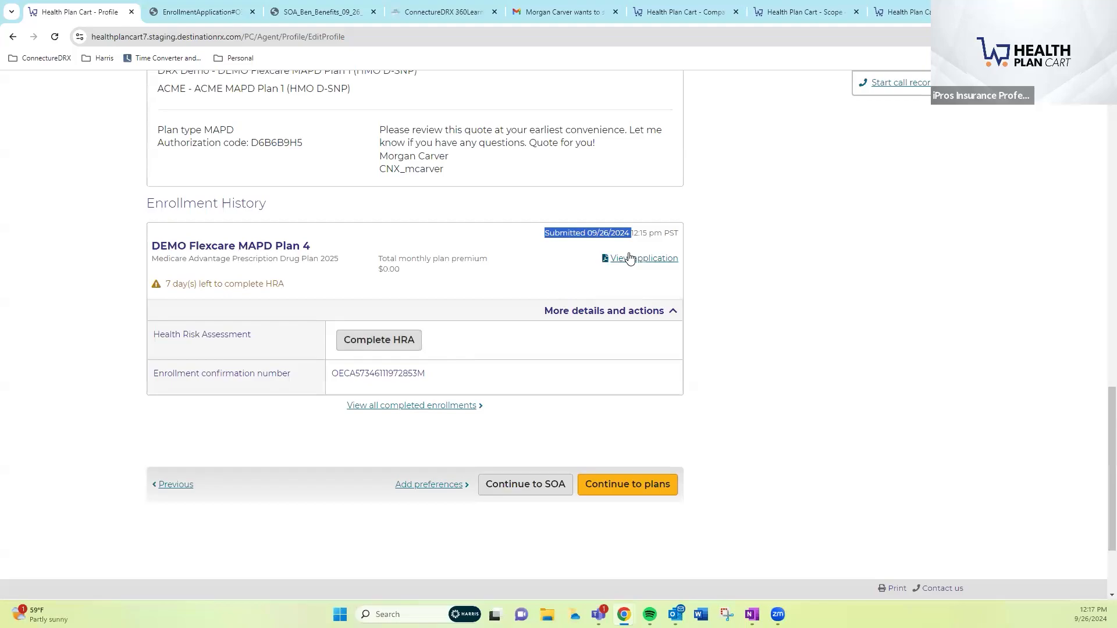
left_click_drag(428, 377, 330, 379)
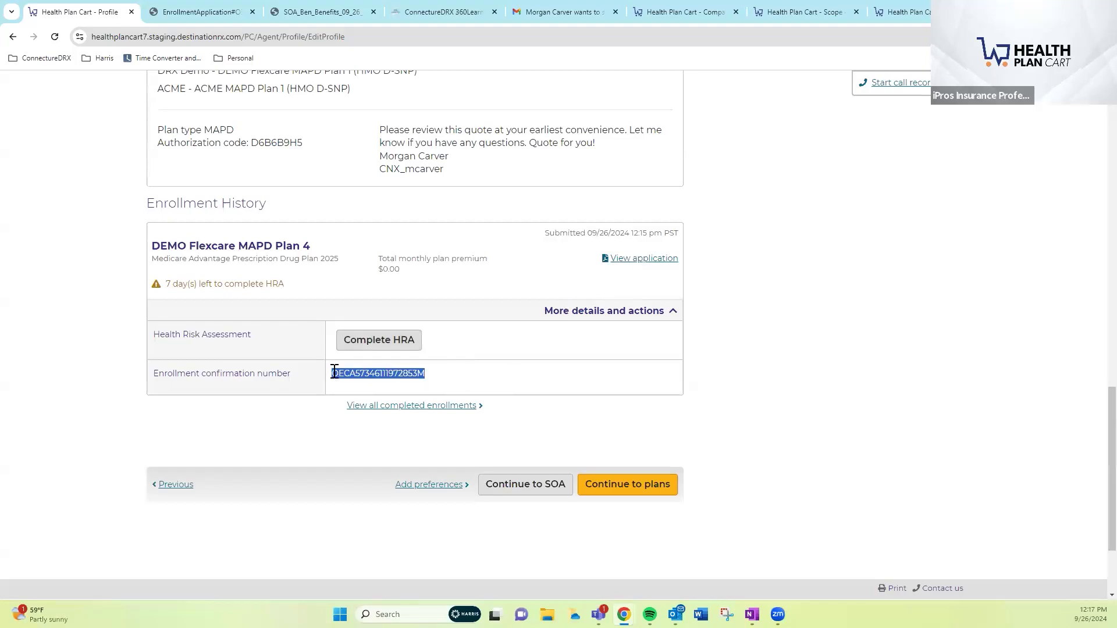
left_click(333, 375)
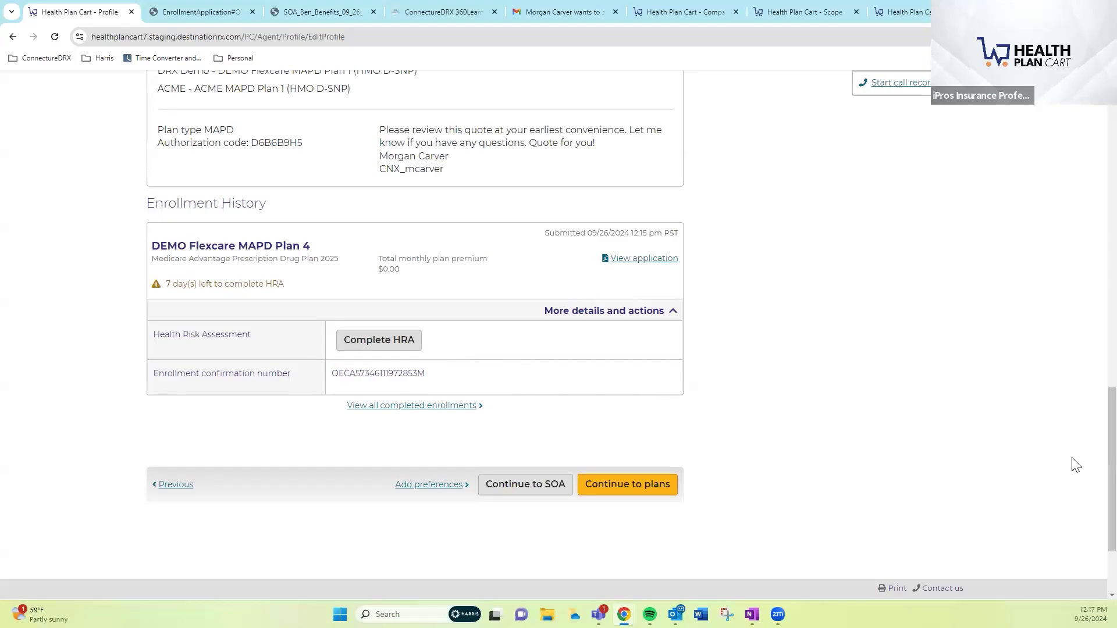
Return to the agent dashboard and examine the follow-up task under MyMedicare.gov connections
scroll(1092, 372, "up", 2)
scroll(1093, 337, "up", 12)
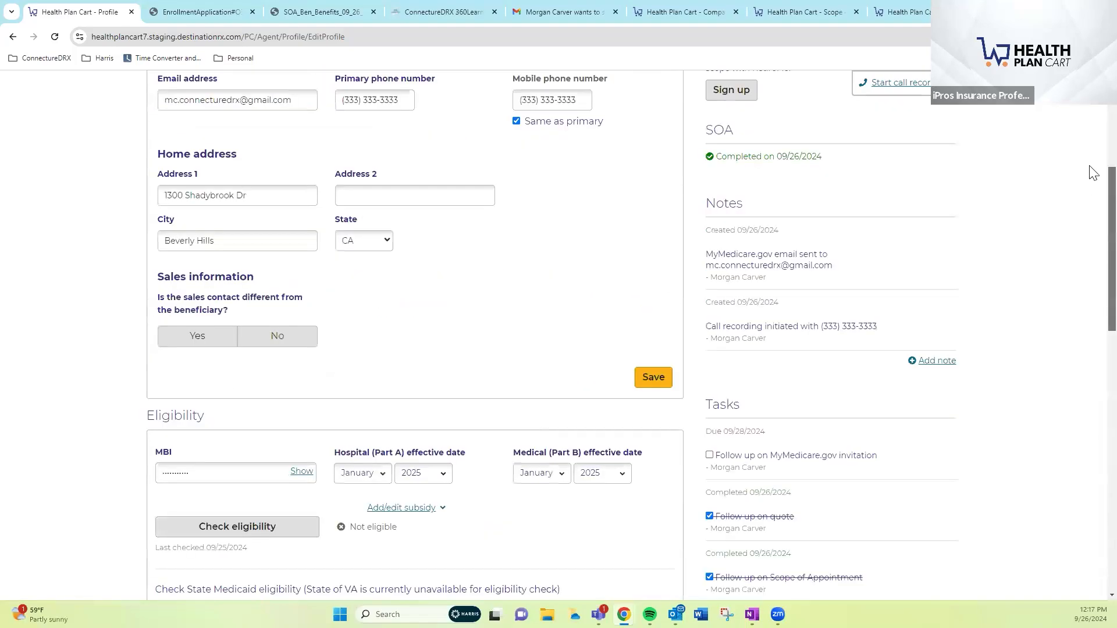
left_click(702, 105)
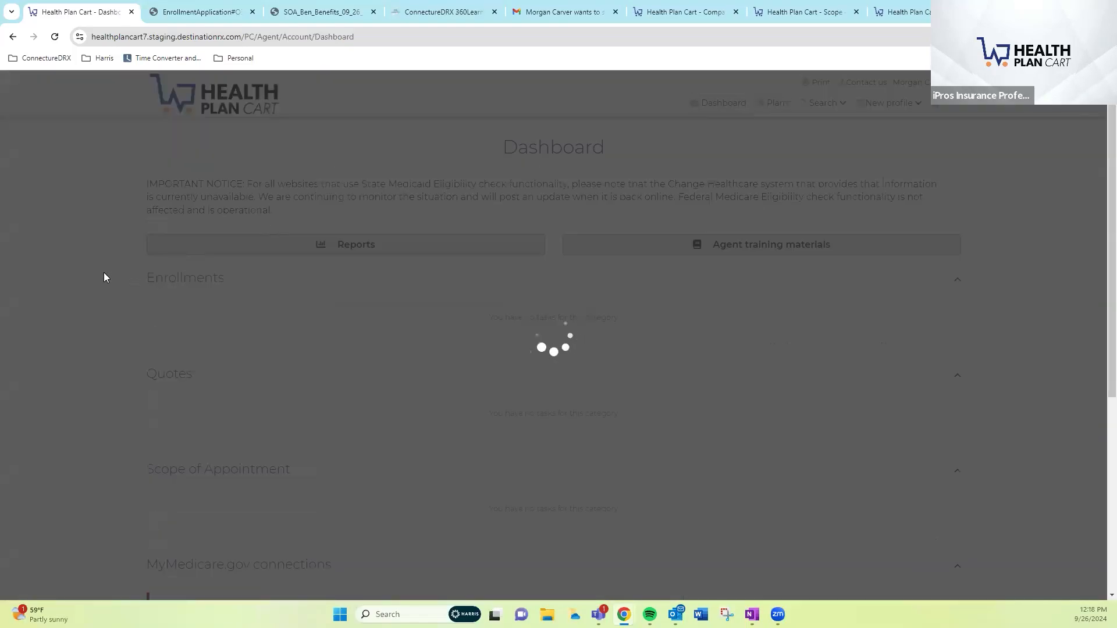
scroll(104, 272, "down", 3)
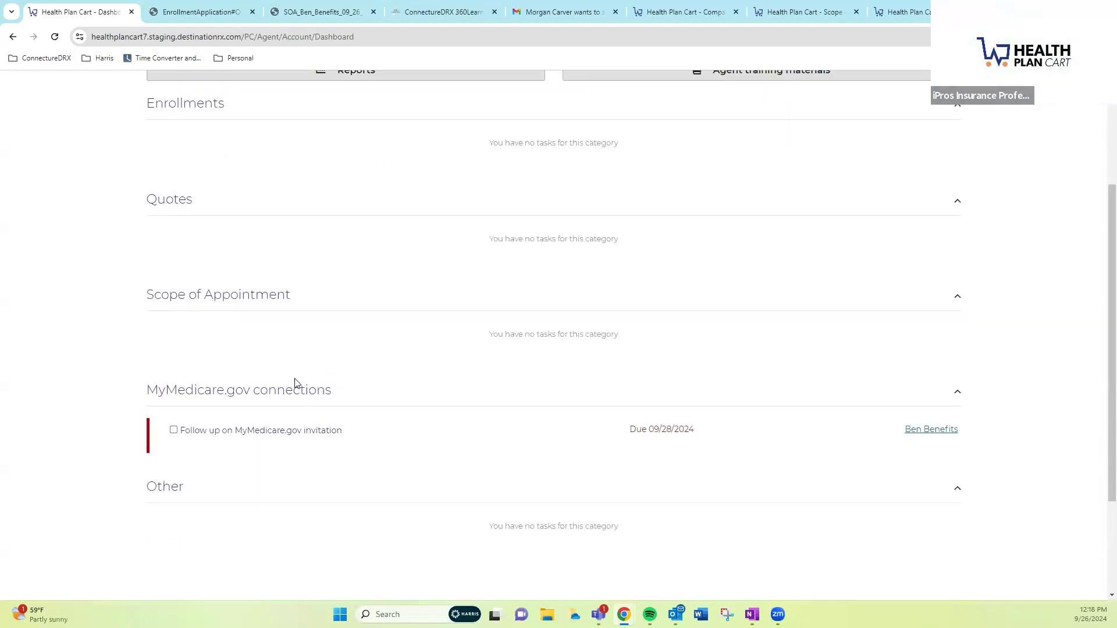
left_click_drag(148, 390, 316, 390)
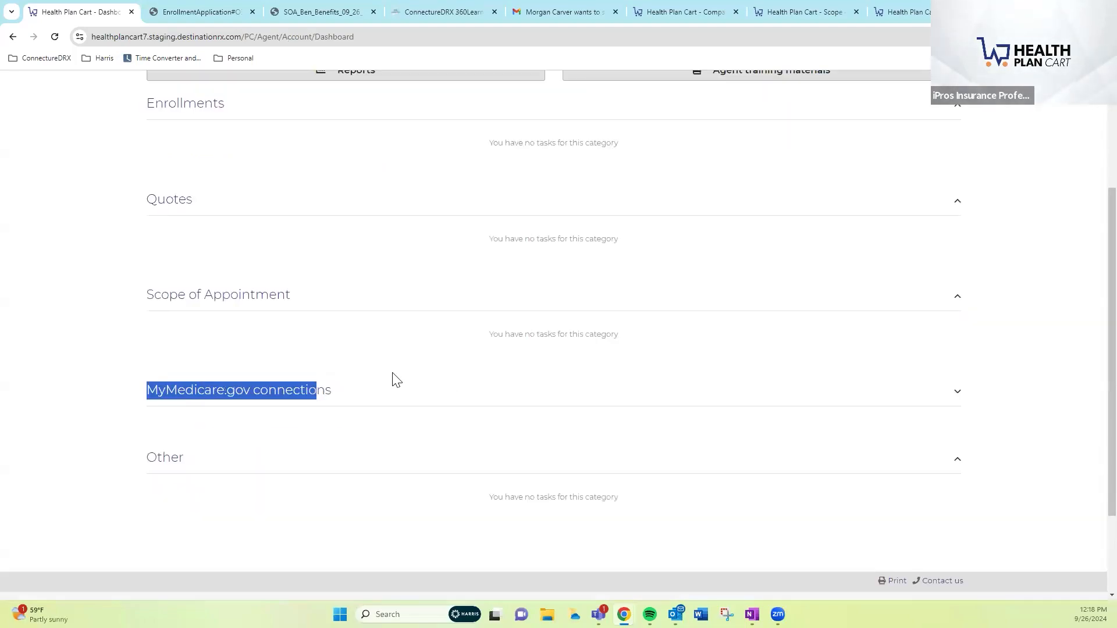
left_click(721, 395)
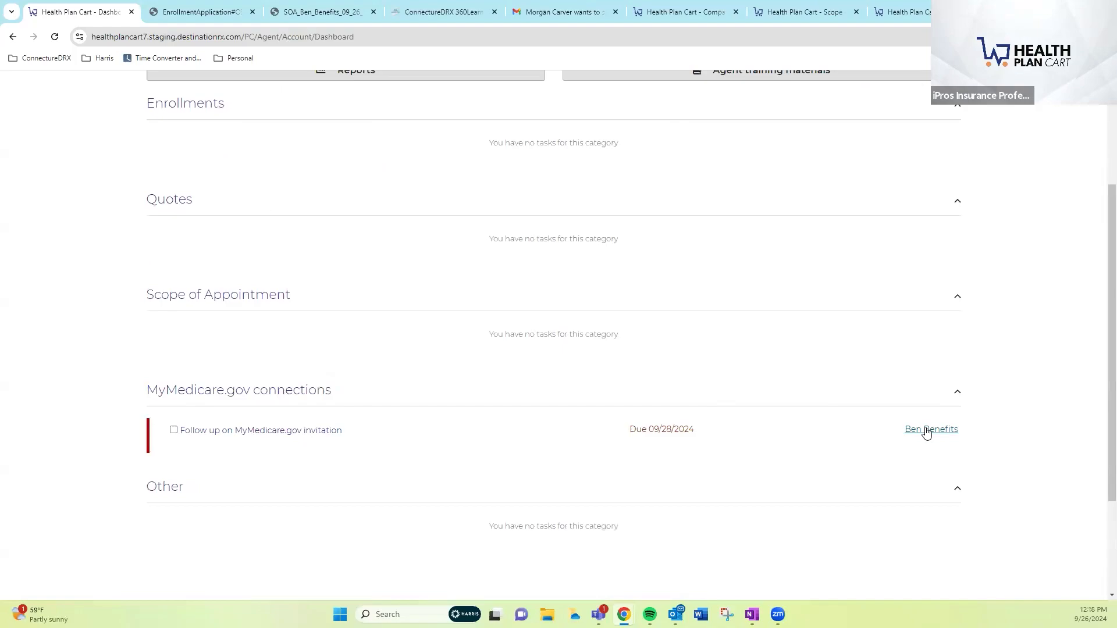